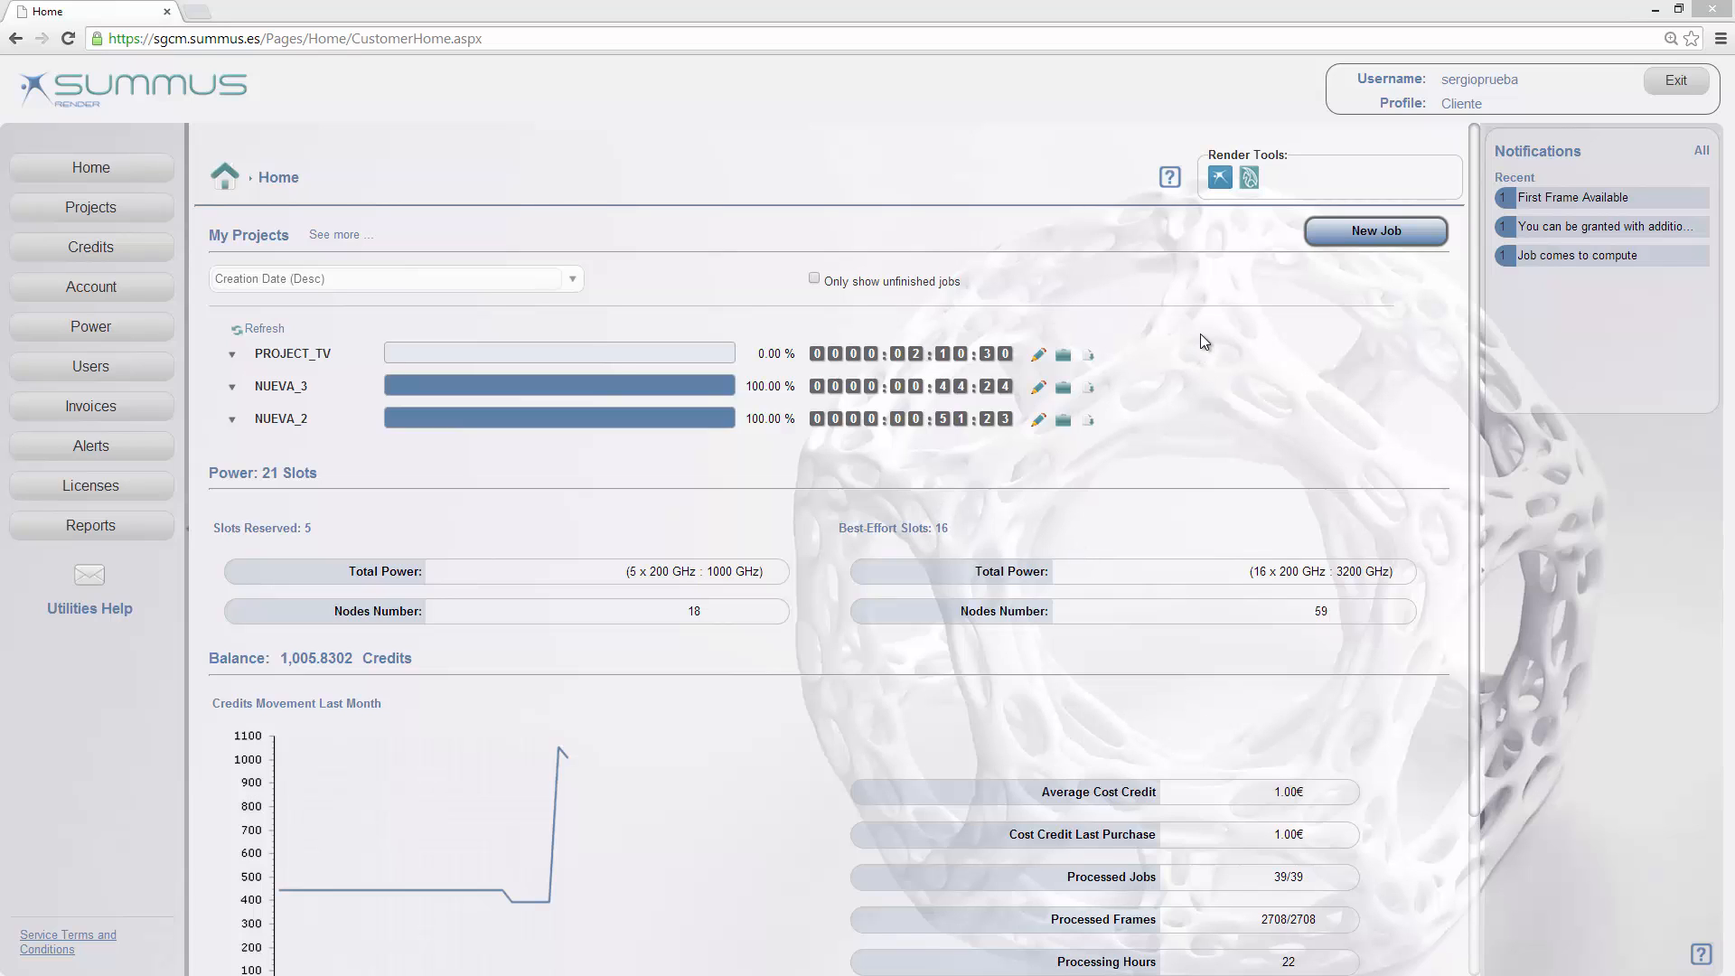
Step: Launch the Summus Sync Assistant setup from the render tools with Inglés (Estados Unidos) as the setup language
{"action": "left_click", "coordinate": [1220, 184]}
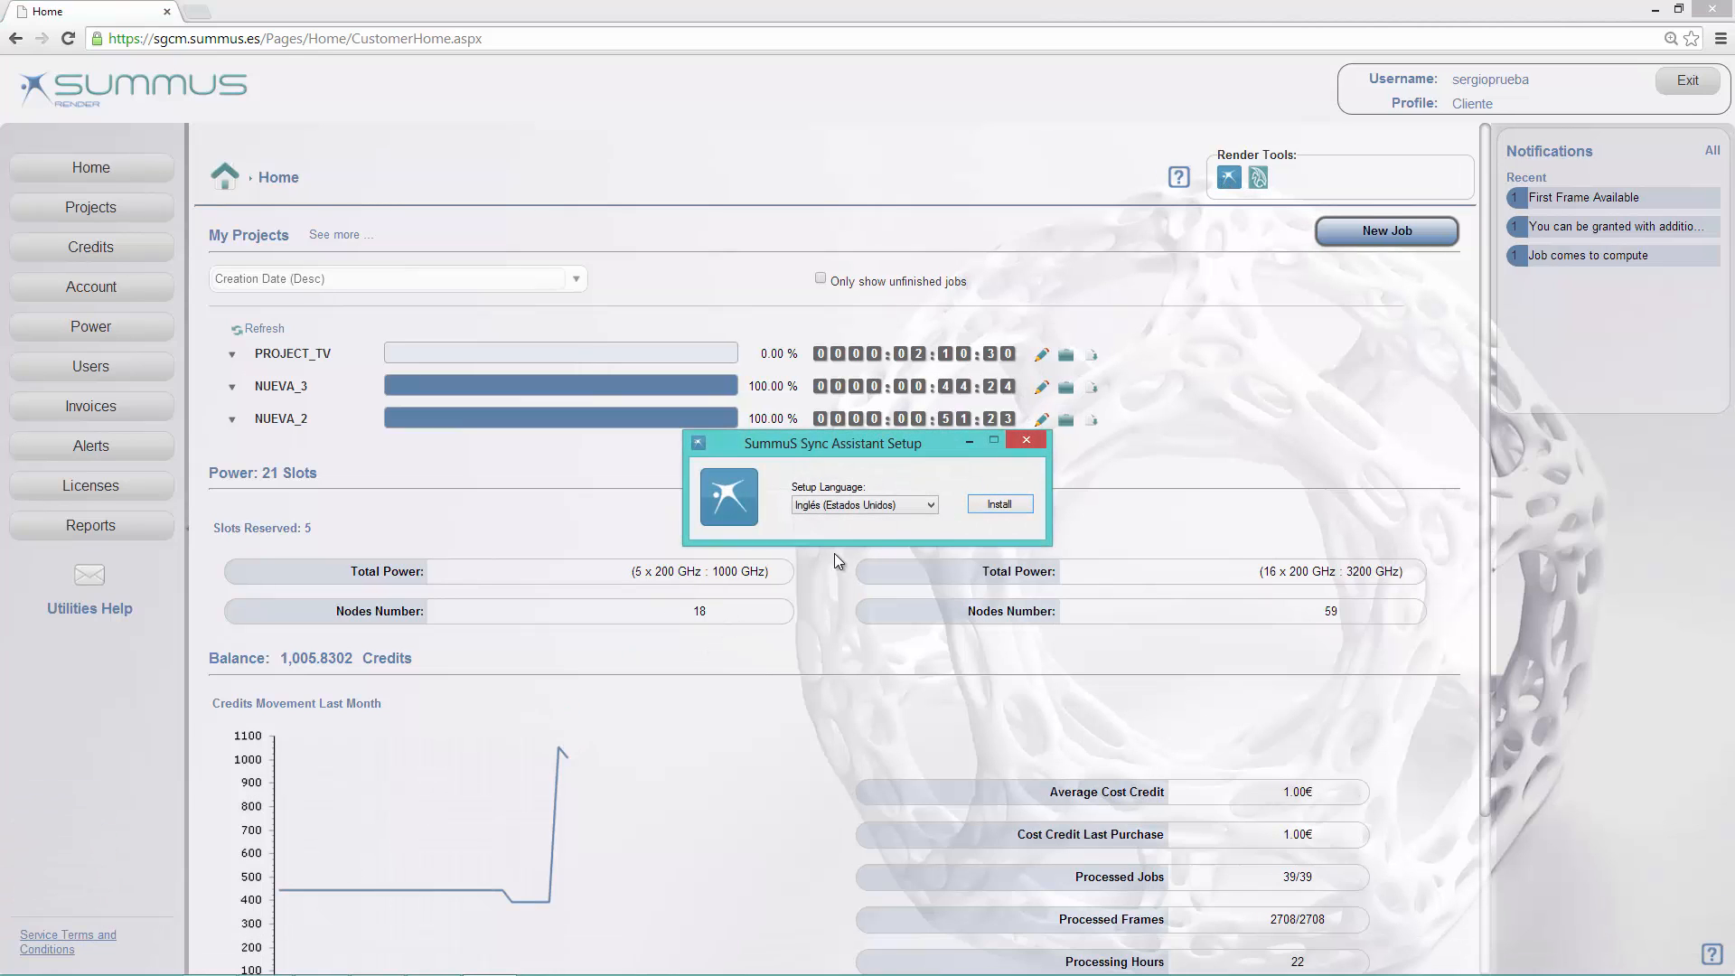
{"action": "left_click", "coordinate": [917, 507]}
{"action": "left_click", "coordinate": [893, 524]}
{"action": "left_click", "coordinate": [1011, 507]}
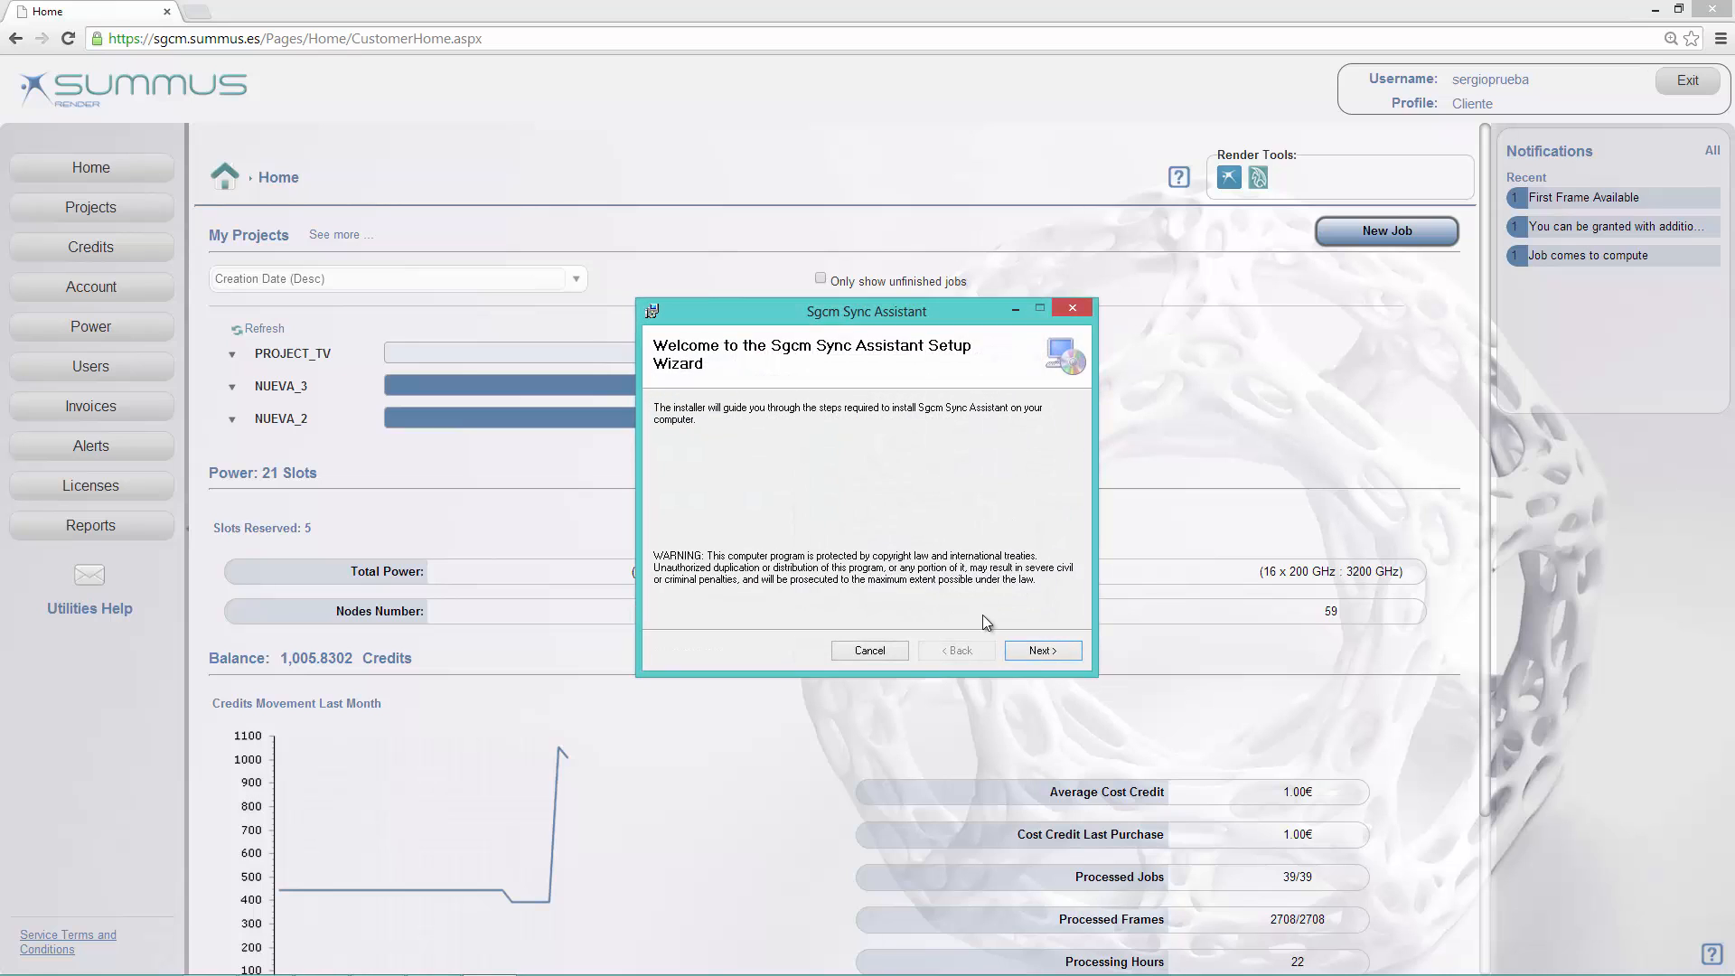
Step: Install Sgcm Sync Assistant in the default folder with English as the application language and close the installer
{"action": "left_click", "coordinate": [1030, 652]}
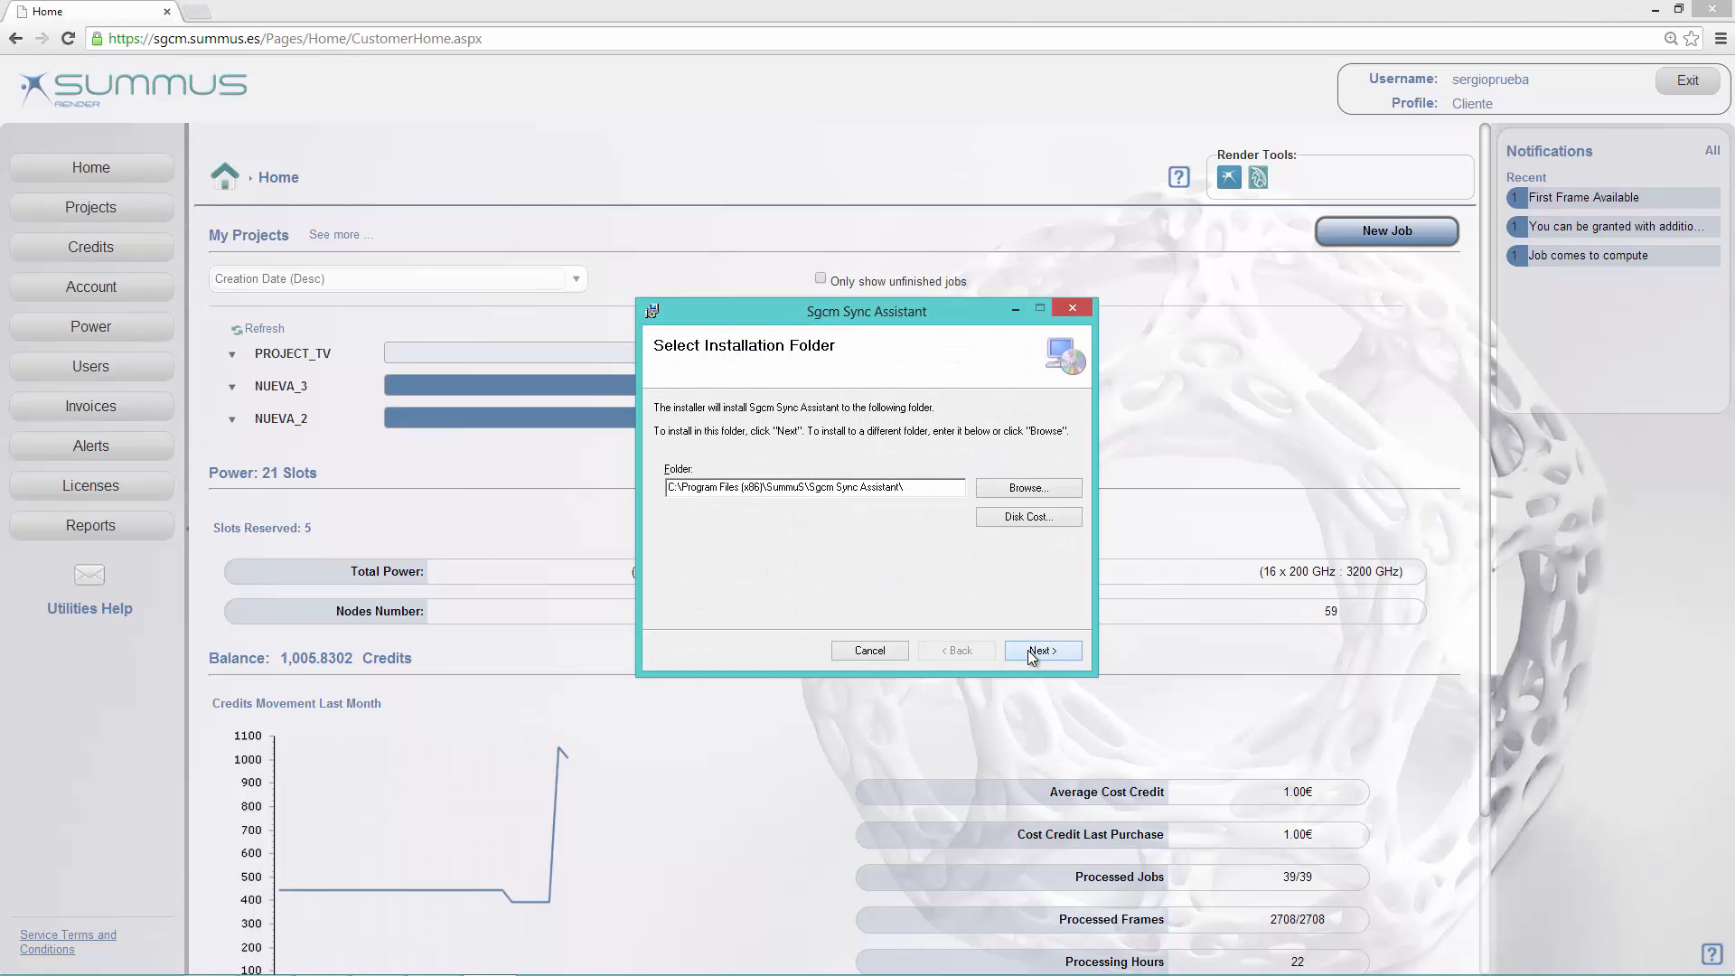
{"action": "left_click", "coordinate": [1030, 652]}
{"action": "left_click", "coordinate": [682, 493]}
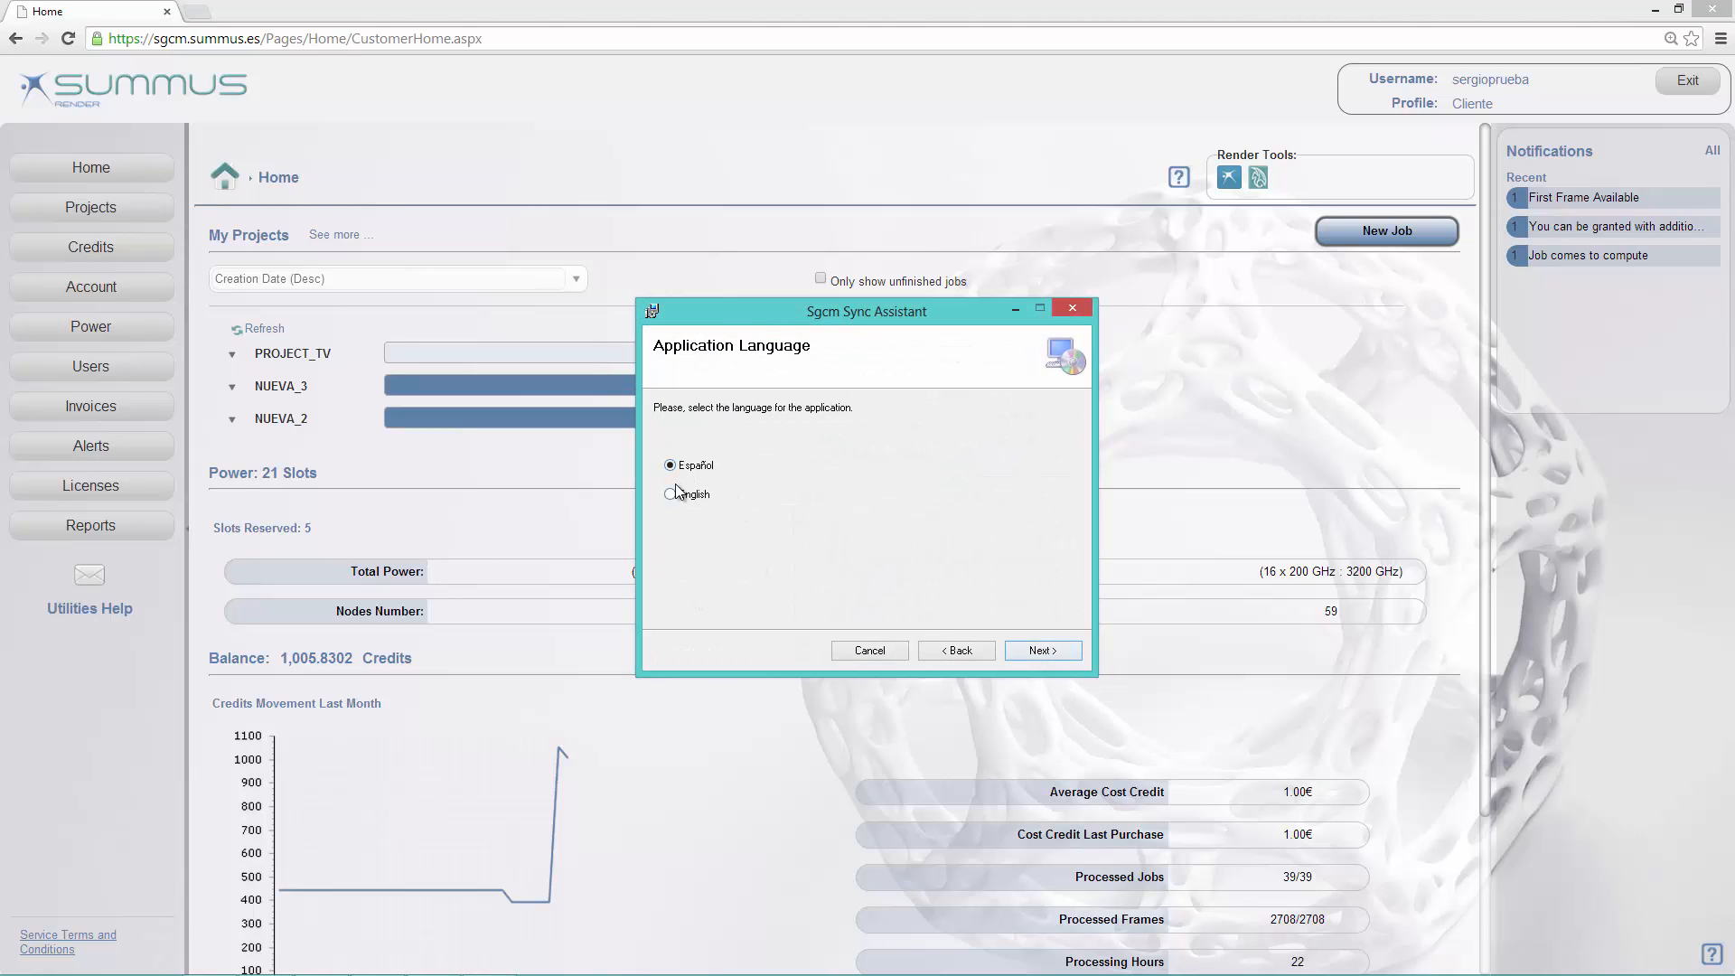
{"action": "left_click", "coordinate": [1033, 654]}
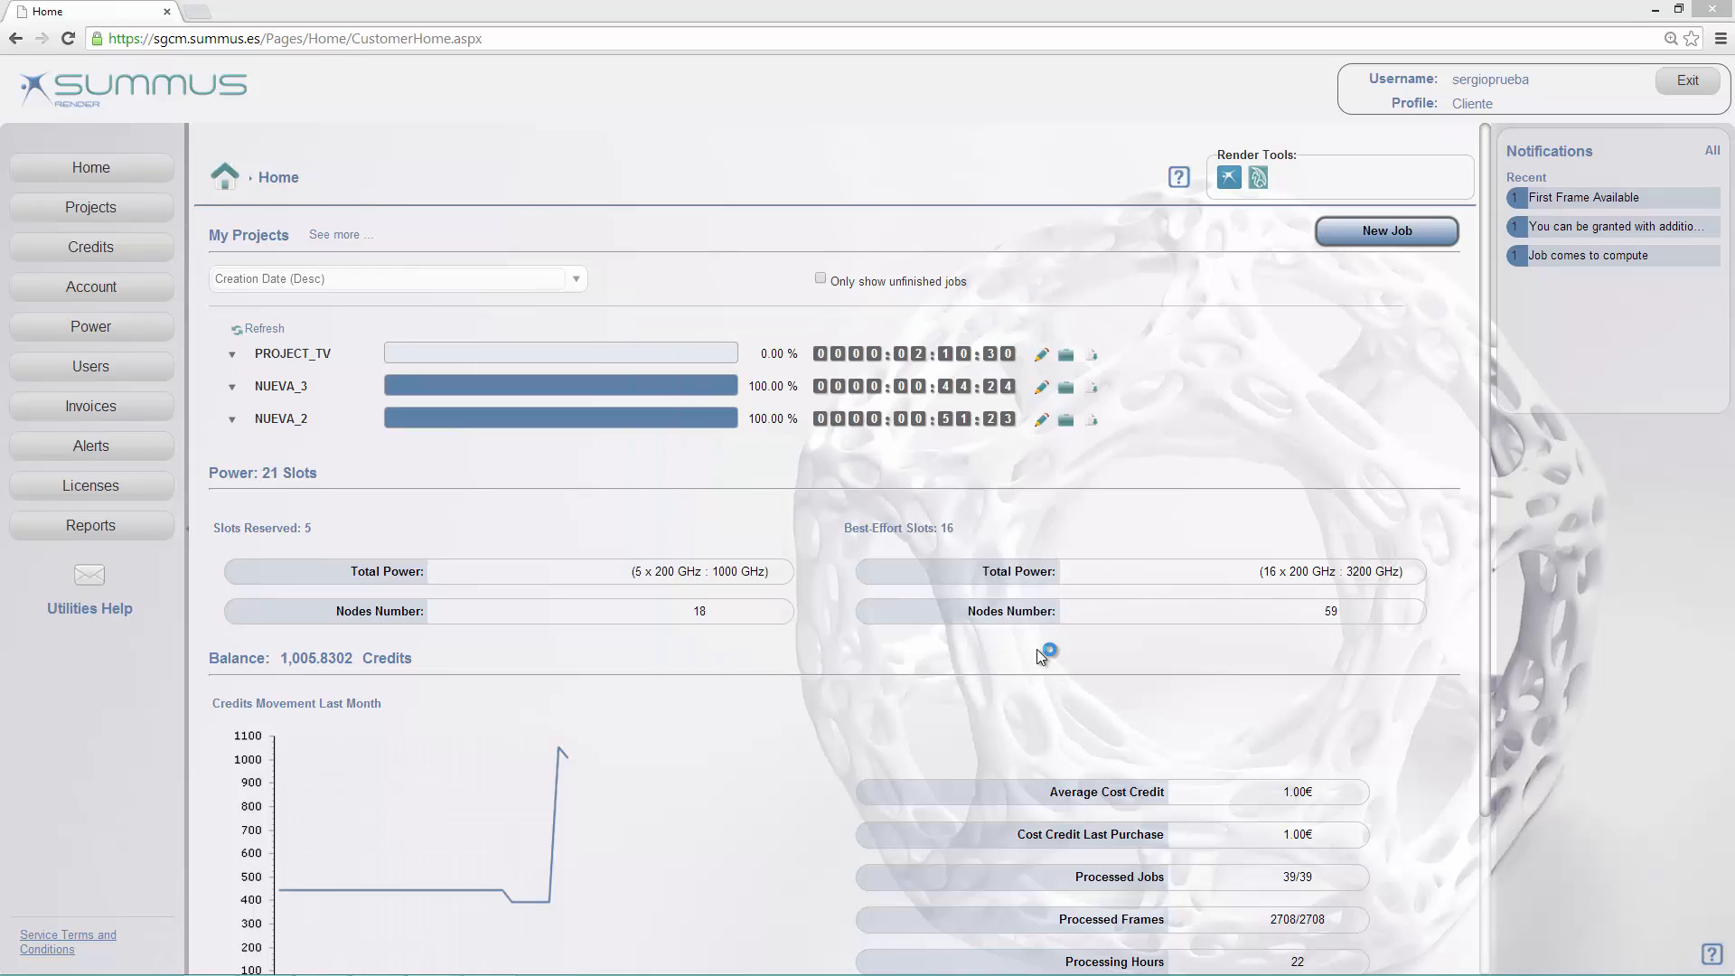
{"action": "left_click", "coordinate": [1037, 648]}
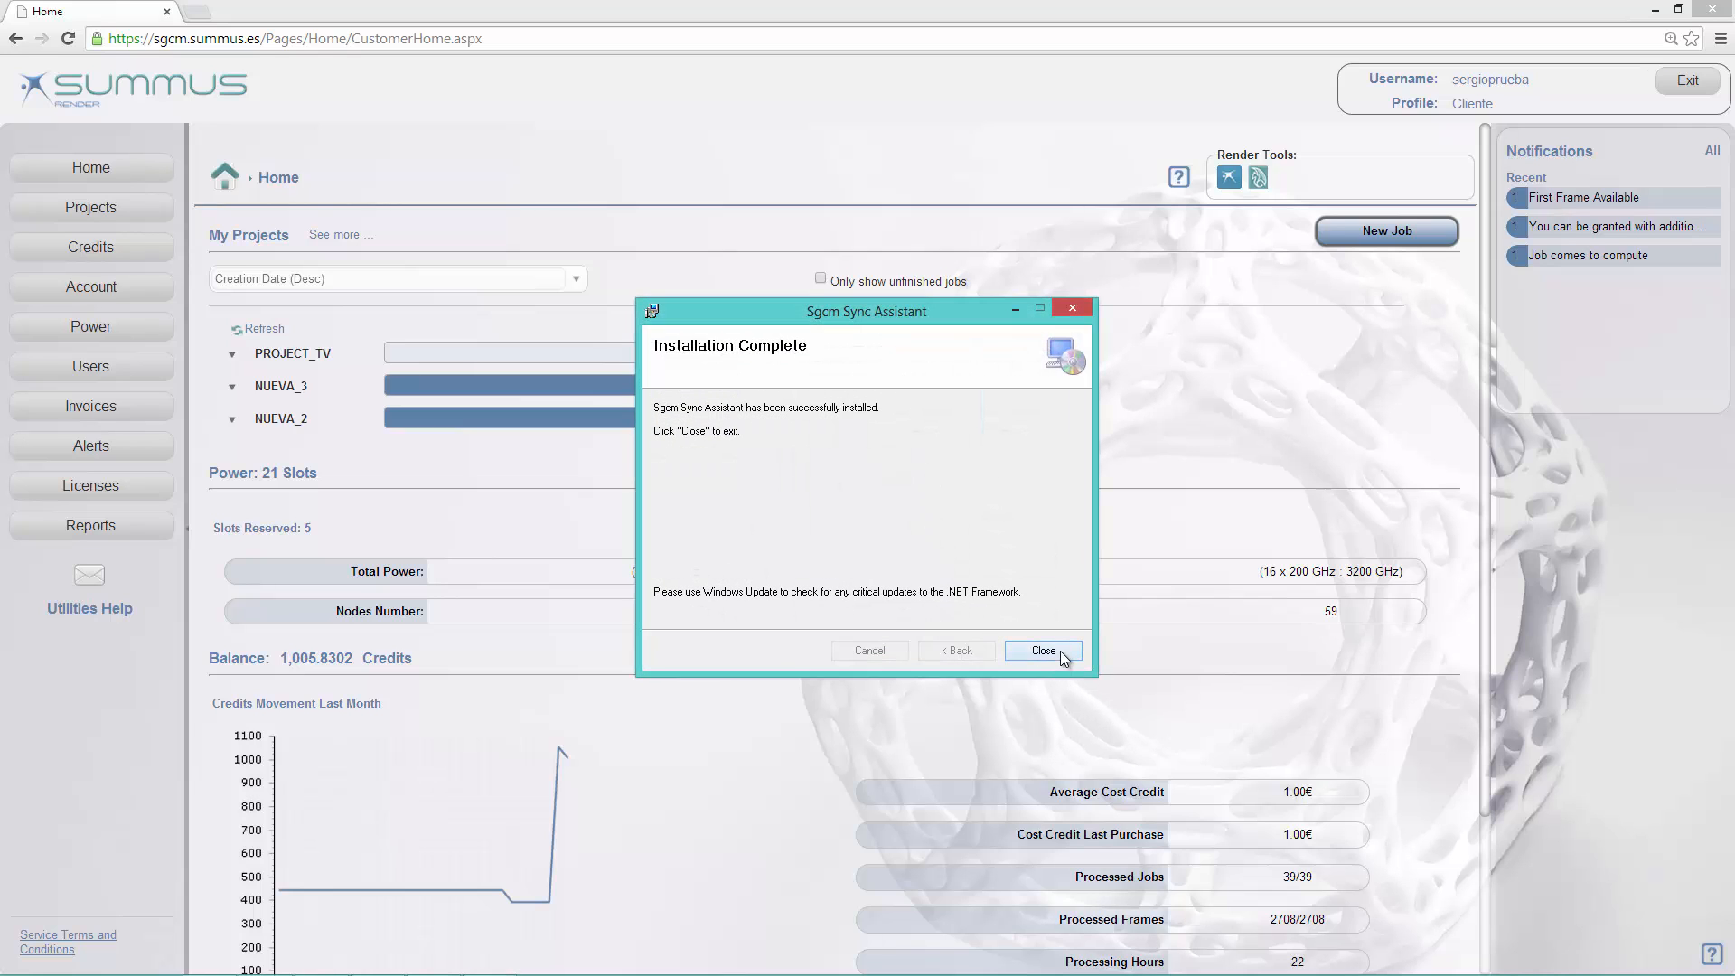
{"action": "left_click", "coordinate": [1057, 650]}
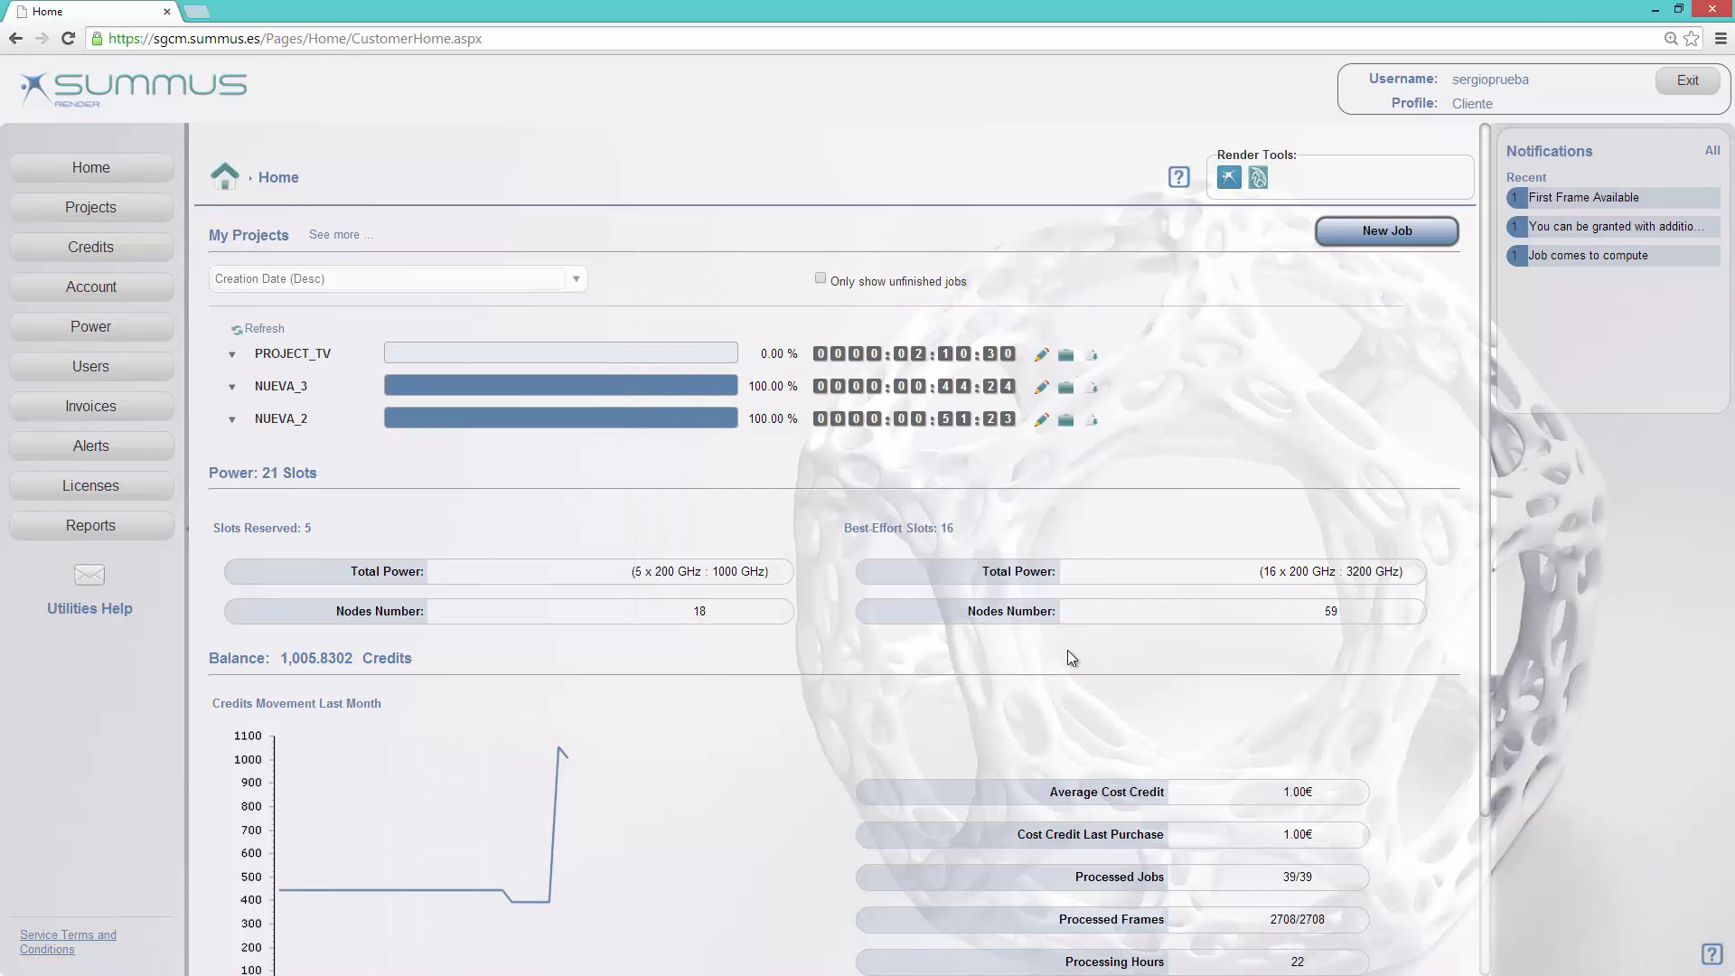
Step: Start Sgcm Sync Assistant from the desktop and log in with the account username and password, choosing to remember the password
{"action": "left_click", "coordinate": [1654, 9]}
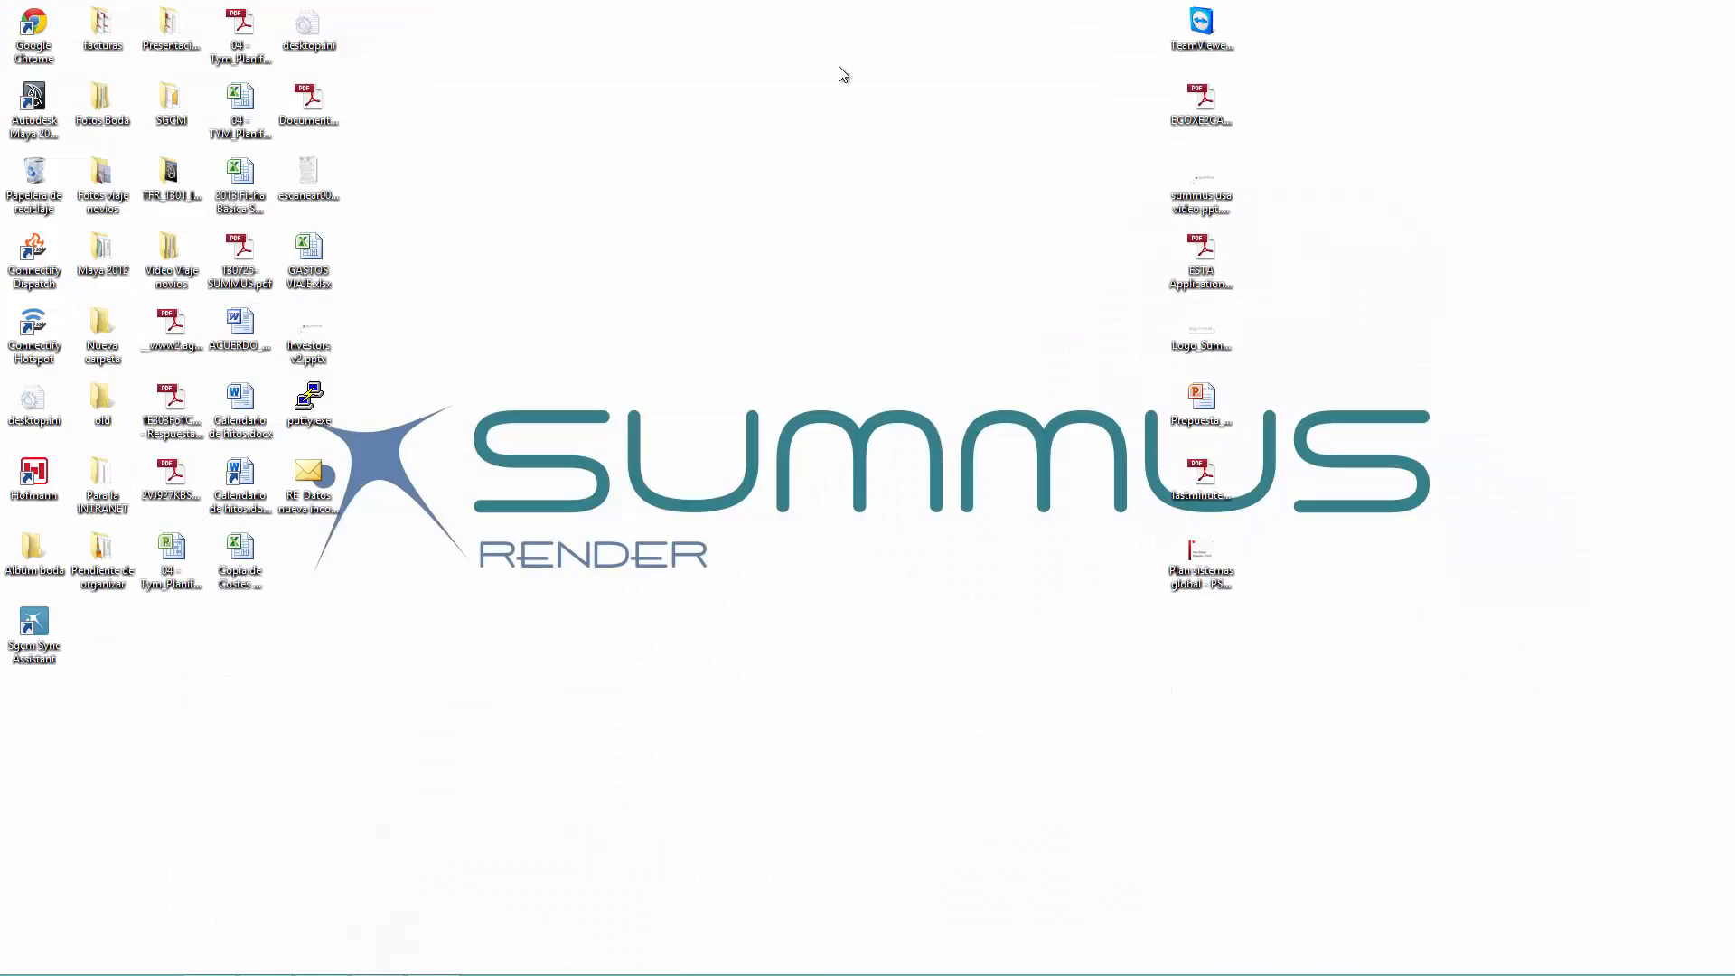
{"action": "double_click", "coordinate": [19, 640]}
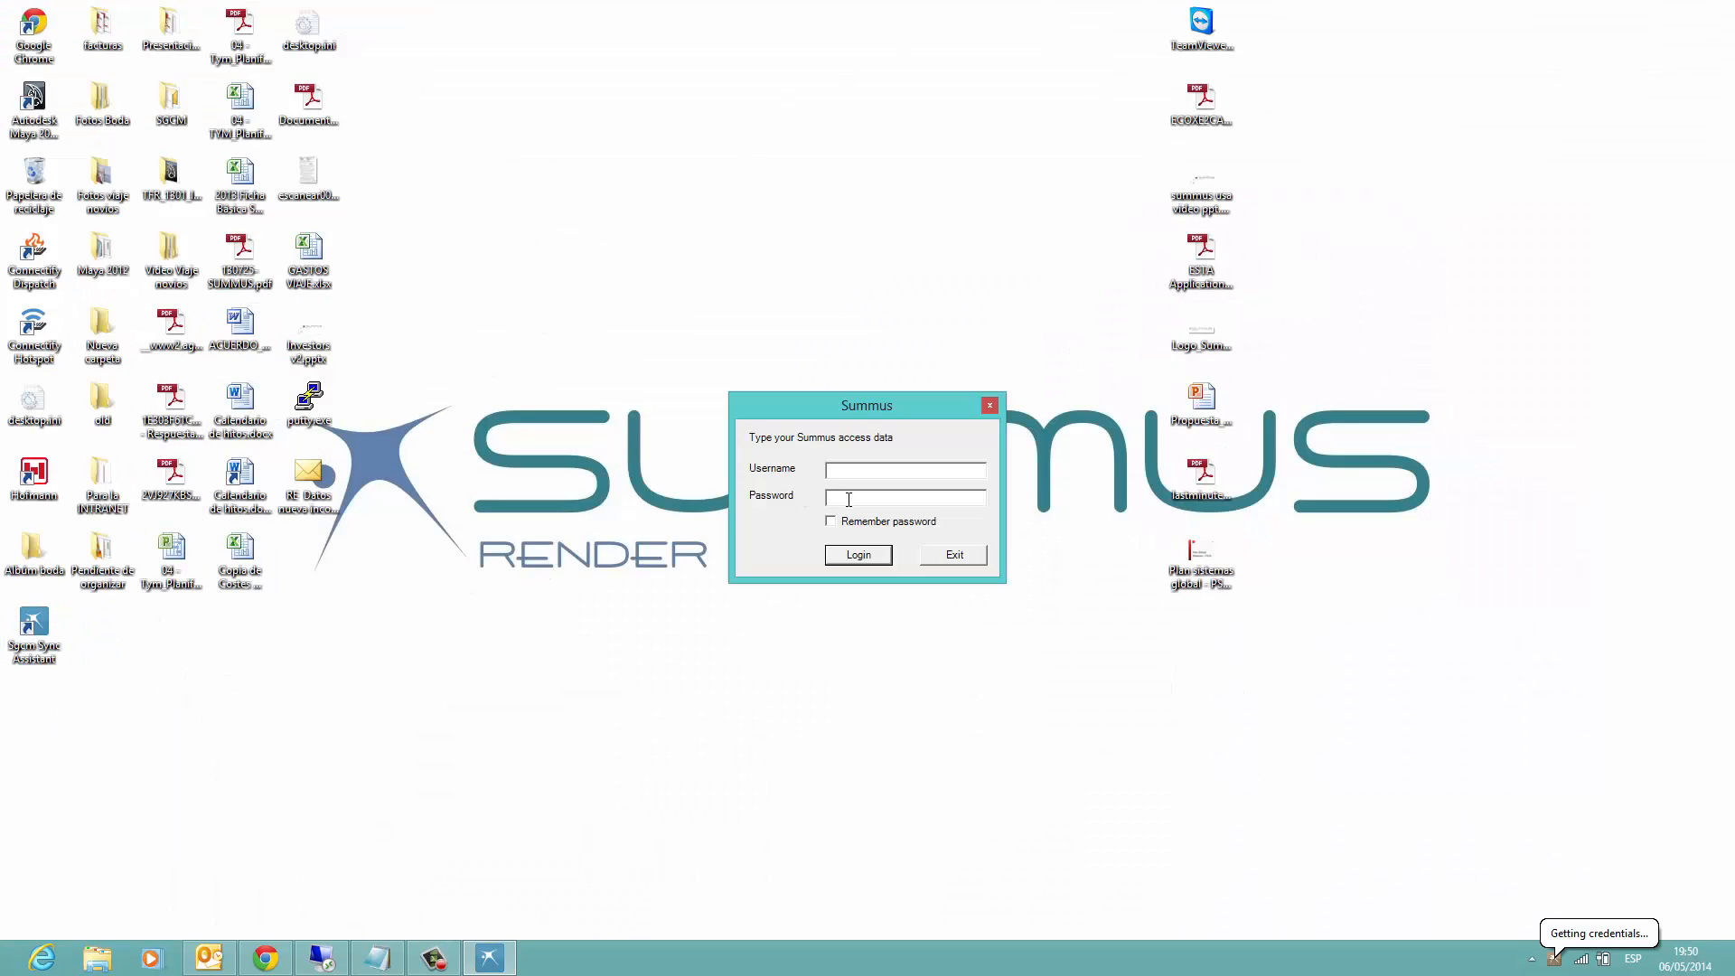
{"action": "left_click", "coordinate": [862, 522]}
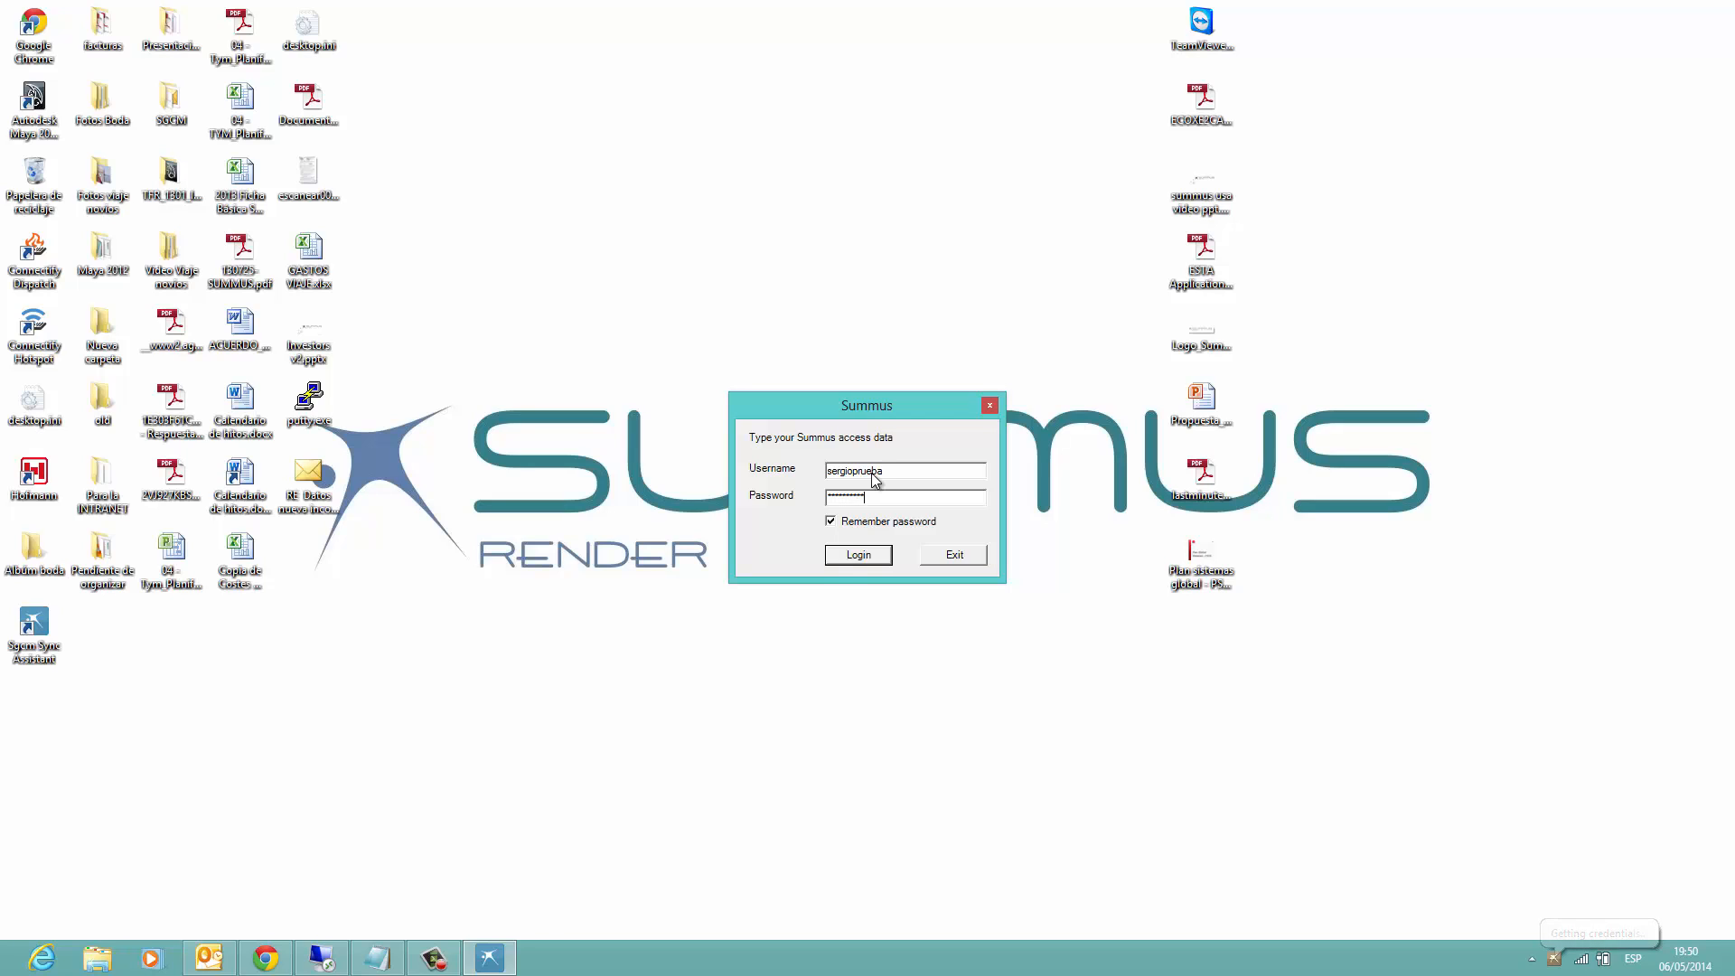
{"action": "left_click", "coordinate": [852, 557]}
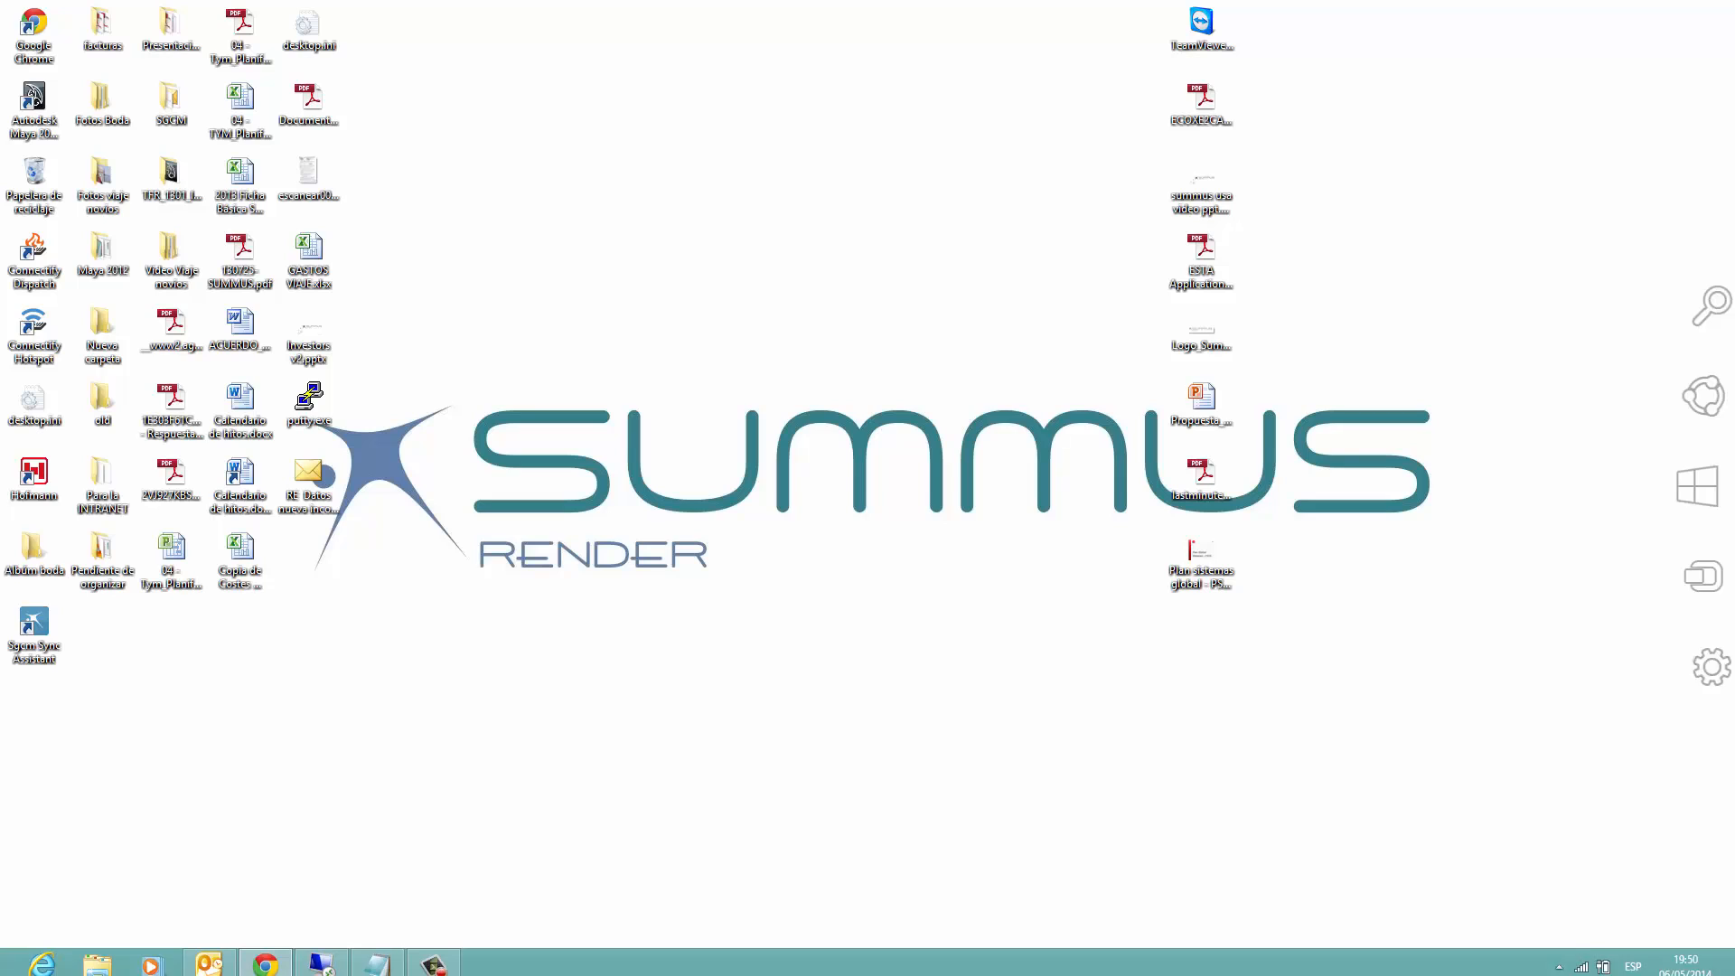
Step: Confirm logging in on this computer and check the sync assistant's status among the hidden notification icons
{"action": "left_click", "coordinate": [1556, 954]}
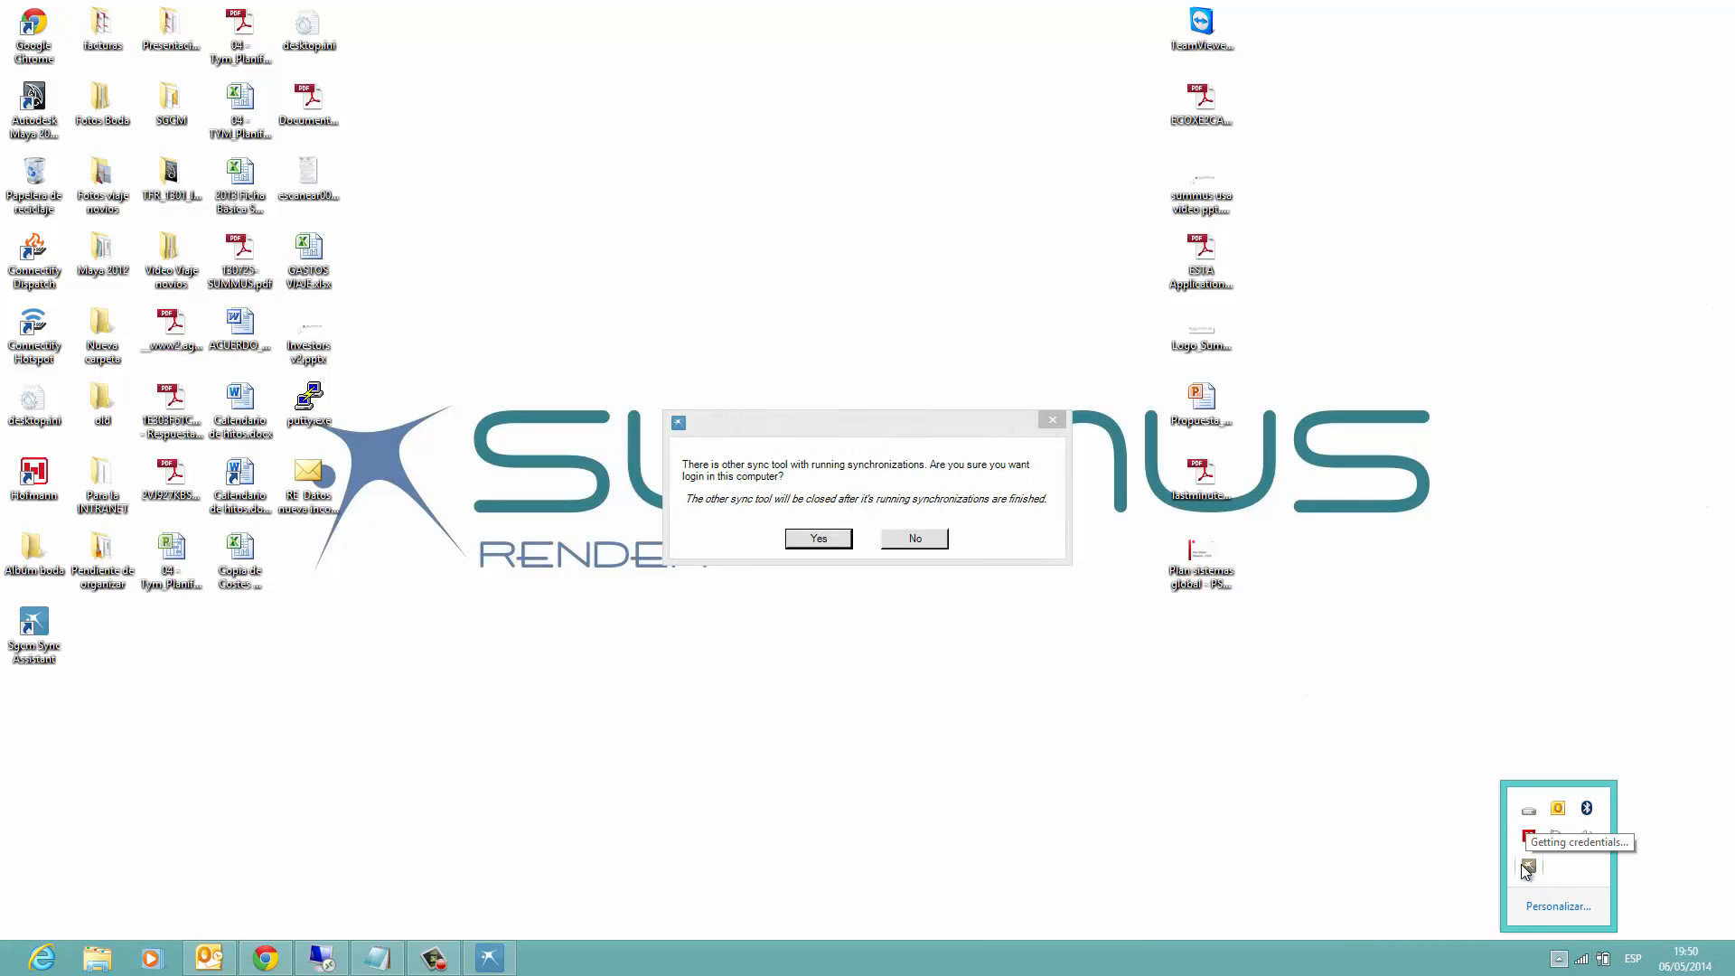
{"action": "left_click", "coordinate": [838, 547]}
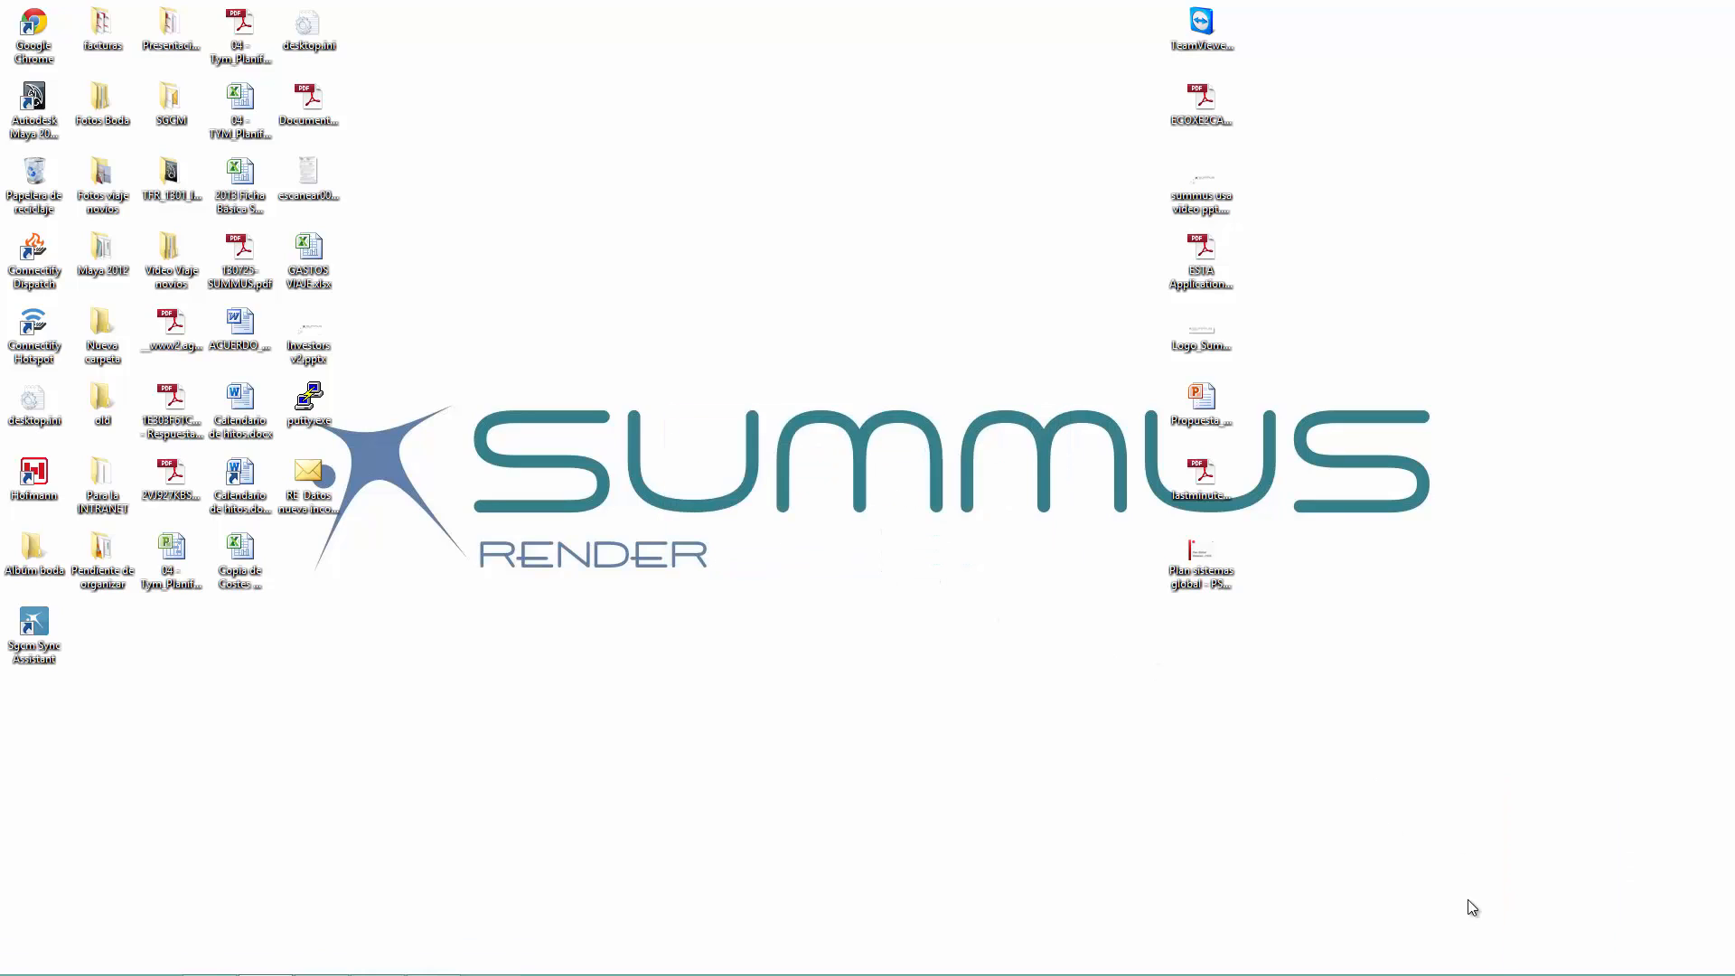
{"action": "mouse_move", "coordinate": [1731, 973]}
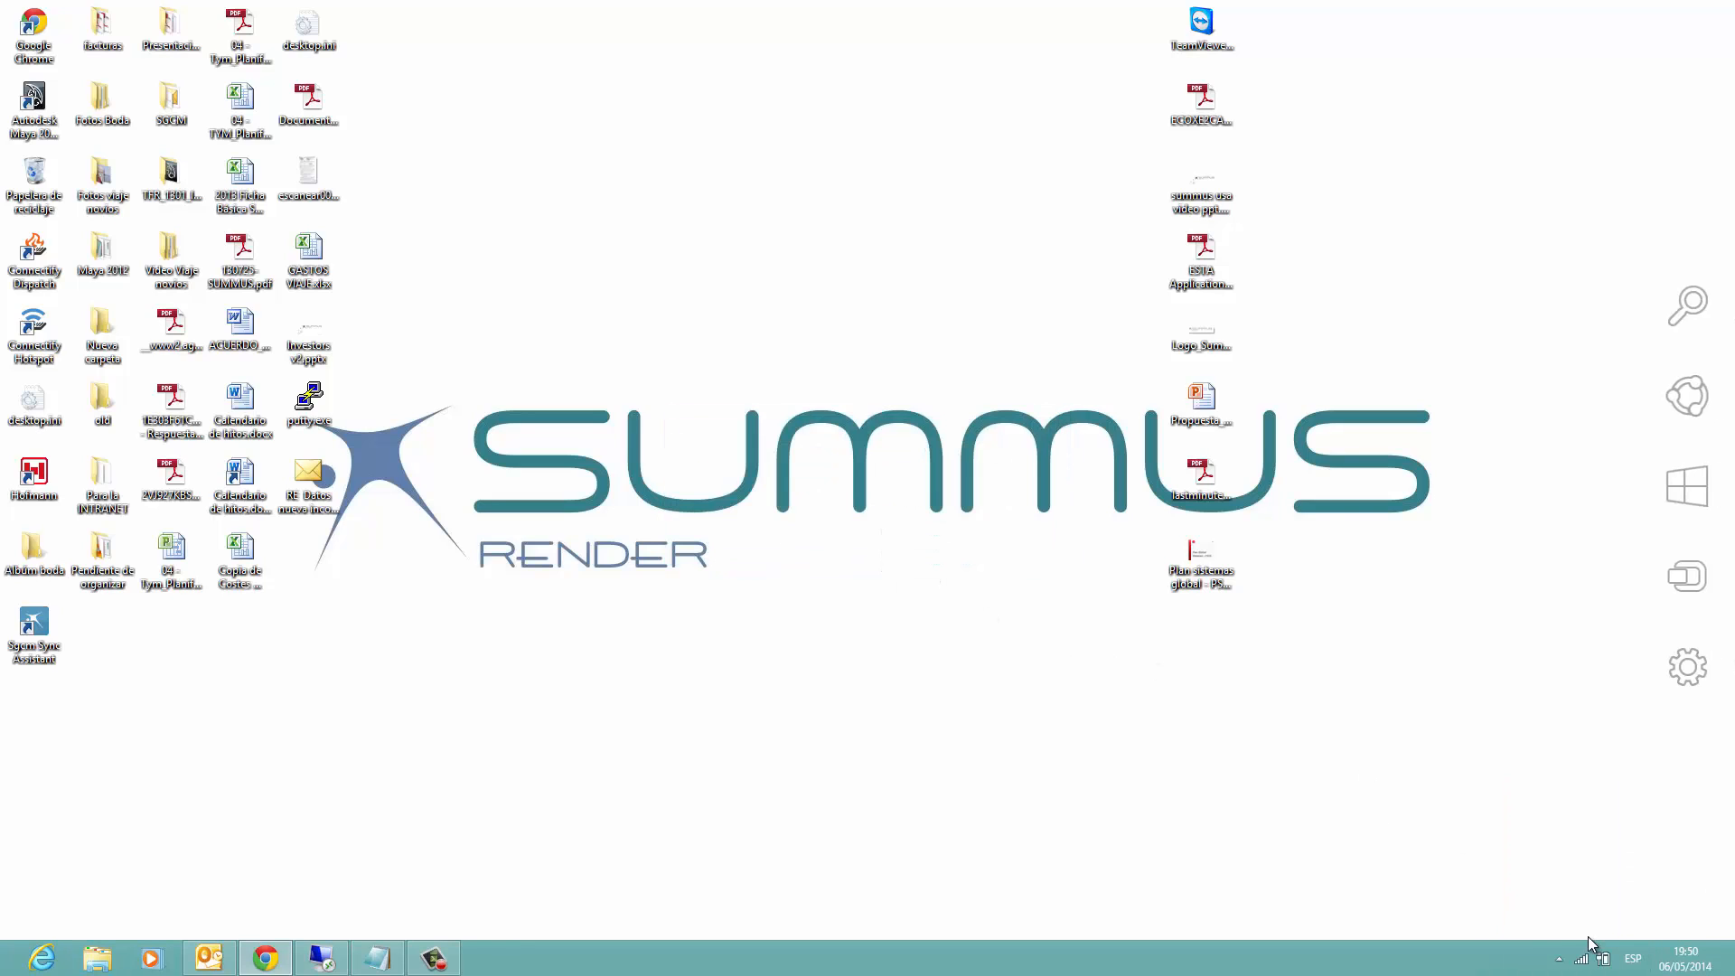
{"action": "left_click", "coordinate": [1559, 958]}
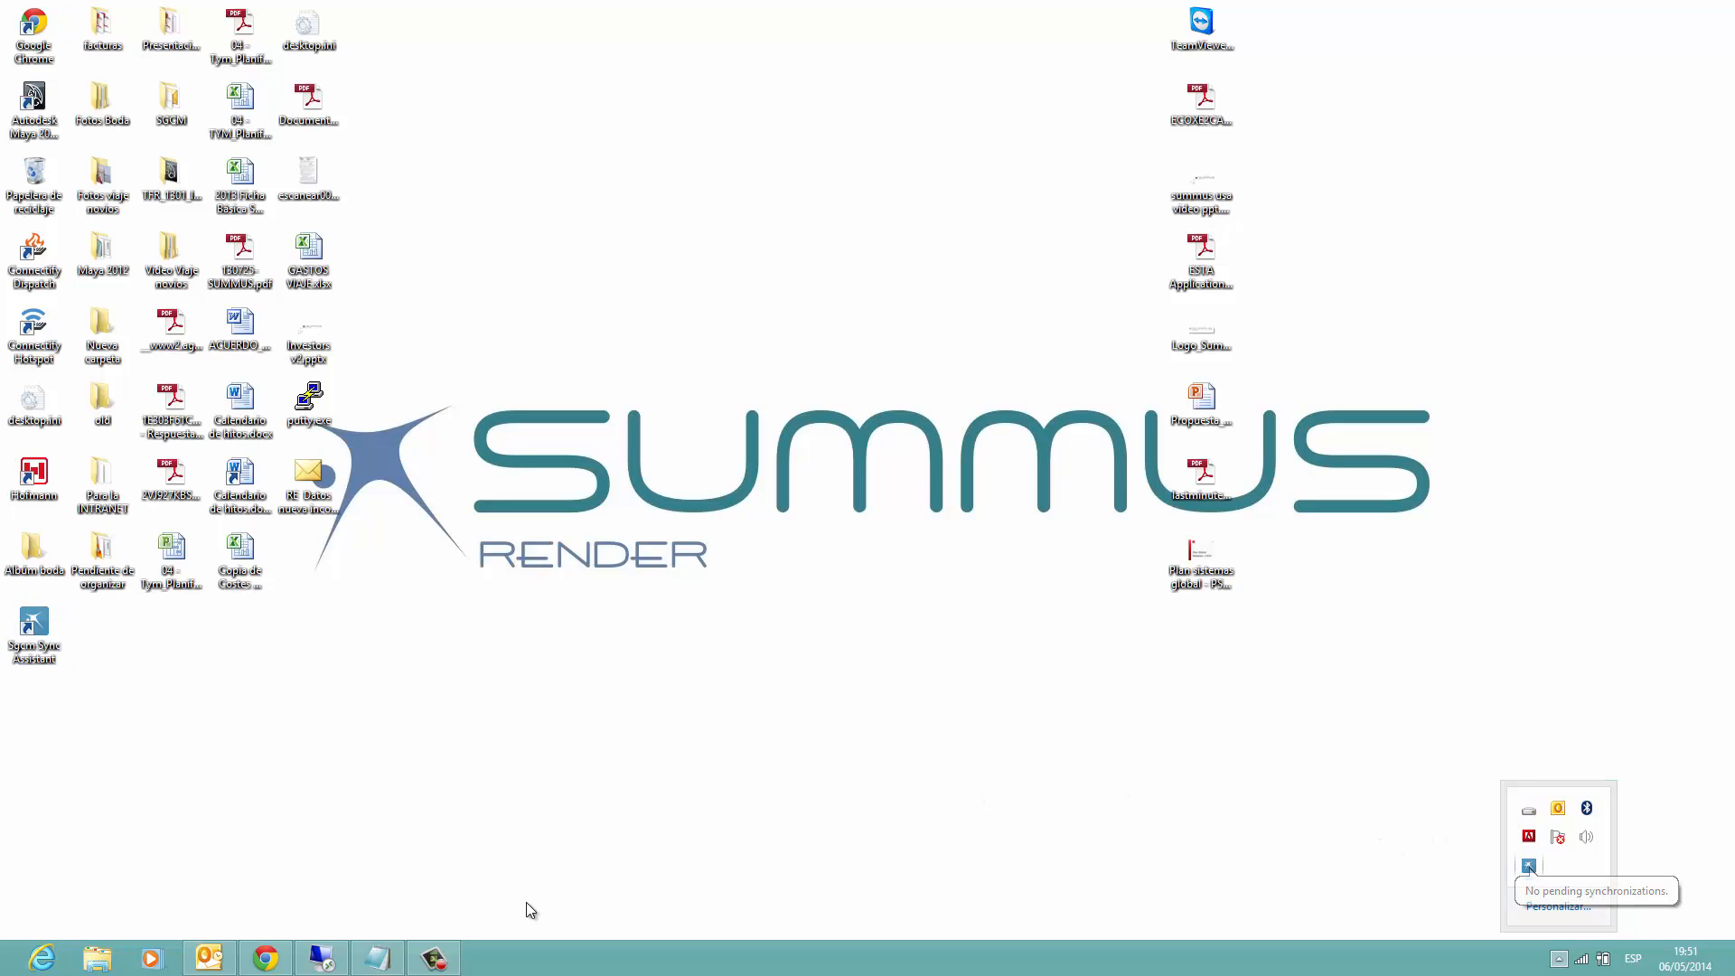
Step: Switch to the Summus page in Chrome and start a new job with a new Maya project named TEST_MAYA
{"action": "left_click", "coordinate": [266, 957]}
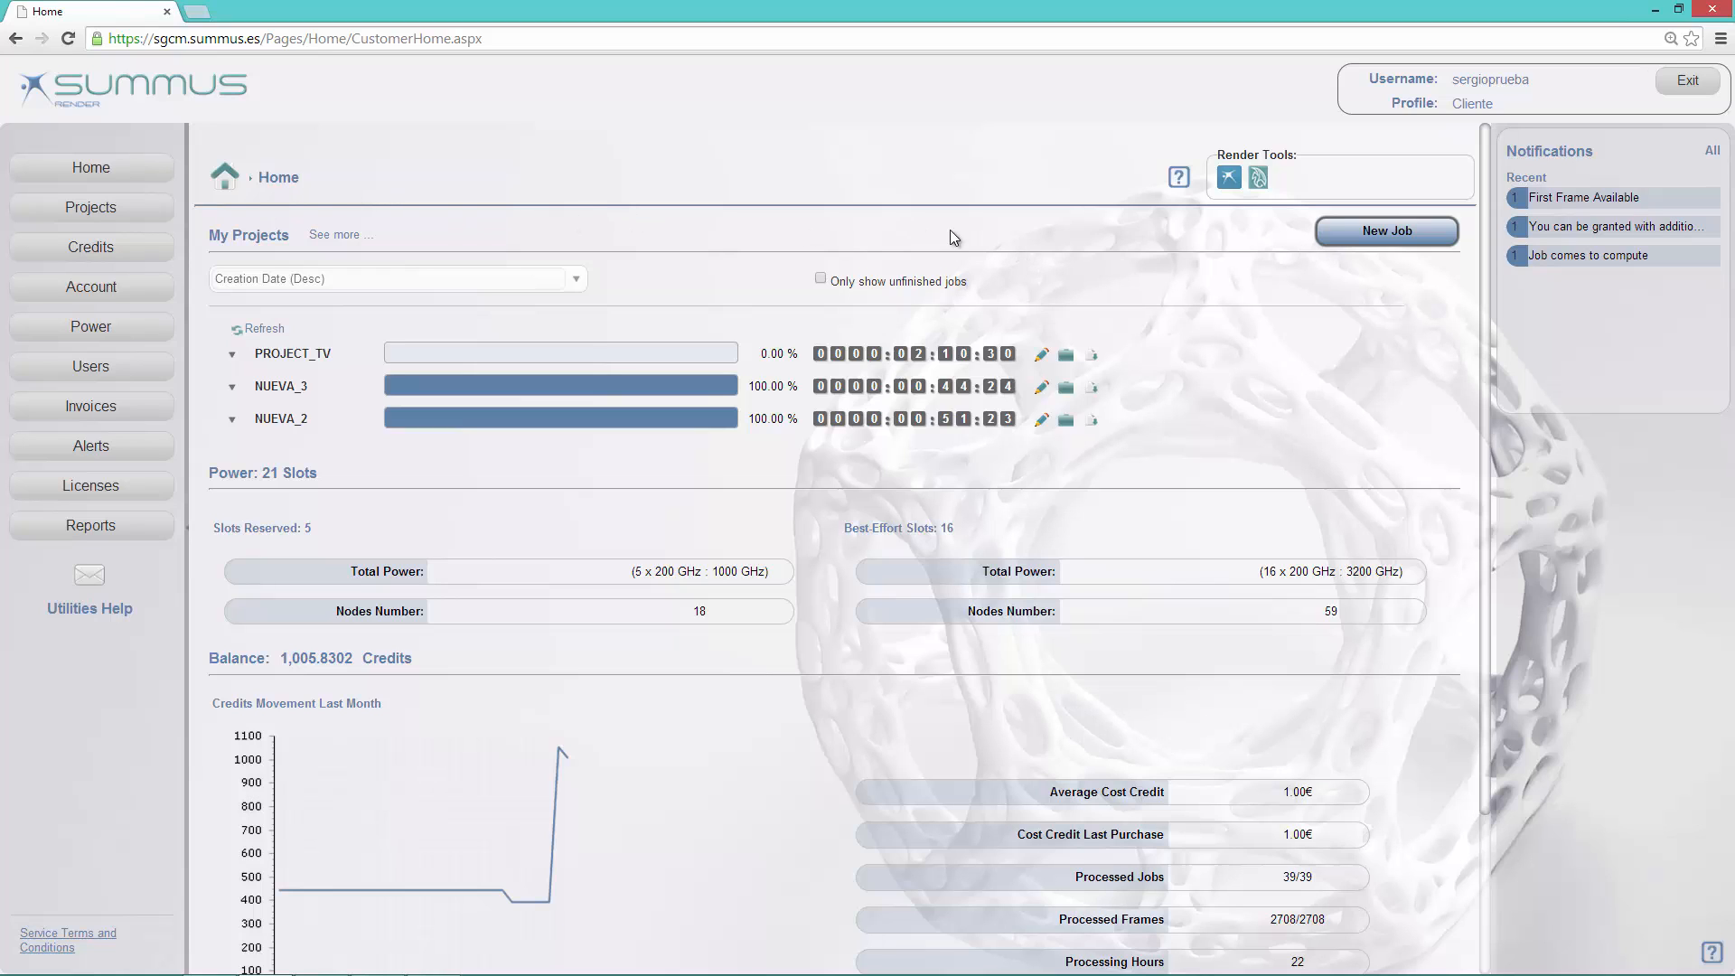
{"action": "left_click", "coordinate": [1388, 235]}
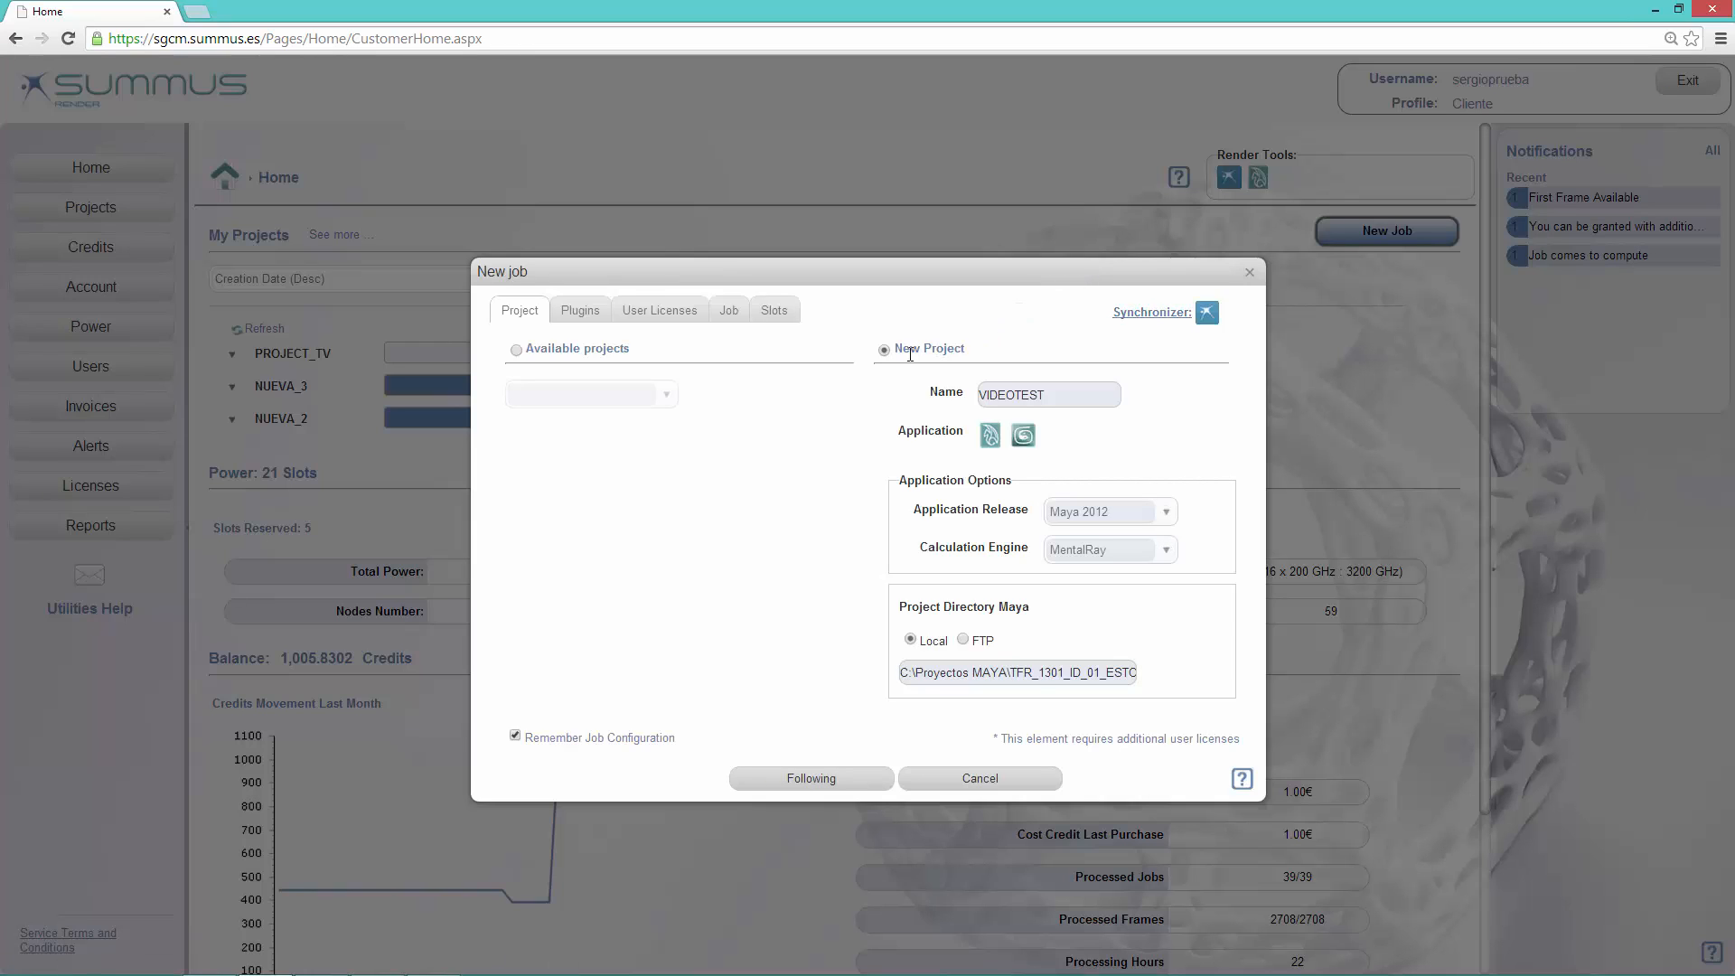
{"action": "left_click", "coordinate": [1032, 400]}
{"action": "left_click_drag", "start_coordinate": [1047, 395], "coordinate": [956, 399]}
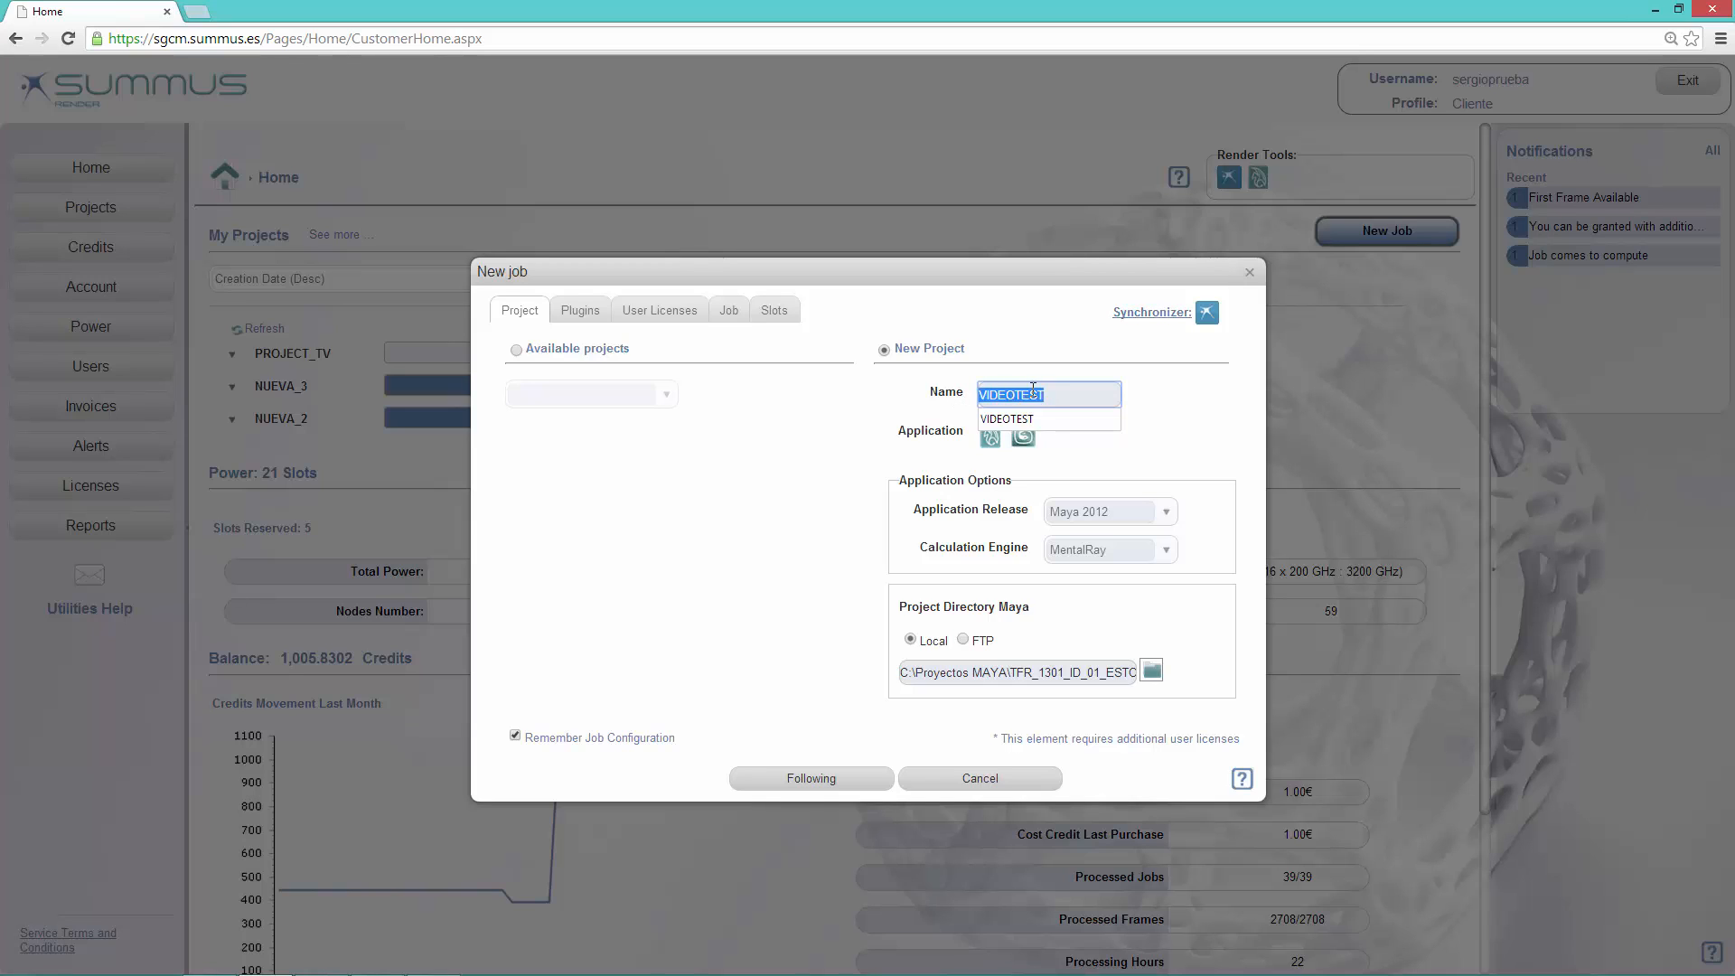
{"action": "left_click", "coordinate": [1062, 398]}
{"action": "double_click", "coordinate": [1023, 396]}
{"action": "type", "text": "TEST_MAYA"}
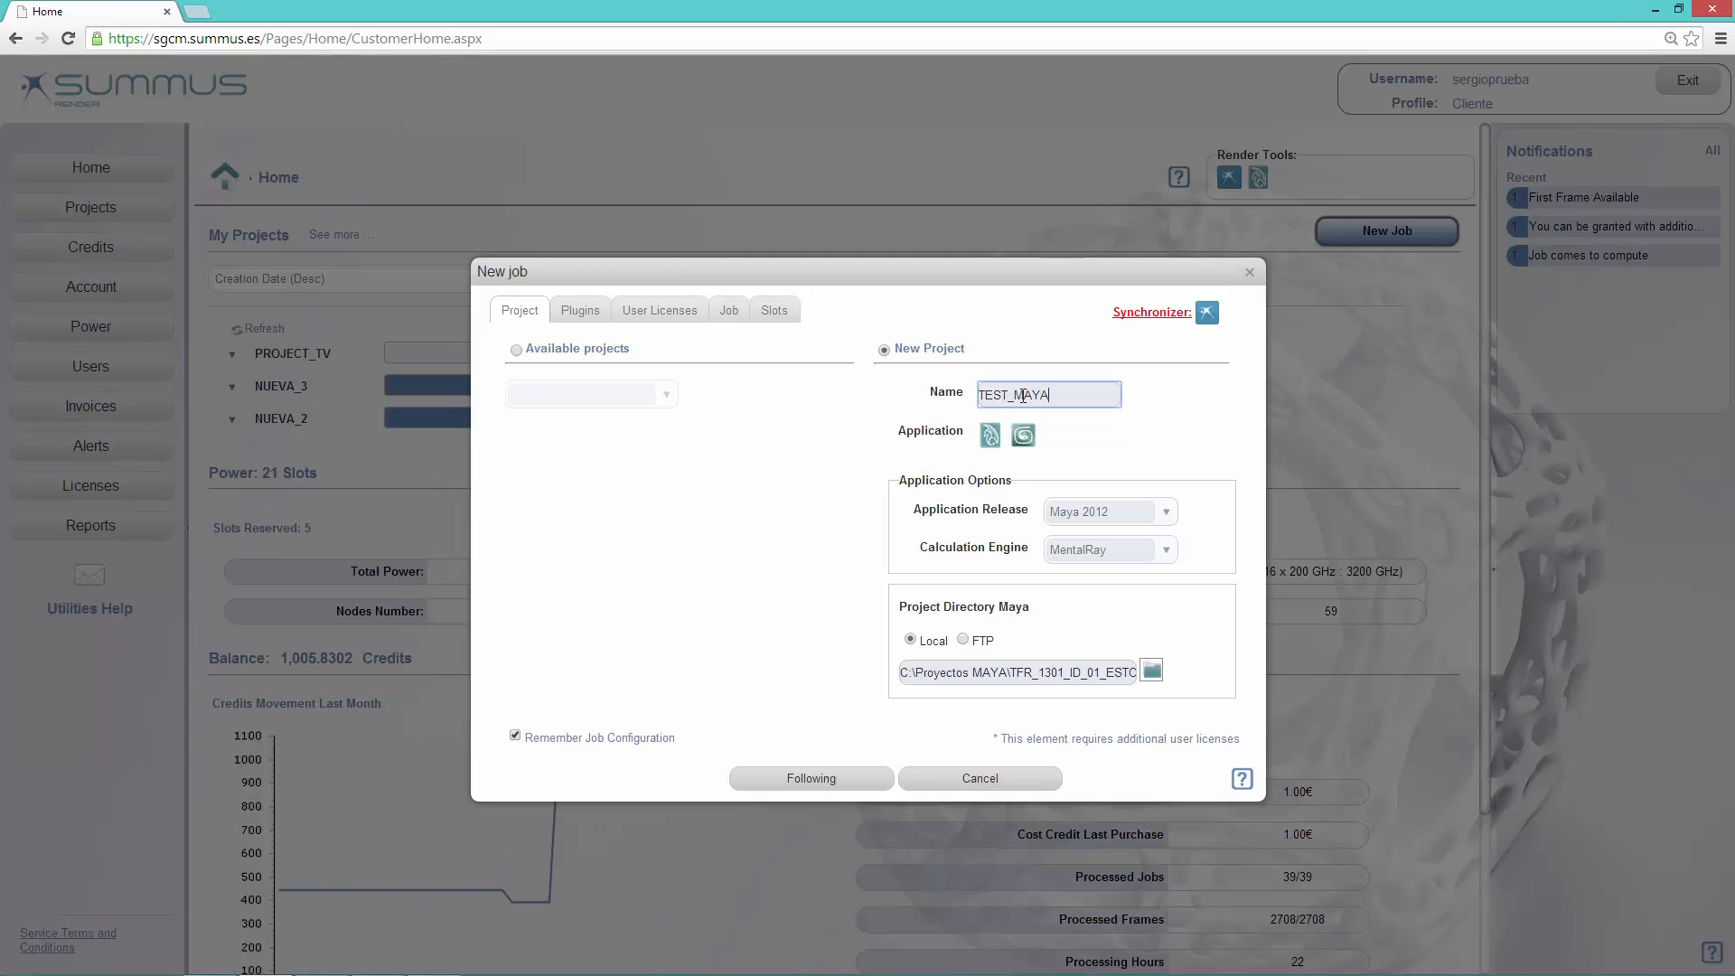
{"action": "left_click", "coordinate": [991, 437]}
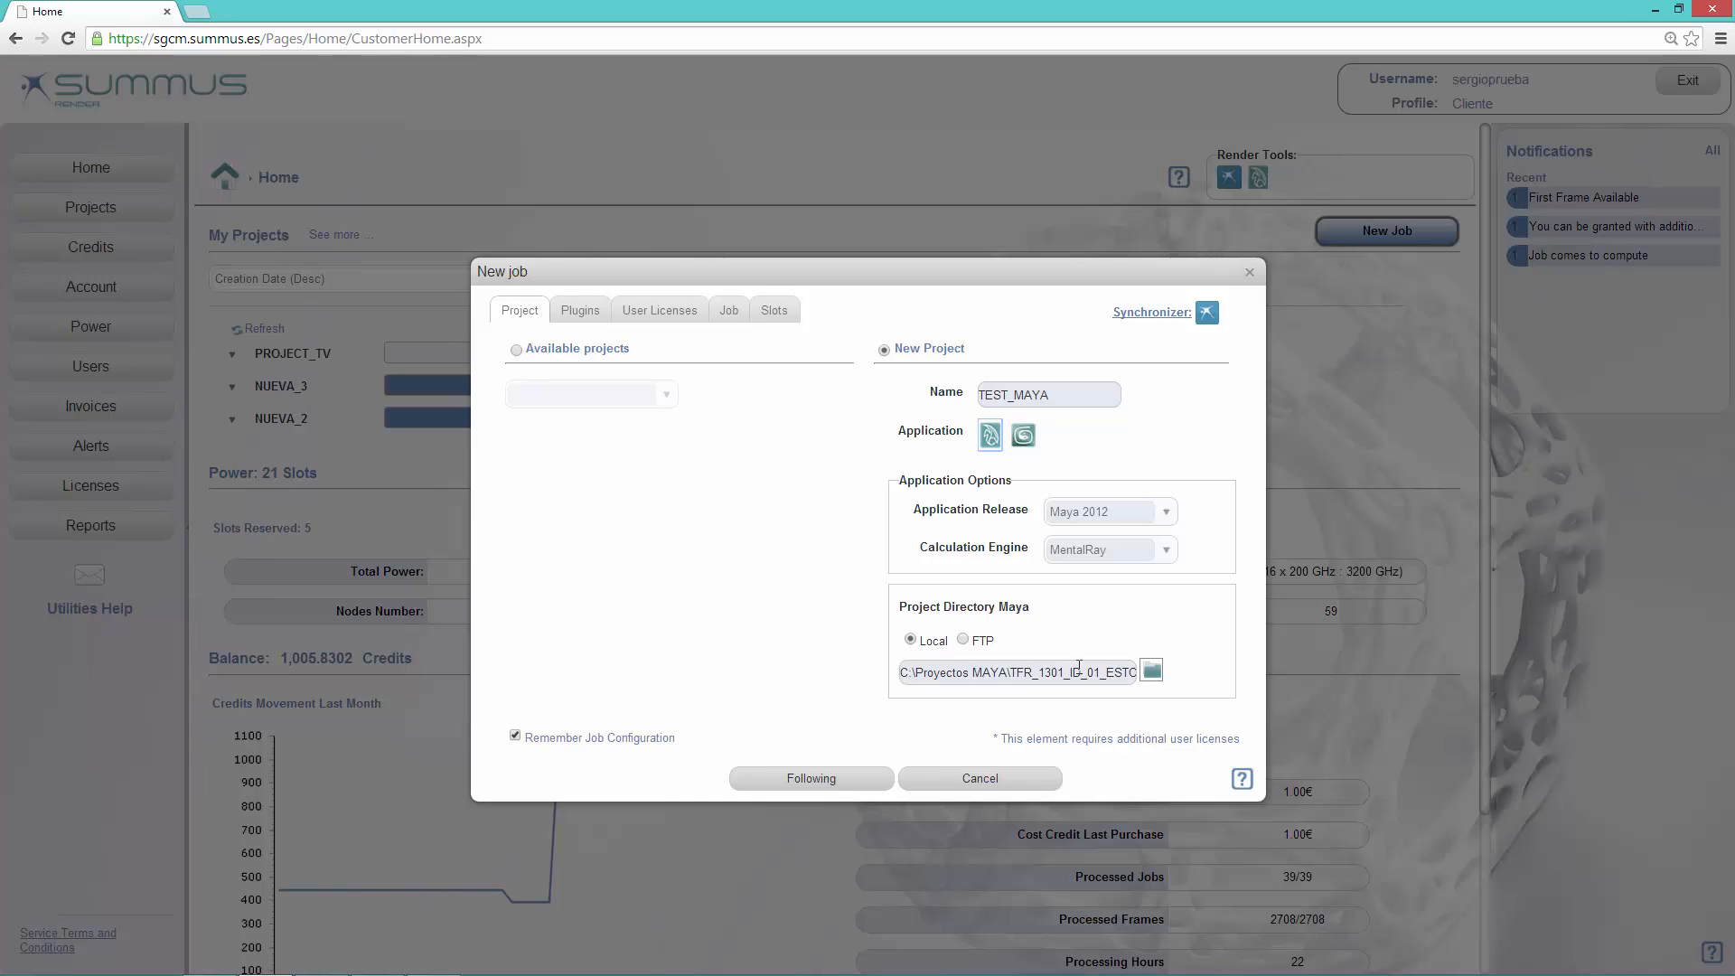
Step: Set the local Maya project directory to C:\Proyectos MAYA\TFR_1301_ID_01_ESTORNUDO_PL01
{"action": "left_click_drag", "start_coordinate": [1101, 672], "coordinate": [1173, 672]}
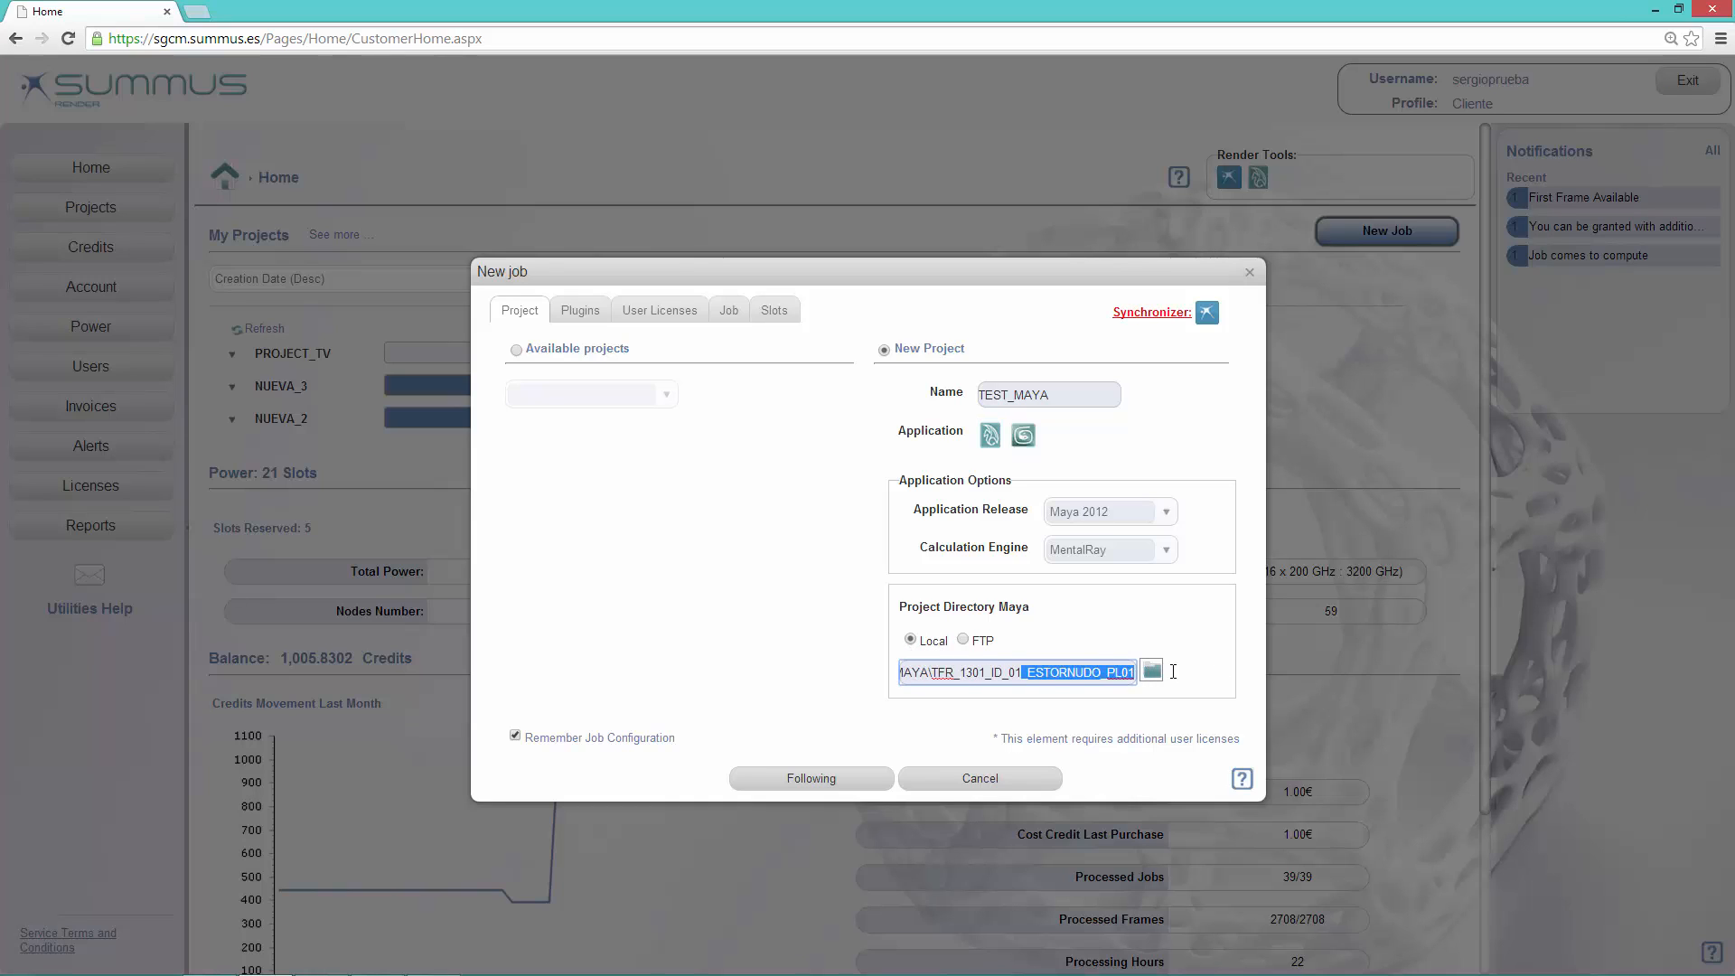
{"action": "left_click", "coordinate": [1103, 675]}
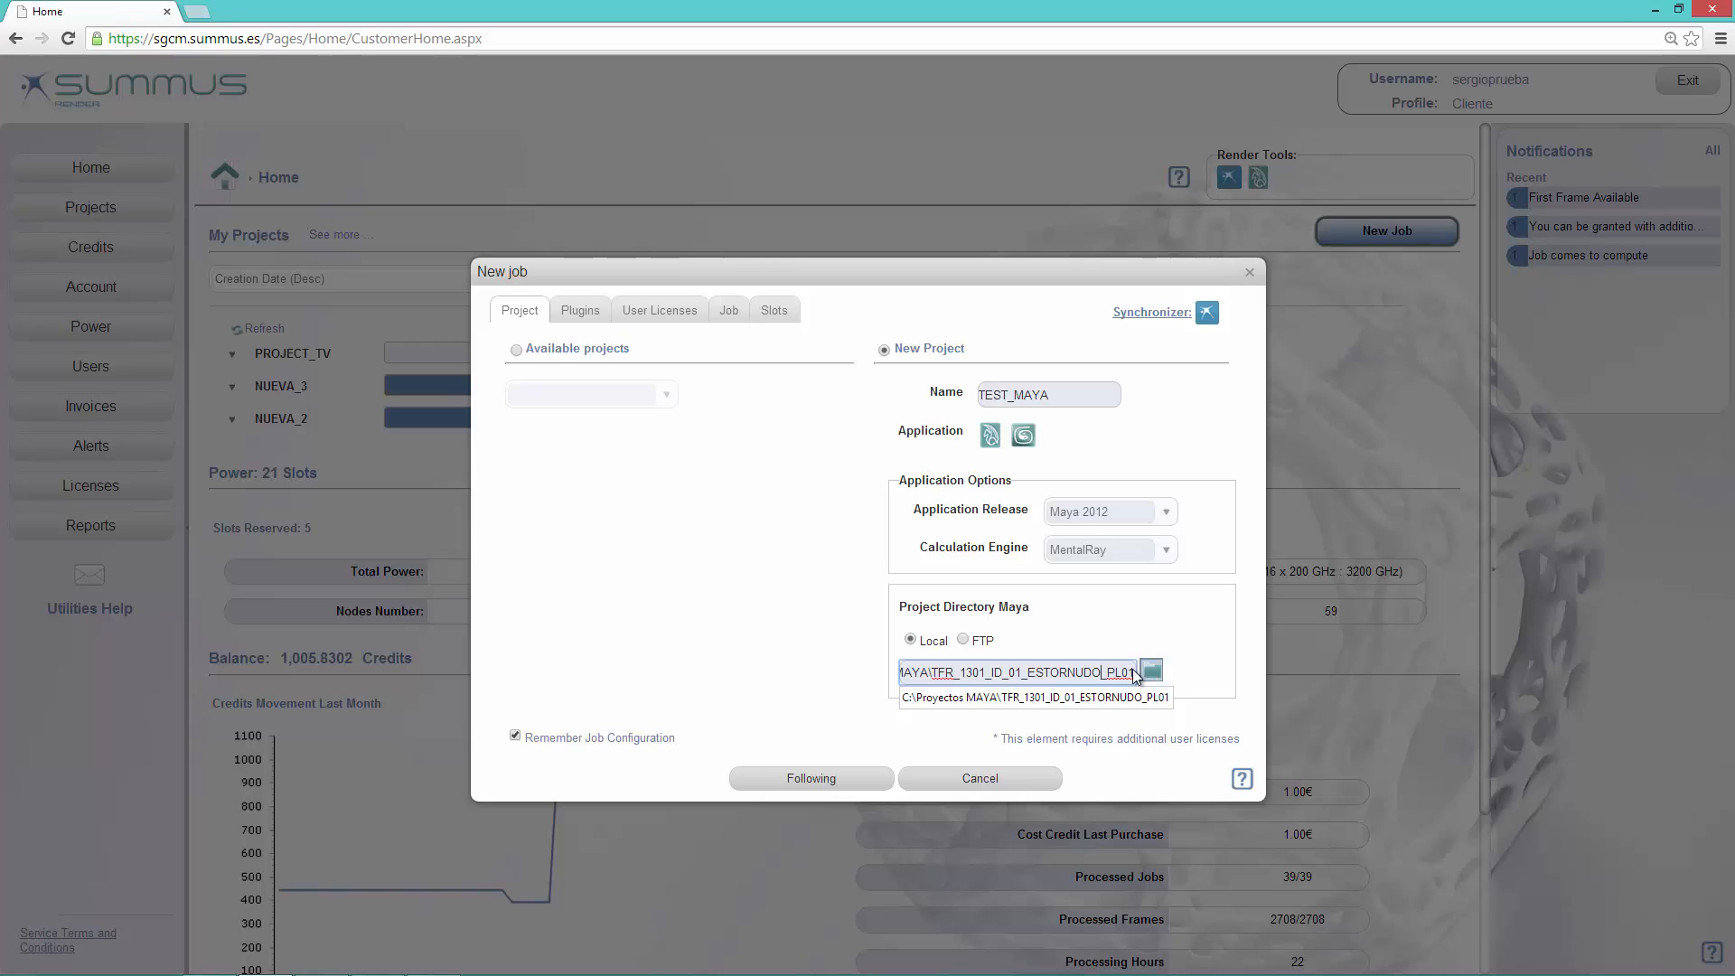
{"action": "left_click", "coordinate": [1151, 669]}
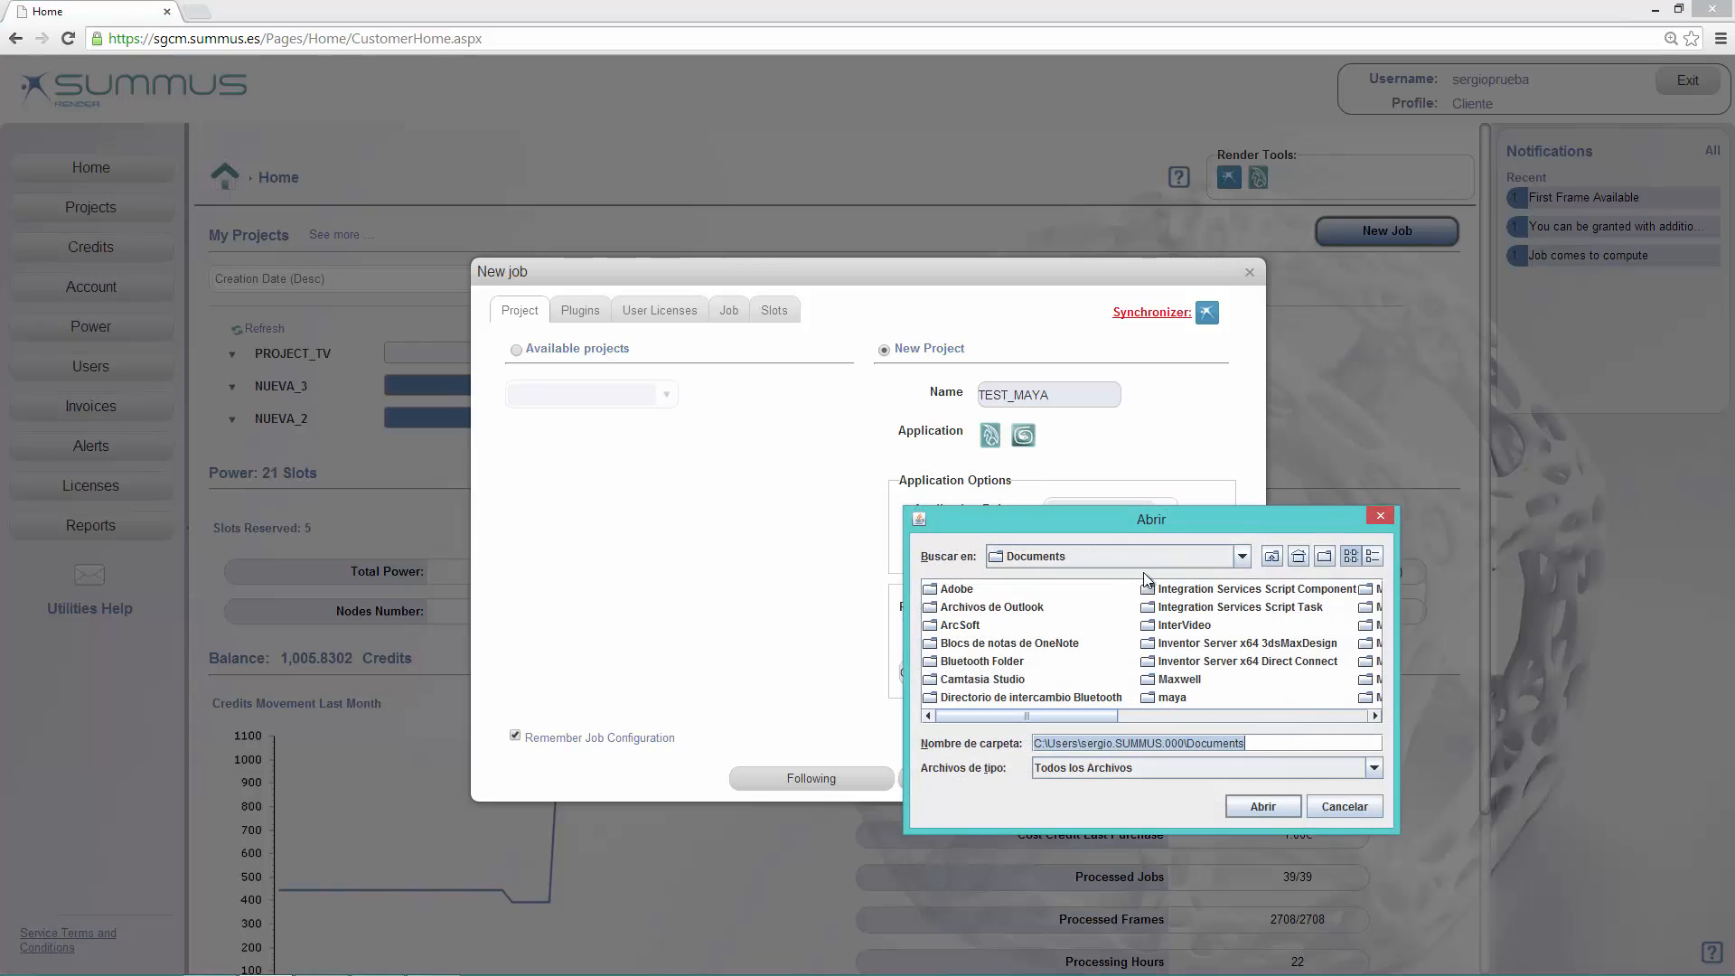
{"action": "left_click", "coordinate": [1242, 556]}
{"action": "scroll", "coordinate": [1129, 614], "scroll_direction": "up", "scroll_amount": 2}
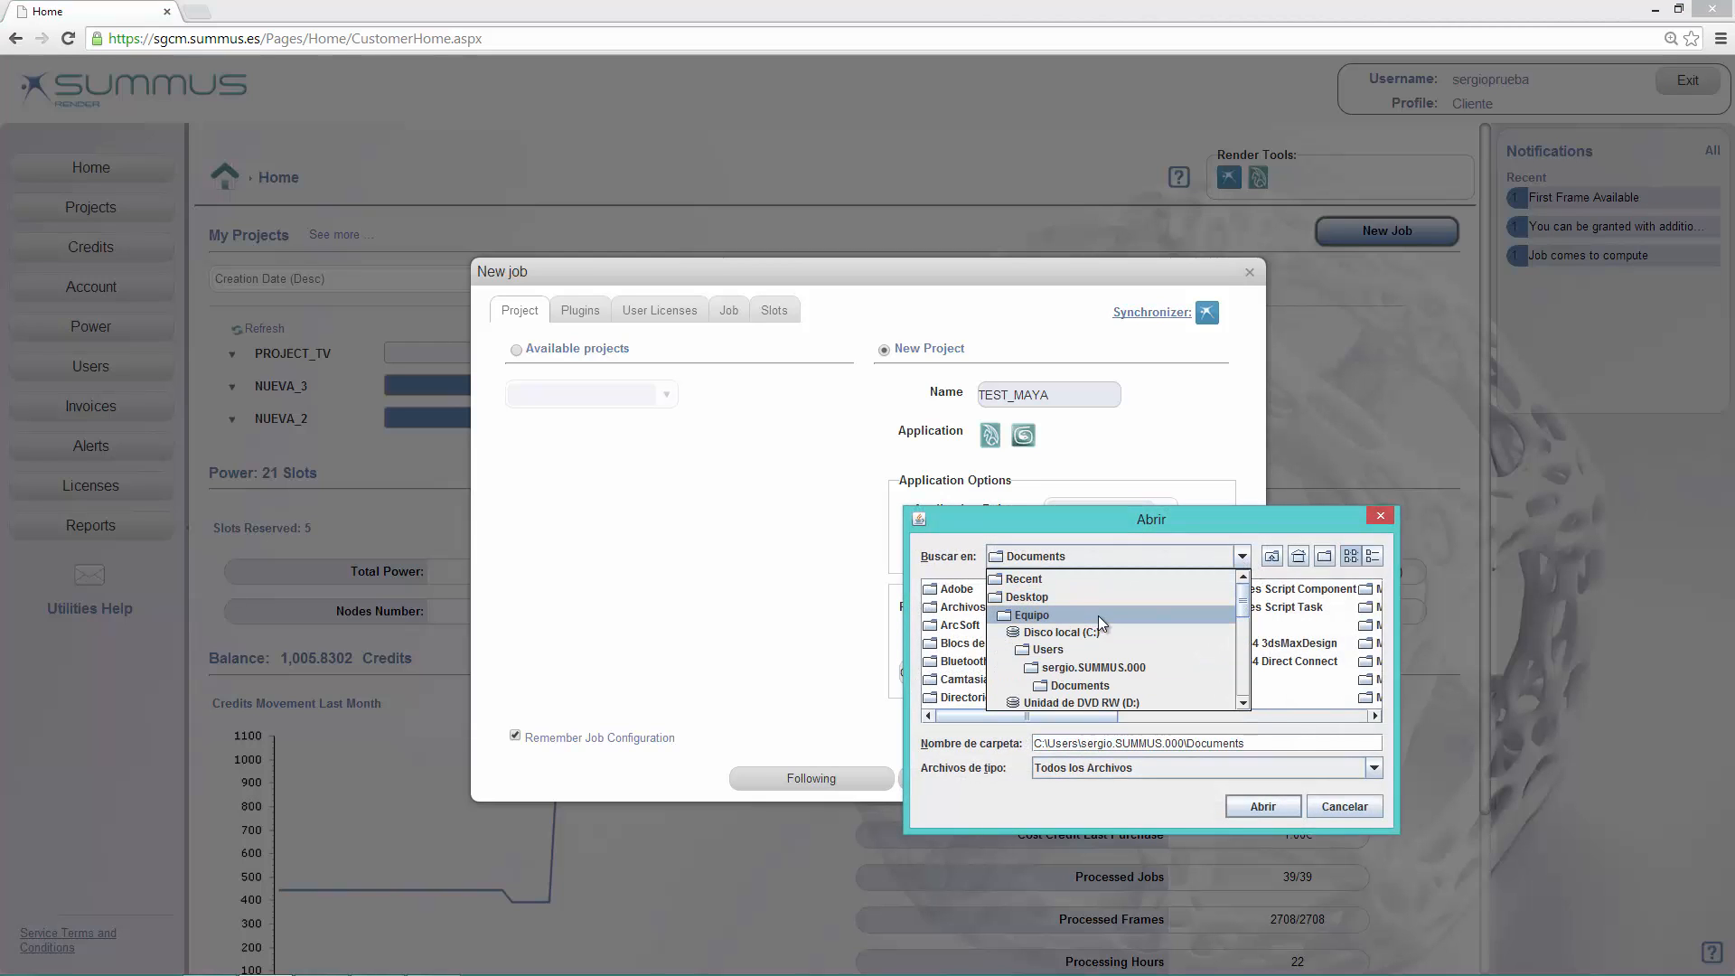
{"action": "left_click", "coordinate": [1084, 631]}
{"action": "double_click", "coordinate": [1305, 660]}
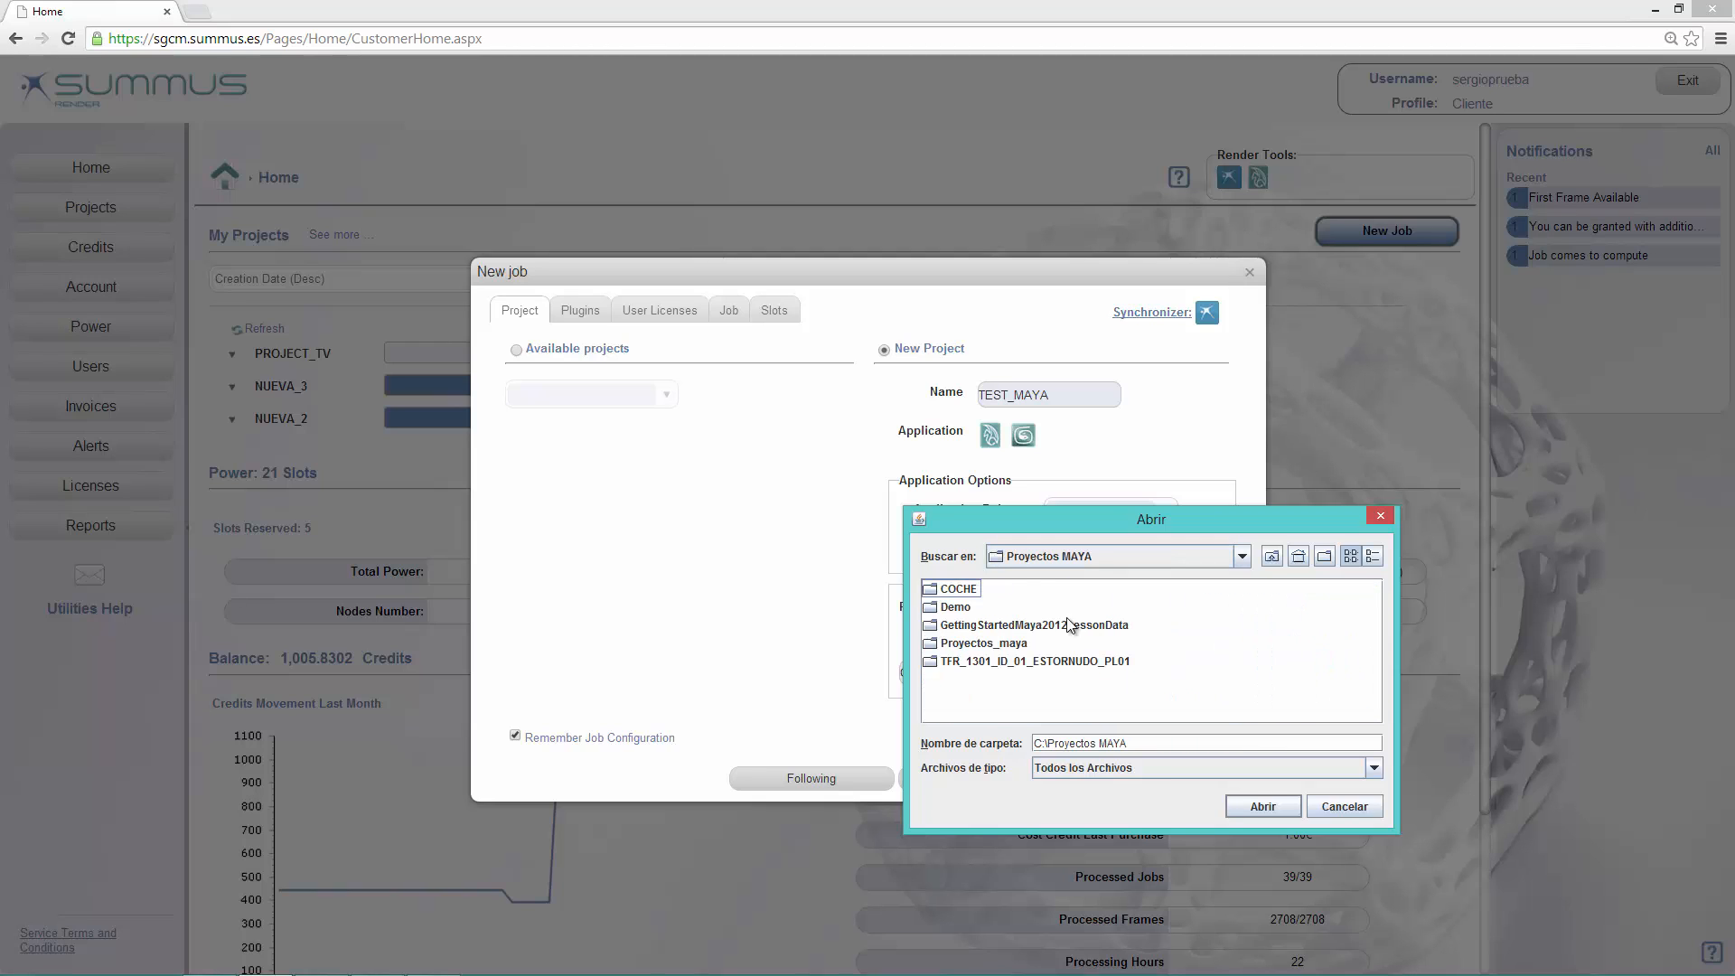
{"action": "double_click", "coordinate": [1013, 663]}
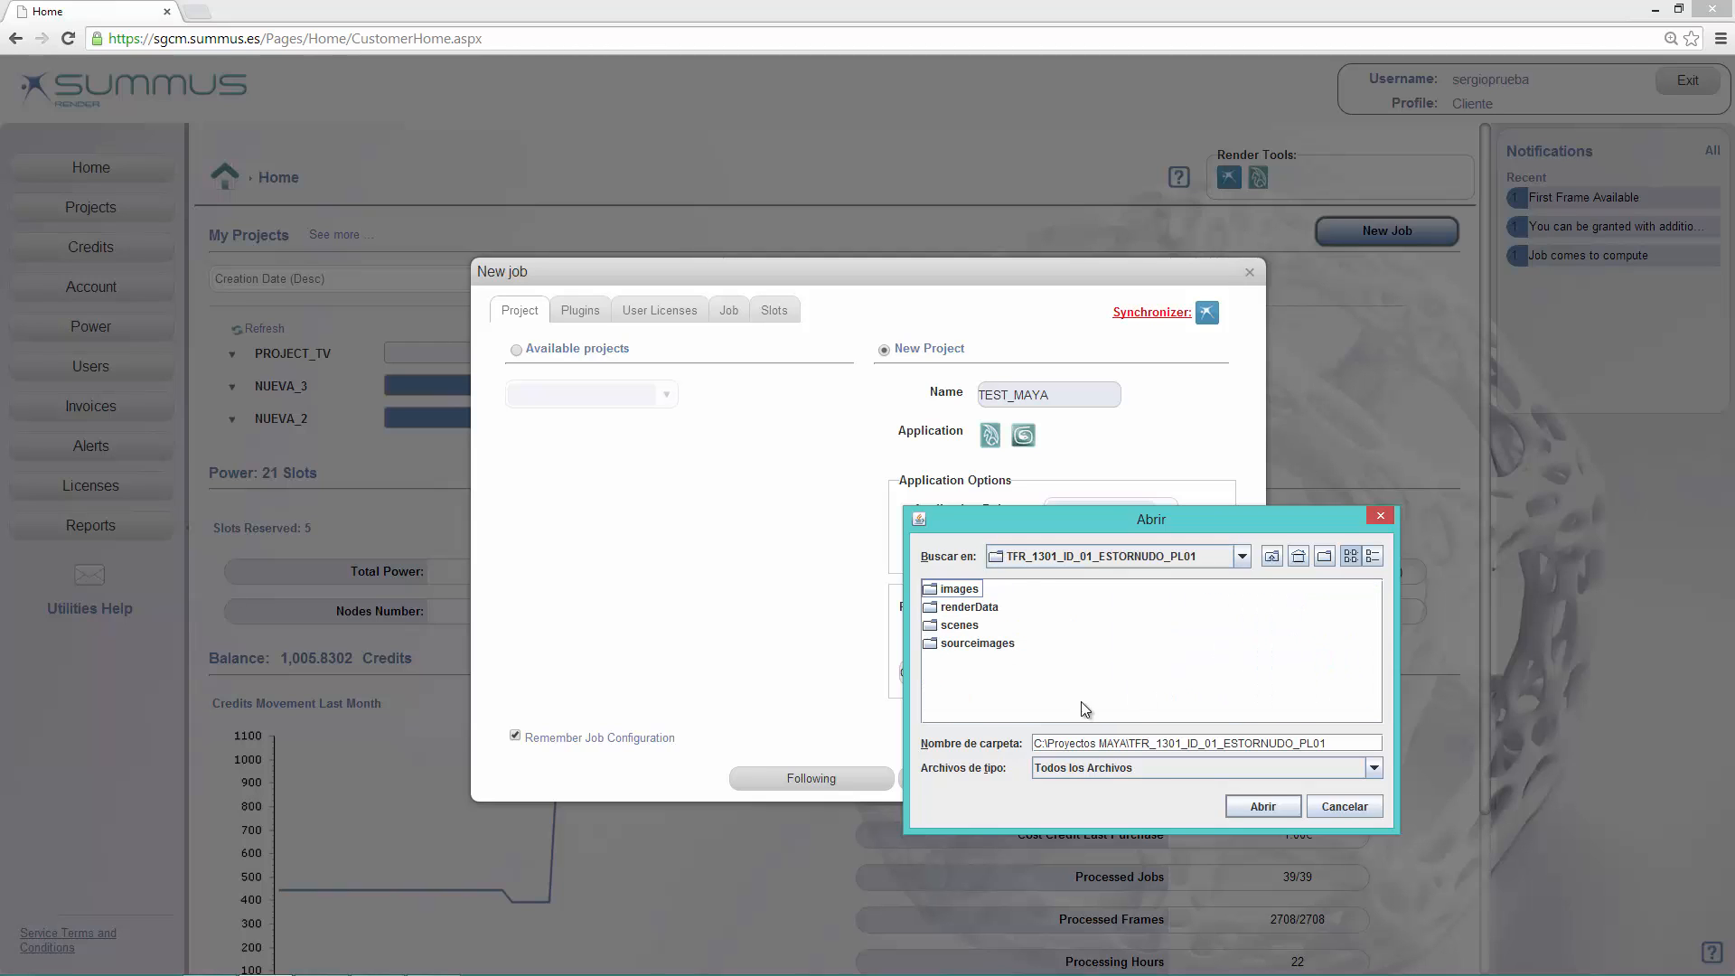
{"action": "left_click", "coordinate": [1282, 808]}
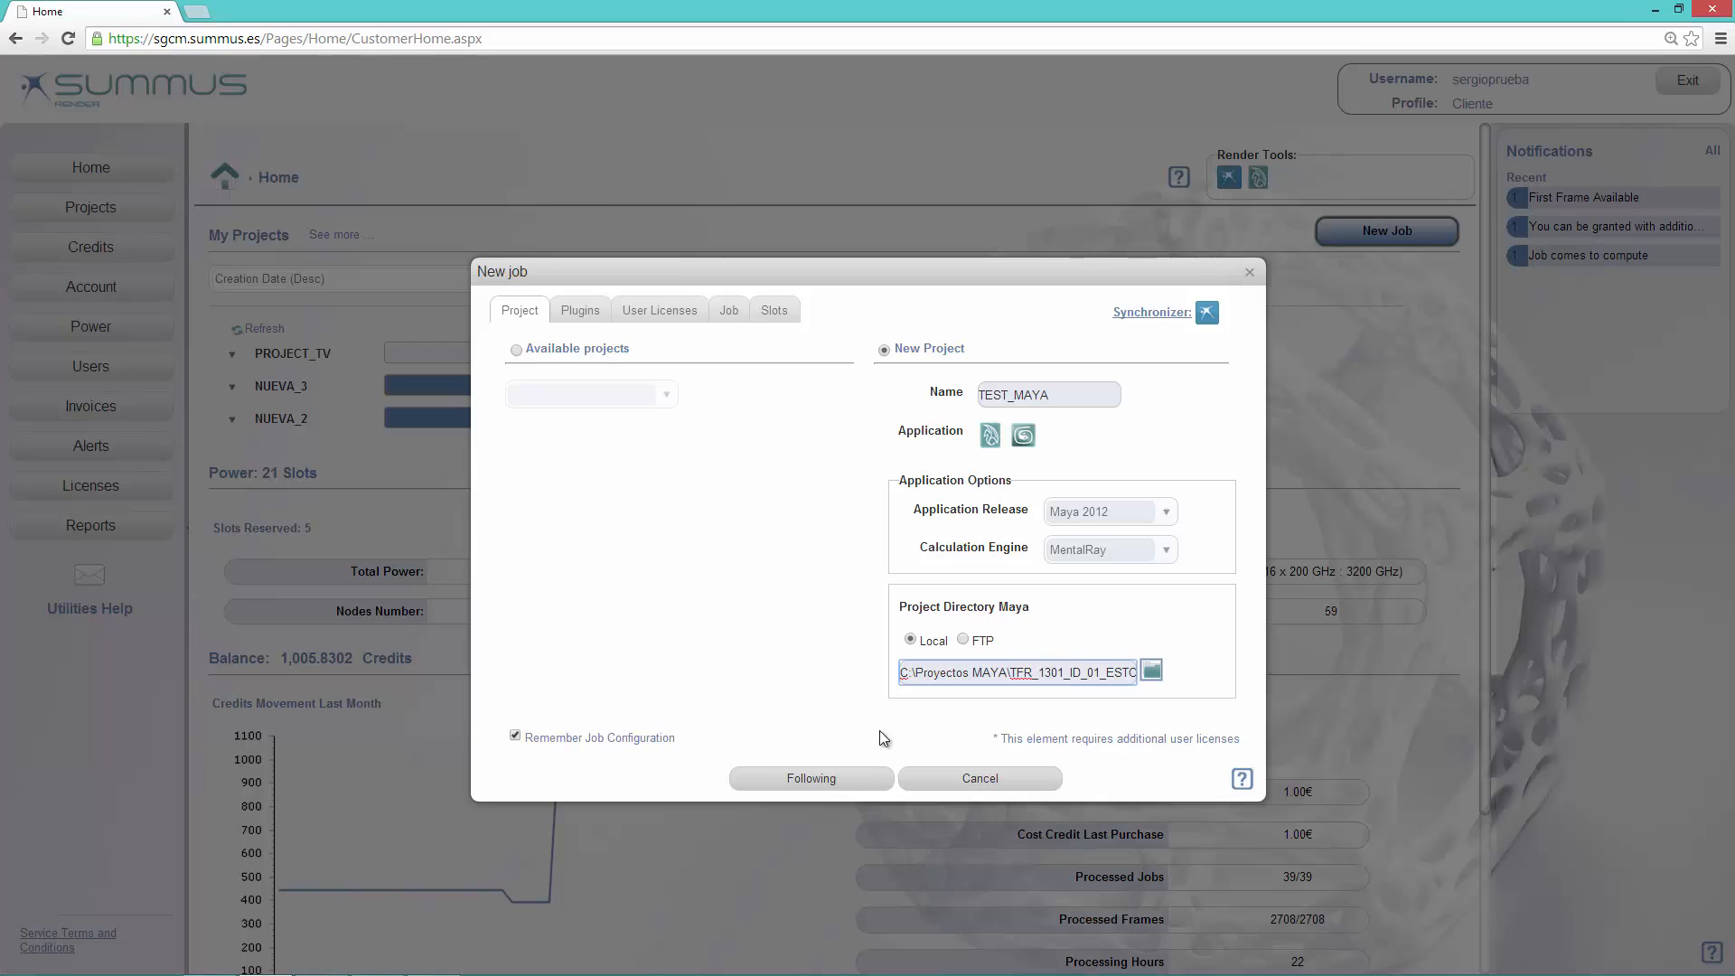
Step: Proceed to the job settings without adding any plugins or user licenses
{"action": "left_click", "coordinate": [841, 778]}
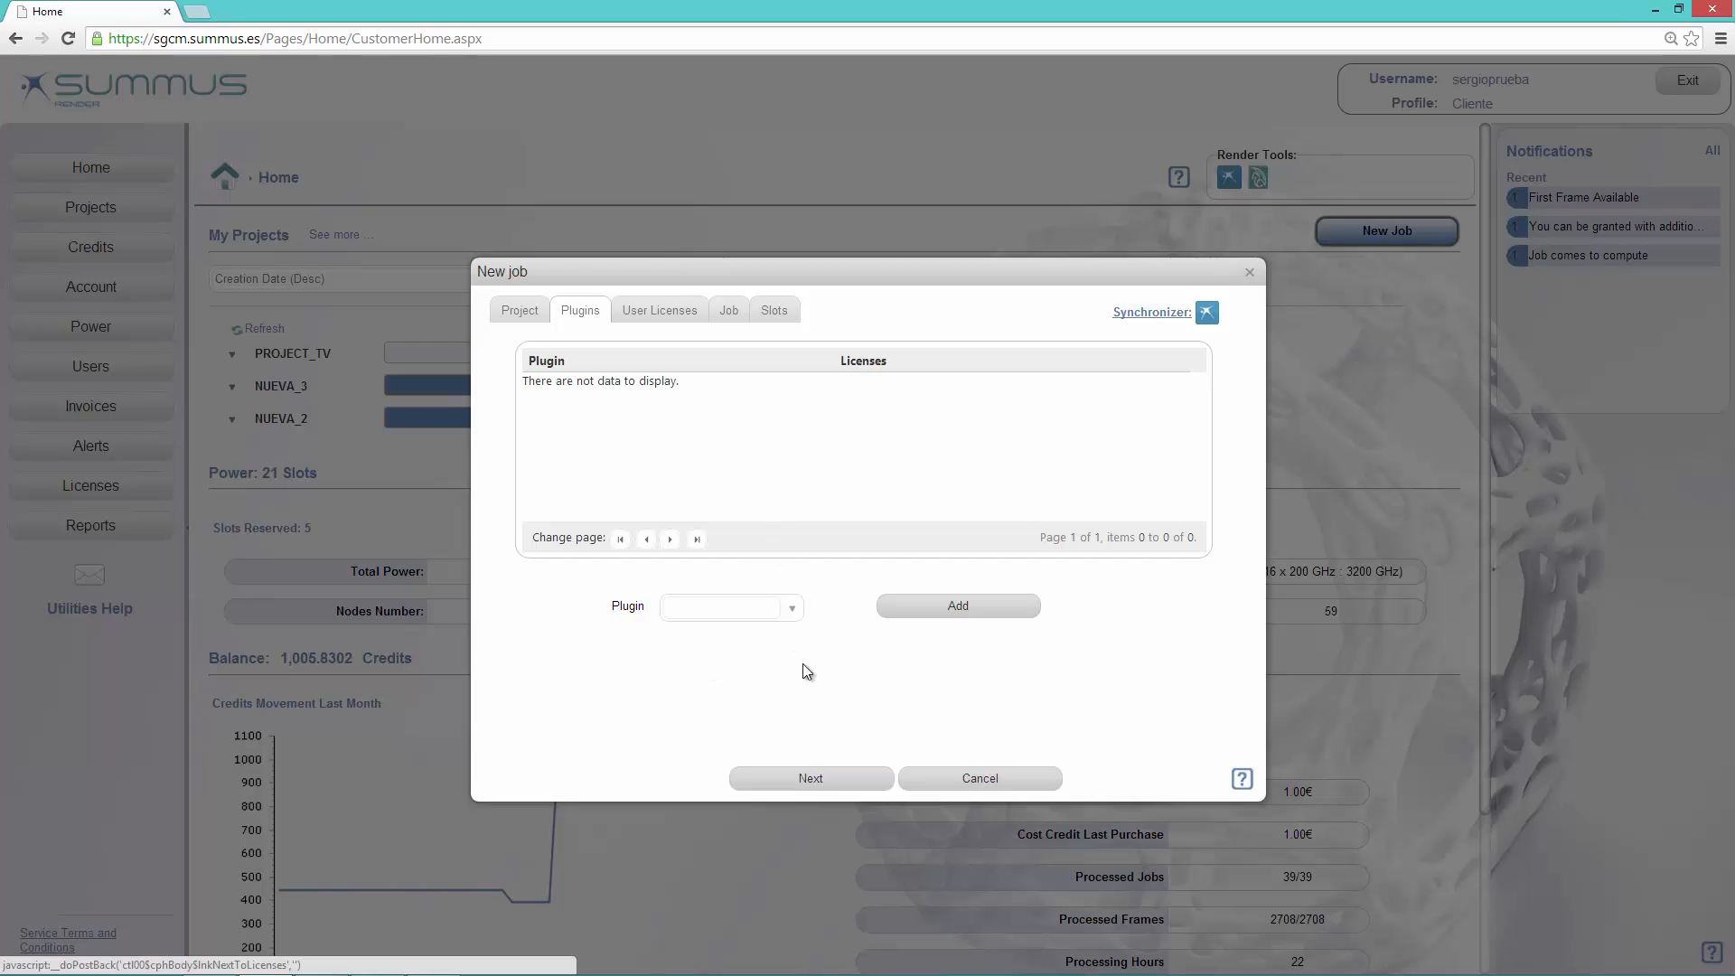
{"action": "left_click", "coordinate": [833, 783]}
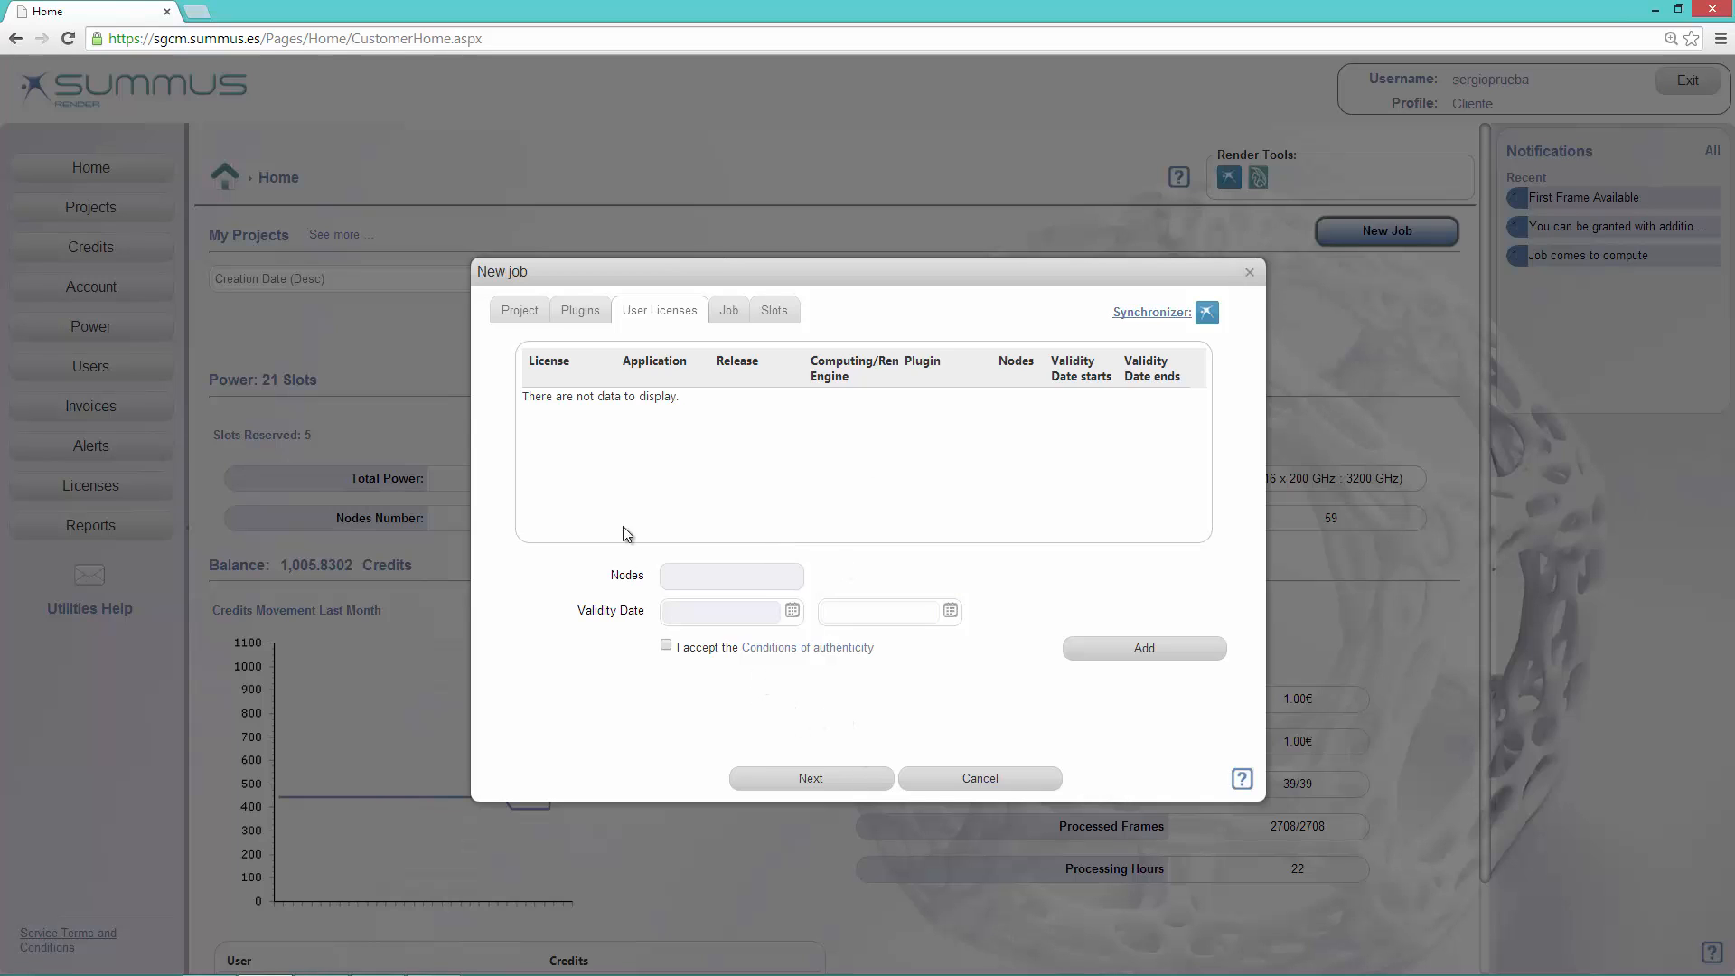
{"action": "left_click", "coordinate": [835, 781]}
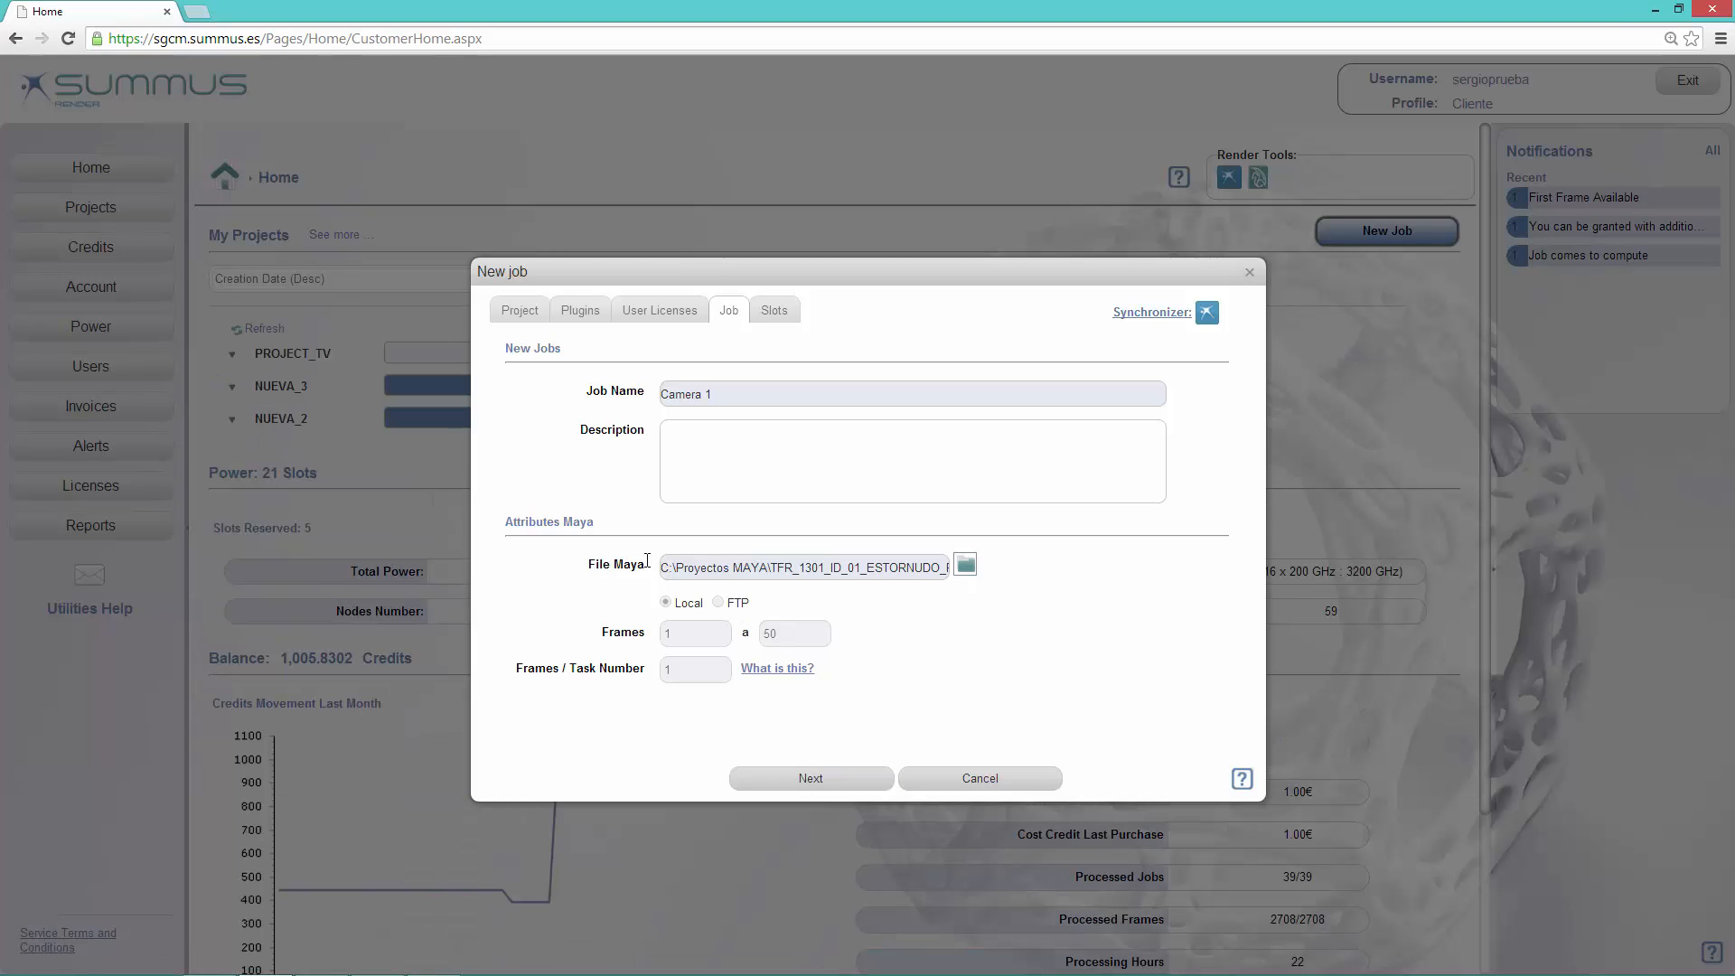
Step: Choose the job's Maya file from the 10_Render\02_FINAL folder of TFR_1301_ID_01_ESTORNUDO_PL01, under 08_SHOTS in scenes
{"action": "left_click", "coordinate": [966, 565]}
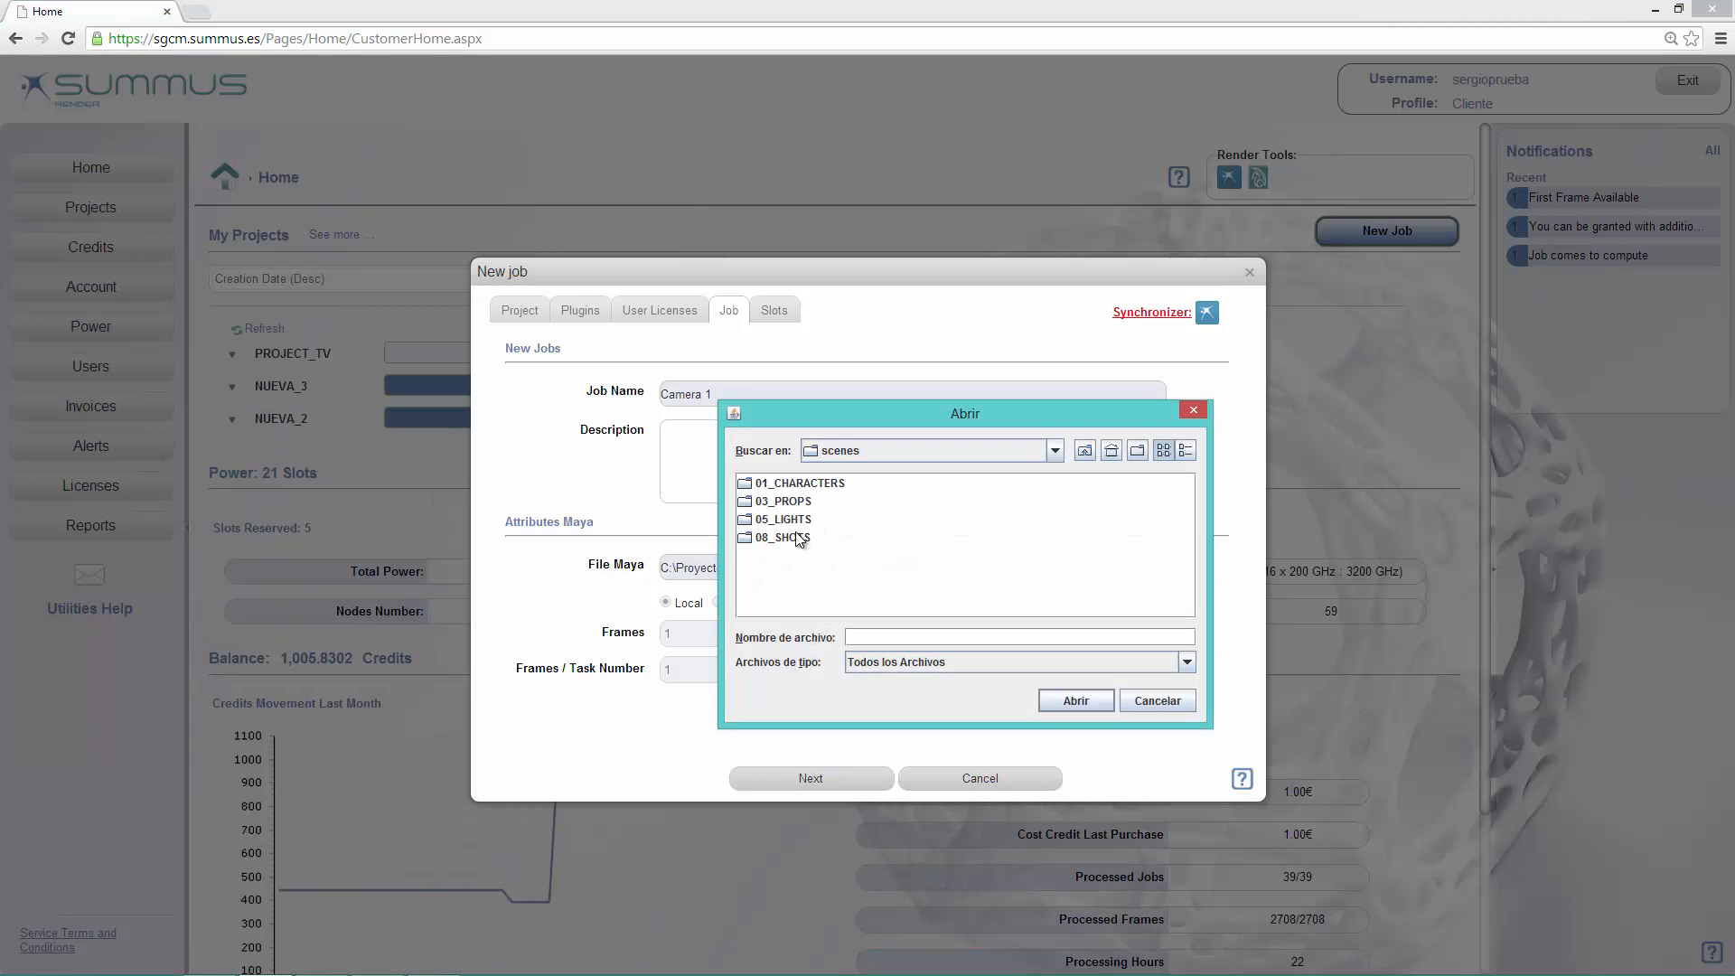
{"action": "double_click", "coordinate": [790, 534]}
{"action": "double_click", "coordinate": [789, 486]}
{"action": "left_click", "coordinate": [789, 487]}
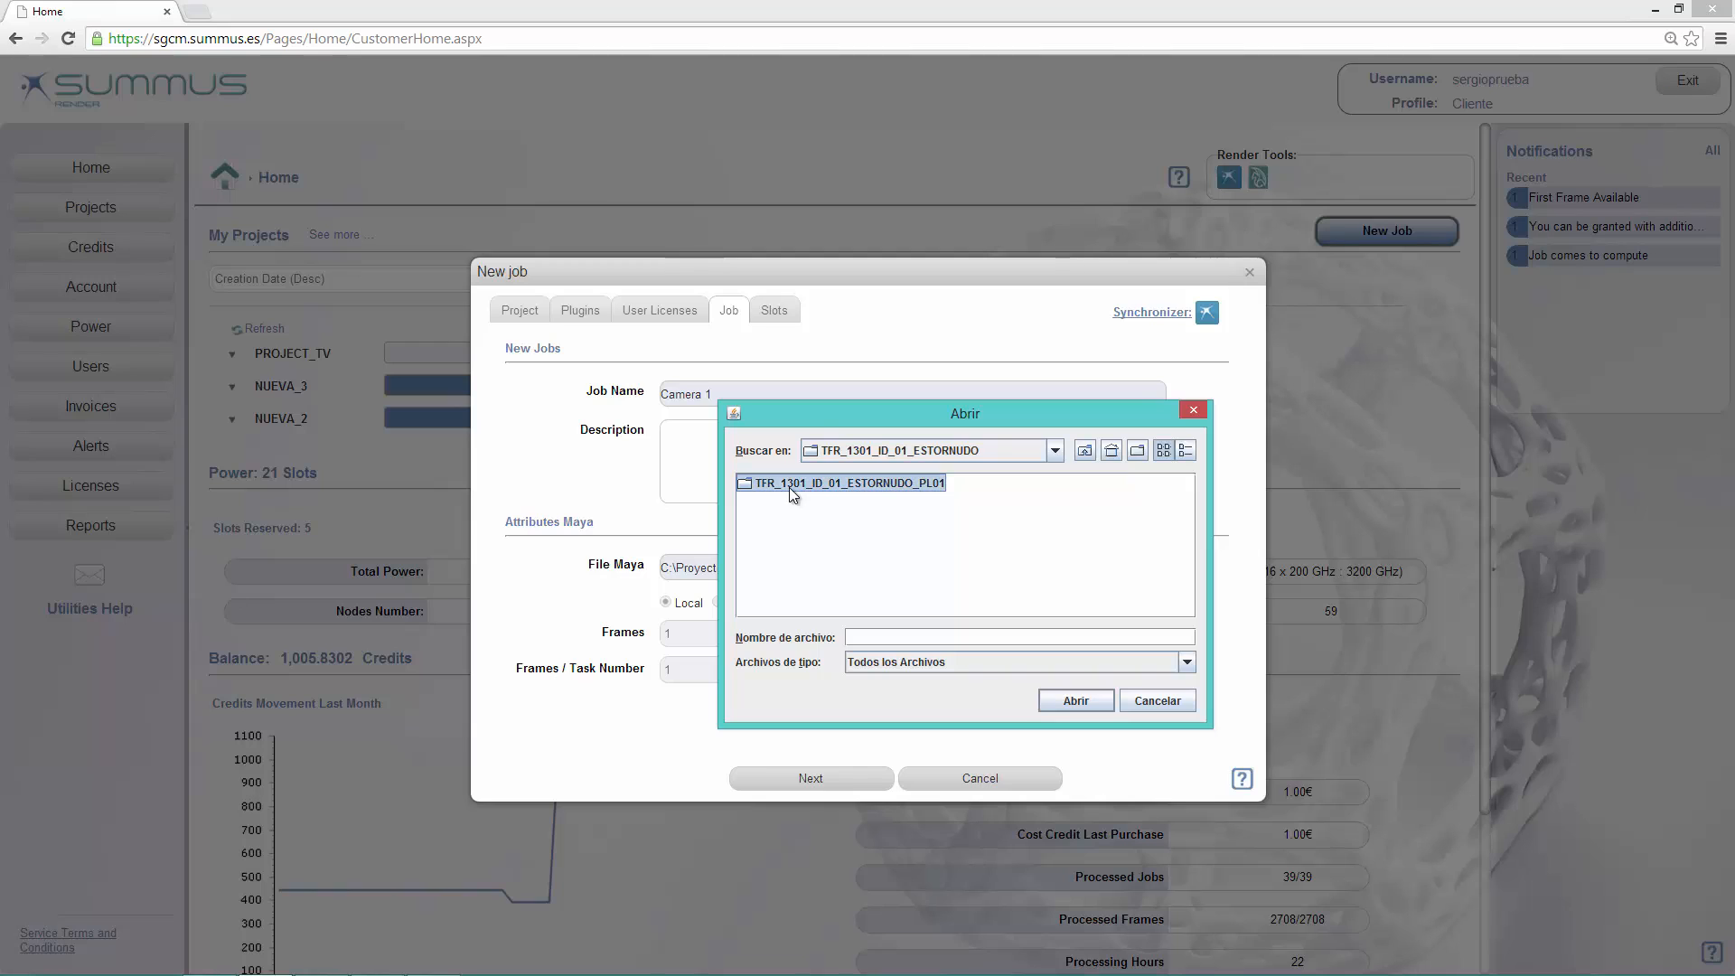
{"action": "double_click", "coordinate": [789, 486]}
{"action": "double_click", "coordinate": [781, 484]}
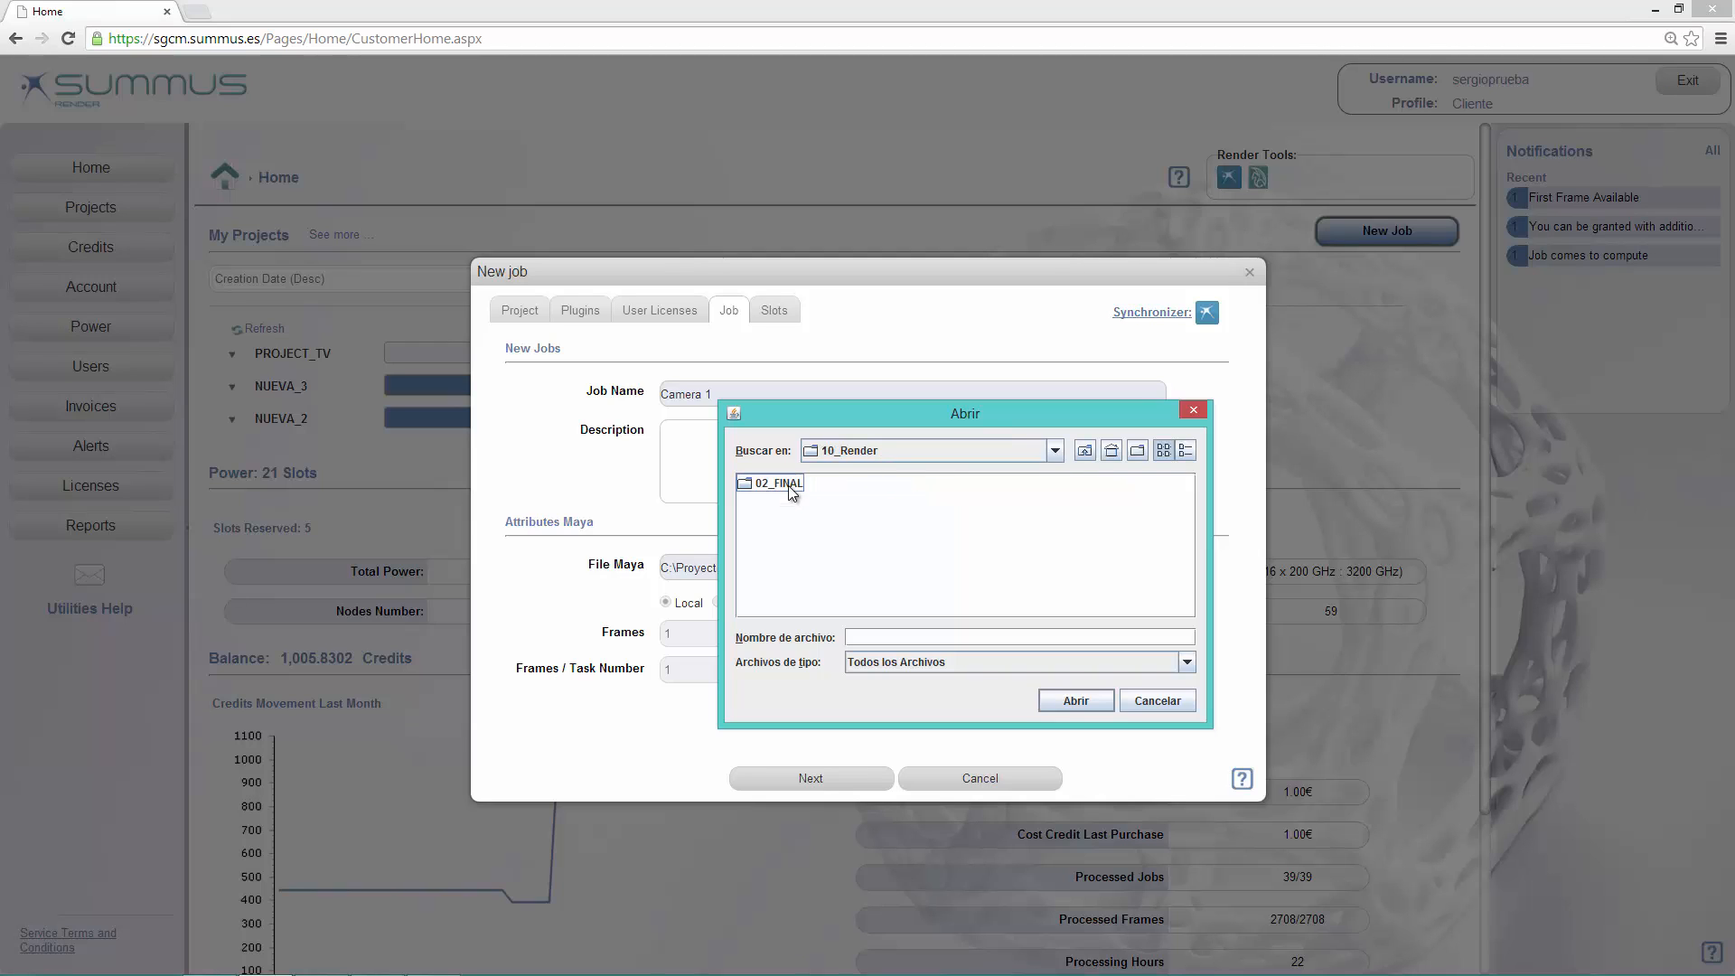
{"action": "double_click", "coordinate": [788, 484]}
{"action": "double_click", "coordinate": [793, 502]}
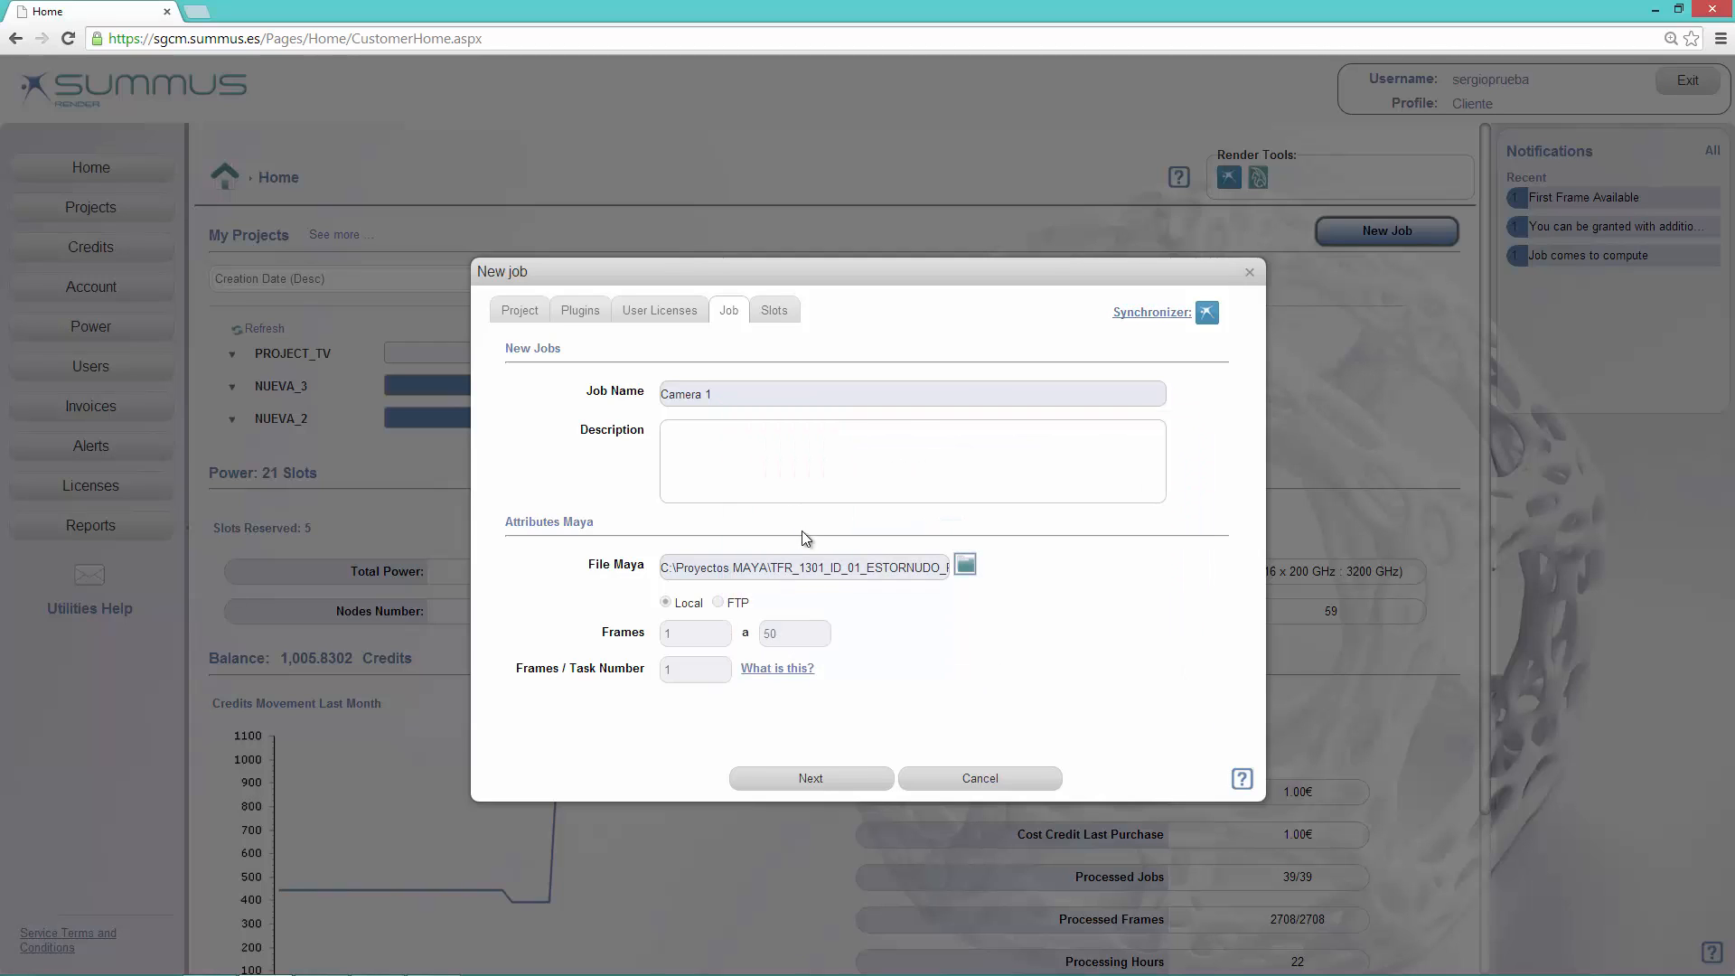
Step: Keep Camera 1 as the job name and proceed to the computing power settings
{"action": "left_click_drag", "start_coordinate": [735, 390], "coordinate": [661, 391]}
{"action": "left_click", "coordinate": [718, 397]}
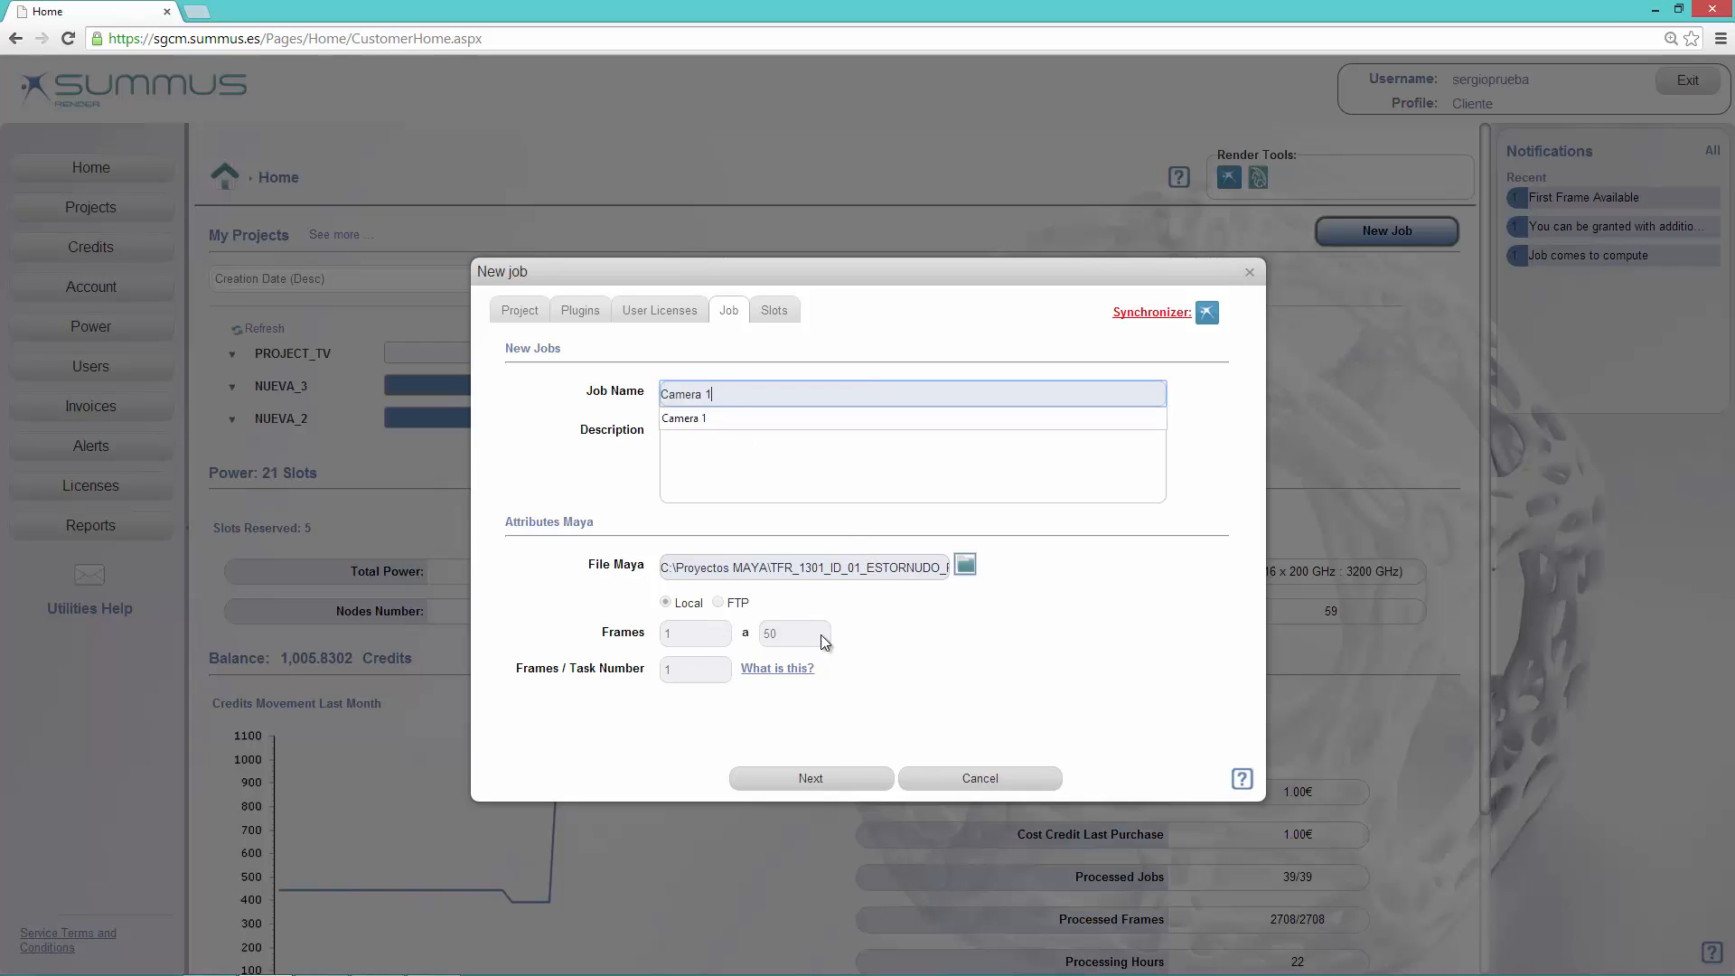
{"action": "left_click", "coordinate": [811, 780]}
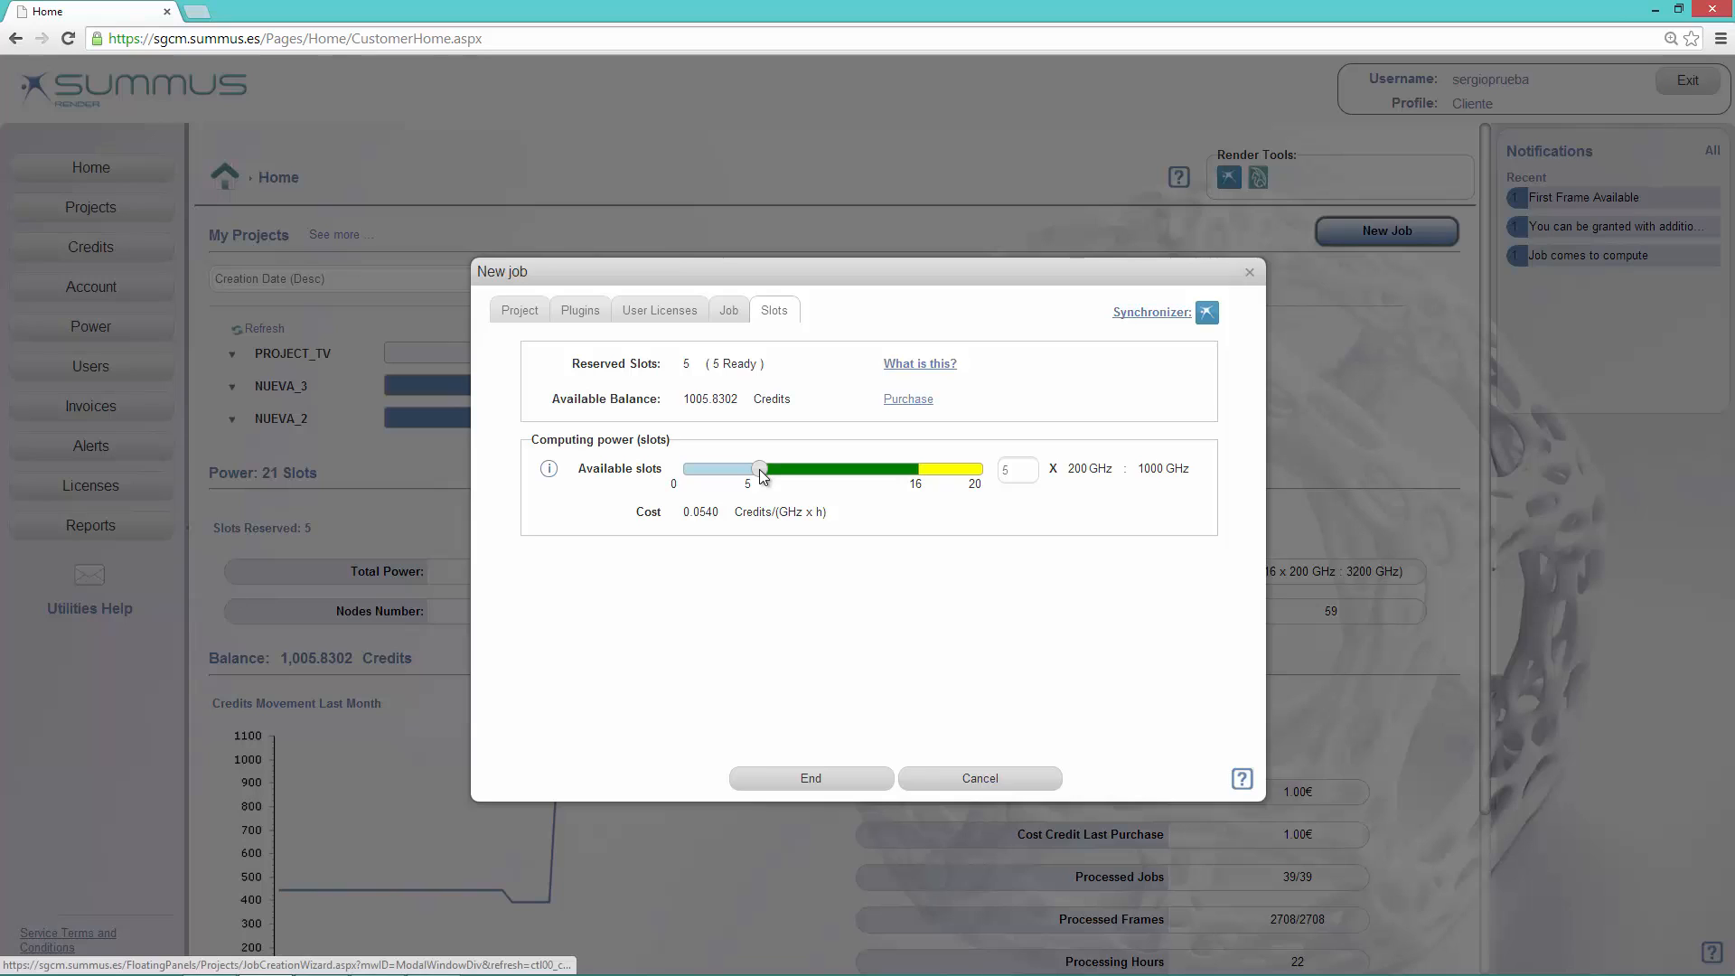
Step: Try raising the job's computing power to 16 slots and into the range above it
{"action": "left_click_drag", "start_coordinate": [759, 469], "coordinate": [881, 470]}
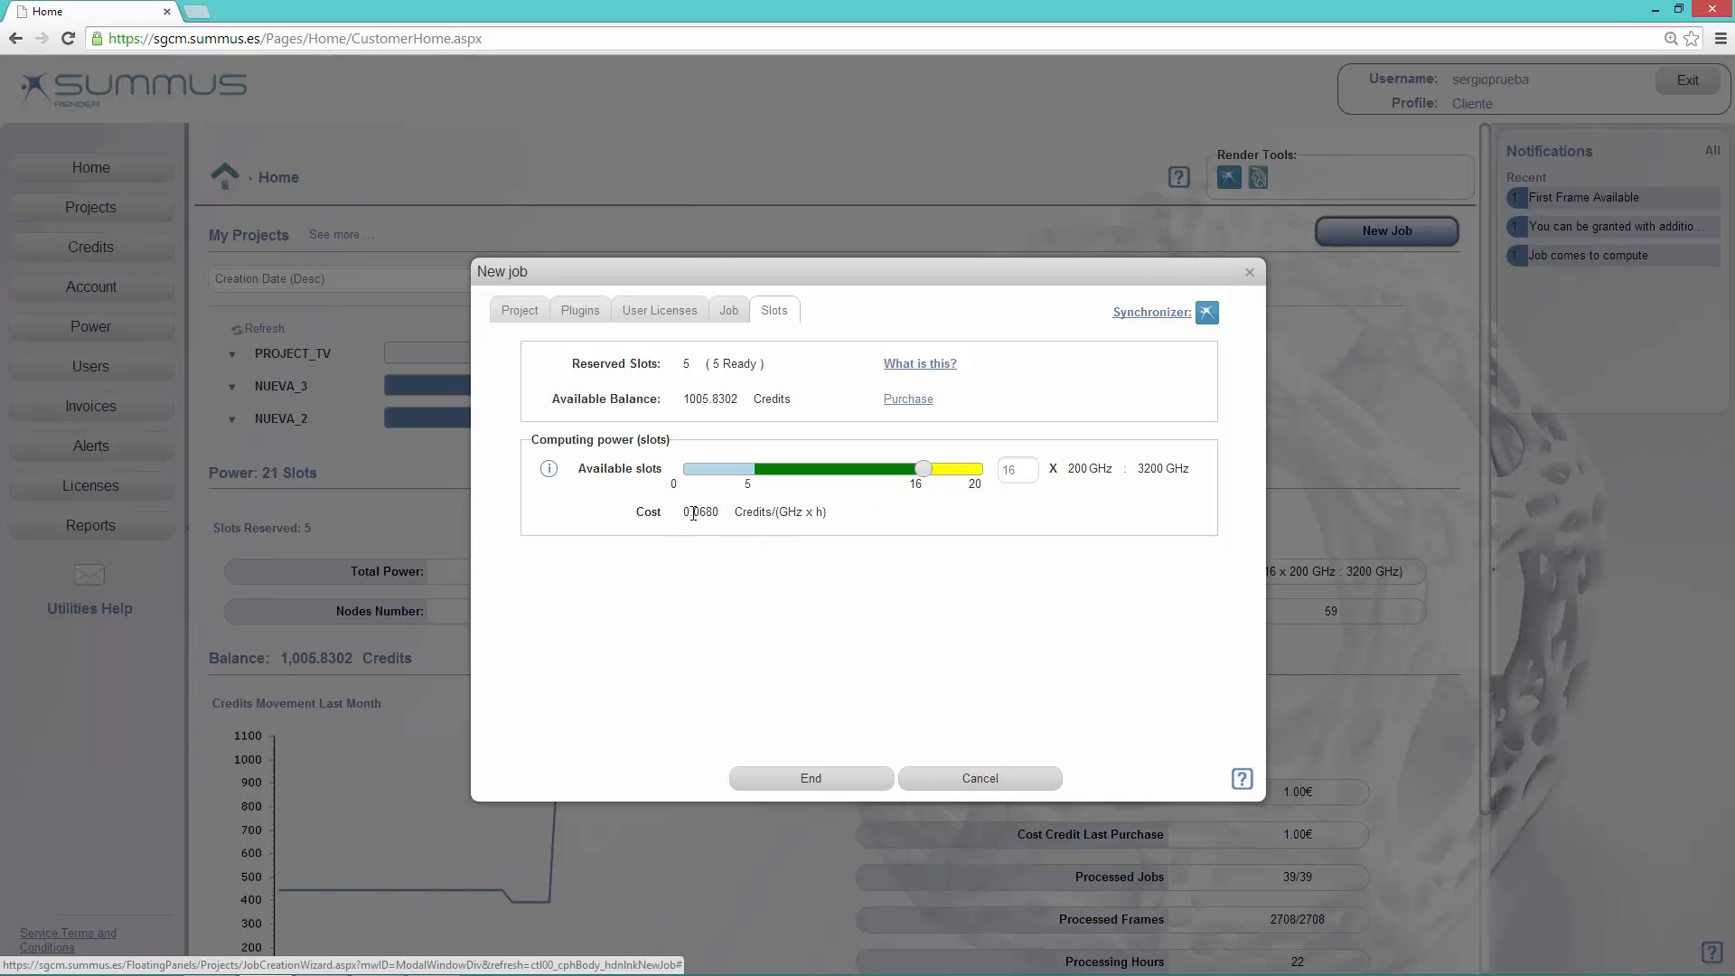
{"action": "left_click_drag", "start_coordinate": [922, 470], "coordinate": [962, 473]}
{"action": "left_click_drag", "start_coordinate": [951, 477], "coordinate": [922, 475]}
Step: Lower the computing power back to the reserved slots range and finish creating the job, acknowledging the notice
{"action": "left_click_drag", "start_coordinate": [923, 469], "coordinate": [752, 489]}
{"action": "left_click", "coordinate": [809, 775]}
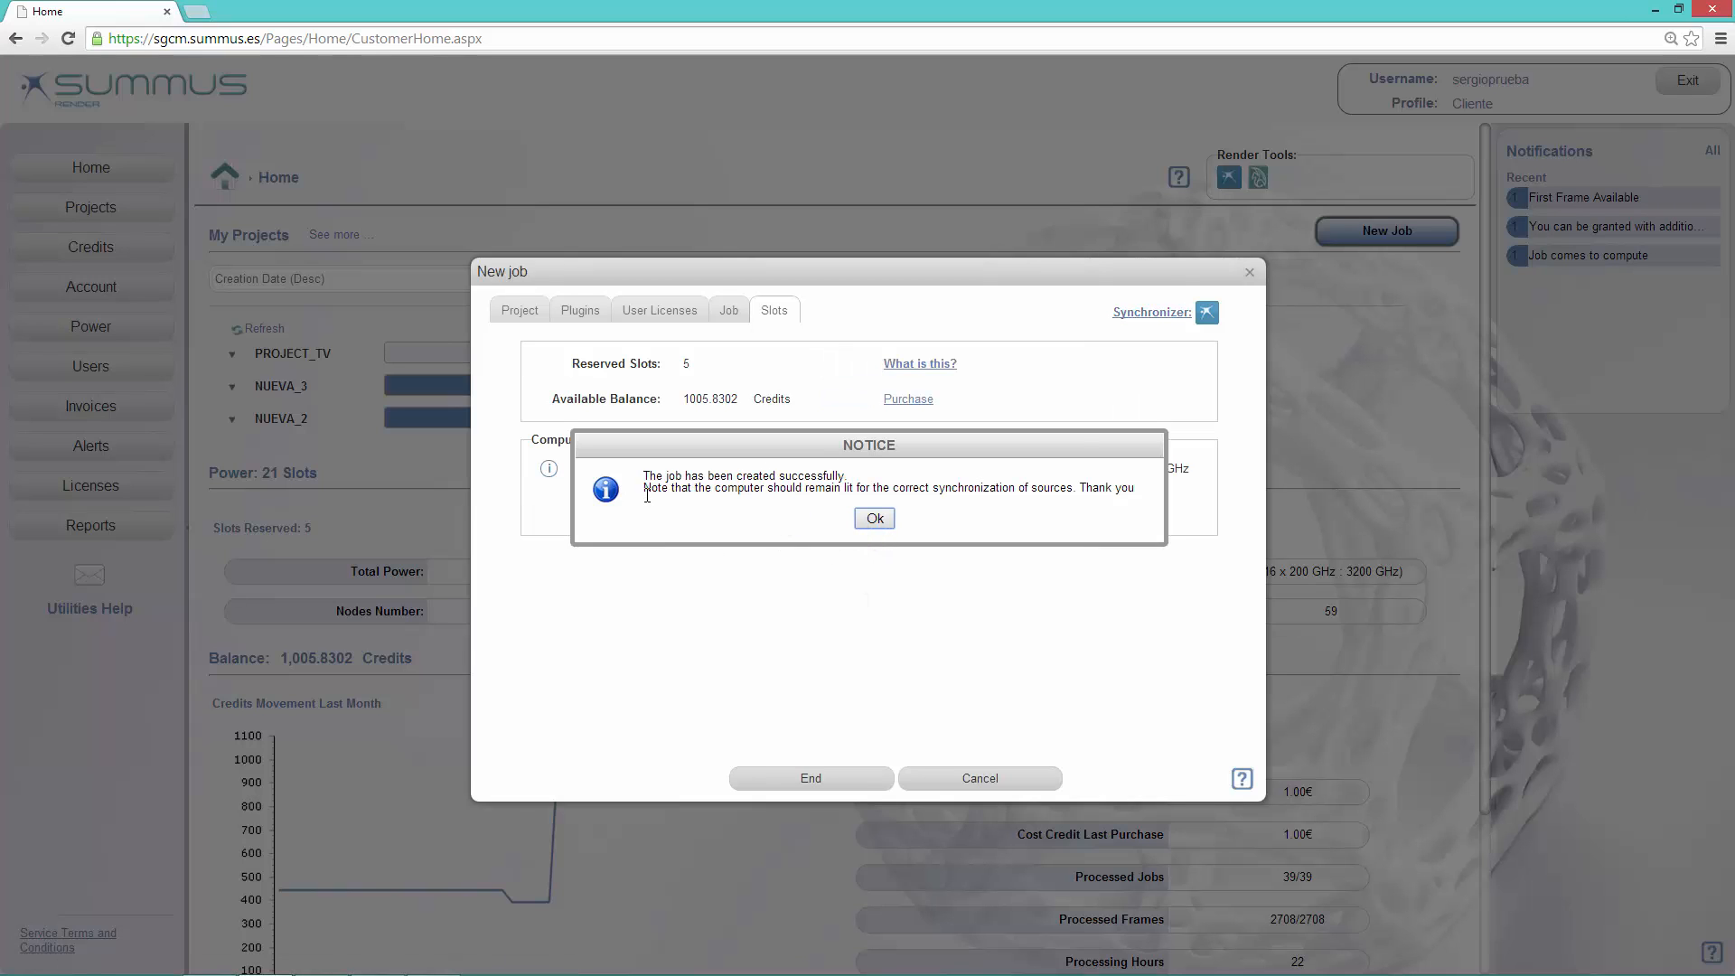
{"action": "left_click", "coordinate": [874, 519]}
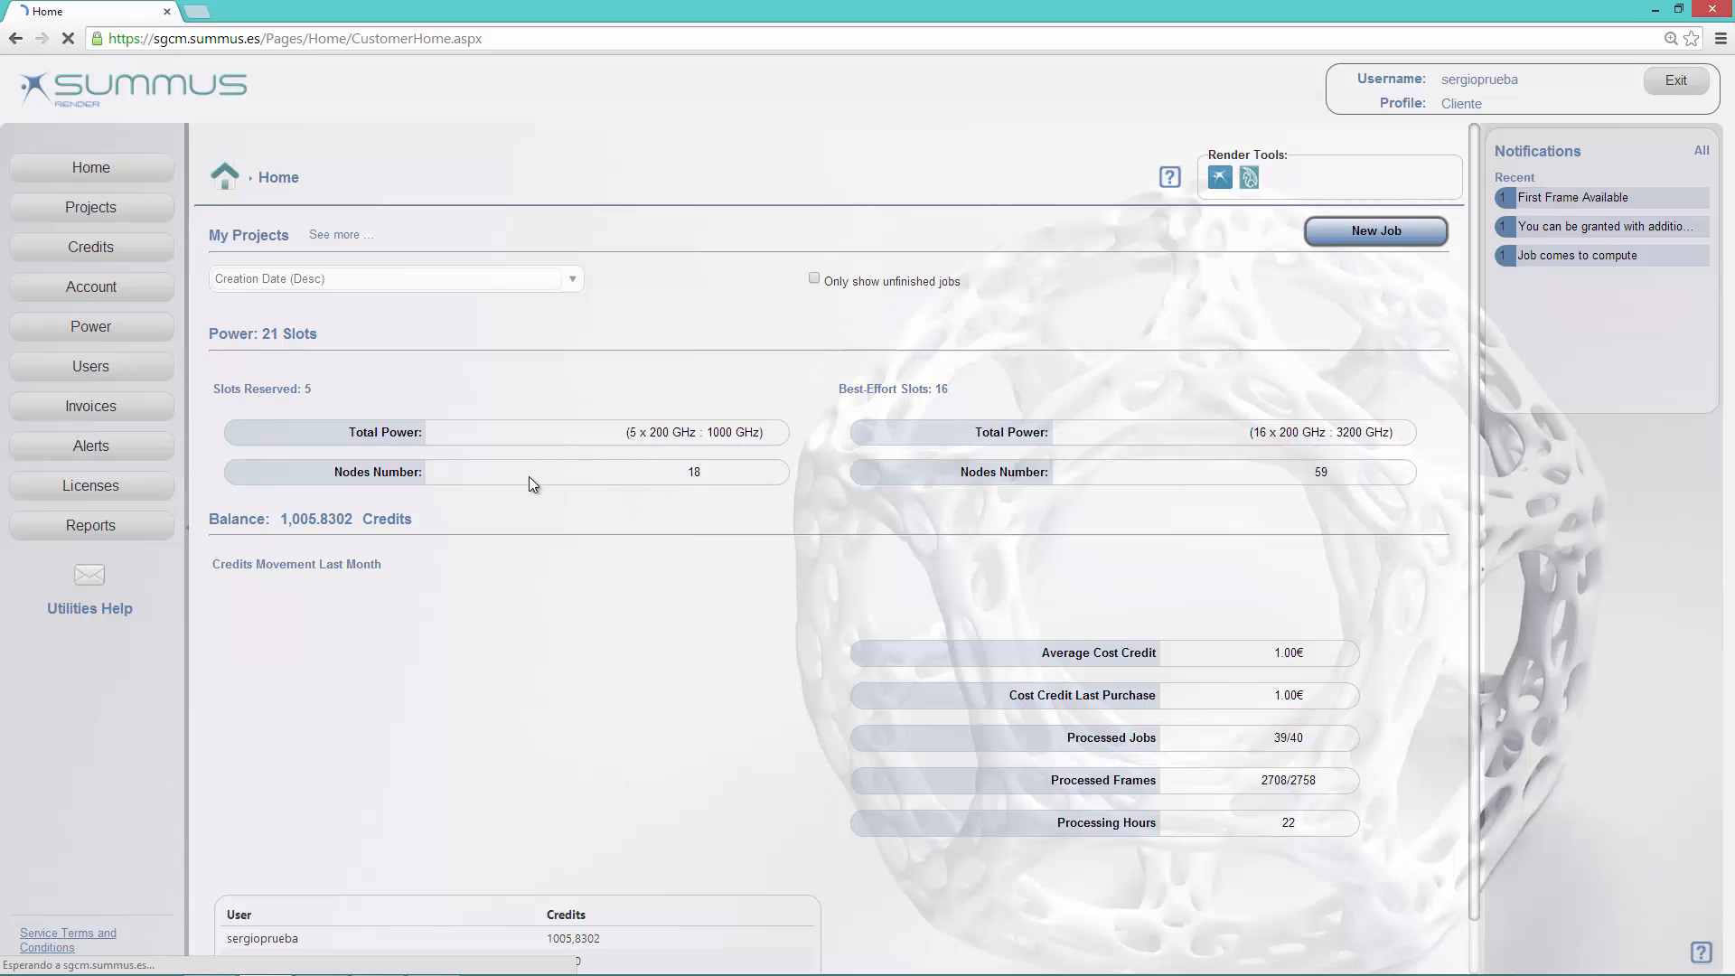
Step: Check the synchronizer's status in the system tray and open the jobs of TEST_MAYA from the full project list
{"action": "left_click", "coordinate": [104, 208]}
{"action": "left_click", "coordinate": [1557, 959]}
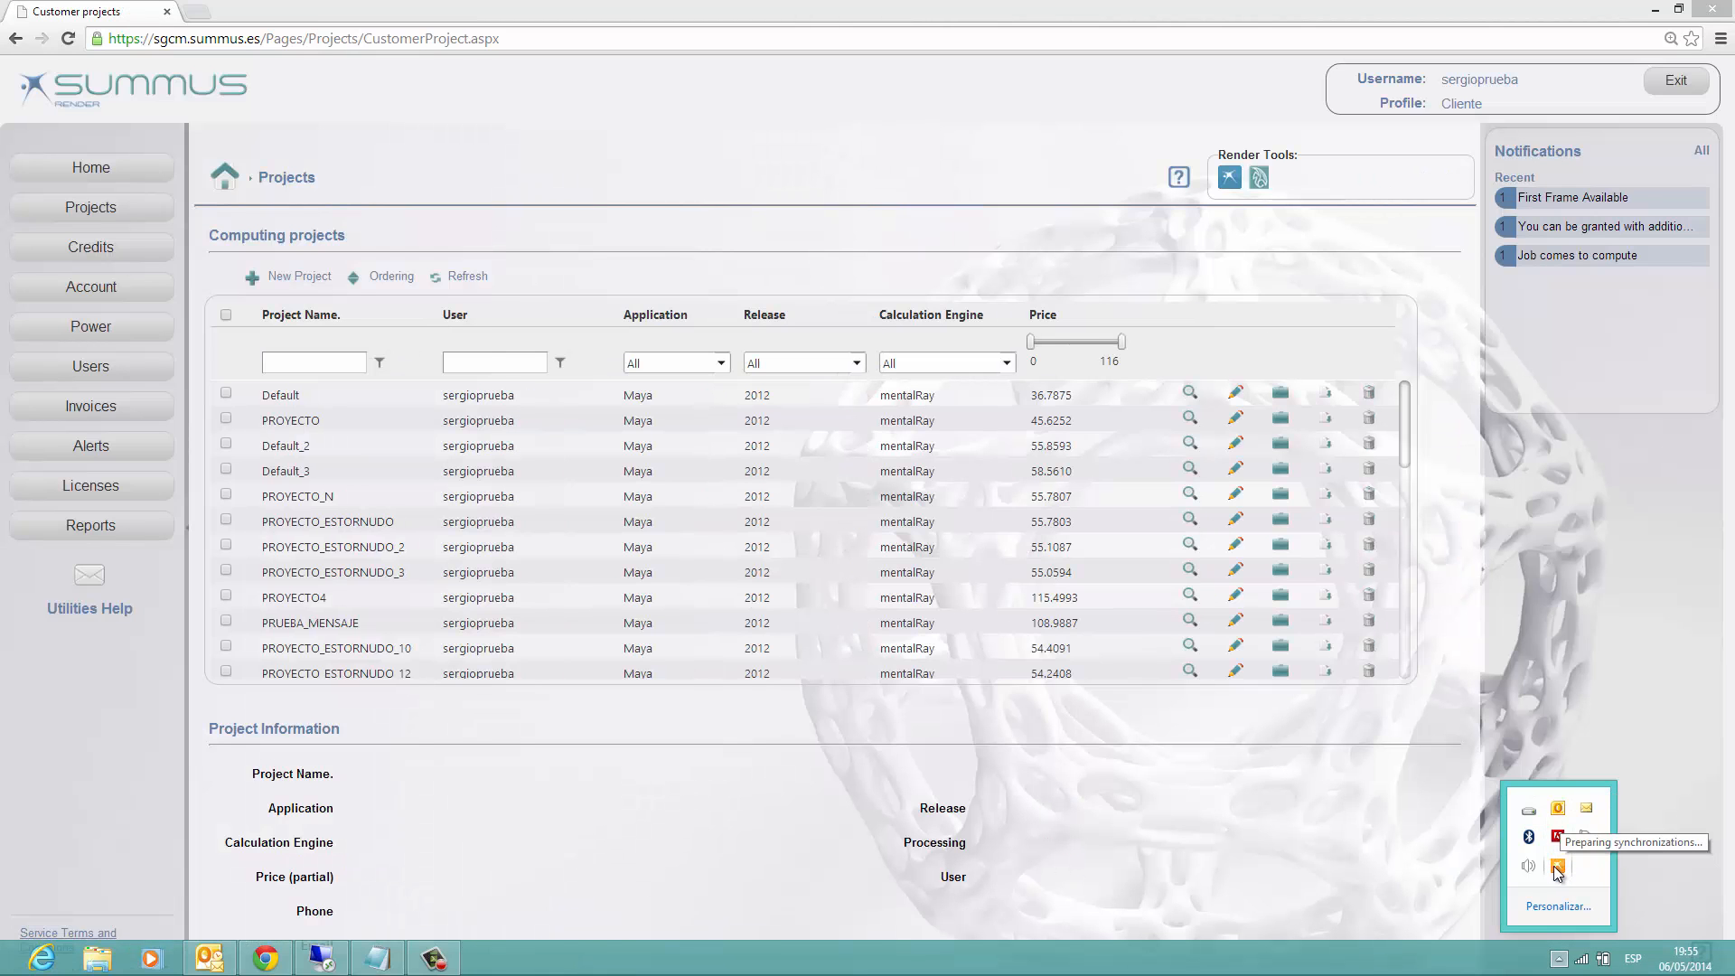
{"action": "left_click_drag", "start_coordinate": [1403, 419], "coordinate": [1406, 676]}
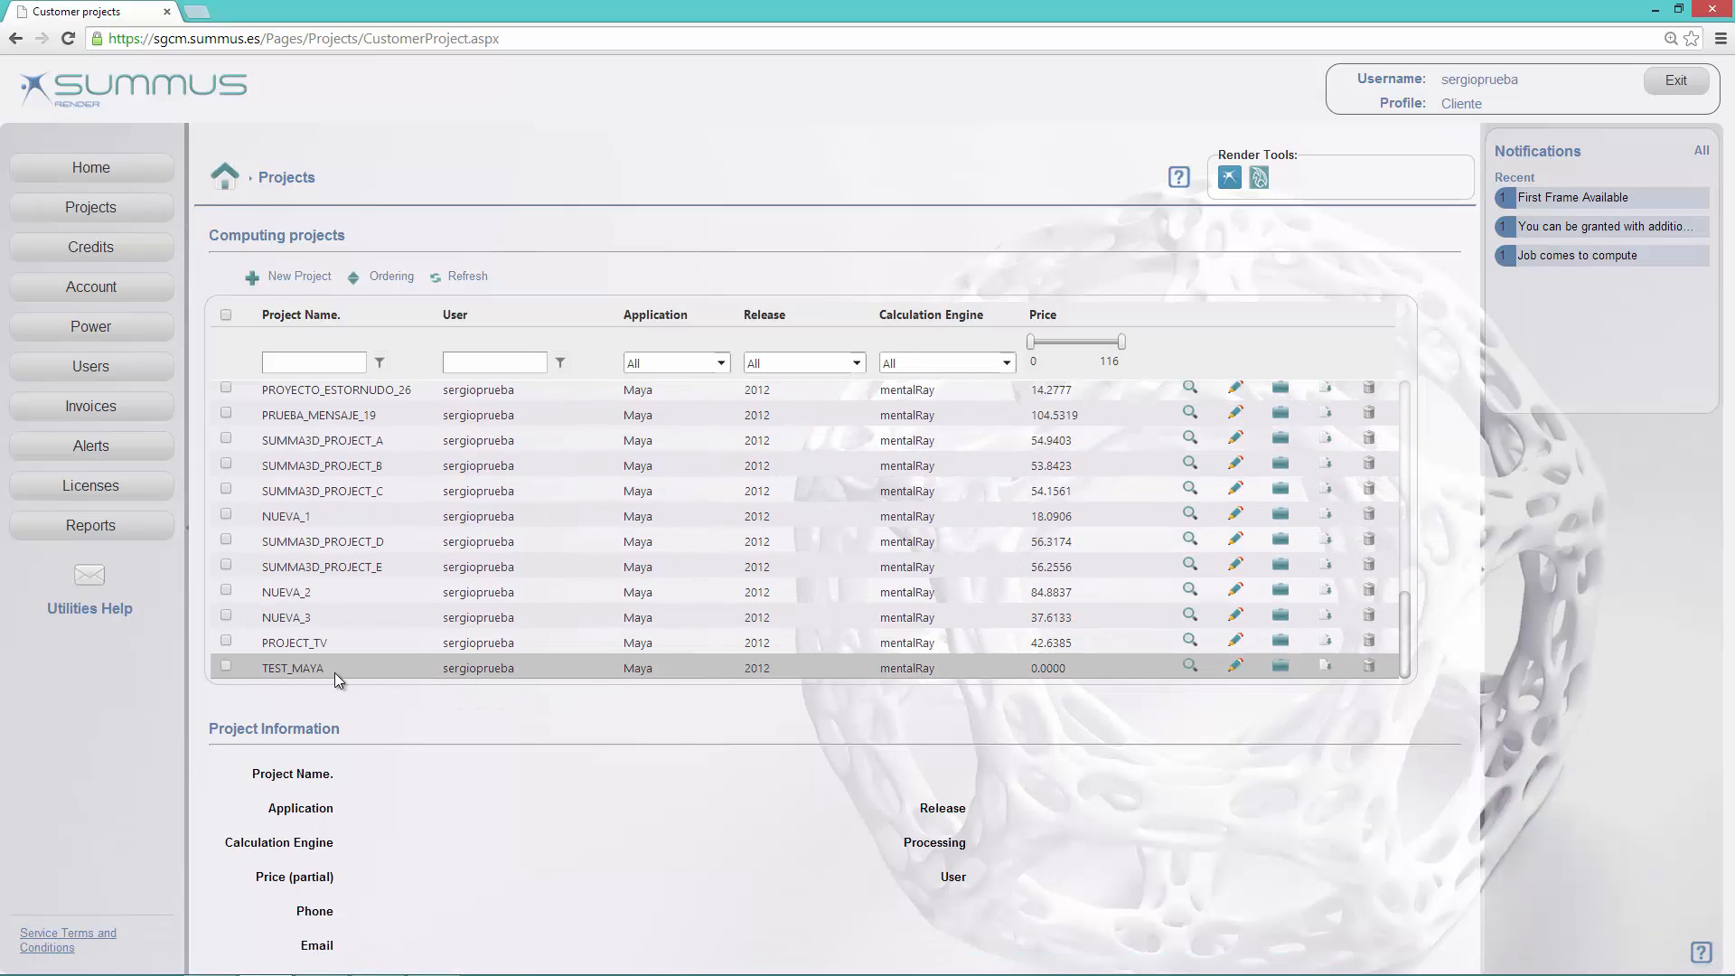
{"action": "left_click", "coordinate": [305, 670]}
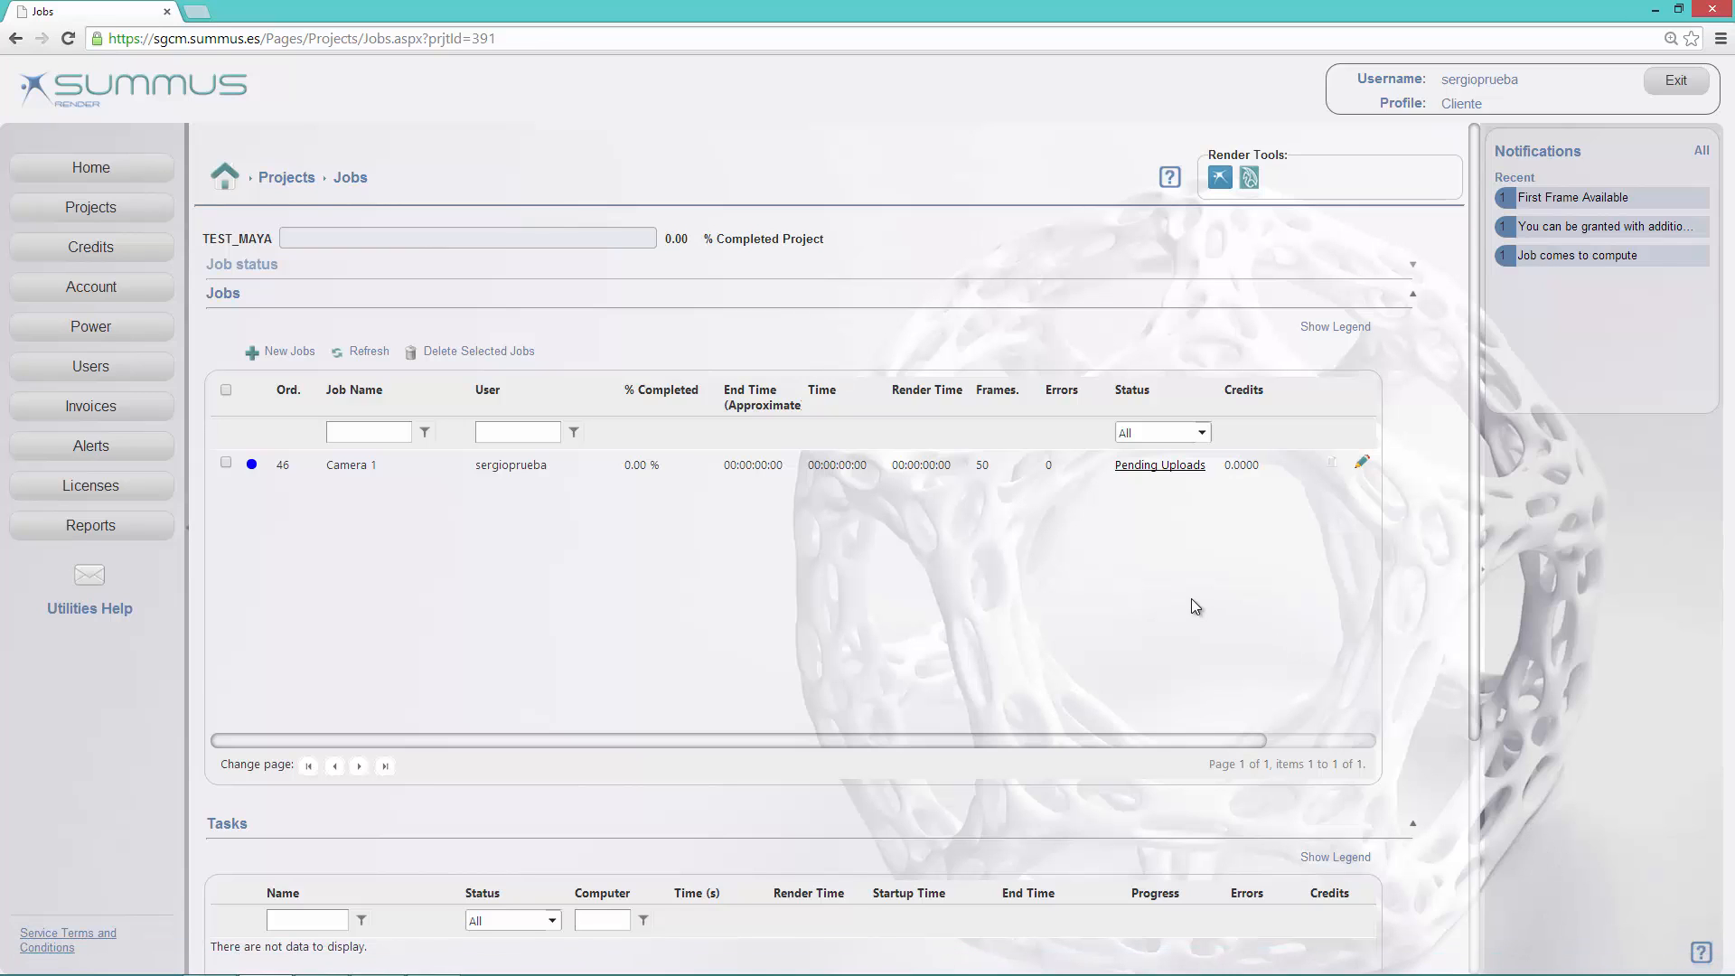
Step: Return to the home page, reopen the TEST_MAYA jobs and refresh the job status
{"action": "left_click", "coordinate": [114, 170]}
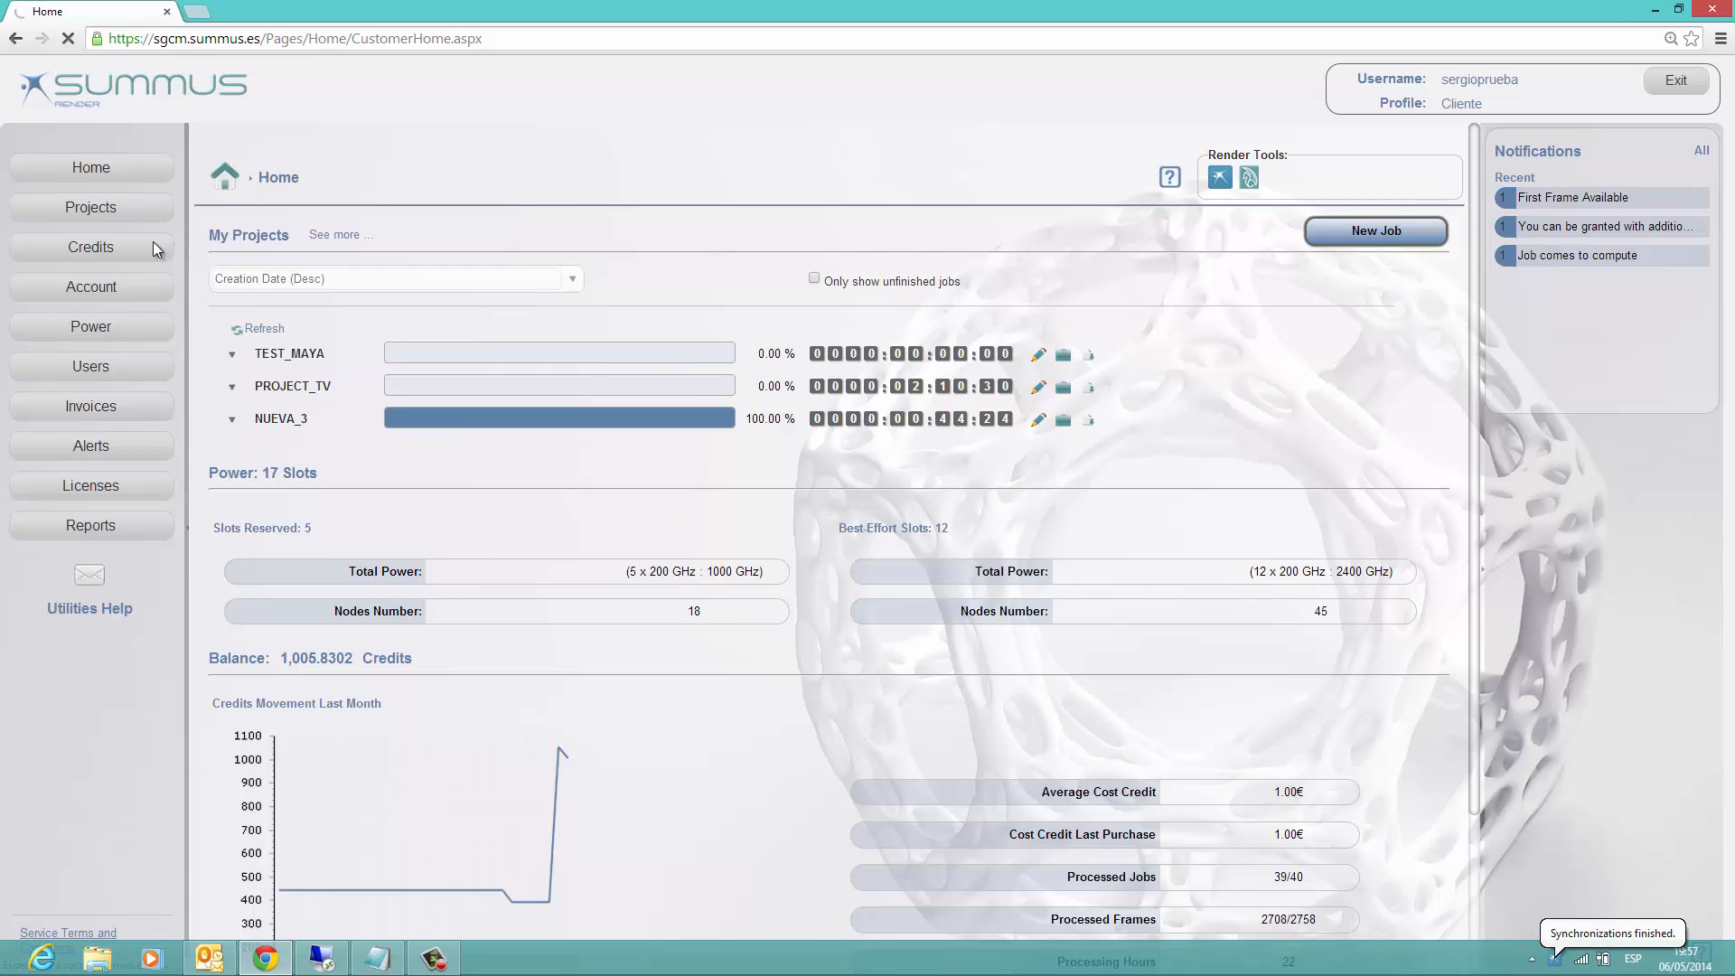
{"action": "left_click", "coordinate": [367, 351]}
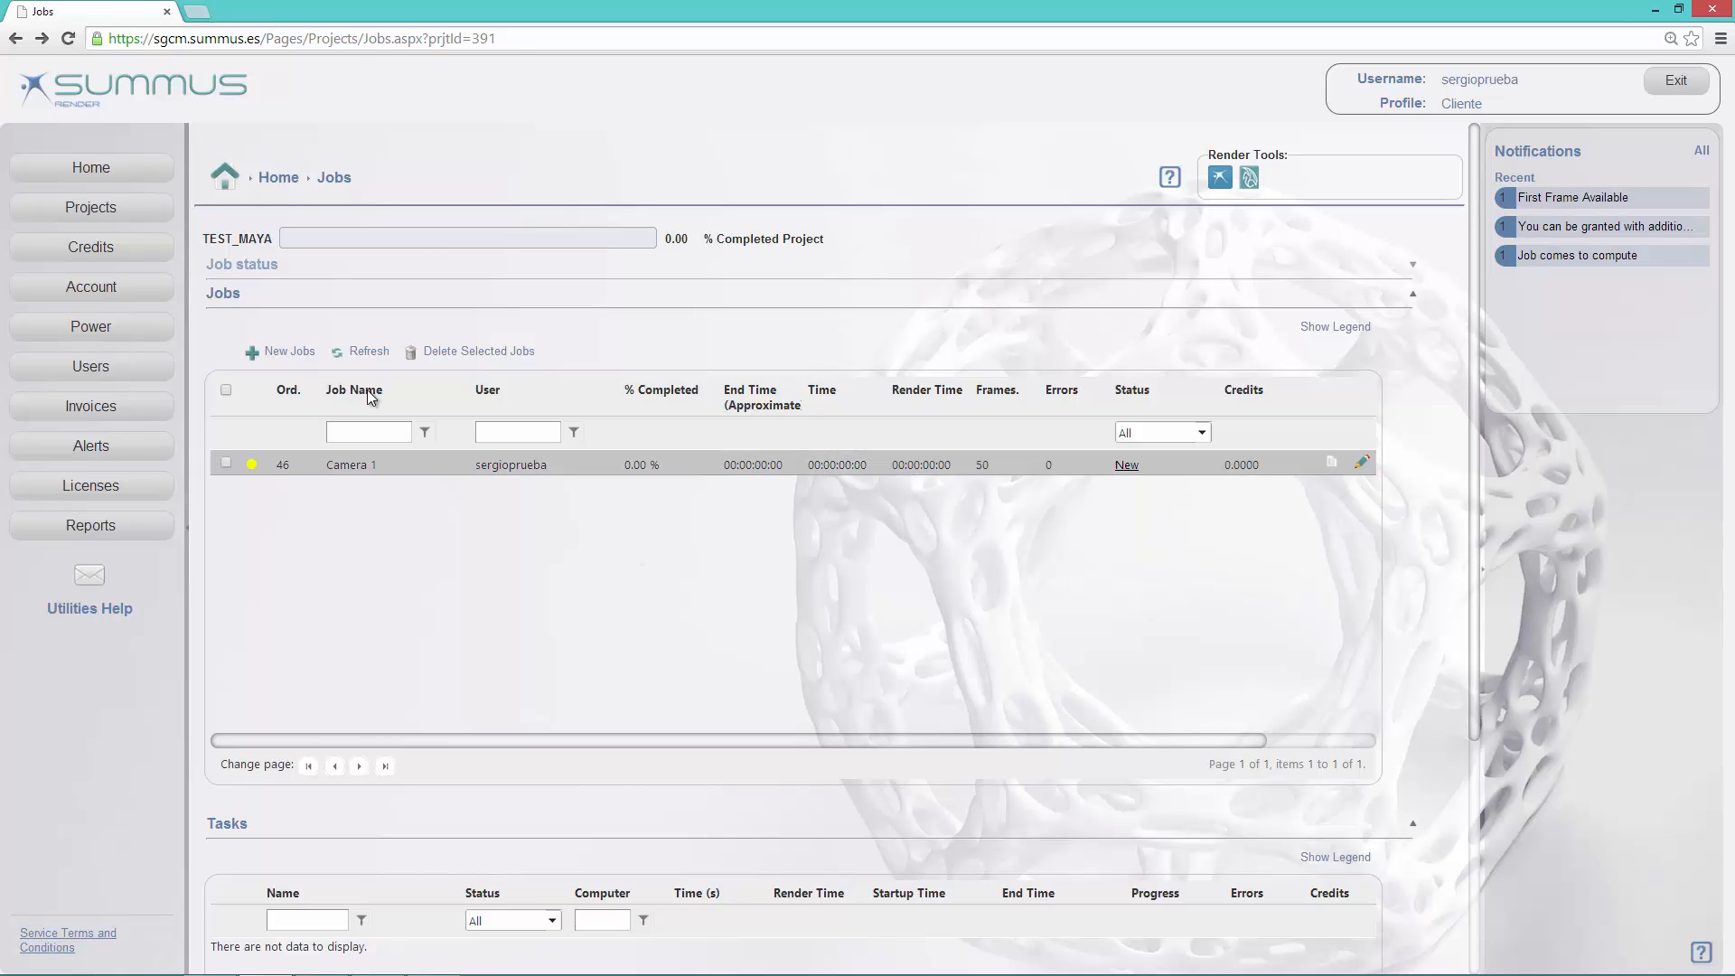
{"action": "left_click", "coordinate": [364, 350]}
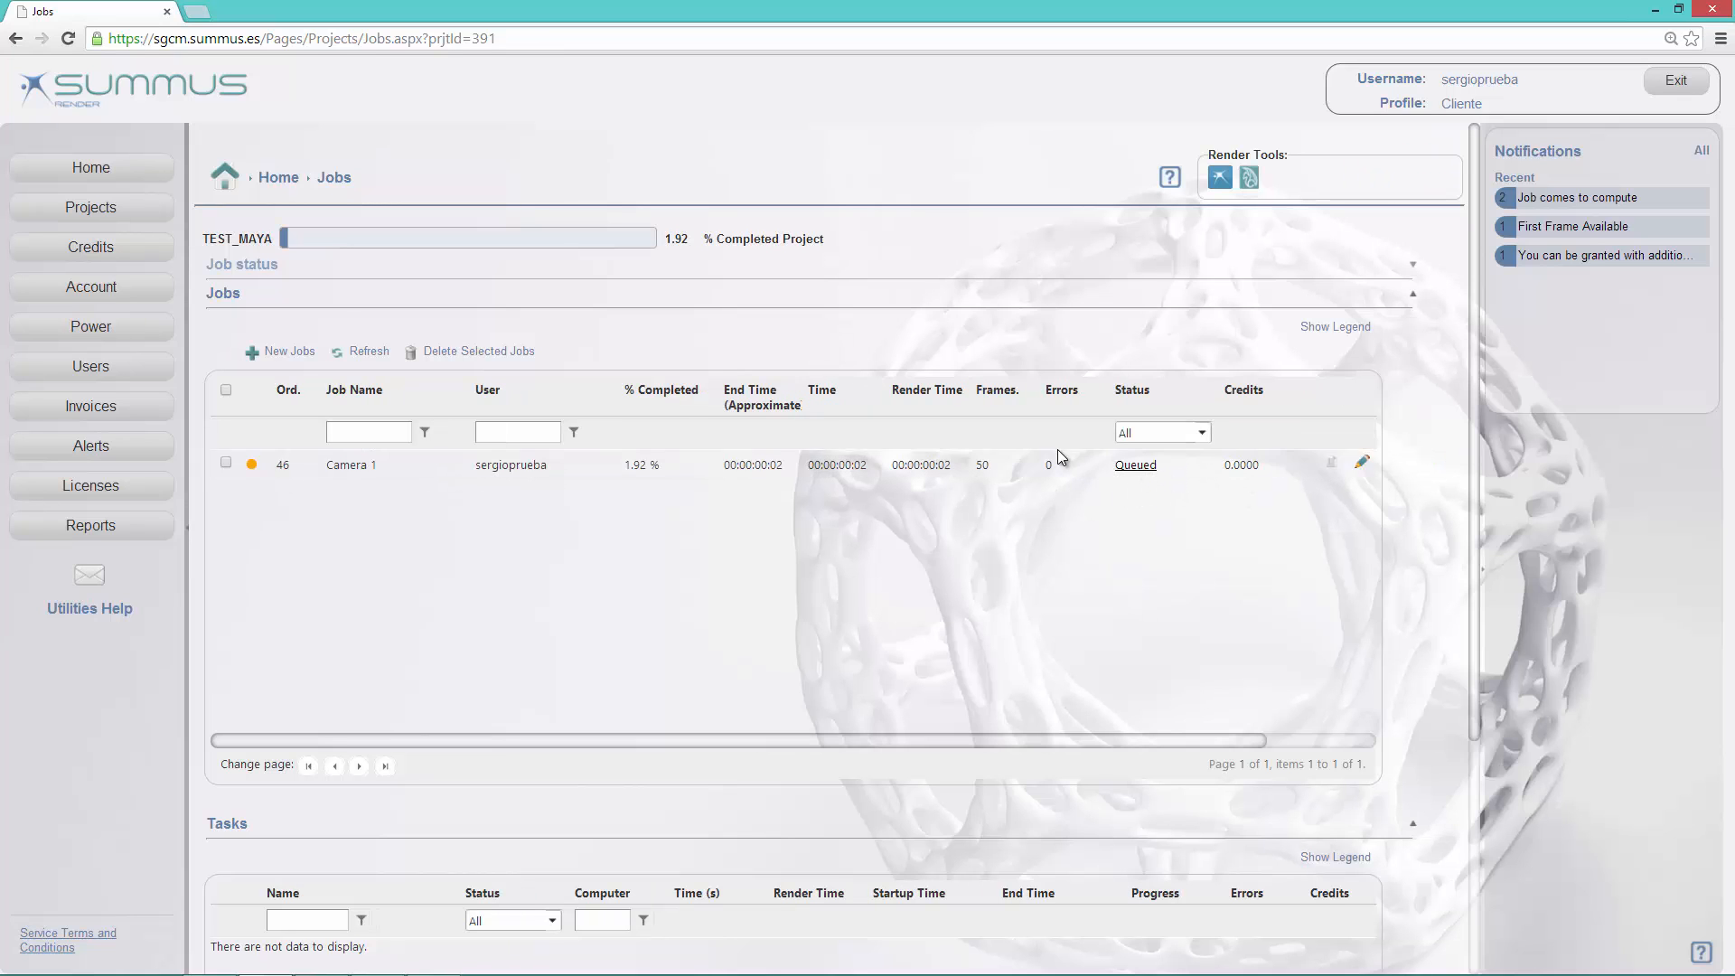
{"action": "left_click", "coordinate": [368, 354]}
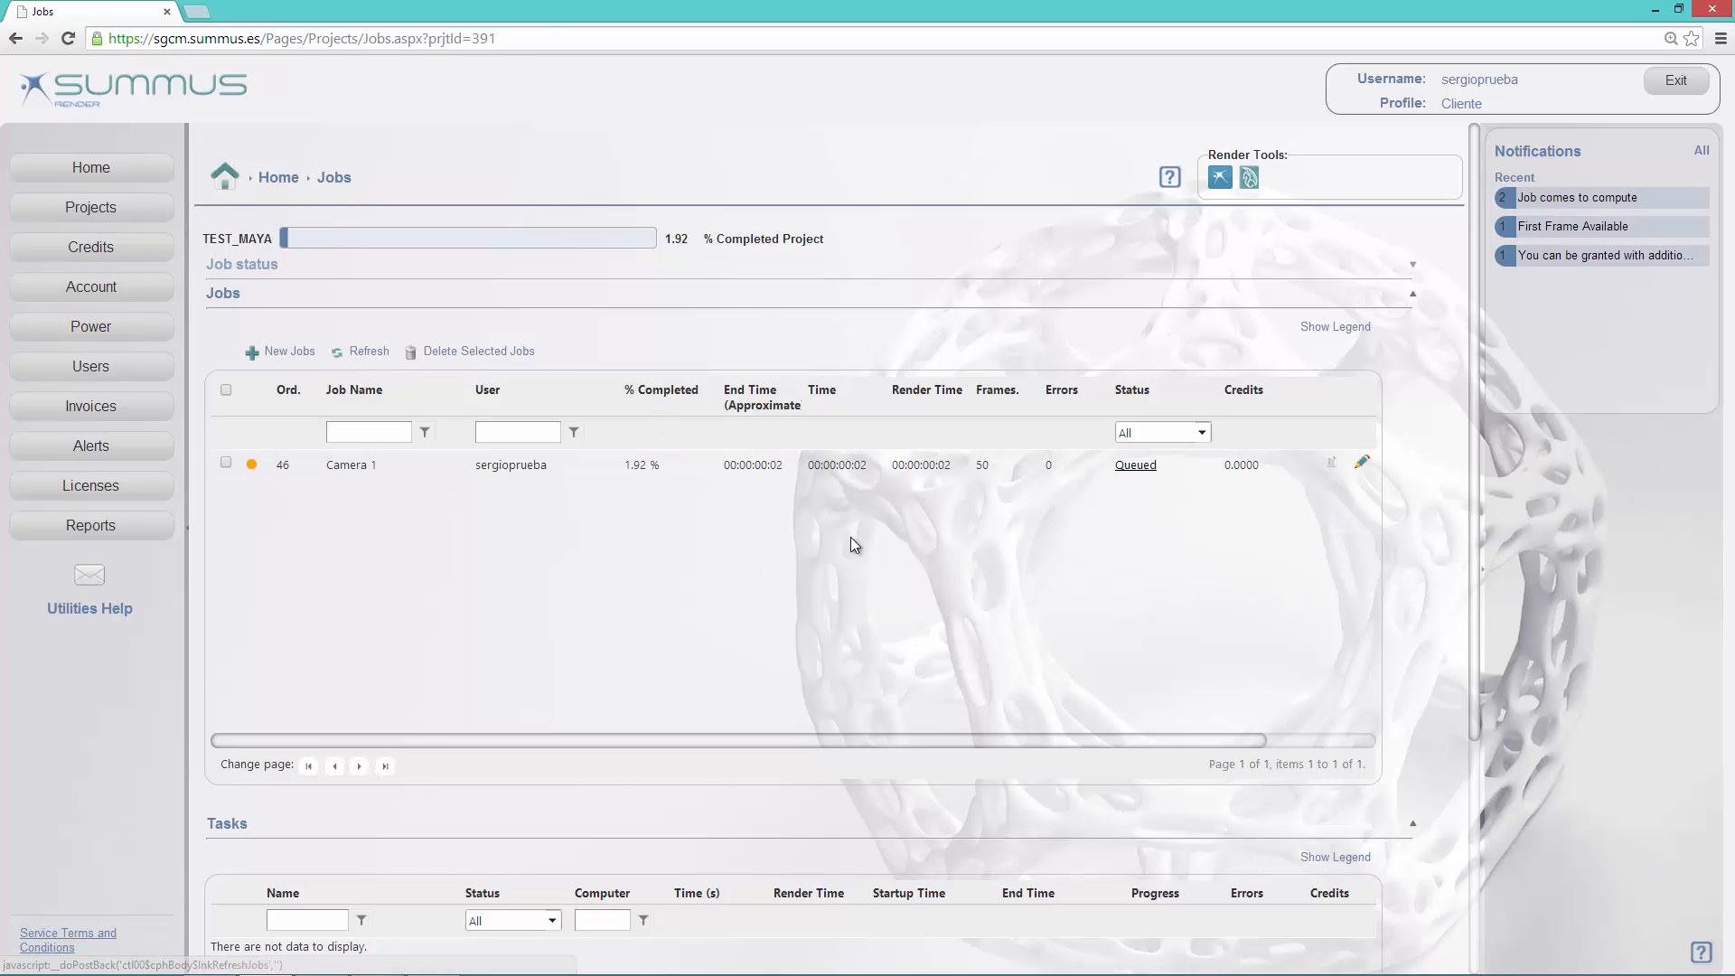
Step: Display the individual tasks of the Camera 1 job and refresh the job list to examine its progress
{"action": "left_click", "coordinate": [1117, 481]}
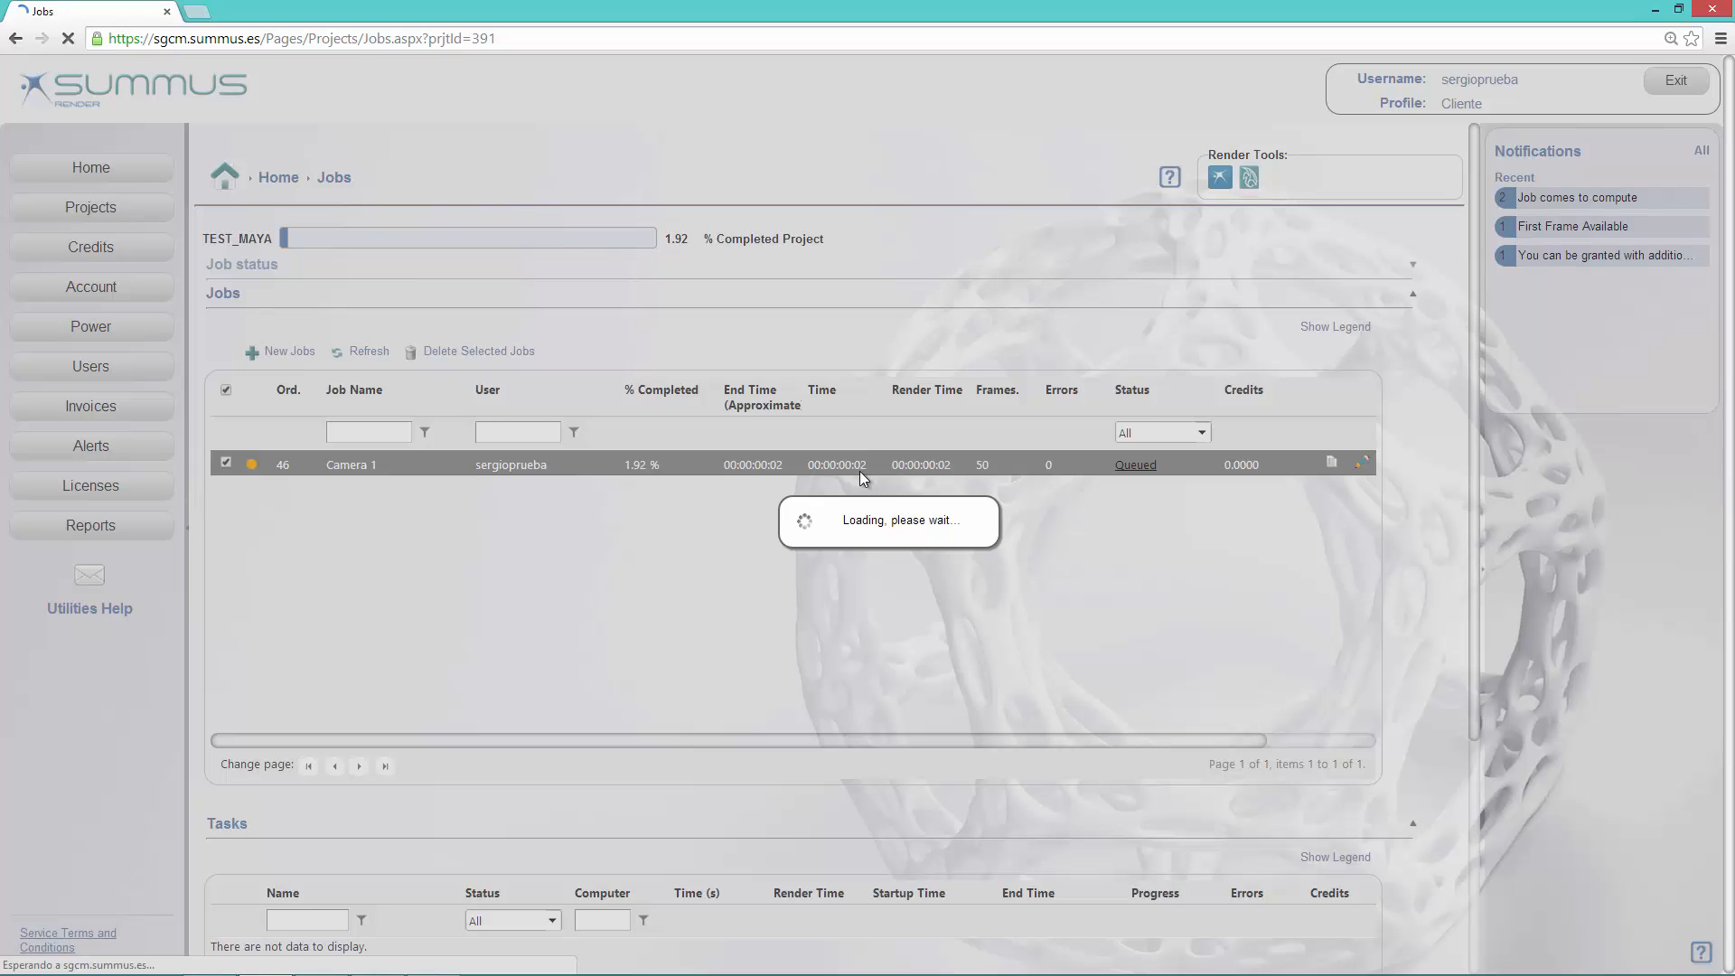
{"action": "scroll", "coordinate": [636, 679], "scroll_direction": "down", "scroll_amount": 4}
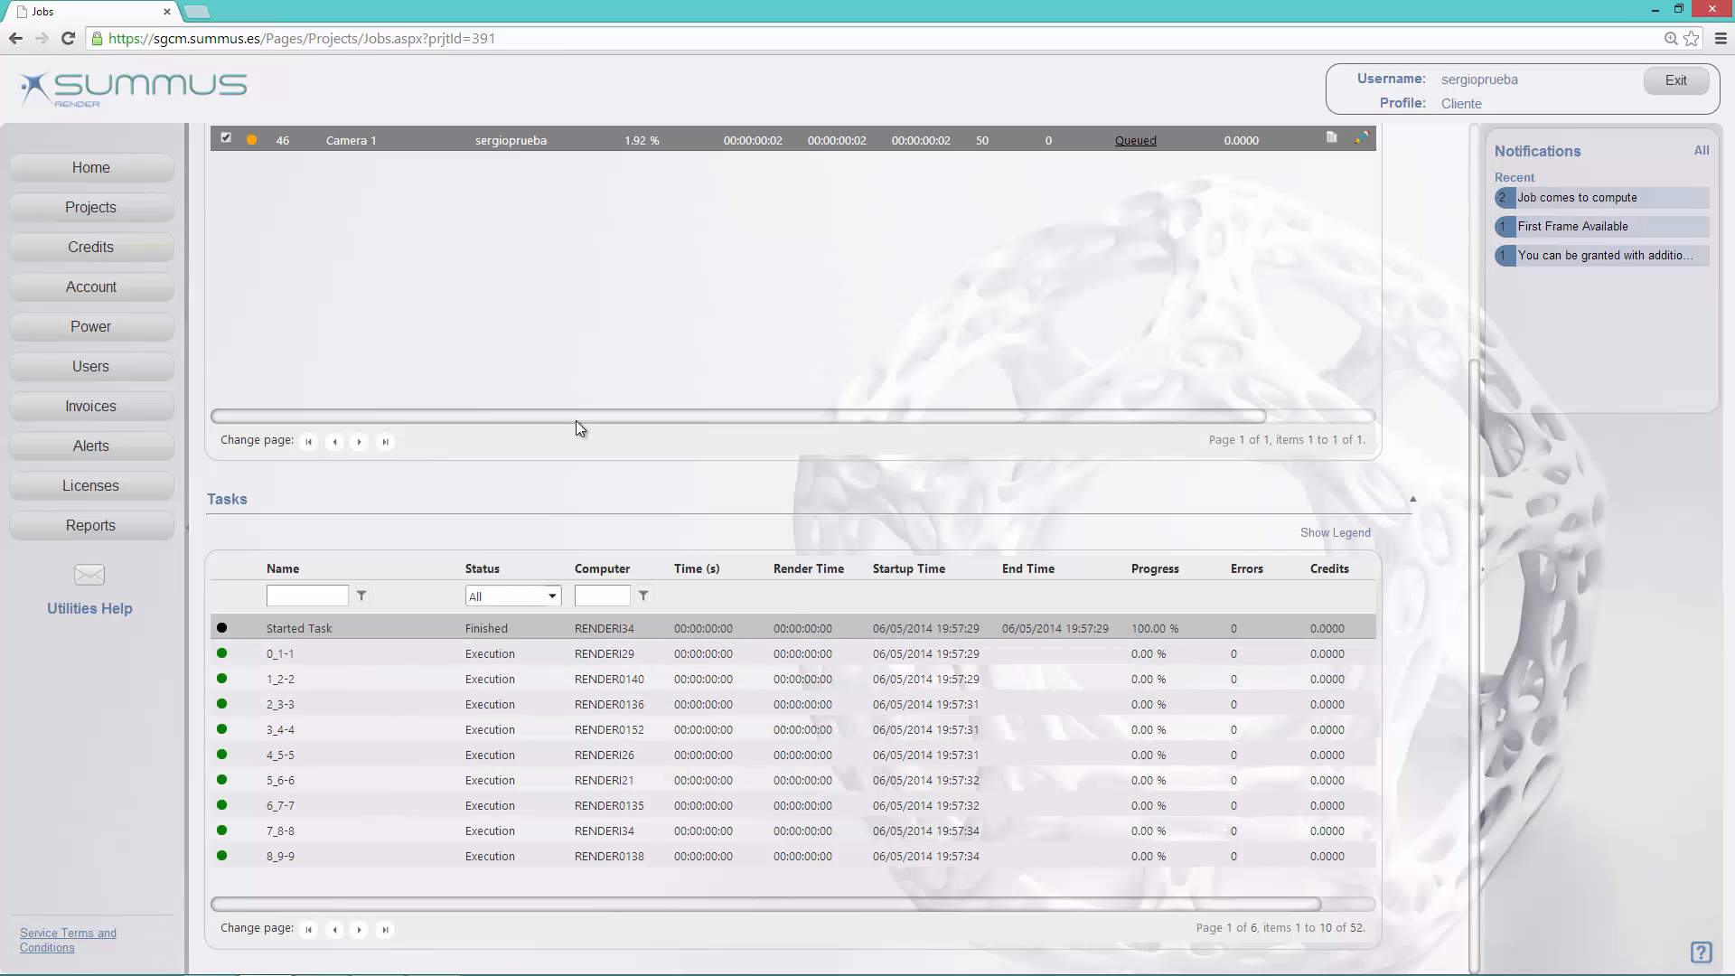
{"action": "scroll", "coordinate": [463, 274], "scroll_direction": "up", "scroll_amount": 3}
{"action": "left_click", "coordinate": [371, 302]}
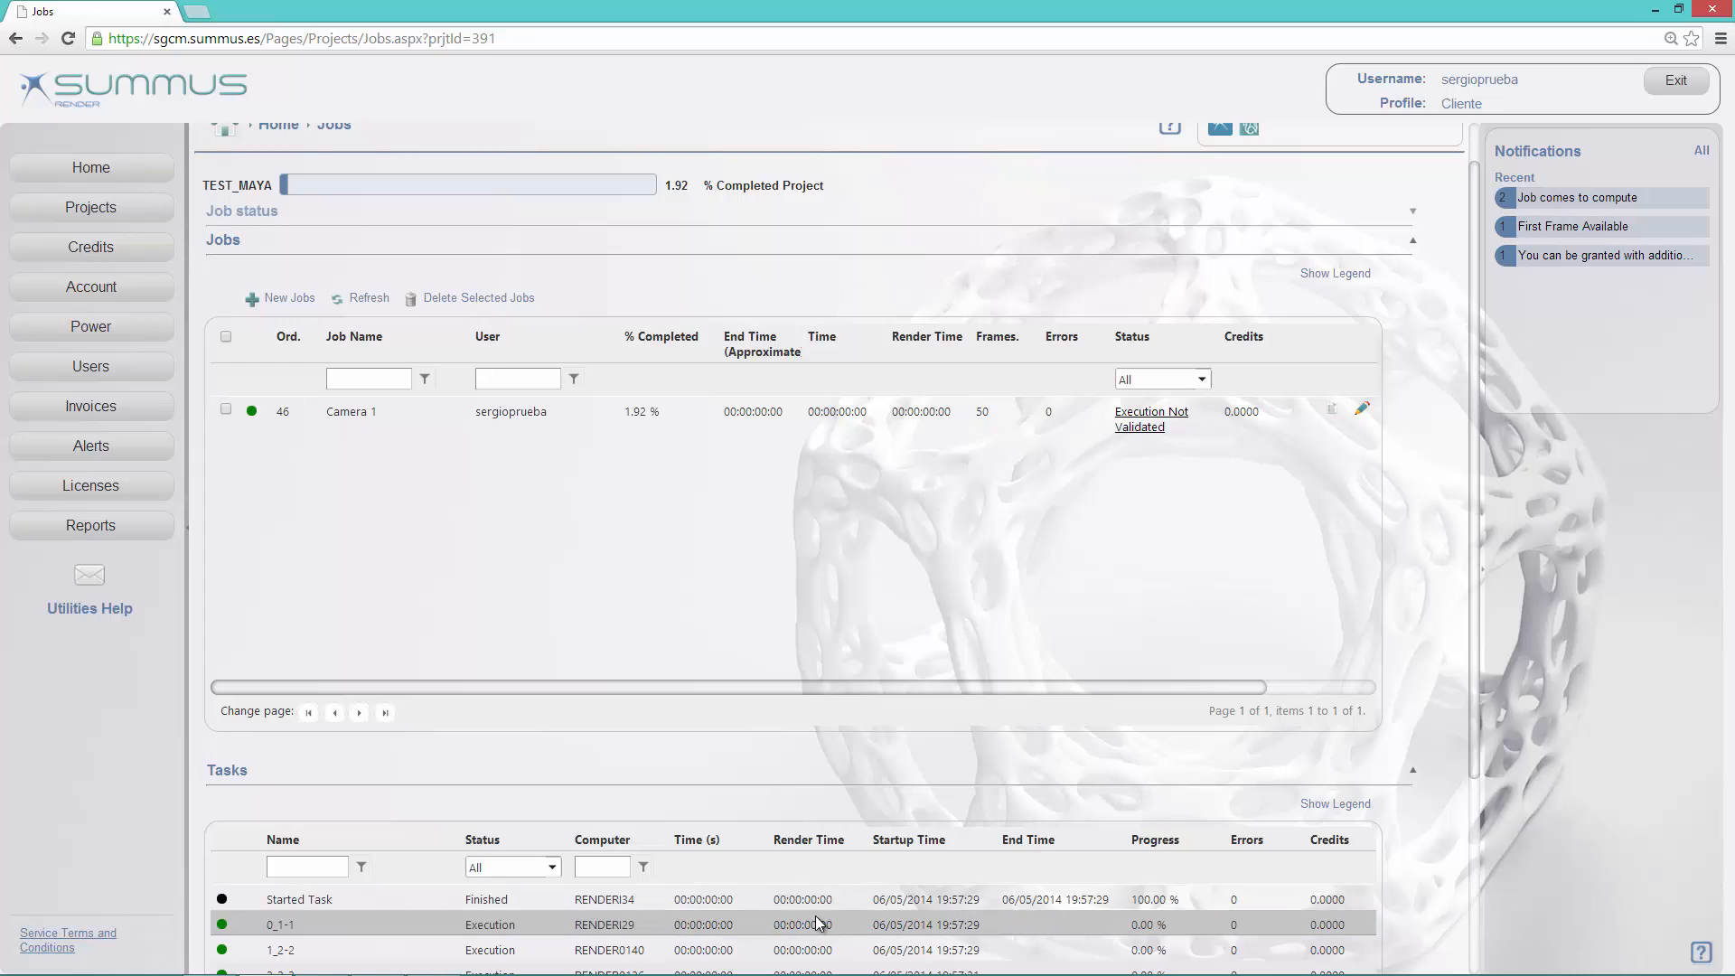
{"action": "scroll", "coordinate": [858, 913], "scroll_direction": "down", "scroll_amount": 1}
{"action": "scroll", "coordinate": [838, 850], "scroll_direction": "up", "scroll_amount": 2}
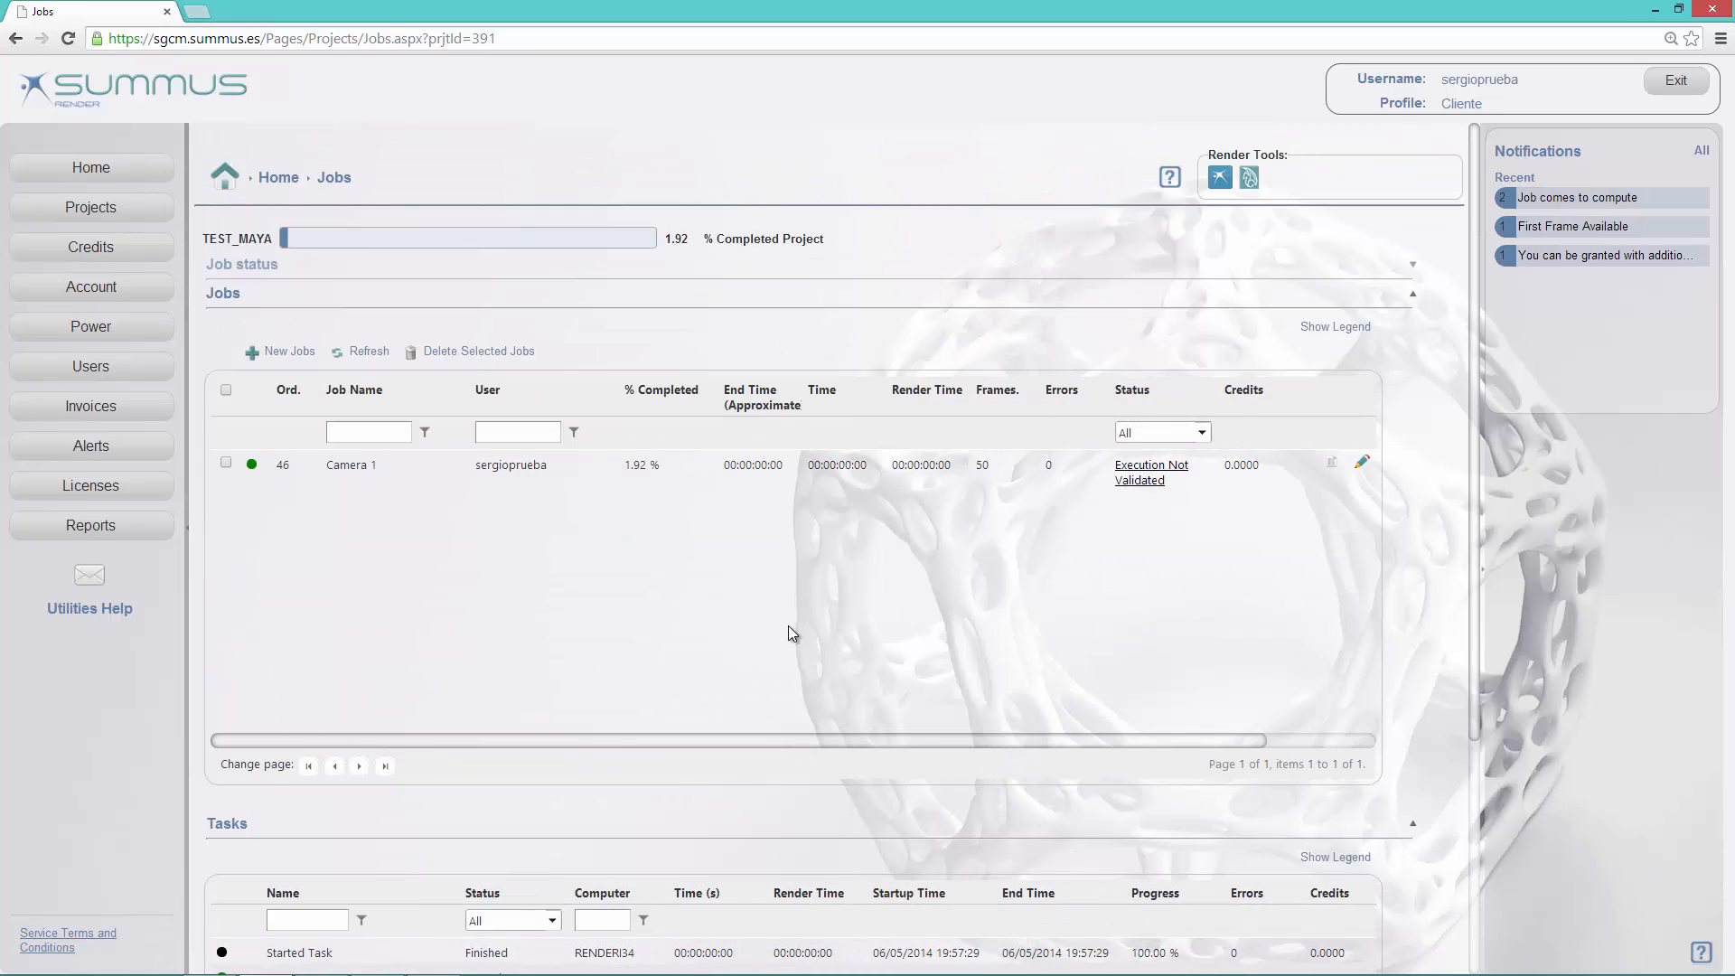
Step: Start another new job from the home page with a new Maya project named TEST_MAYA_FTP
{"action": "left_click", "coordinate": [80, 166]}
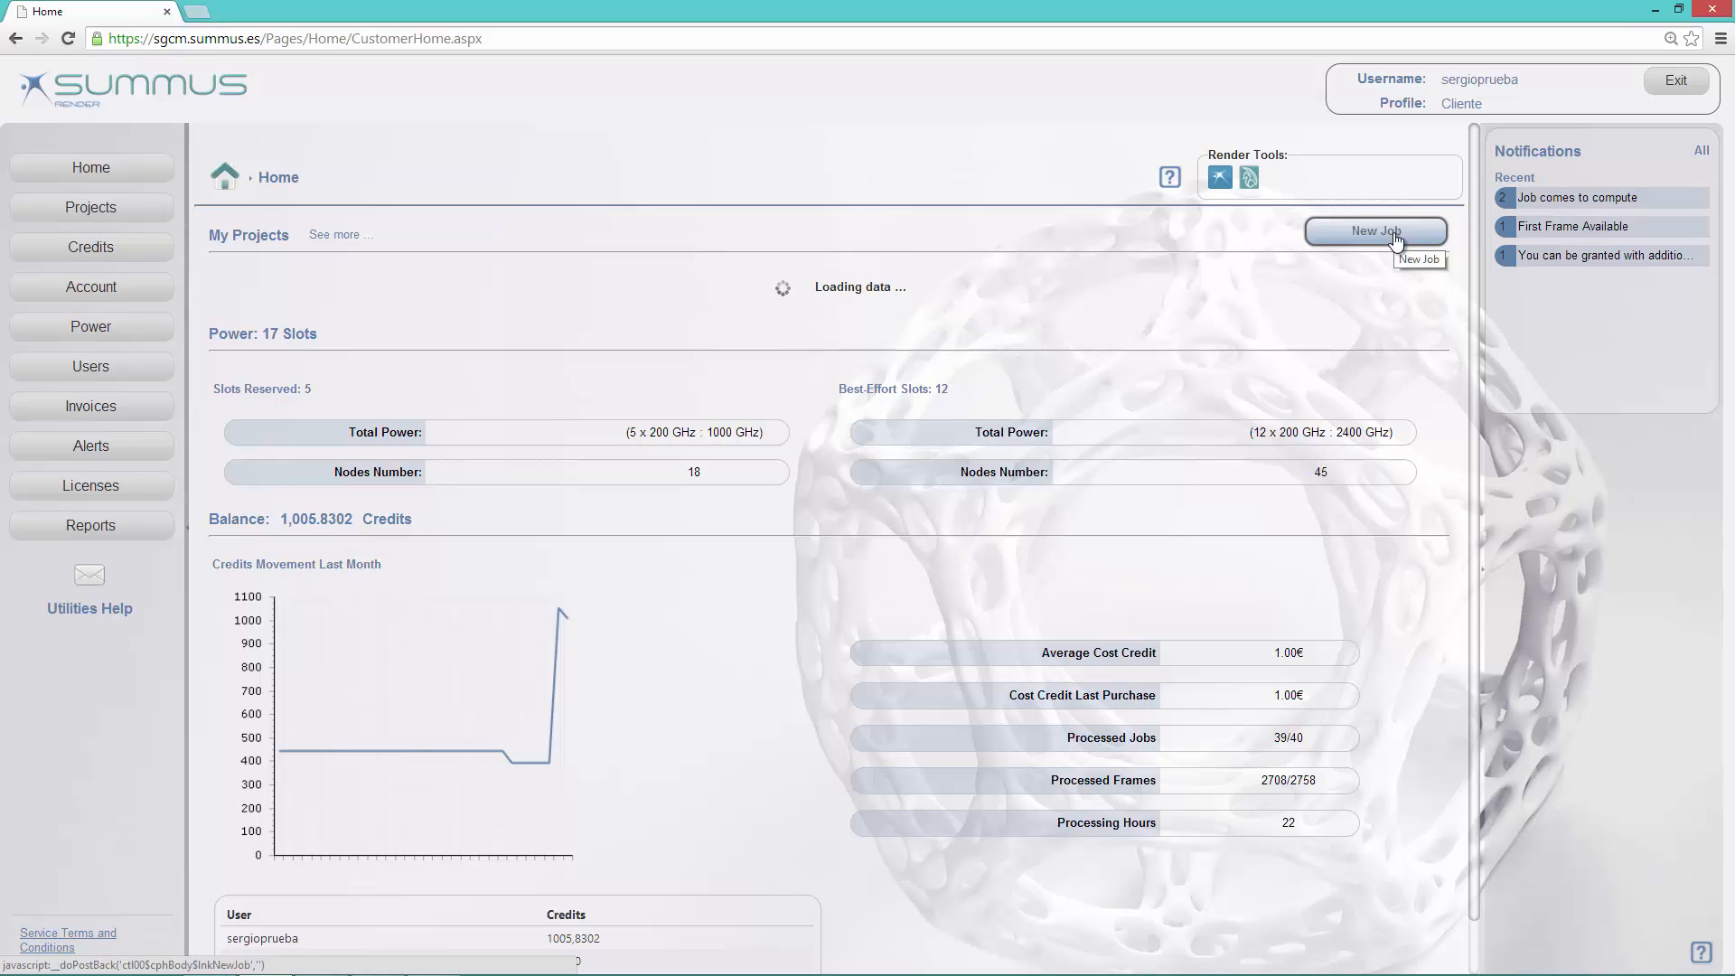
{"action": "left_click", "coordinate": [1393, 233]}
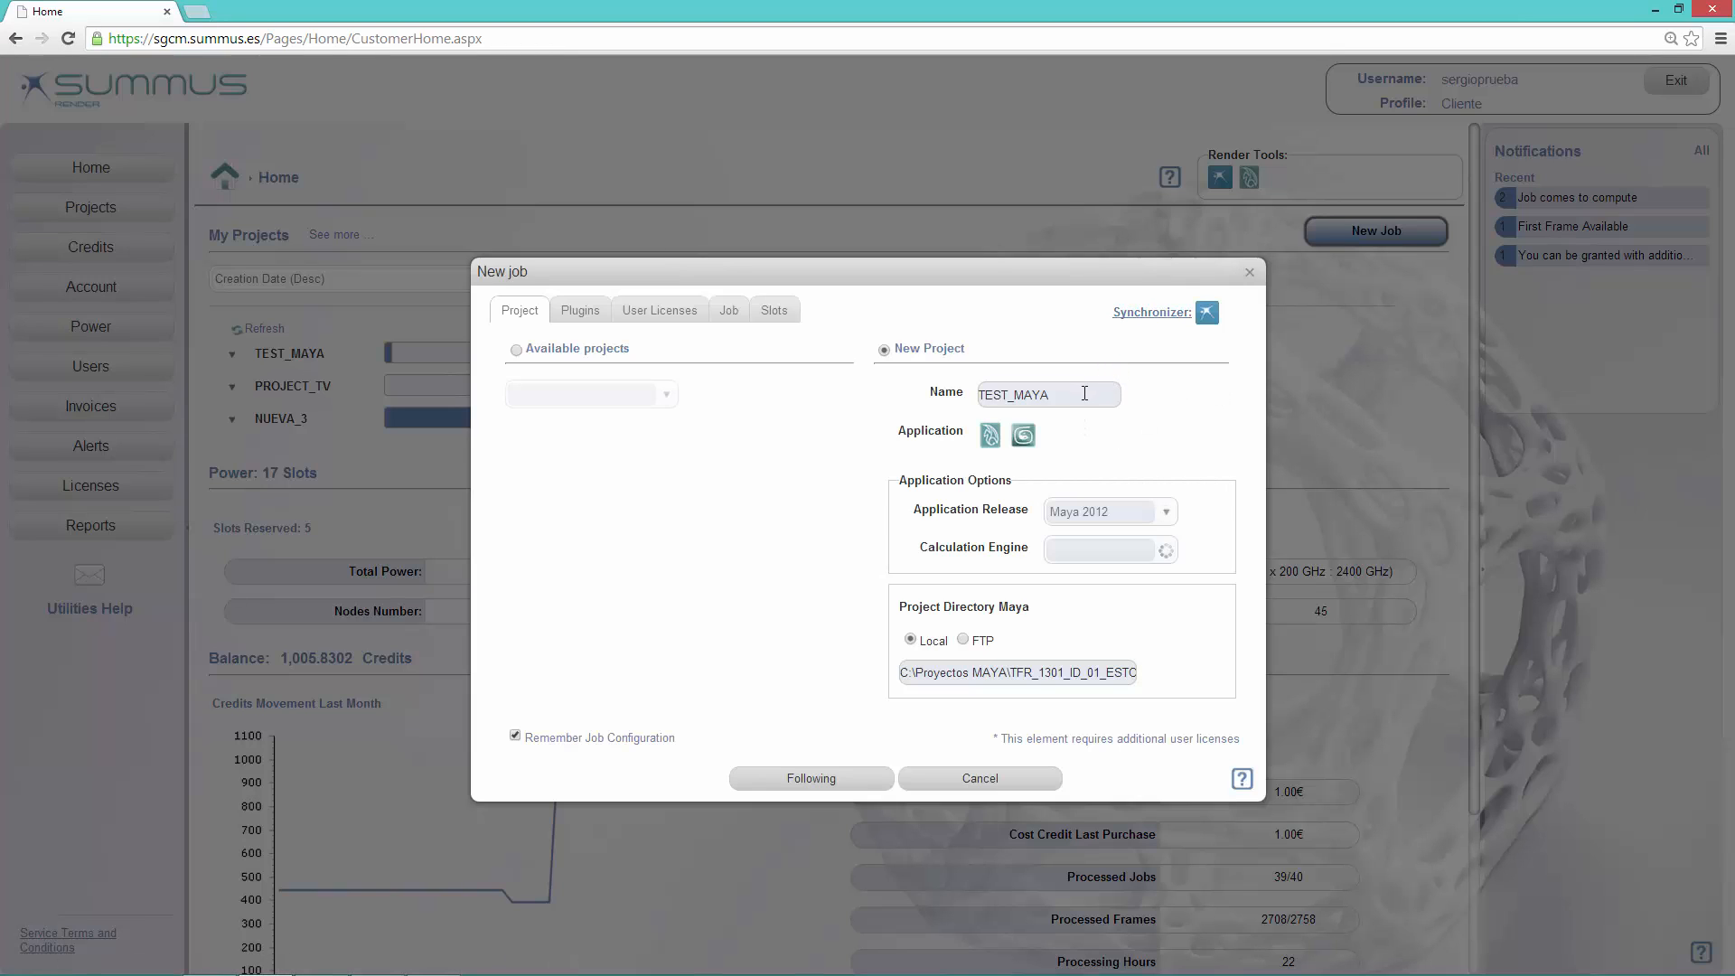
{"action": "left_click", "coordinate": [1084, 391]}
{"action": "type", "text": "_"}
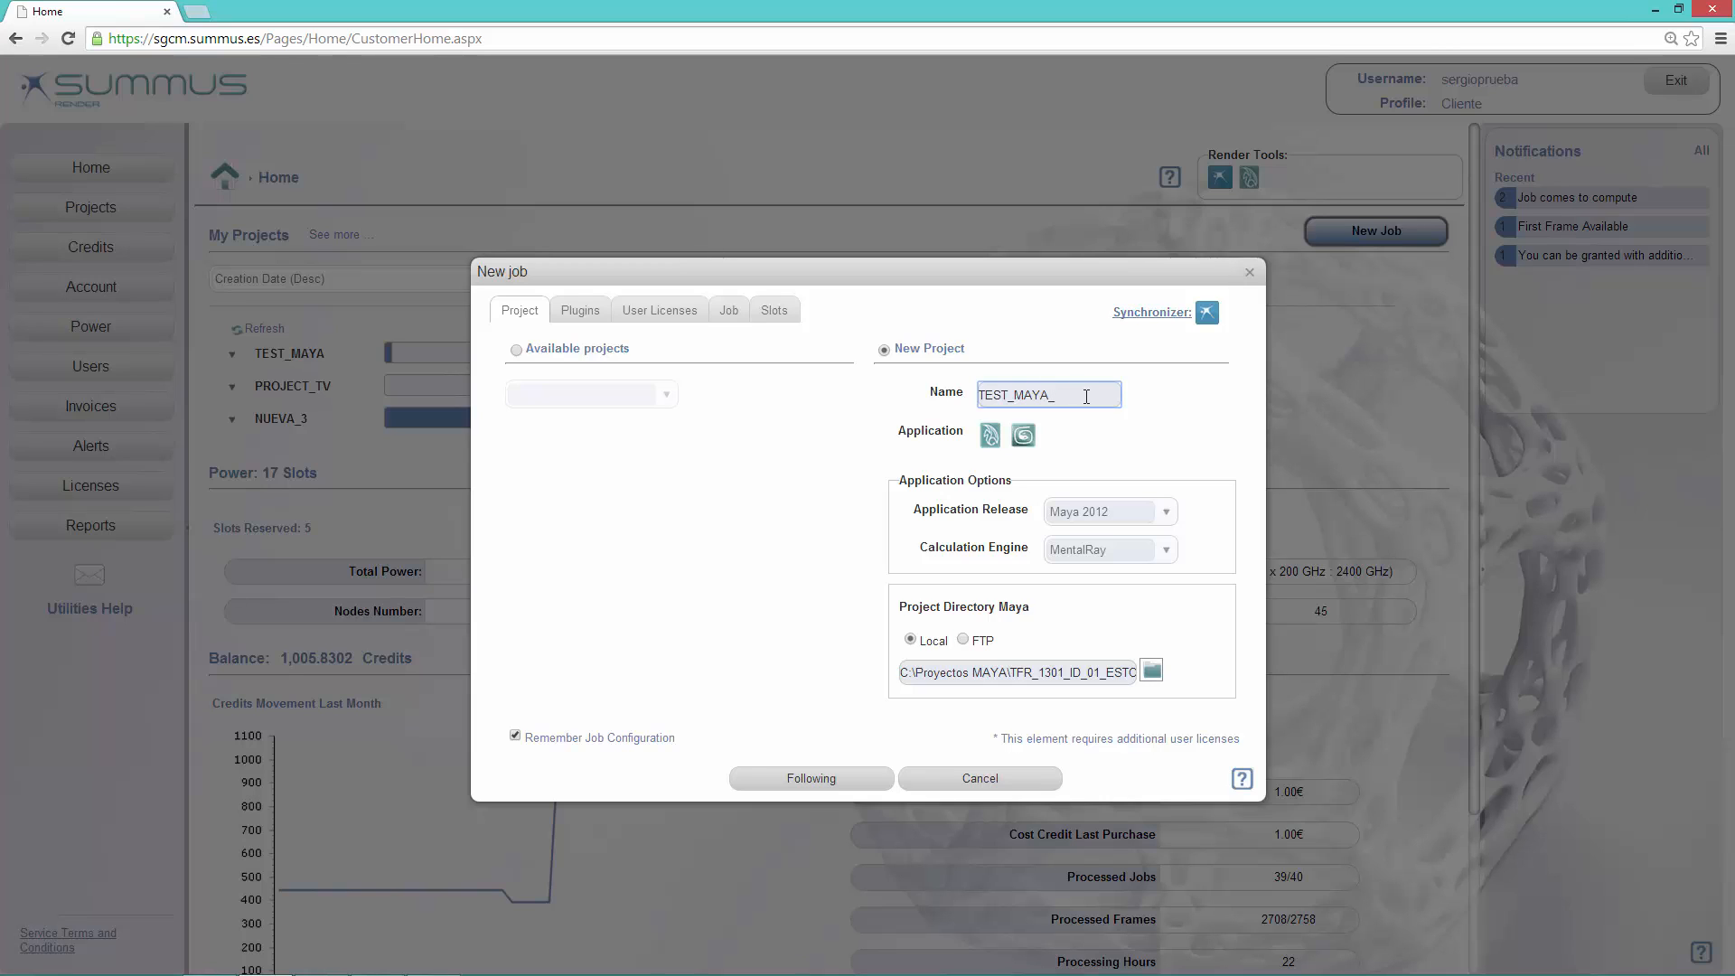
{"action": "type", "text": "FTP"}
{"action": "left_click", "coordinate": [990, 435]}
Step: Set the Maya project directory to the FTP folder TFR_1301_ID_02_KARATE_PL07B
{"action": "left_click", "coordinate": [962, 640]}
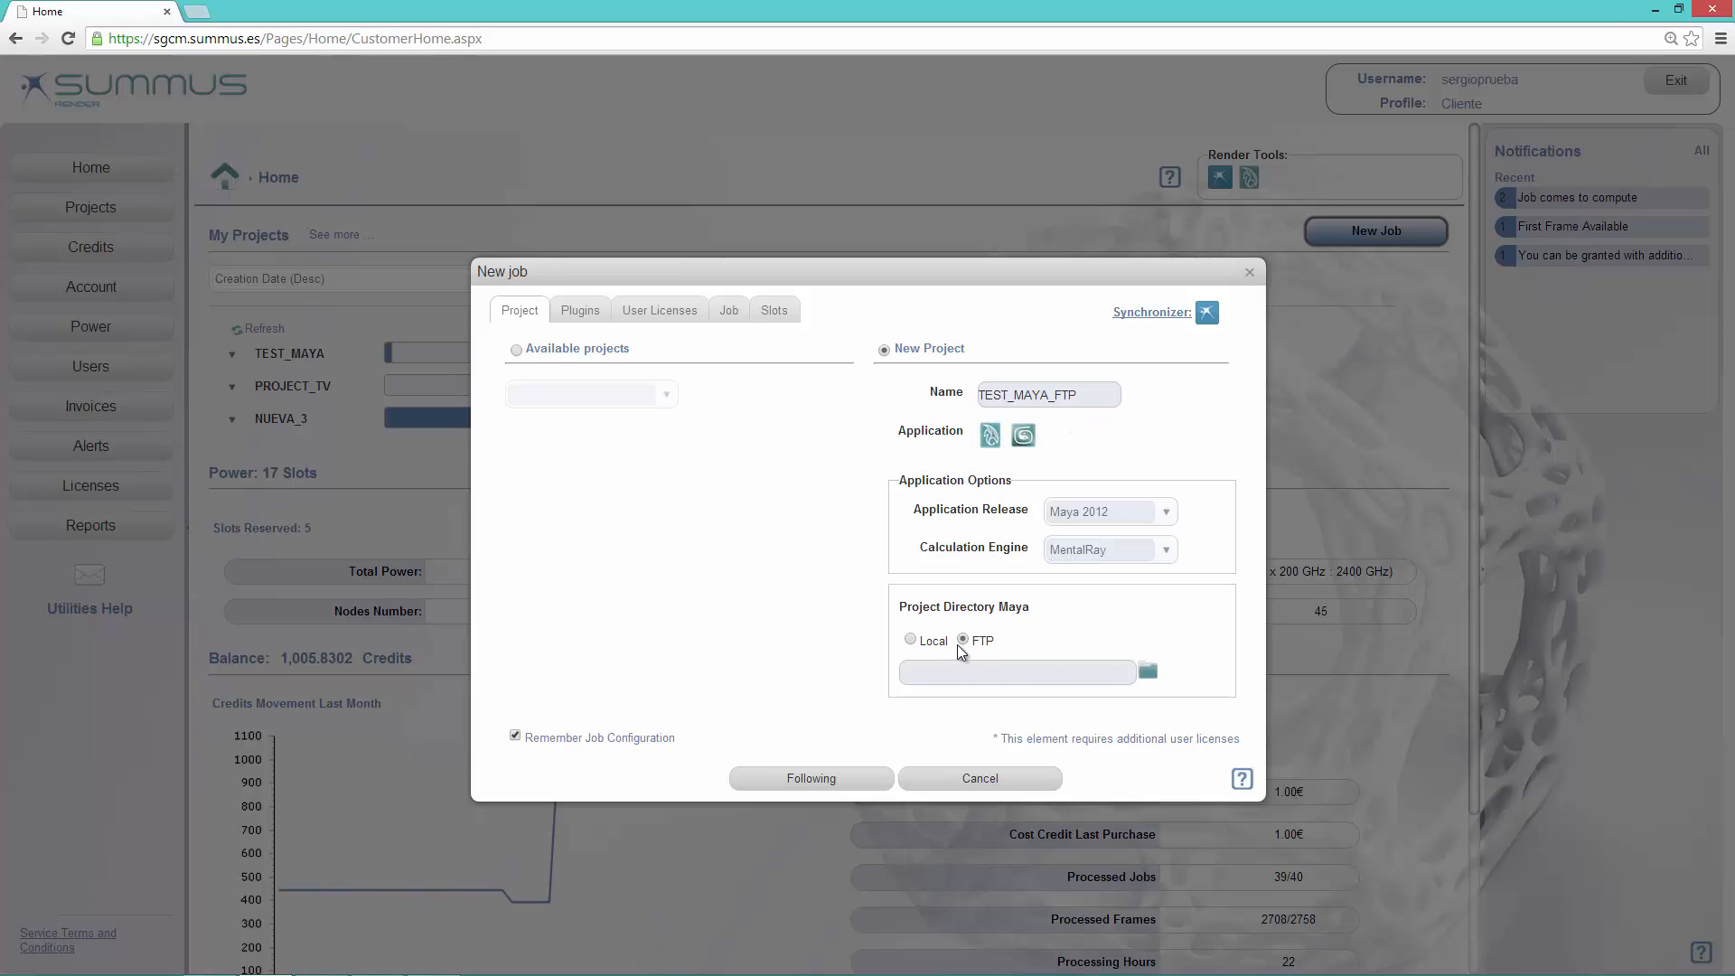
{"action": "left_click", "coordinate": [1151, 670]}
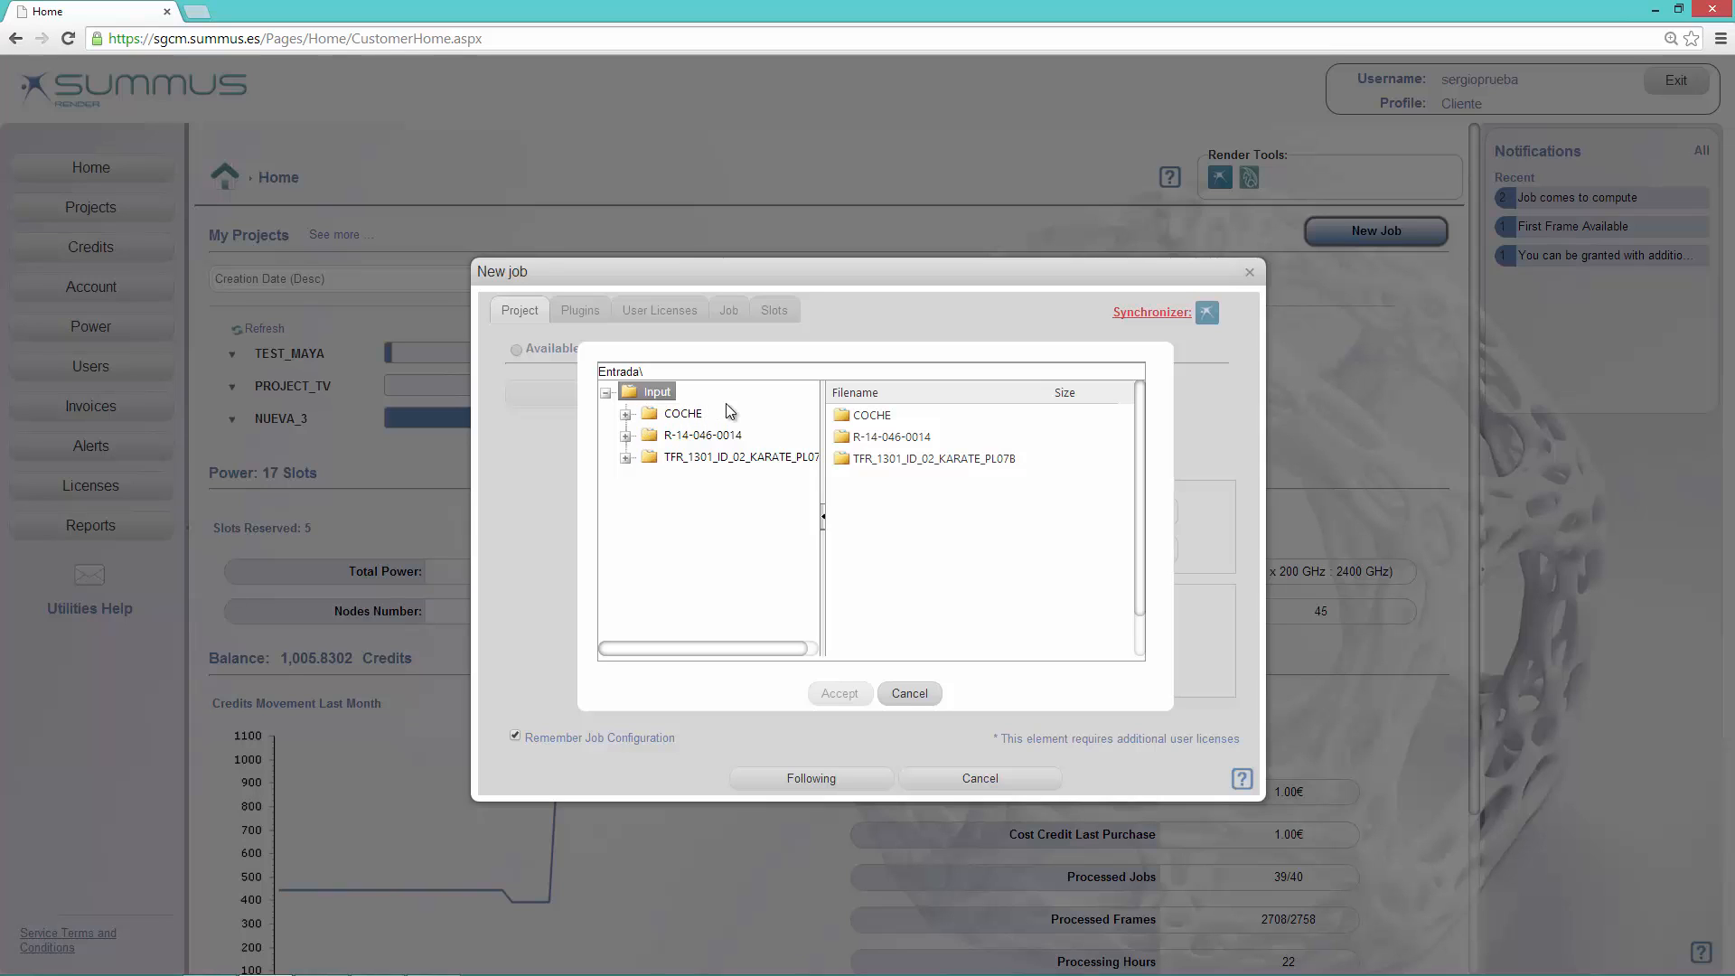
{"action": "left_click", "coordinate": [697, 456]}
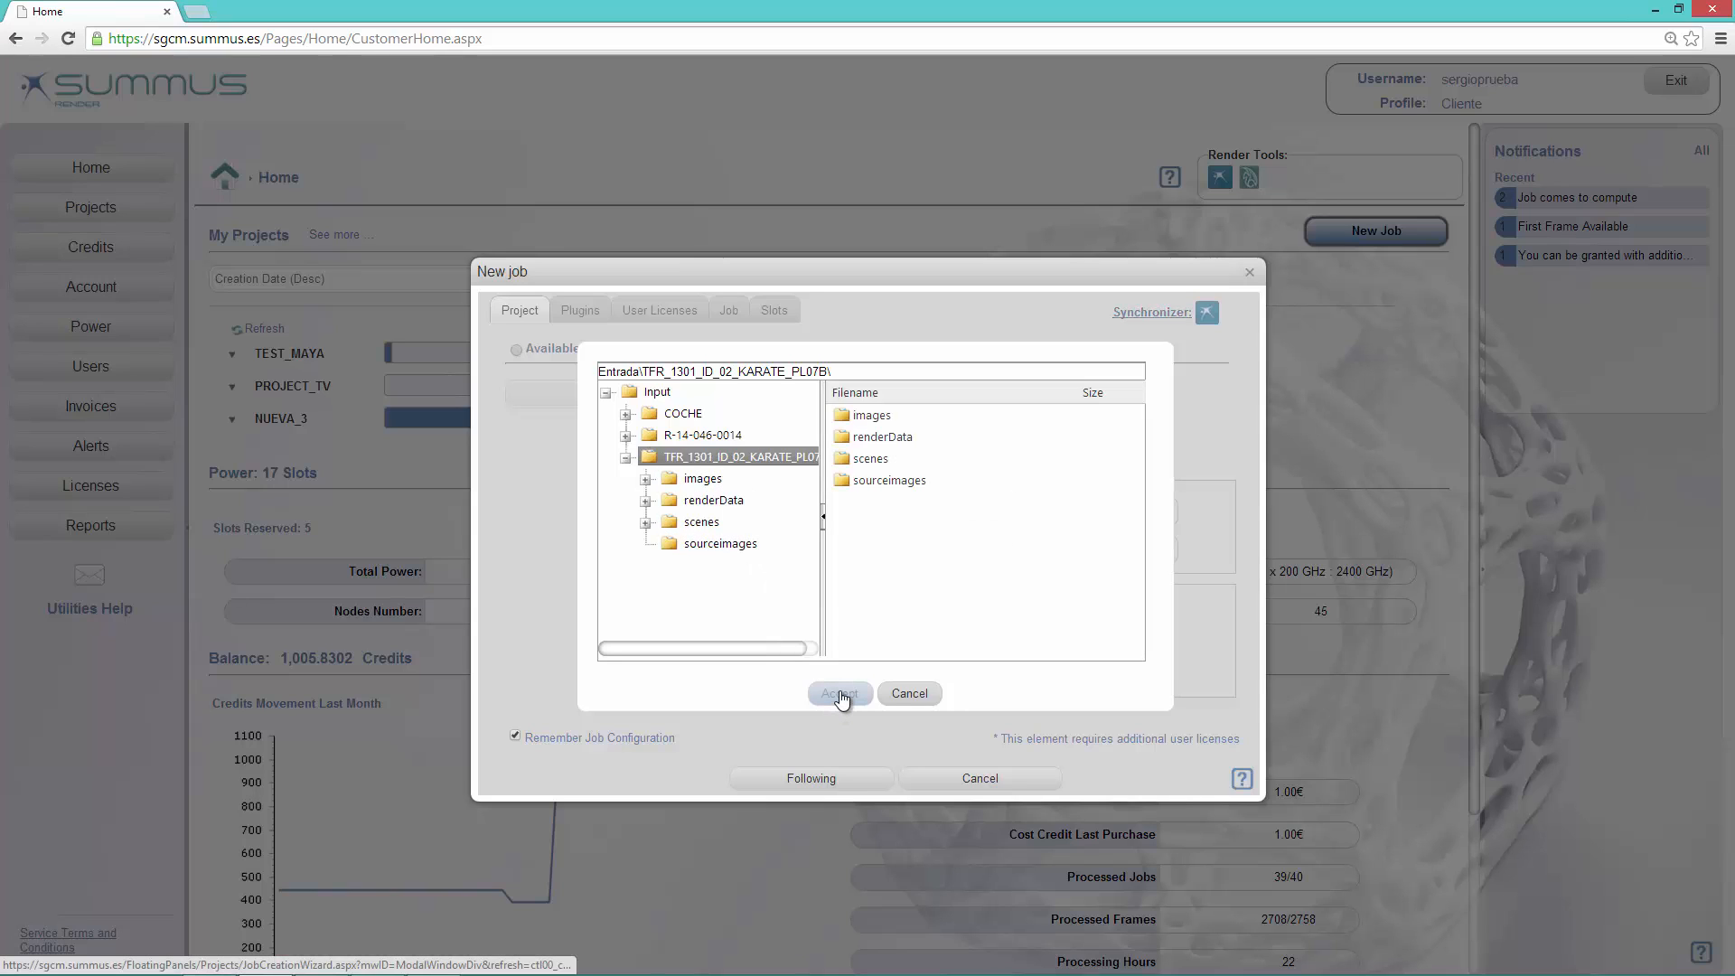
{"action": "left_click", "coordinate": [656, 392]}
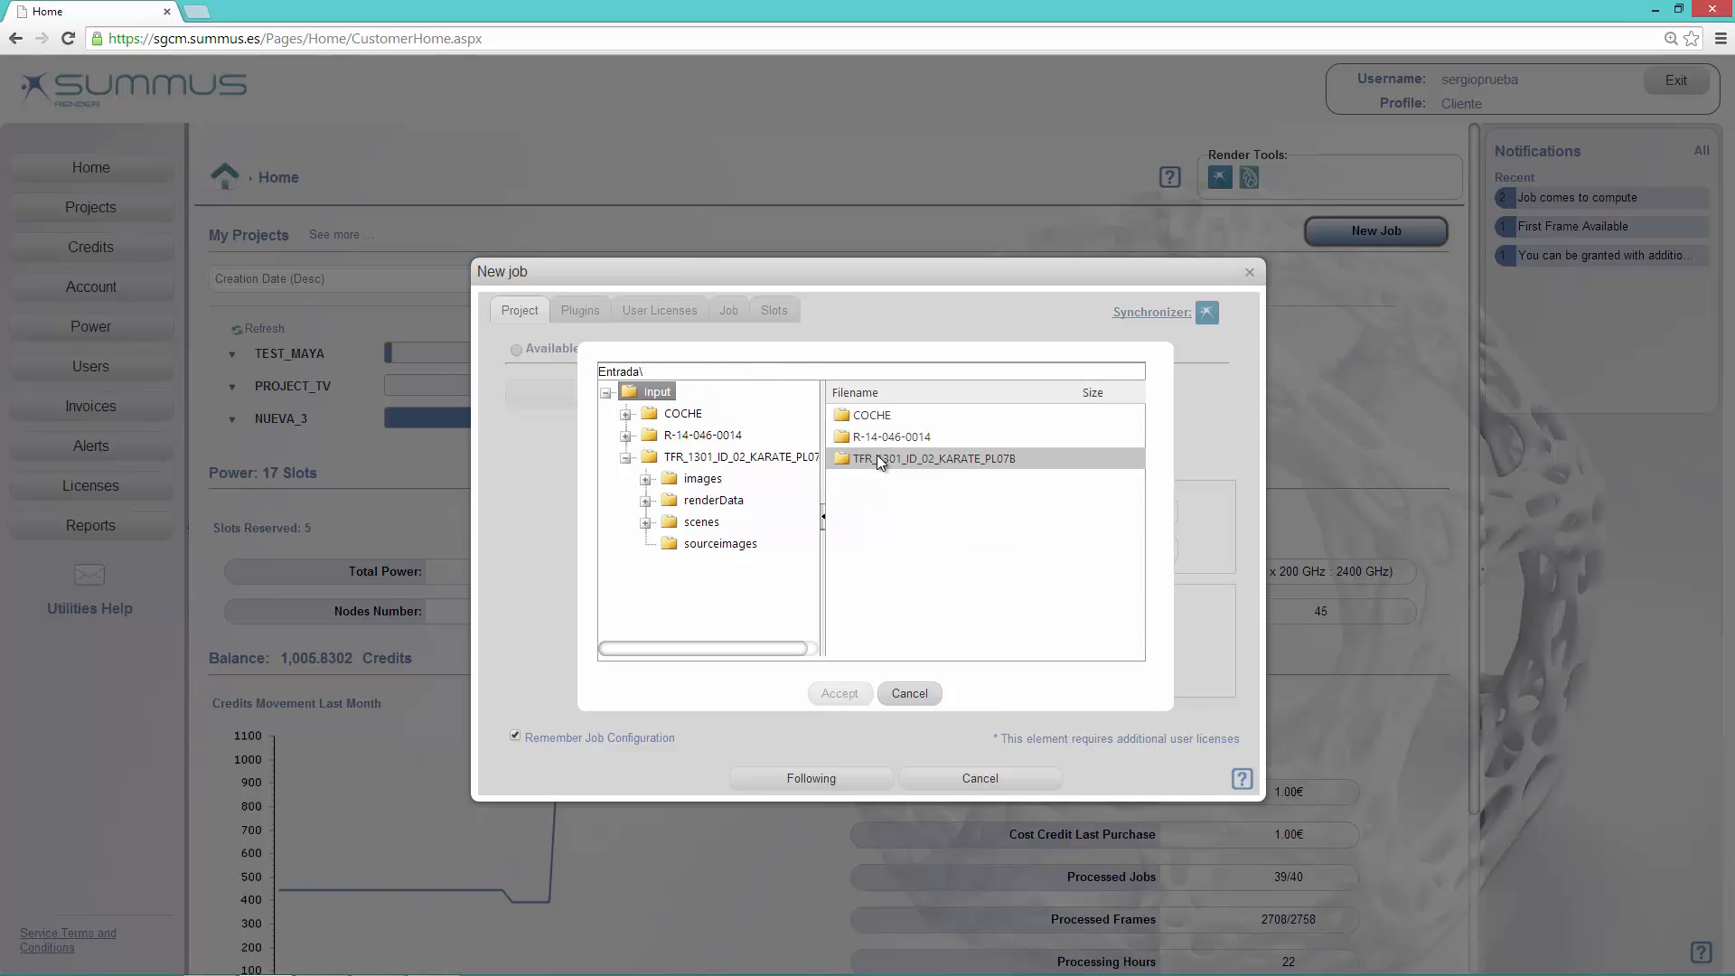
{"action": "left_click", "coordinate": [904, 458]}
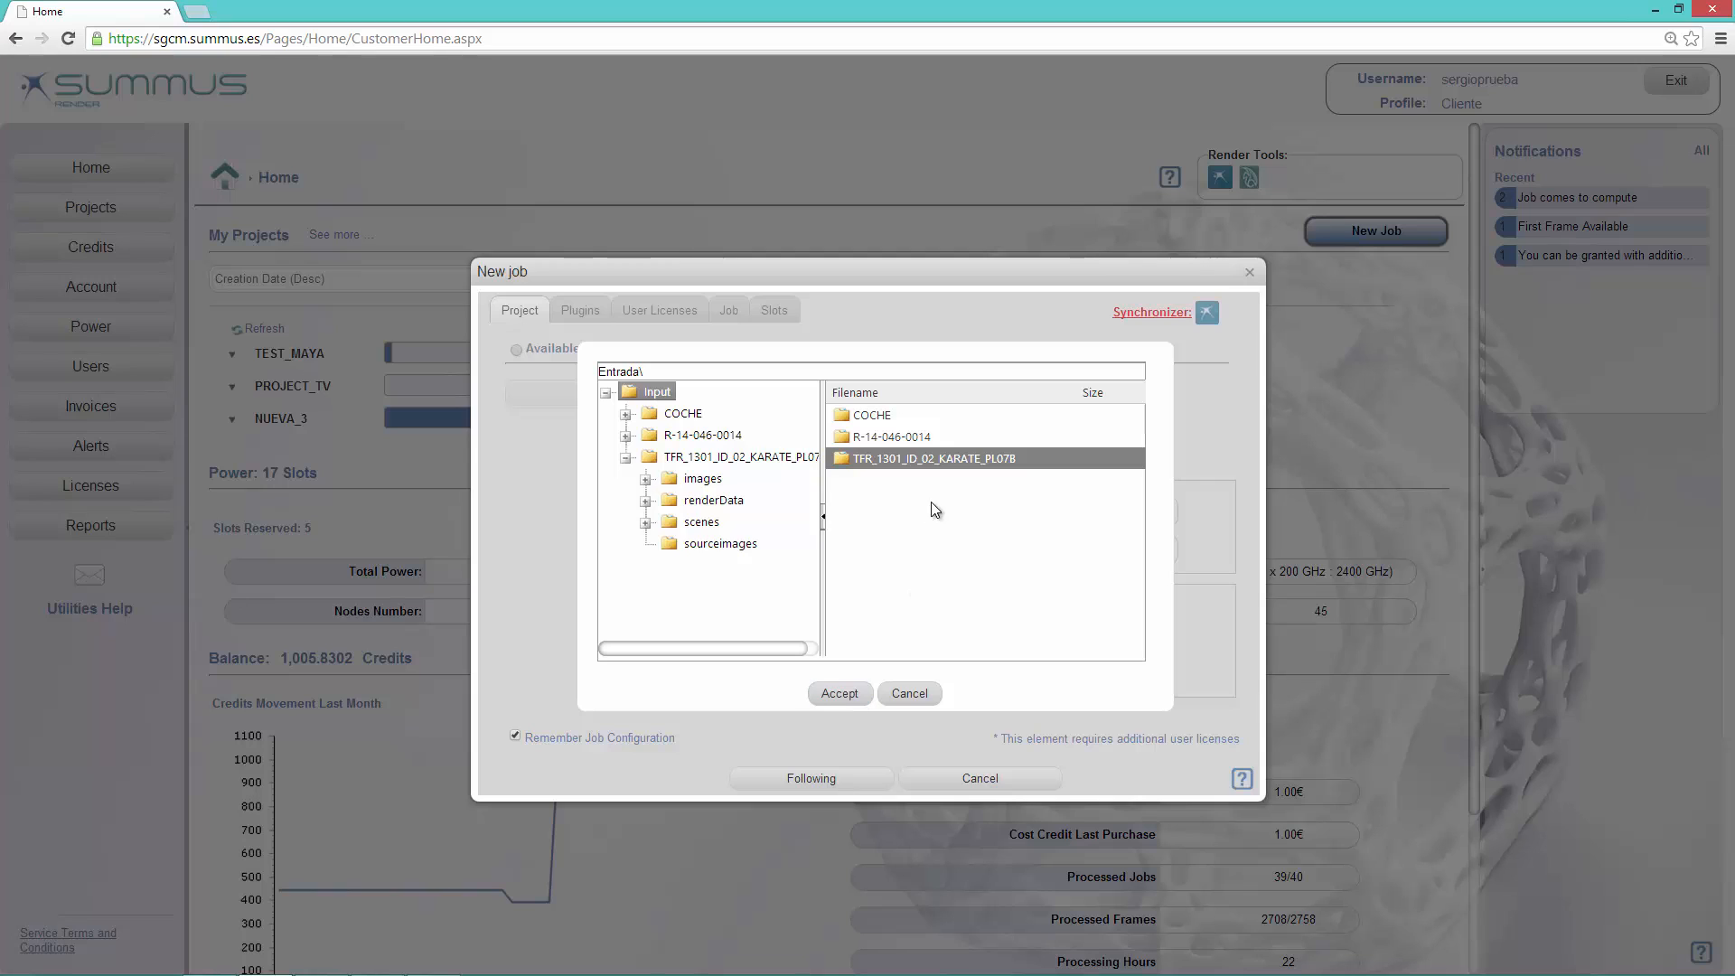
{"action": "left_click", "coordinate": [838, 694]}
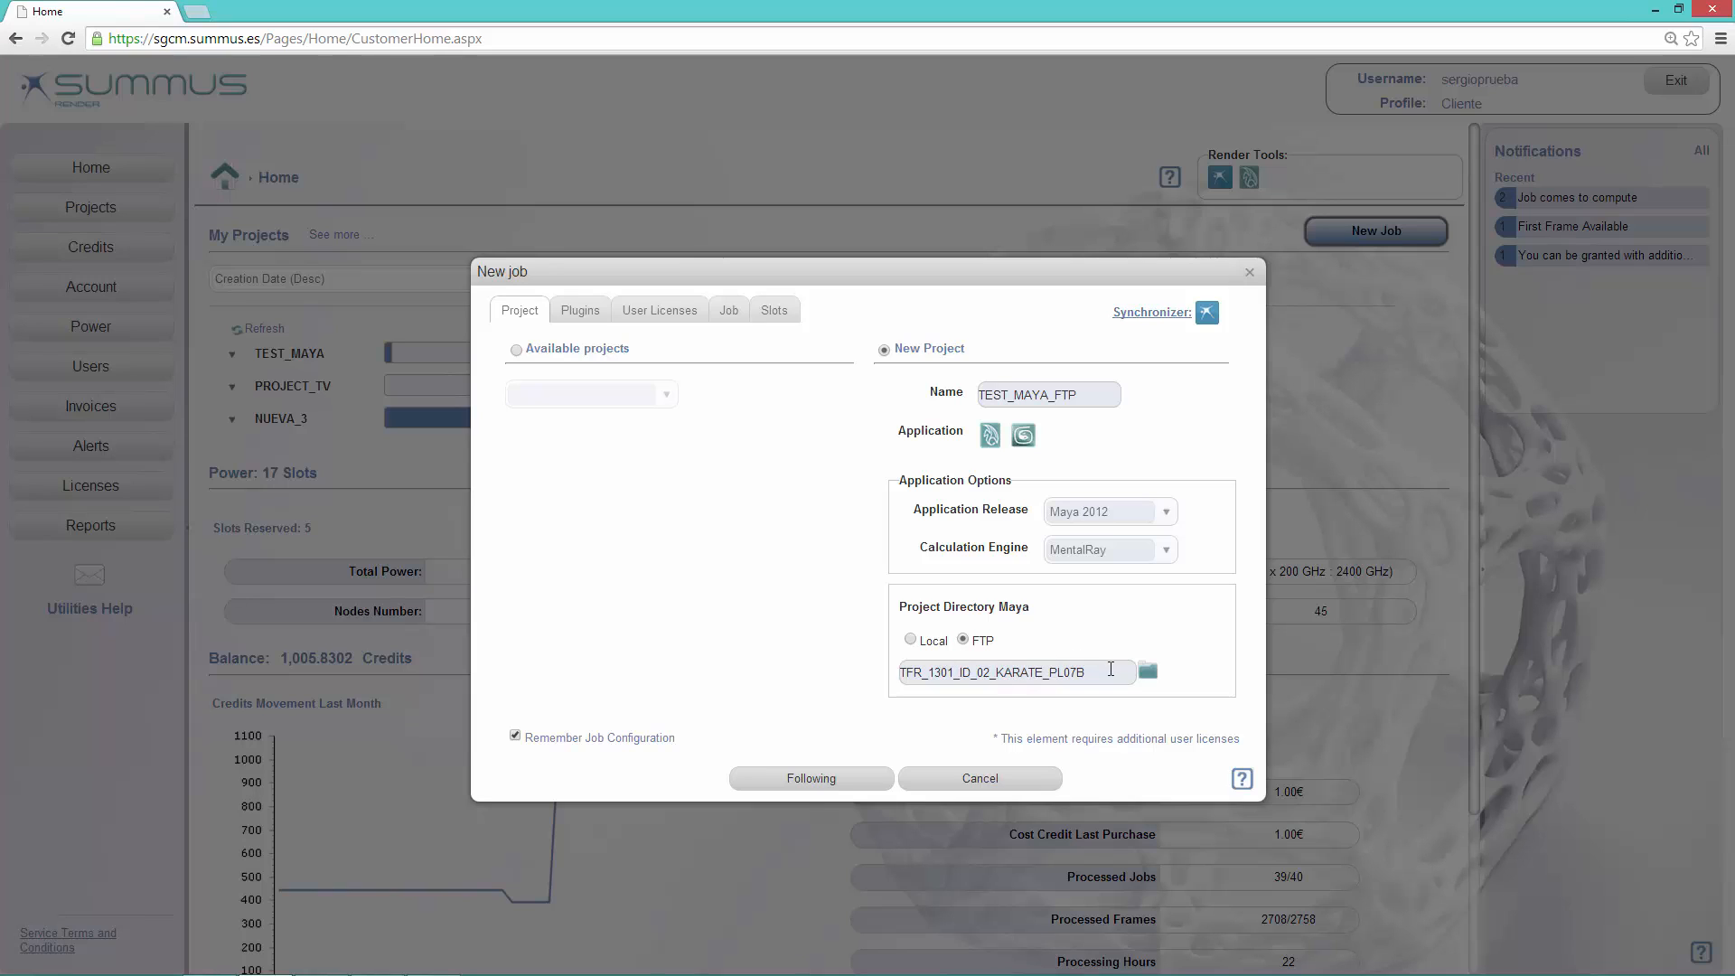
Step: Proceed to the TEST_MAYA_FTP job settings without adding plugins or user licenses
{"action": "left_click", "coordinate": [811, 778]}
{"action": "left_click", "coordinate": [810, 778]}
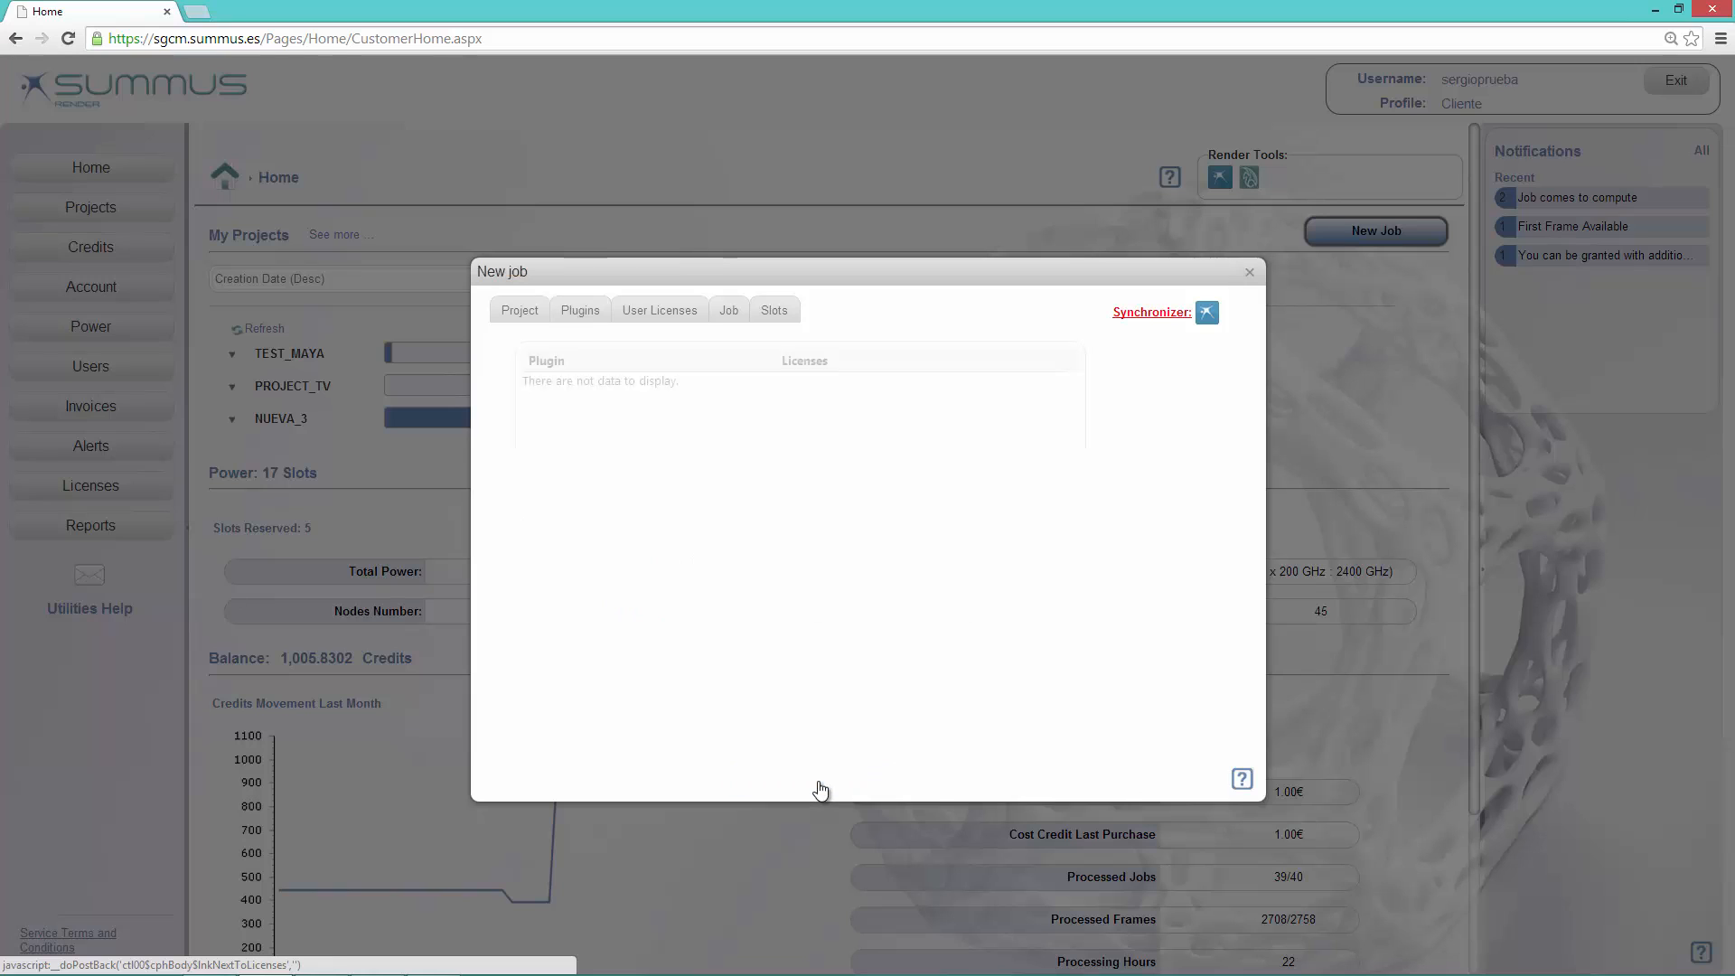
{"action": "left_click", "coordinate": [817, 781]}
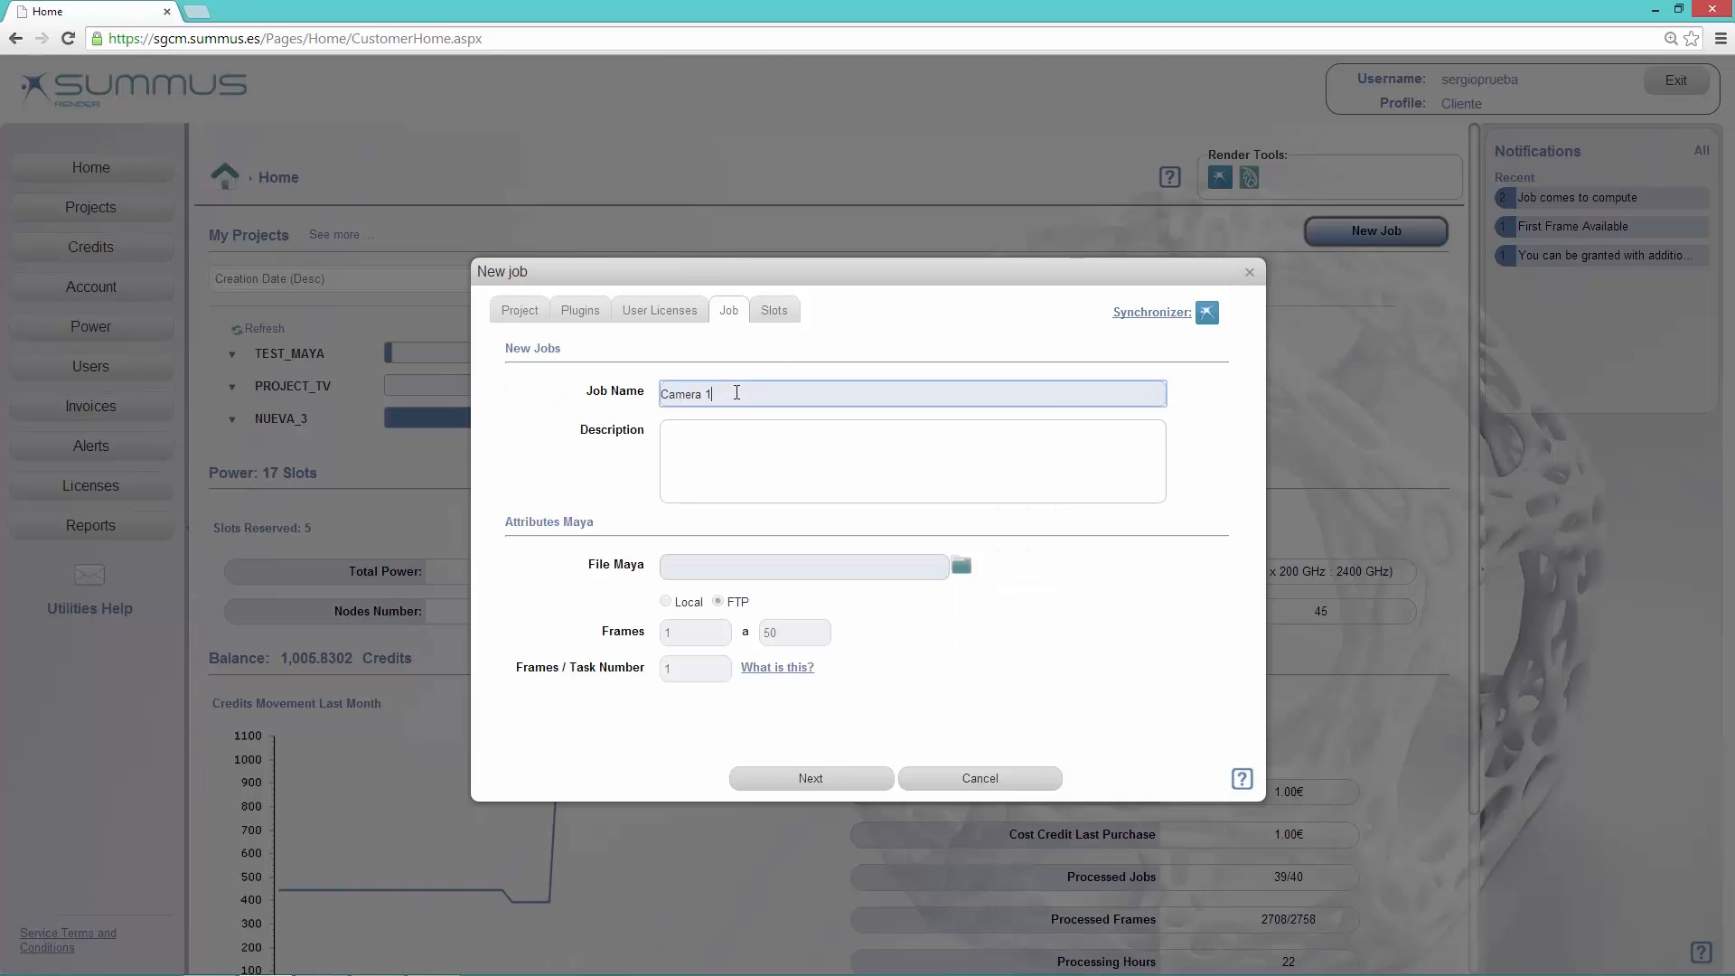
Step: Name the job Camera 1 FTP and choose the Maya file TFR_1301_ID_02_KARATE_PL07_Bobo_REN under 08_SHOTS in the FTP project's scenes folder
{"action": "left_click", "coordinate": [961, 565]}
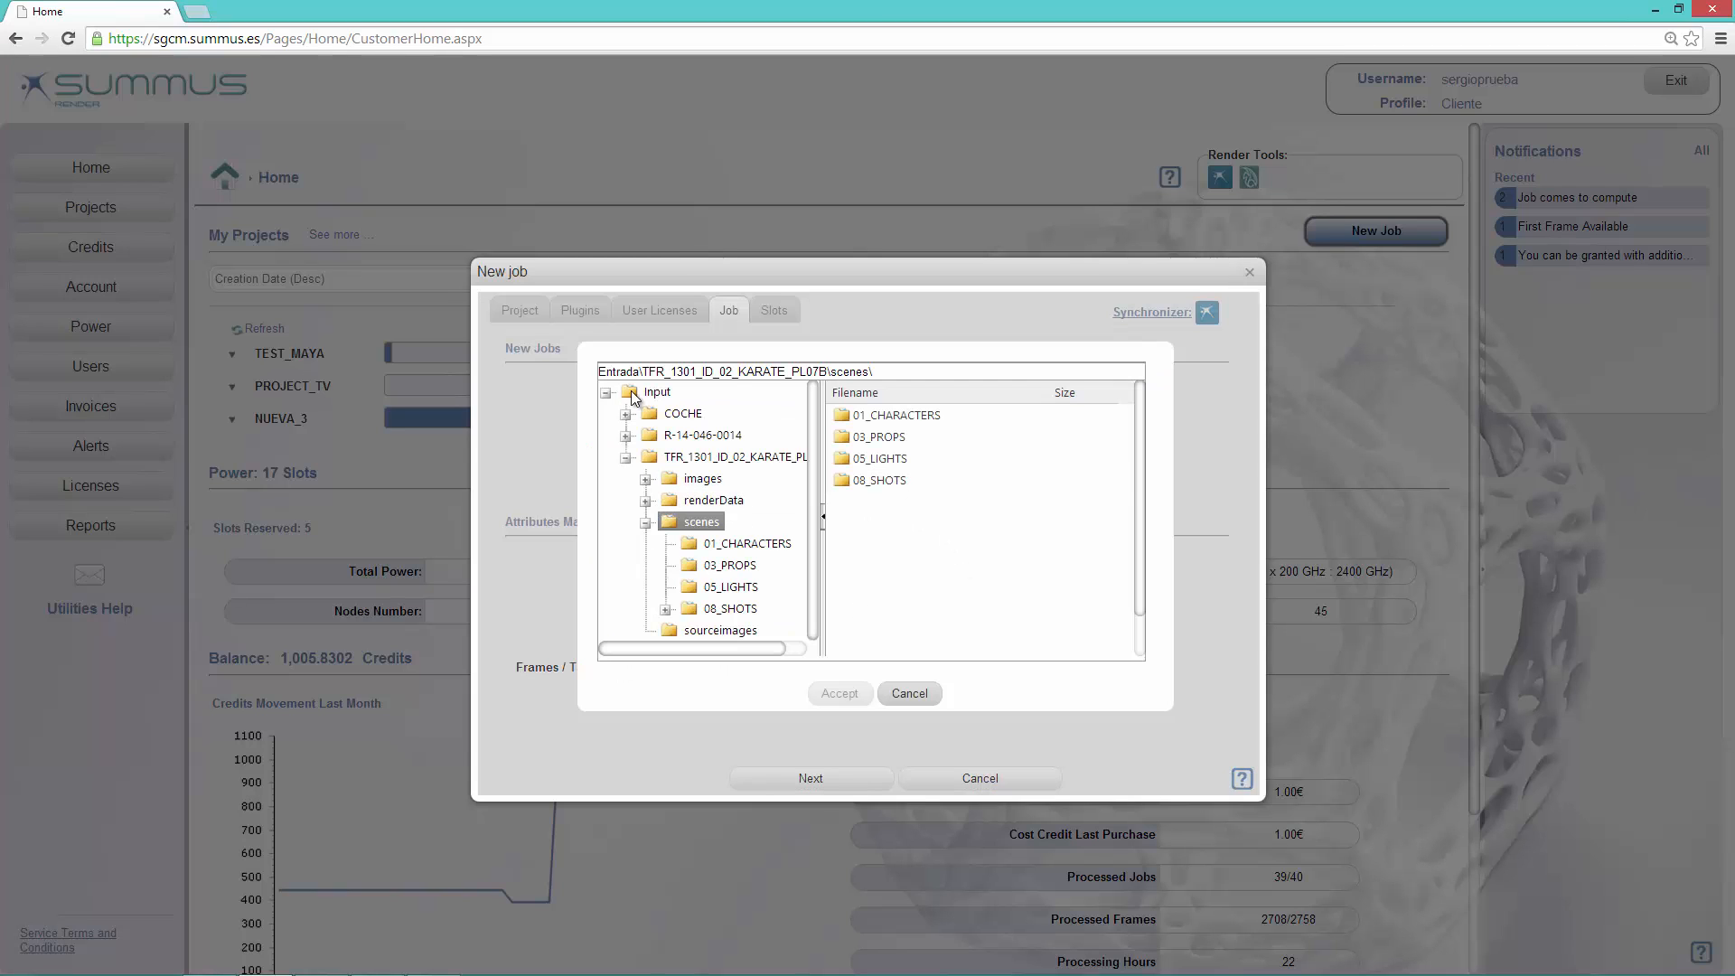
{"action": "left_click", "coordinate": [665, 609]}
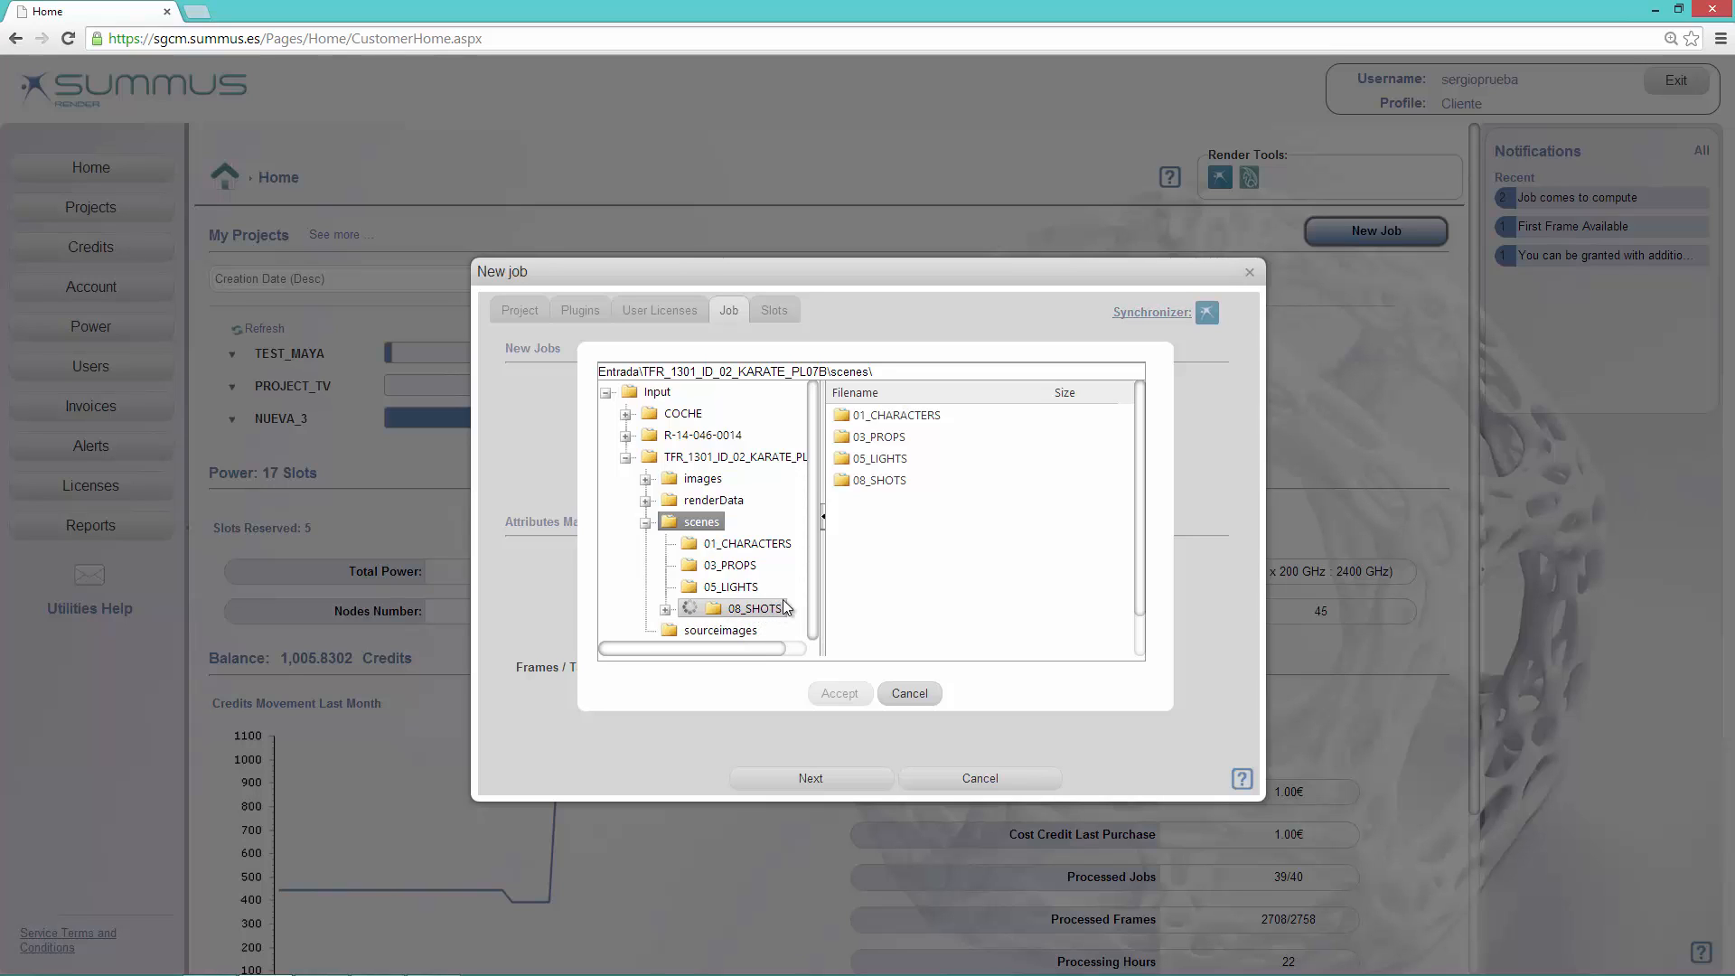
{"action": "left_click", "coordinate": [750, 607]}
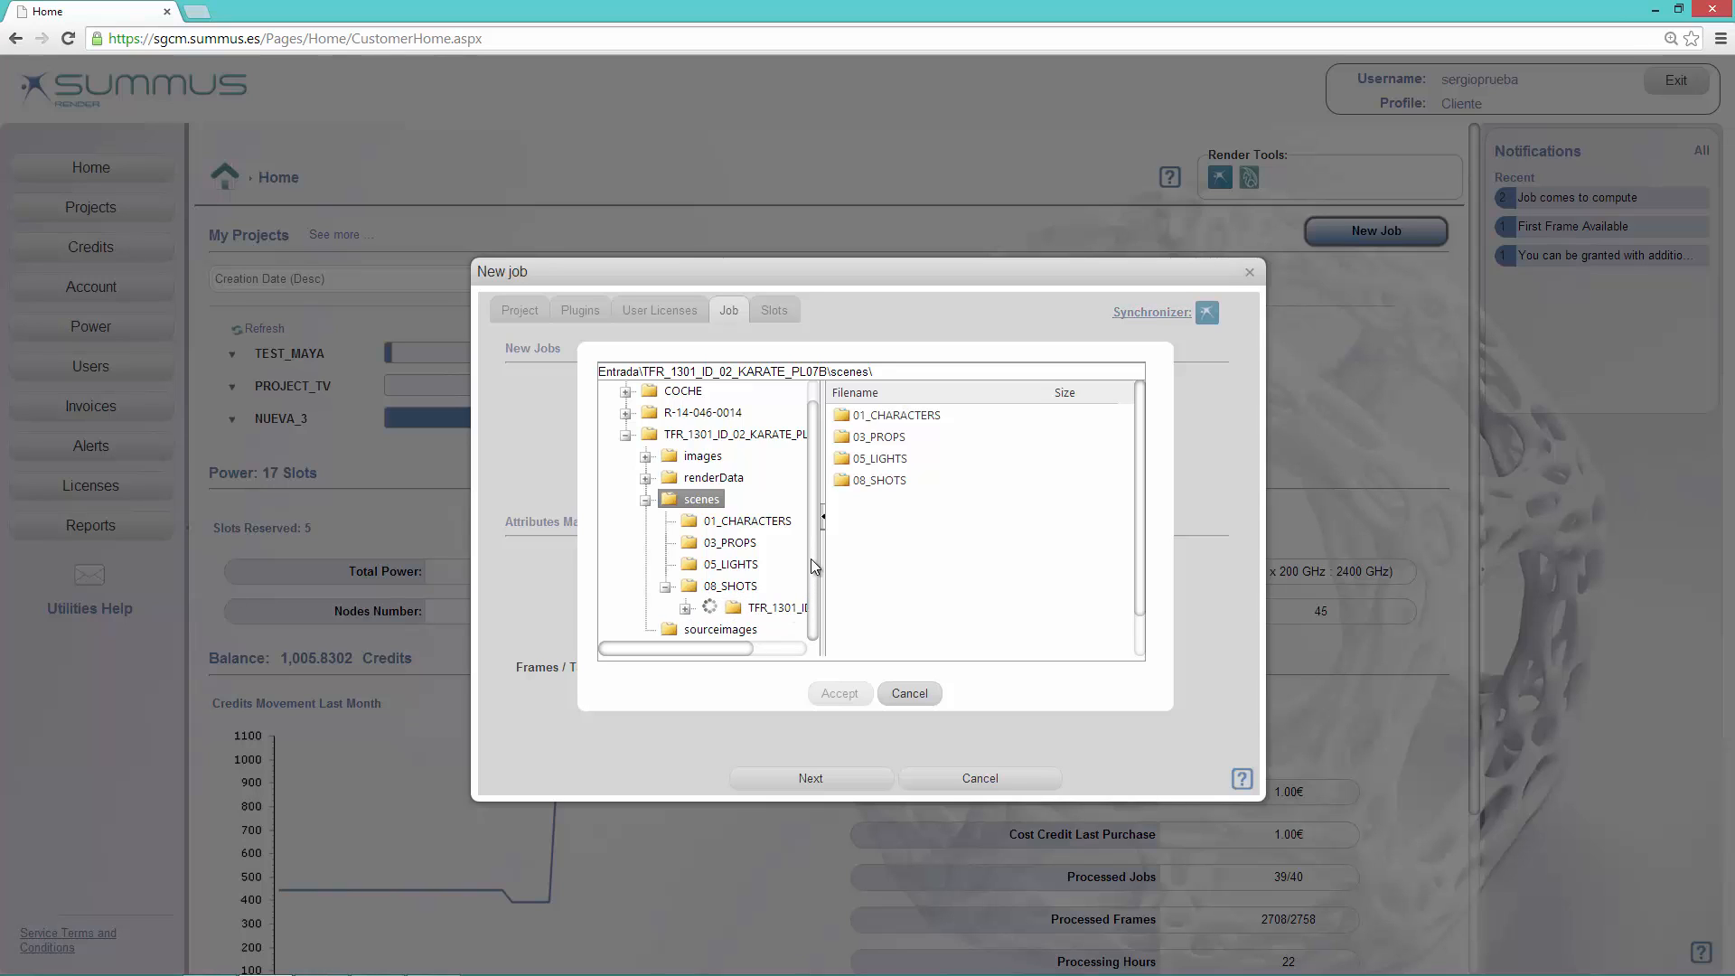
{"action": "left_click", "coordinate": [750, 607]}
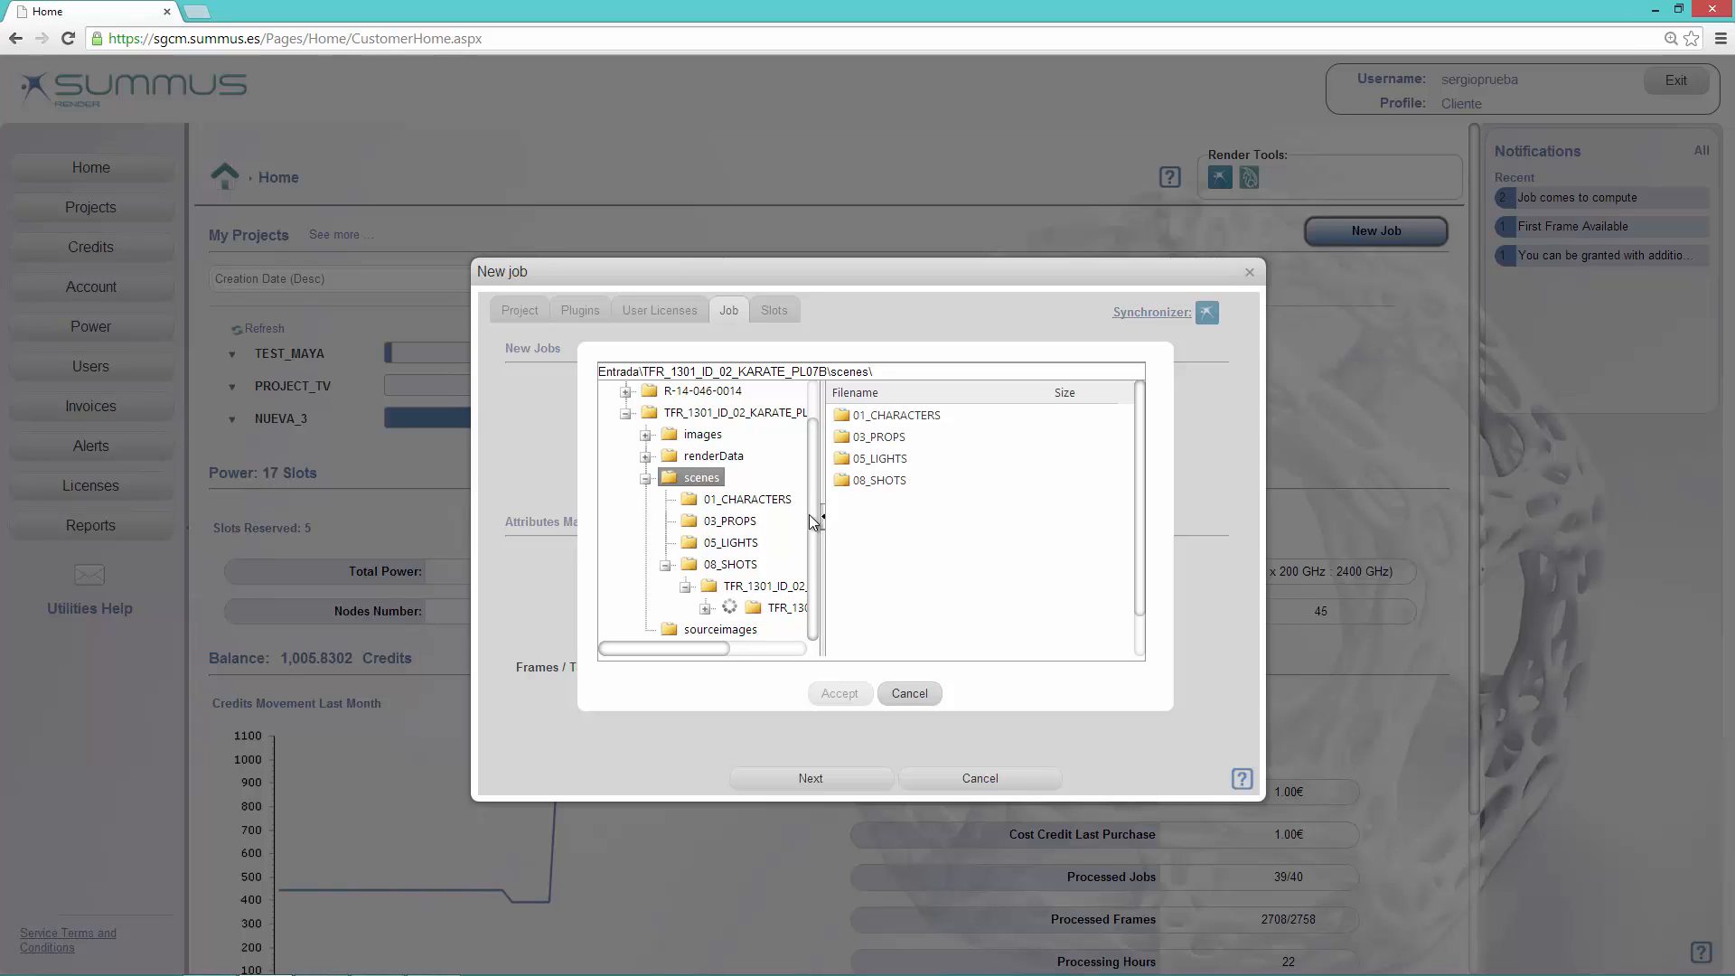
{"action": "left_click", "coordinate": [725, 608]}
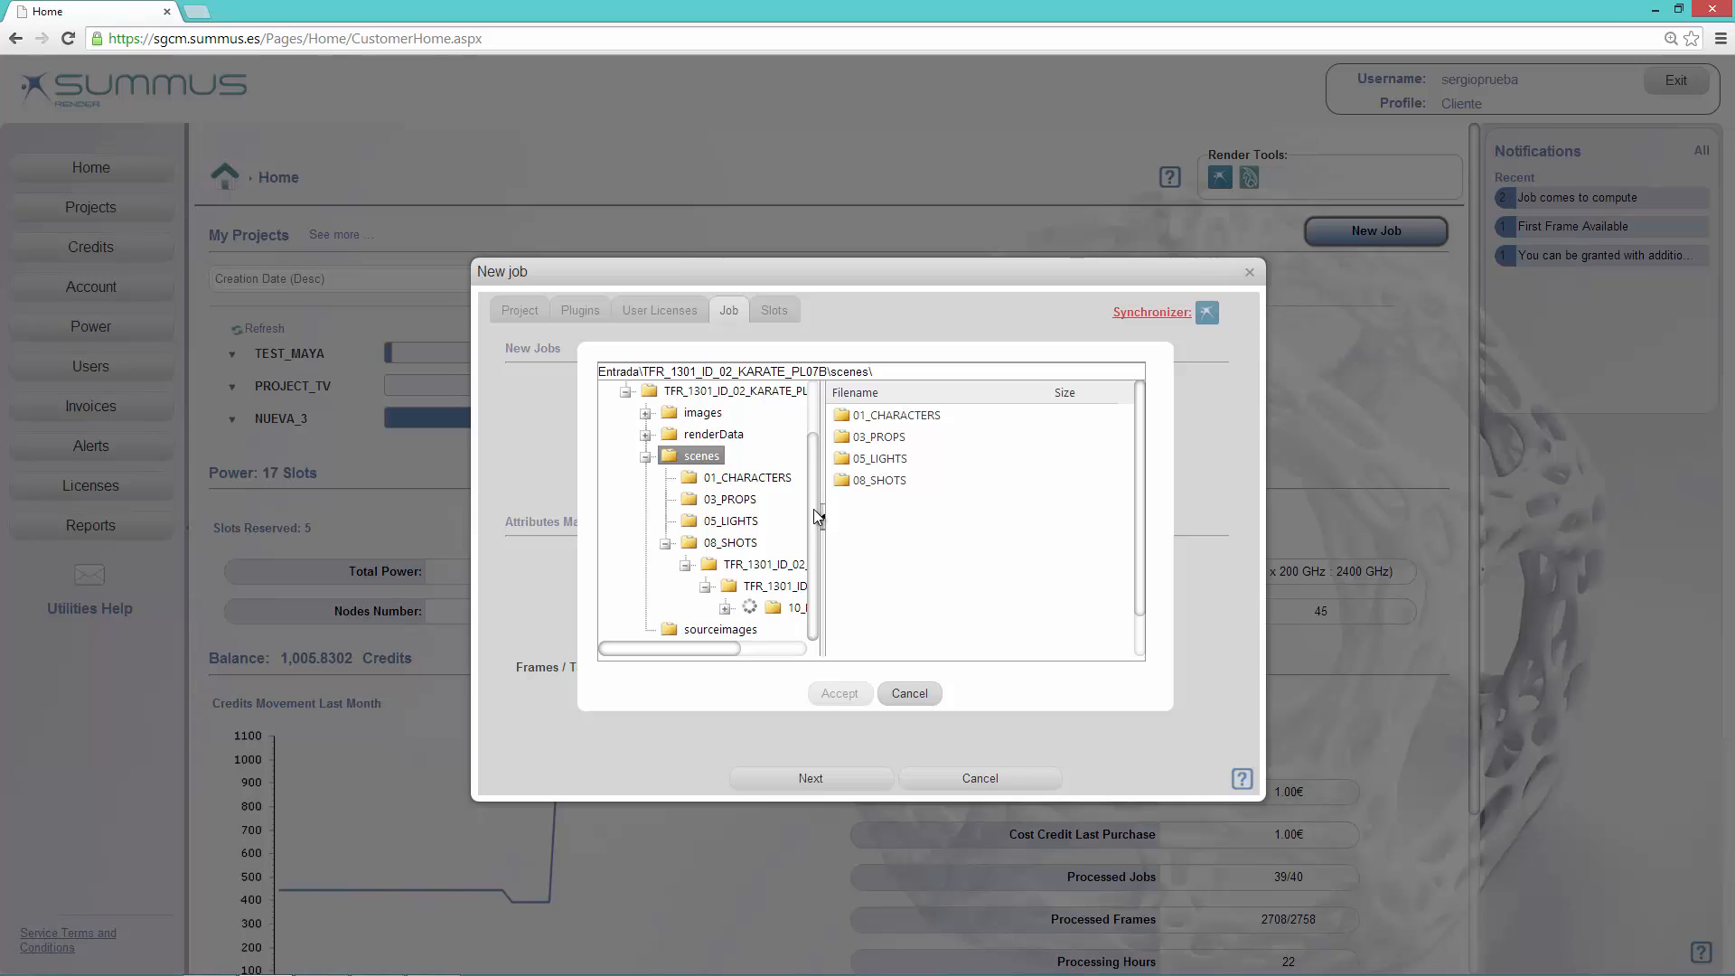
{"action": "left_click", "coordinate": [790, 607]}
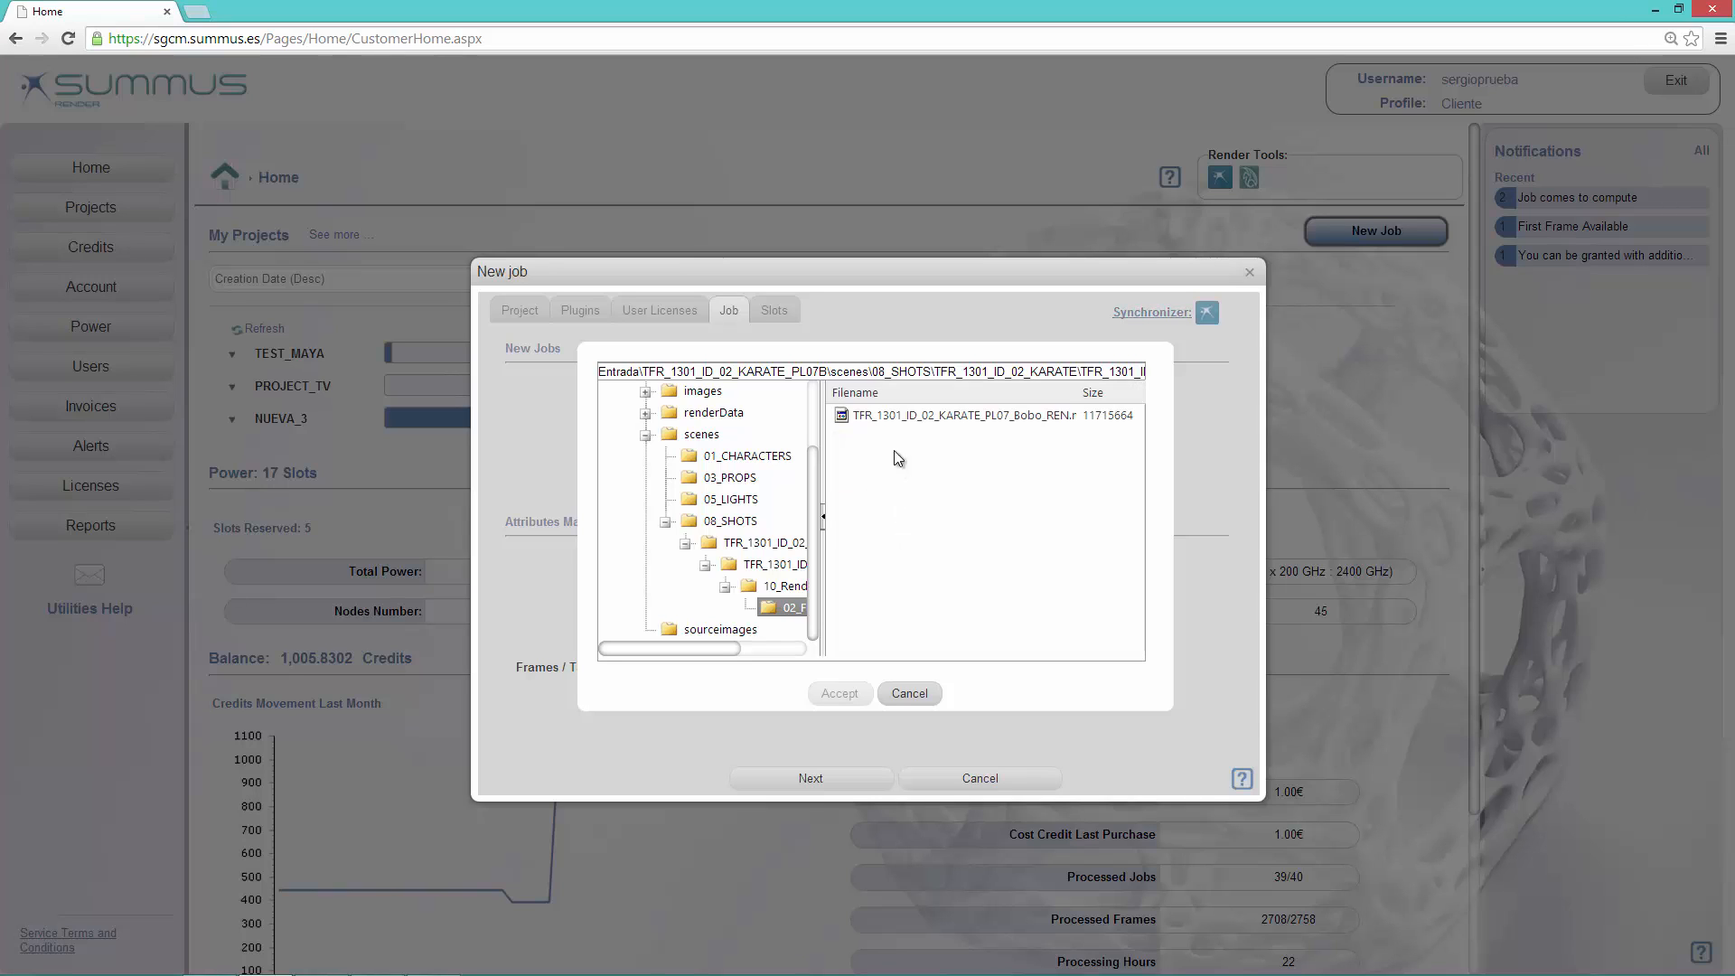
{"action": "left_click", "coordinate": [891, 415]}
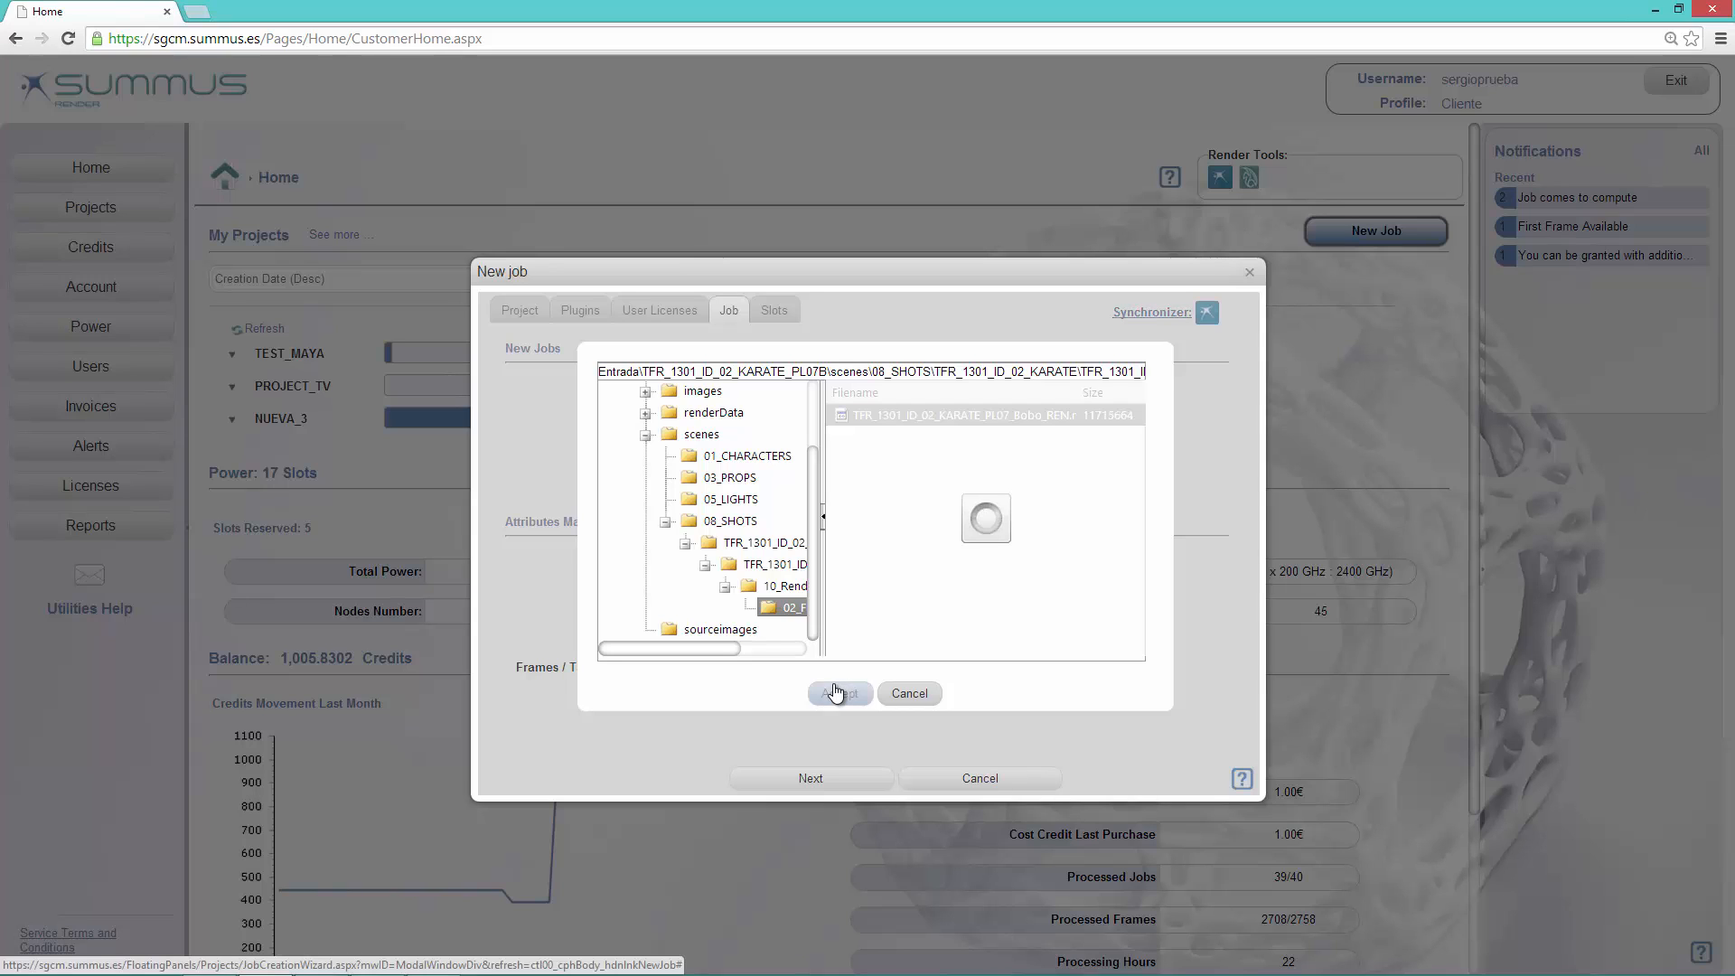
{"action": "left_click", "coordinate": [836, 693]}
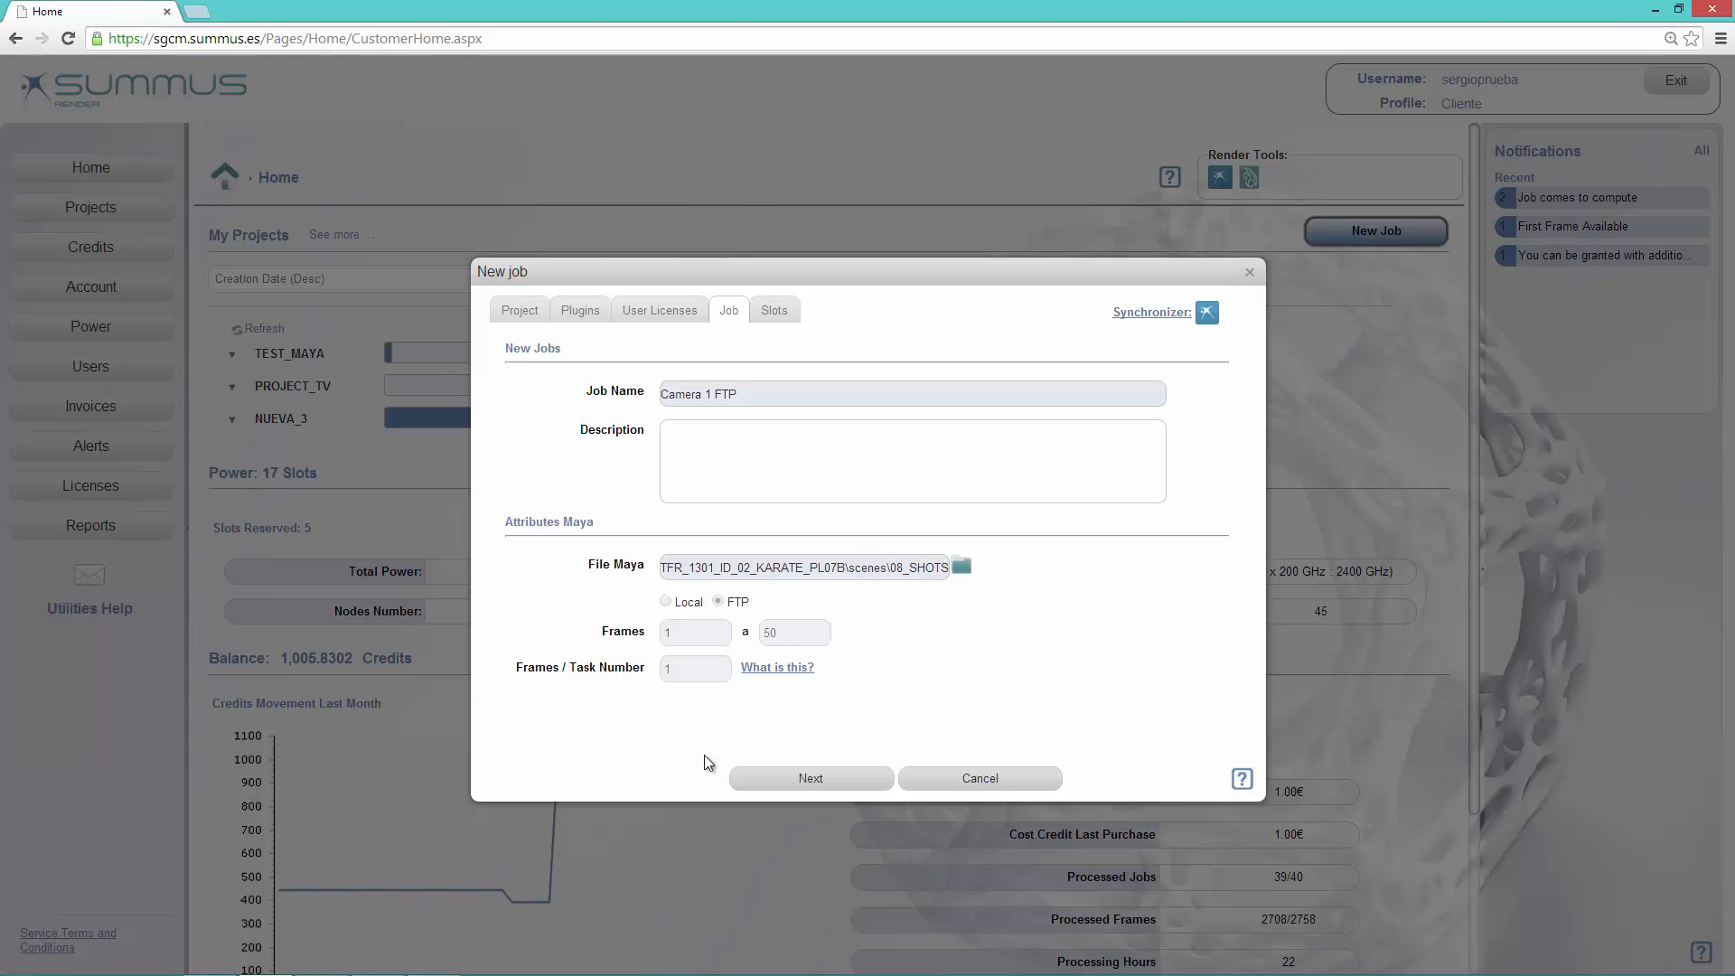
Step: Submit the Camera 1 FTP job with 5 slots of computing power and open the TEST_MAYA_FTP project's job list
{"action": "left_click", "coordinate": [810, 782]}
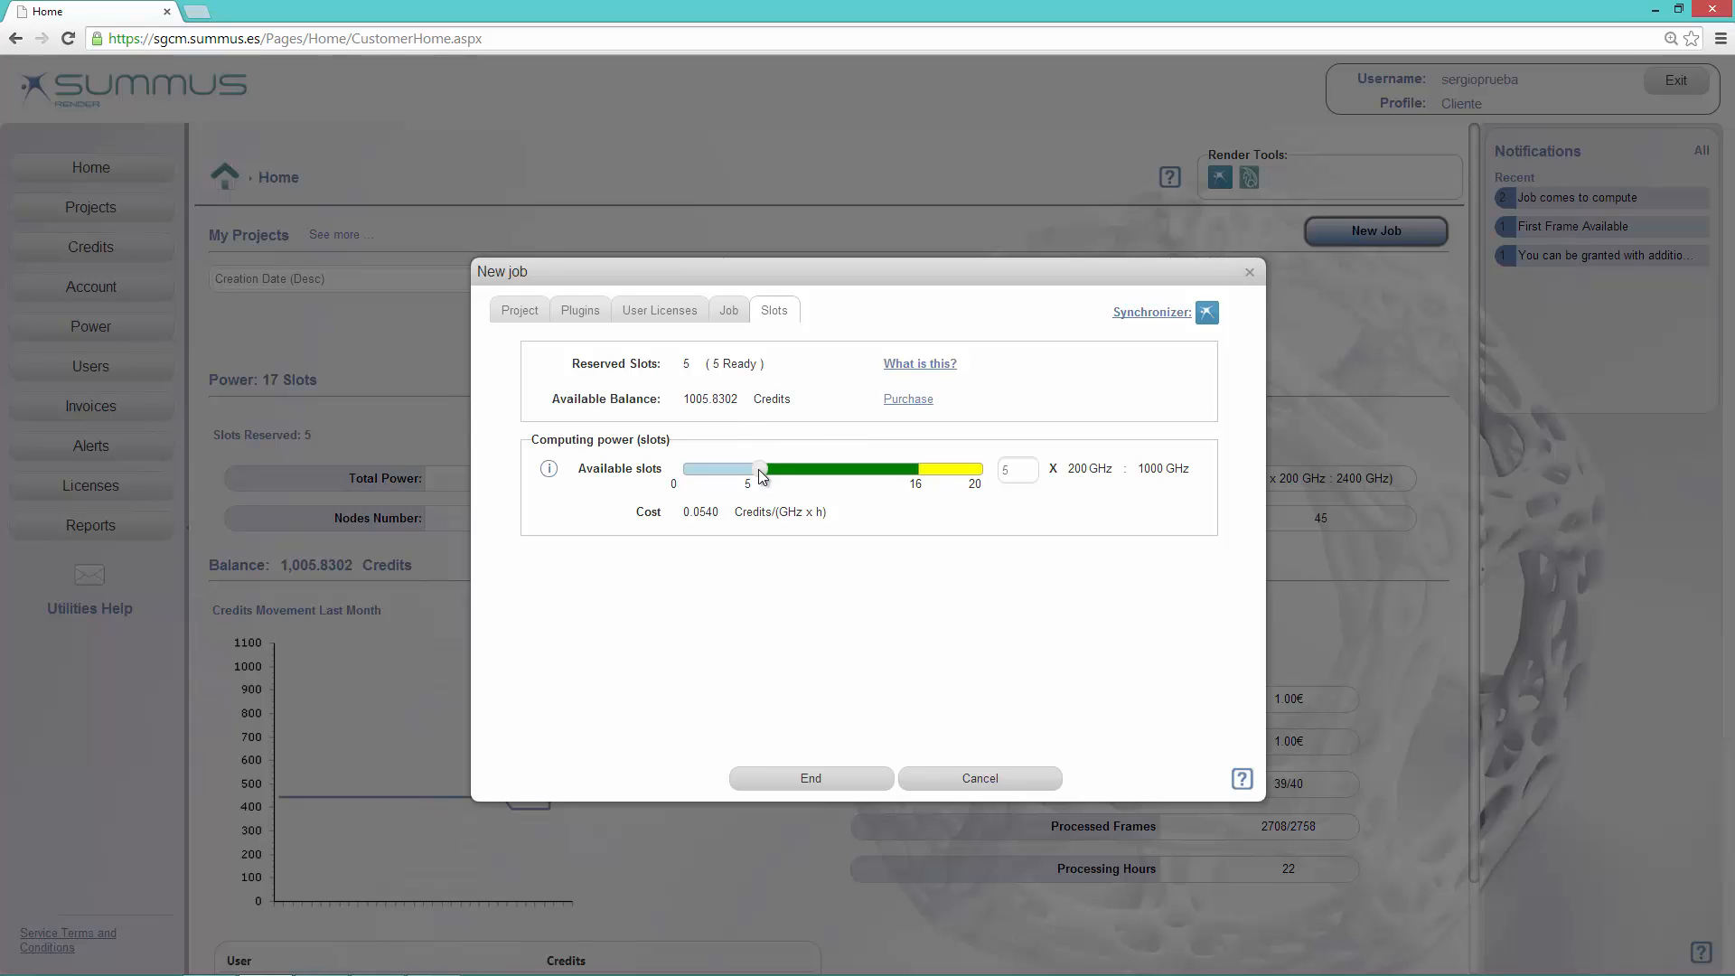
{"action": "left_click", "coordinate": [845, 775]}
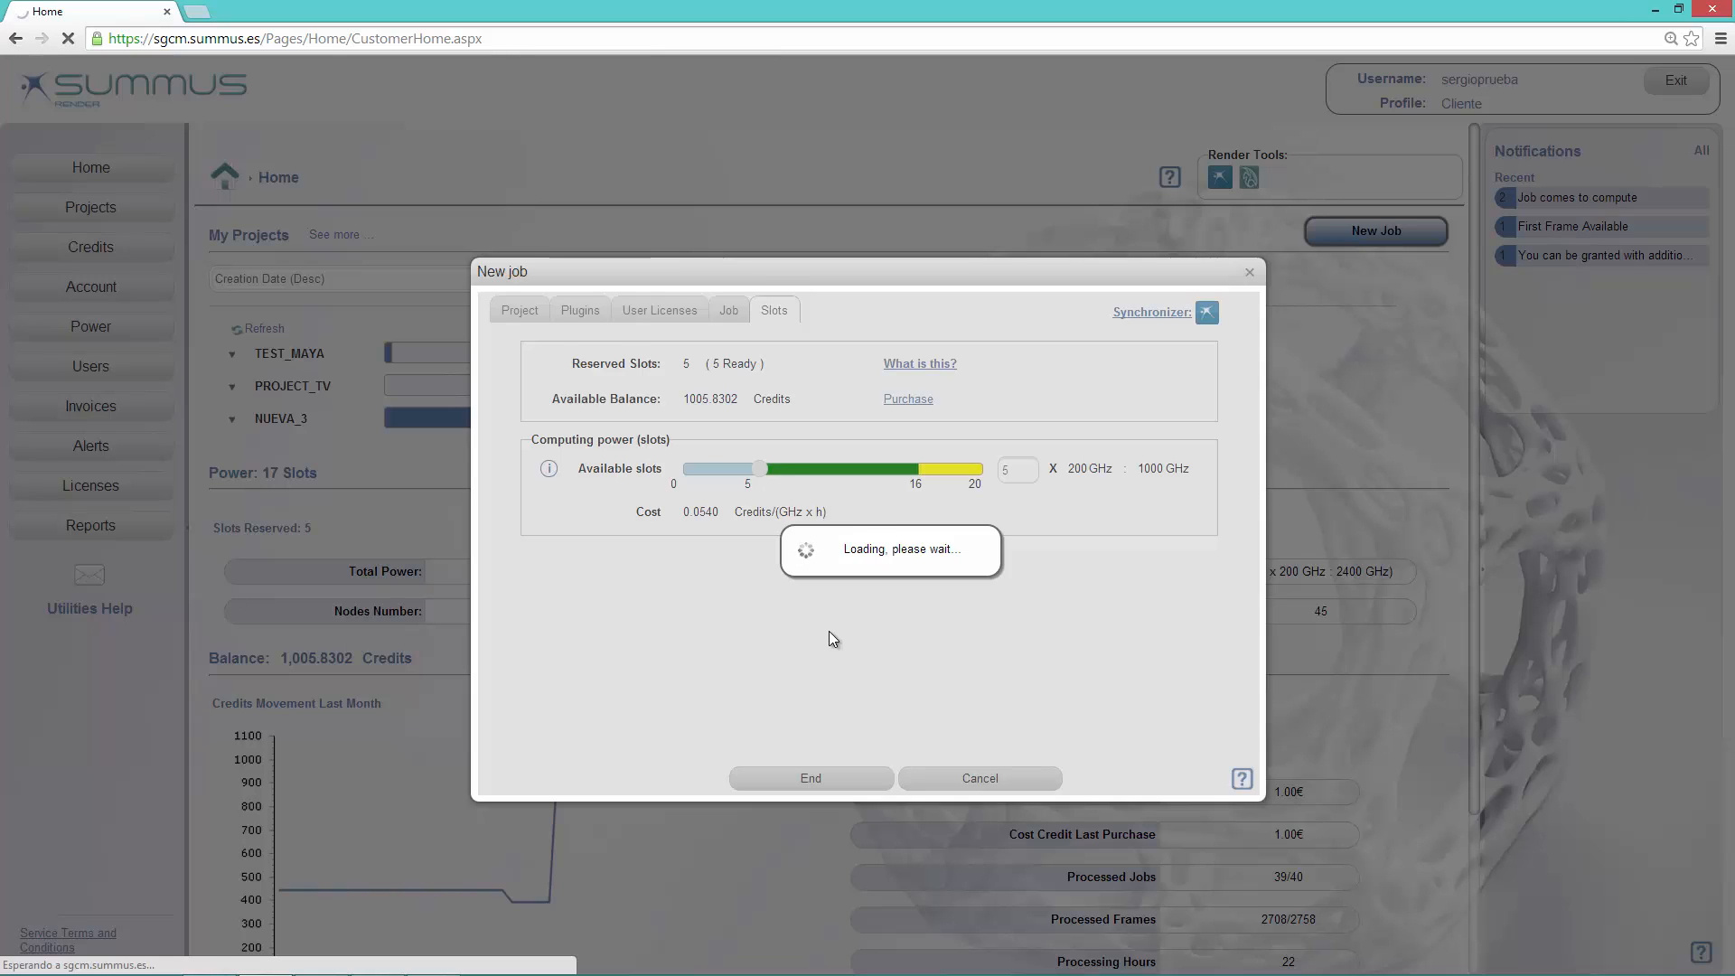
{"action": "left_click", "coordinate": [873, 521]}
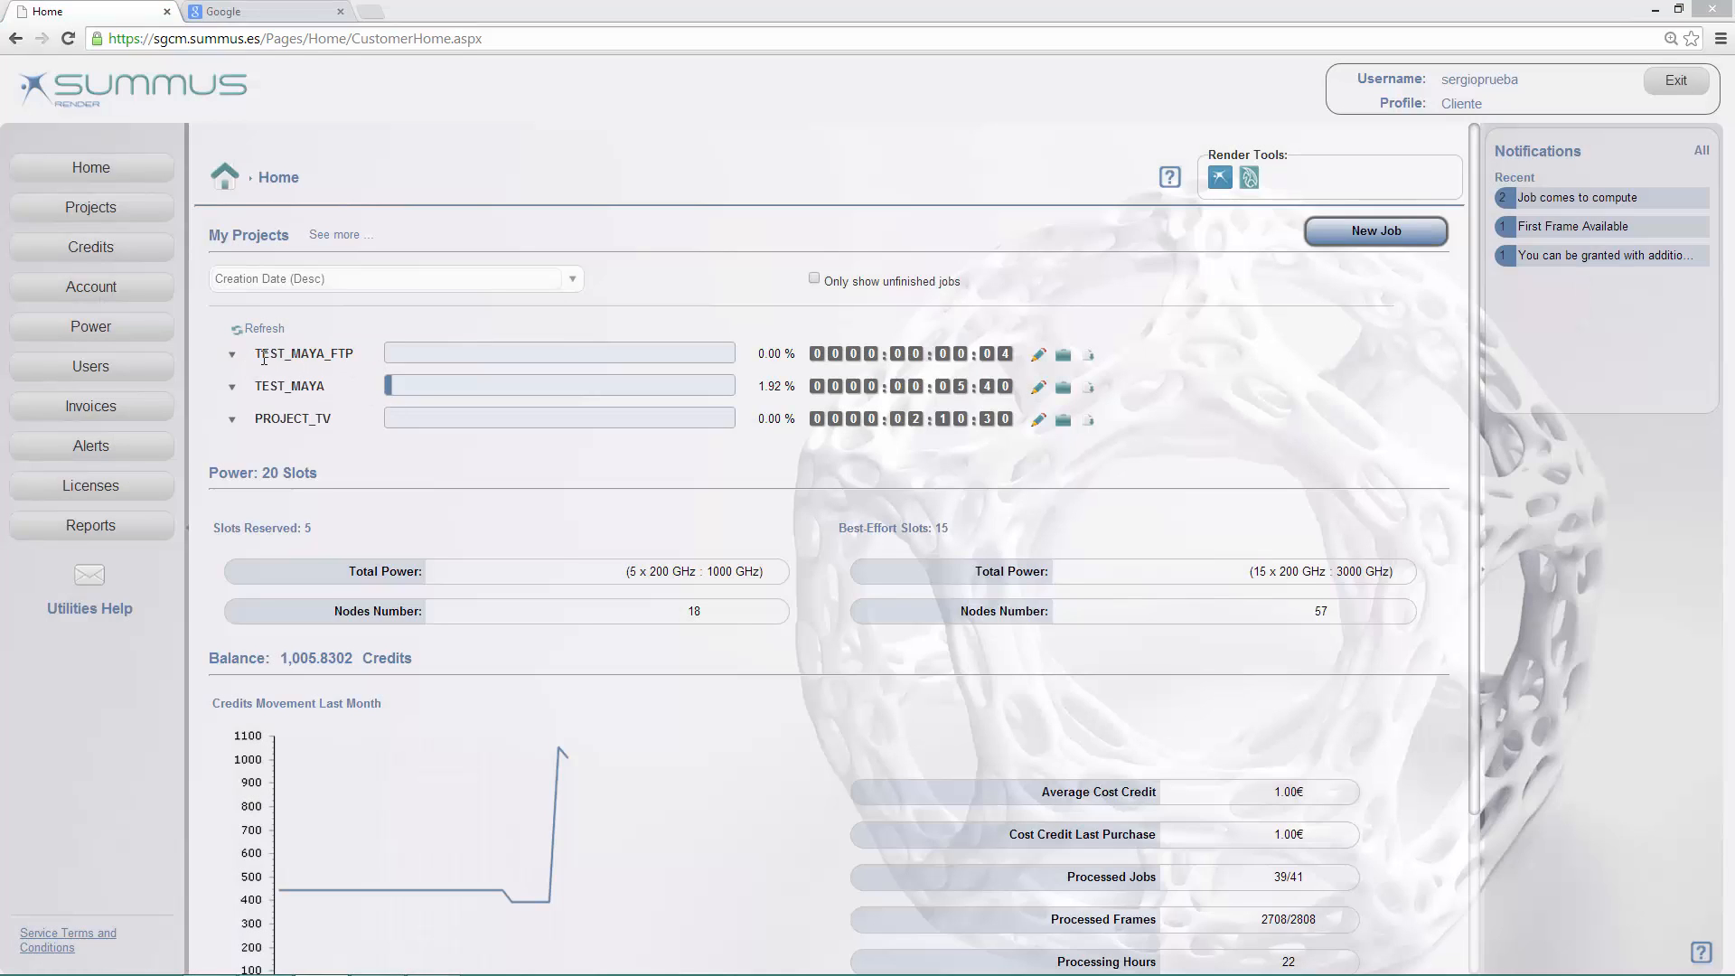
{"action": "left_click", "coordinate": [1063, 356]}
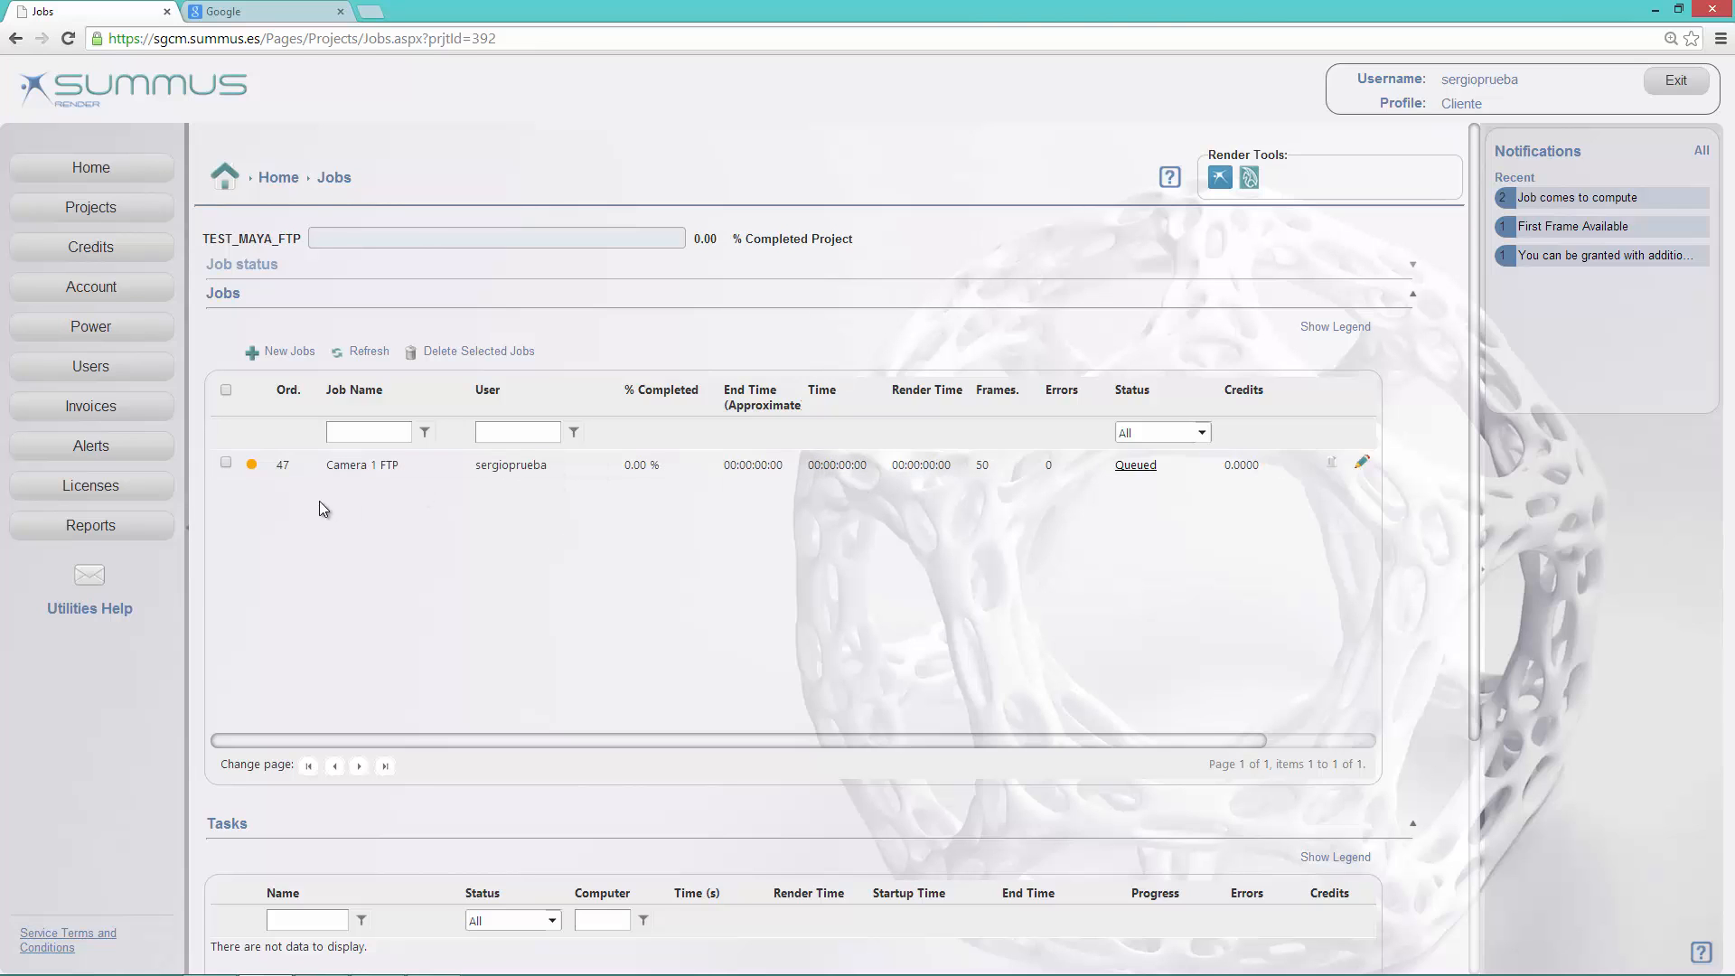
Step: Open the TEST_MAYA project's jobs from the projects list and examine the tasks of the Camera 1 job
{"action": "left_click", "coordinate": [142, 210]}
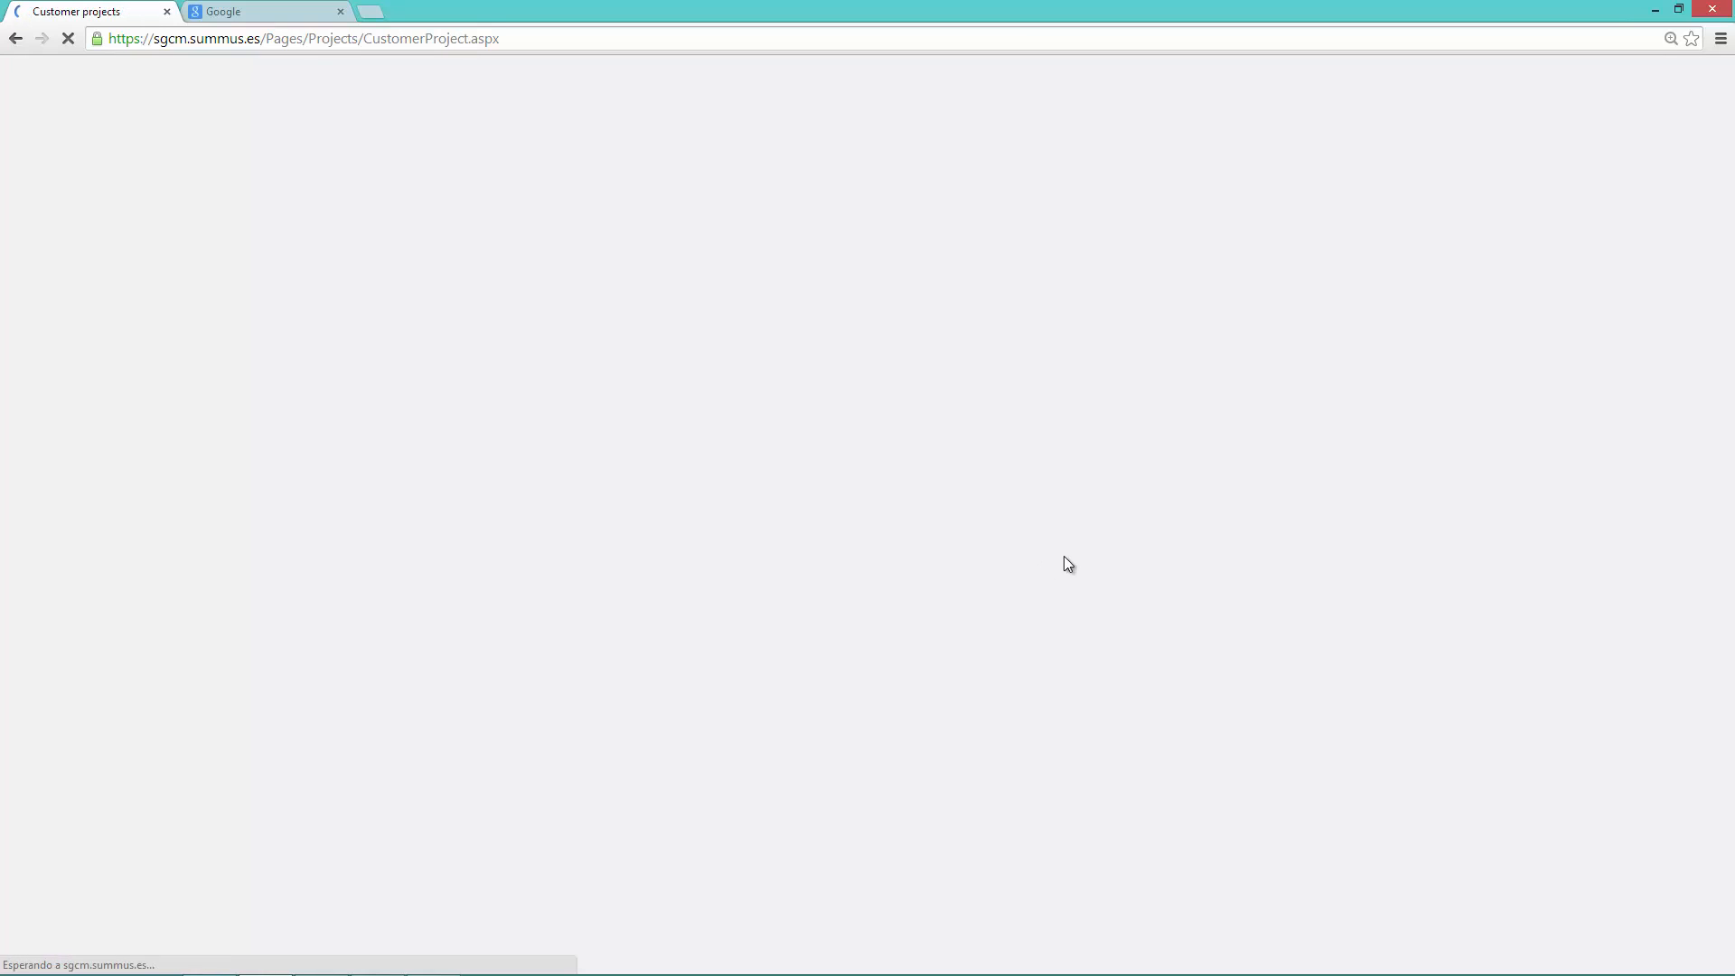
{"action": "scroll", "coordinate": [1138, 560], "scroll_direction": "down", "scroll_amount": 10}
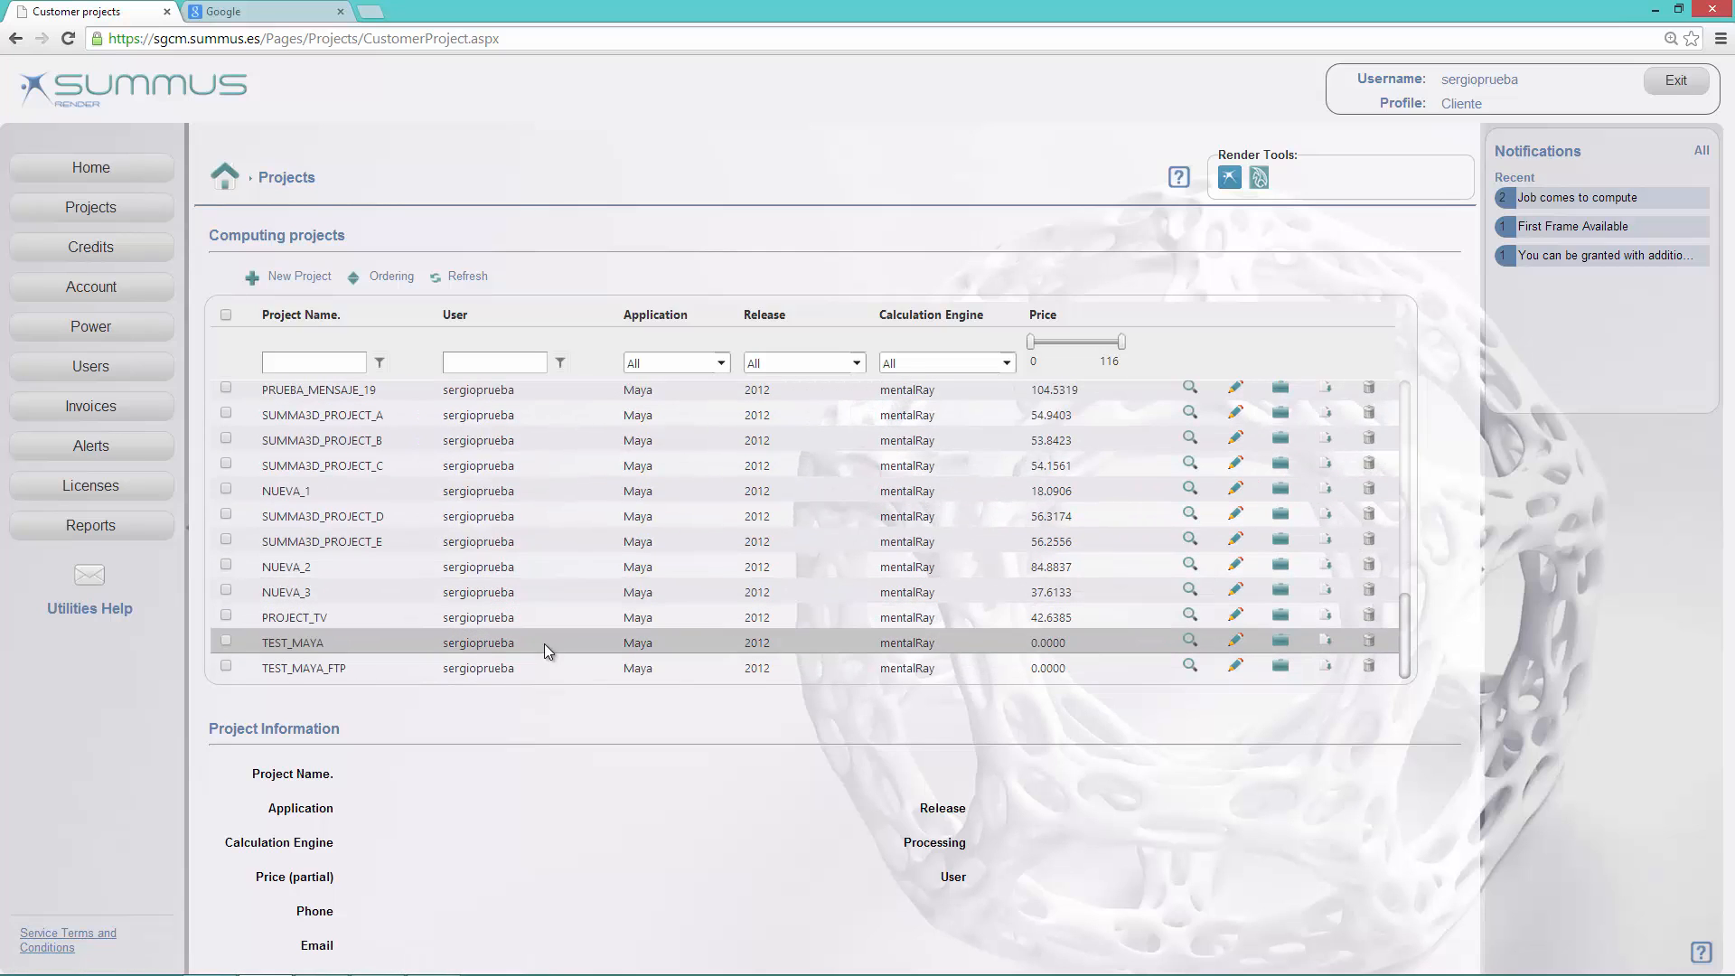
{"action": "left_click", "coordinate": [536, 647]}
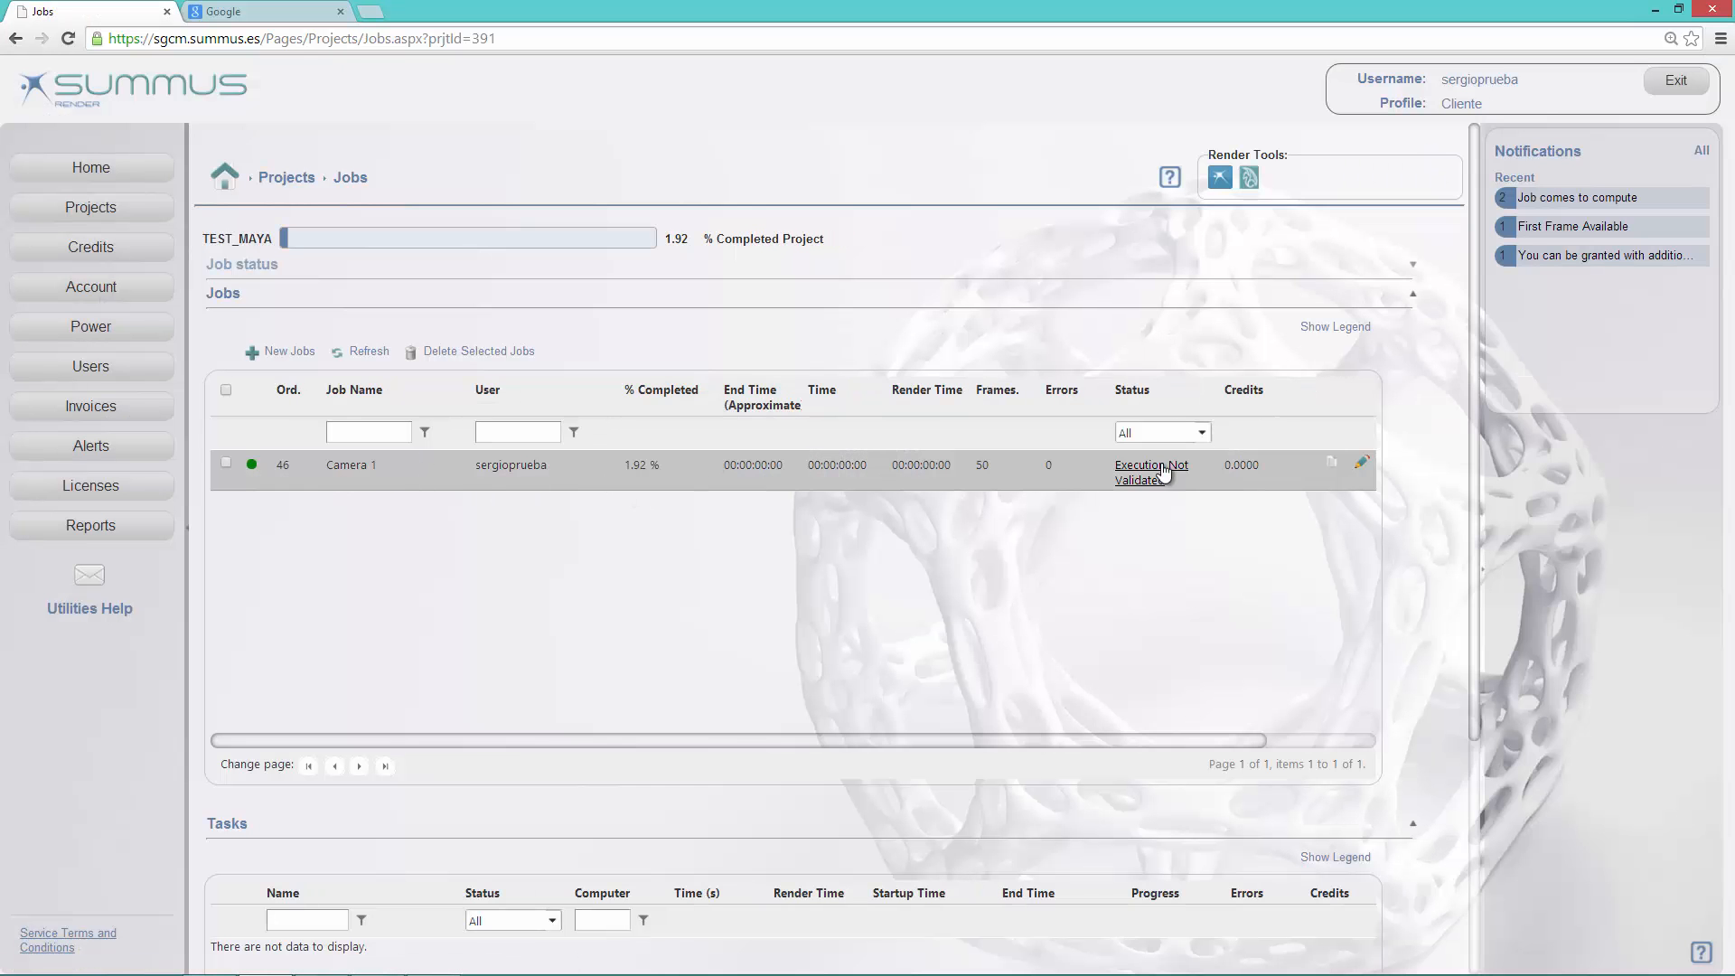
{"action": "scroll", "coordinate": [1472, 627], "scroll_direction": "down", "scroll_amount": 2}
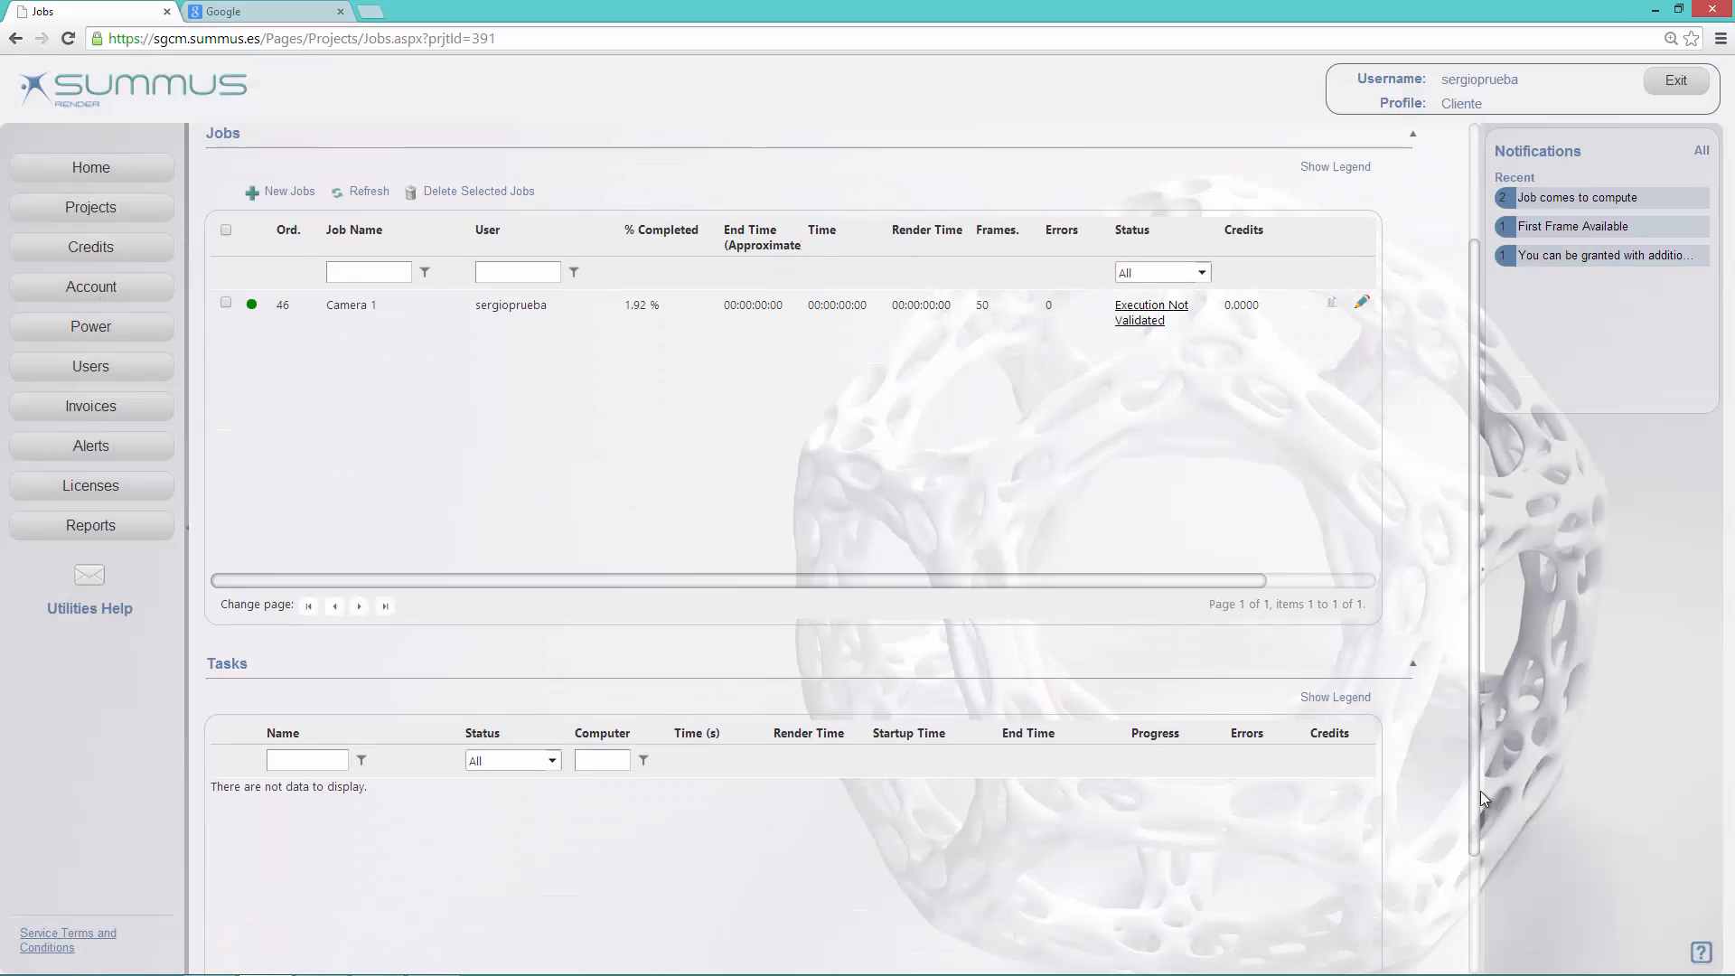
{"action": "scroll", "coordinate": [1480, 799], "scroll_direction": "down", "scroll_amount": 1}
{"action": "left_click", "coordinate": [900, 224]}
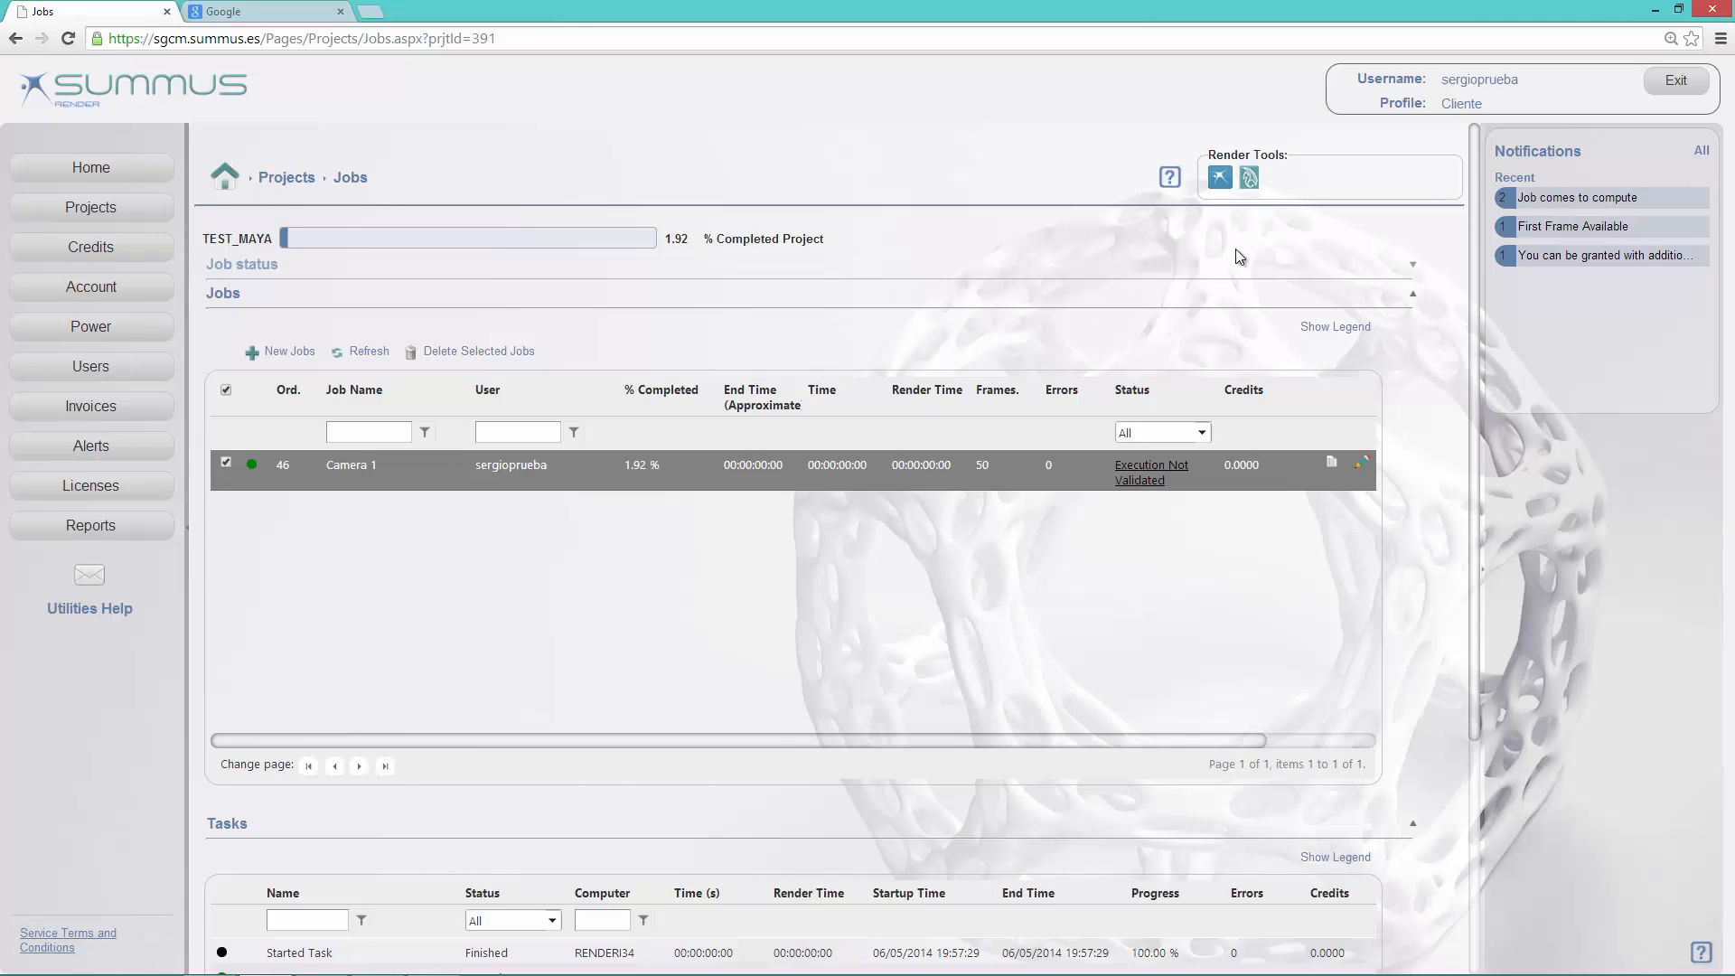
{"action": "left_click", "coordinate": [1654, 8]}
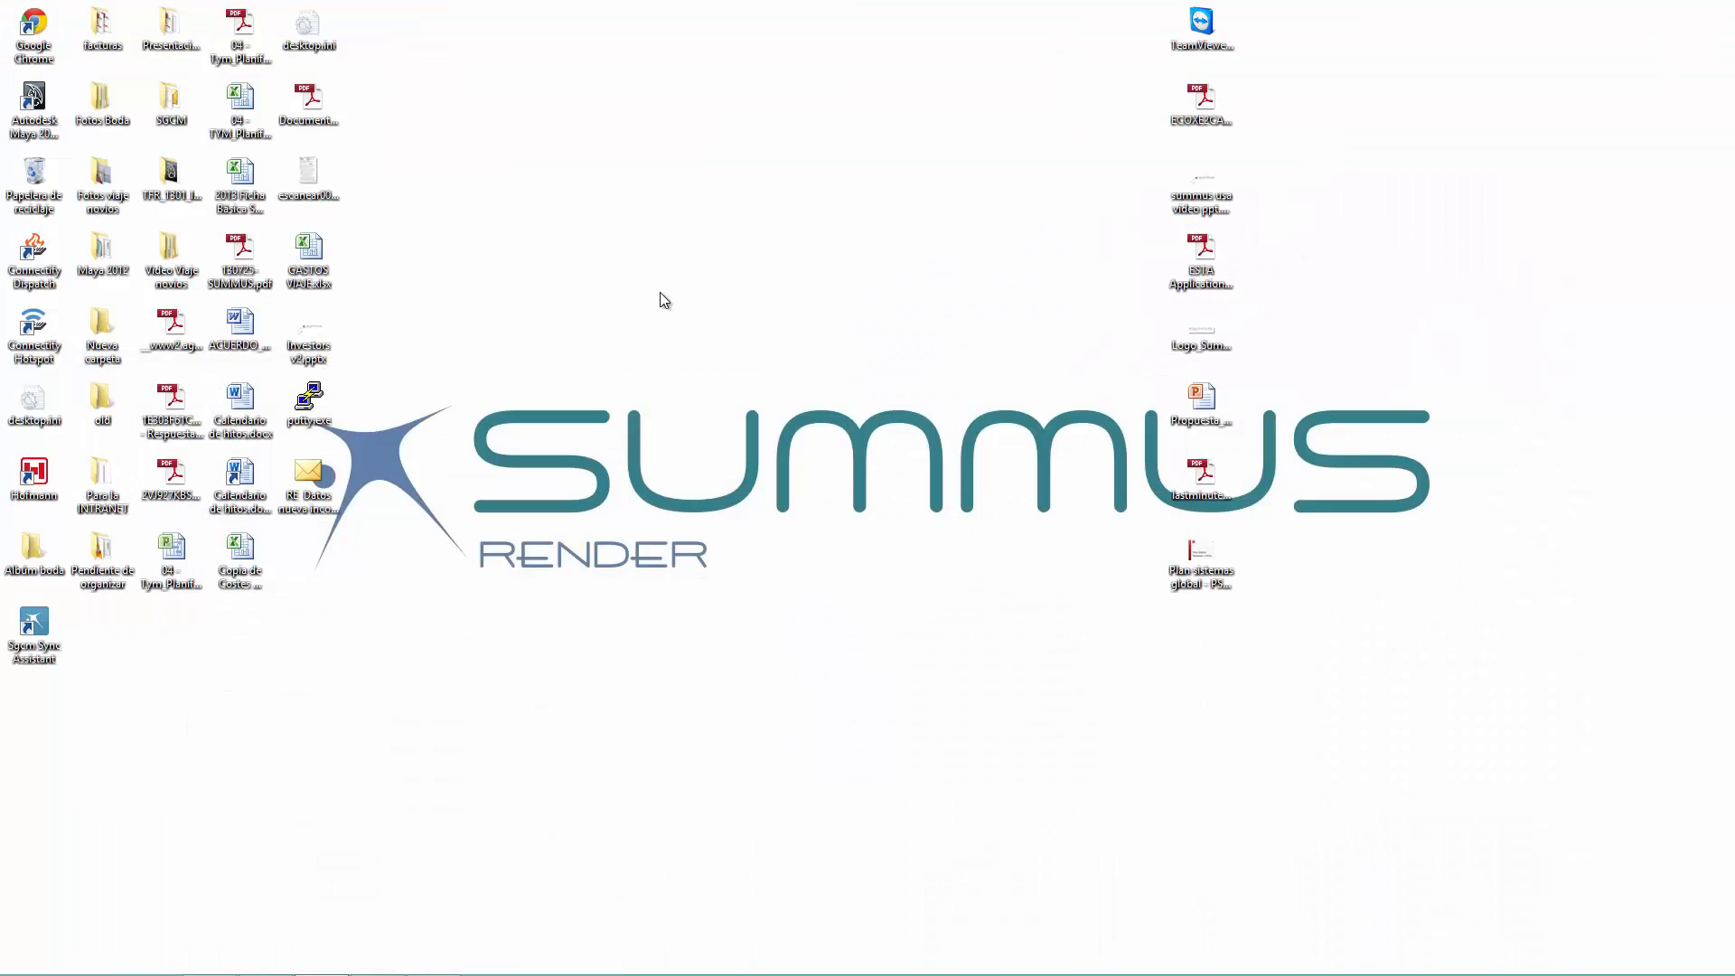
{"action": "double_click", "coordinate": [33, 101]}
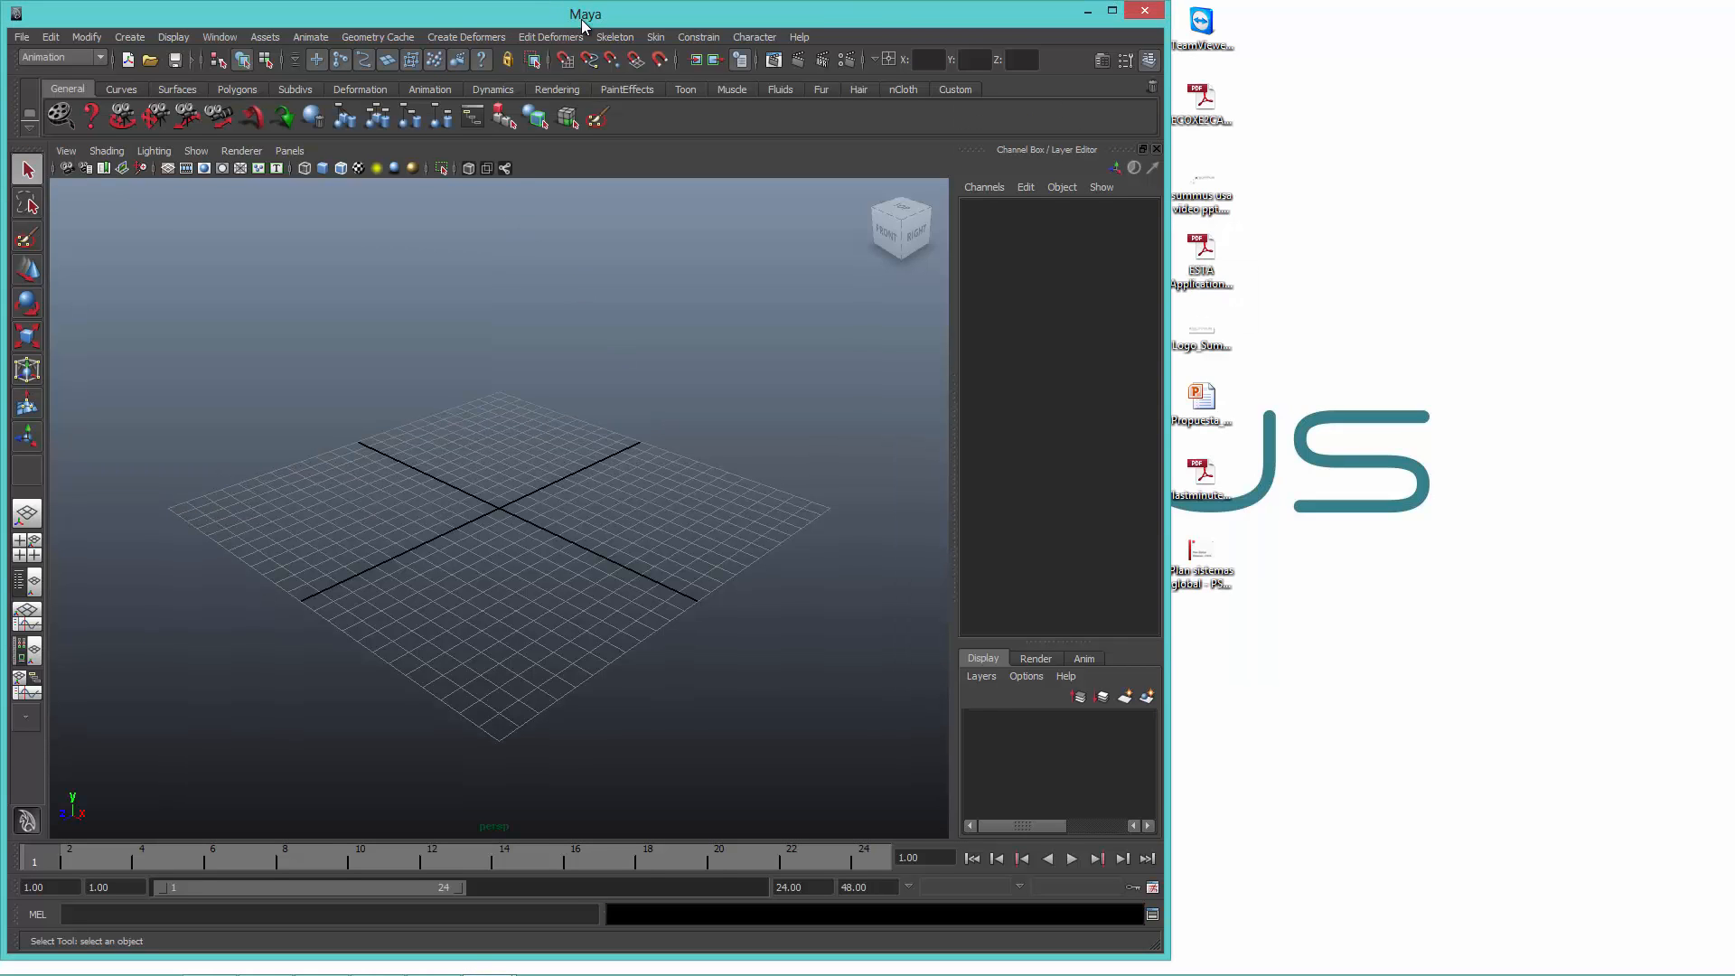
{"action": "double_click", "coordinate": [583, 24]}
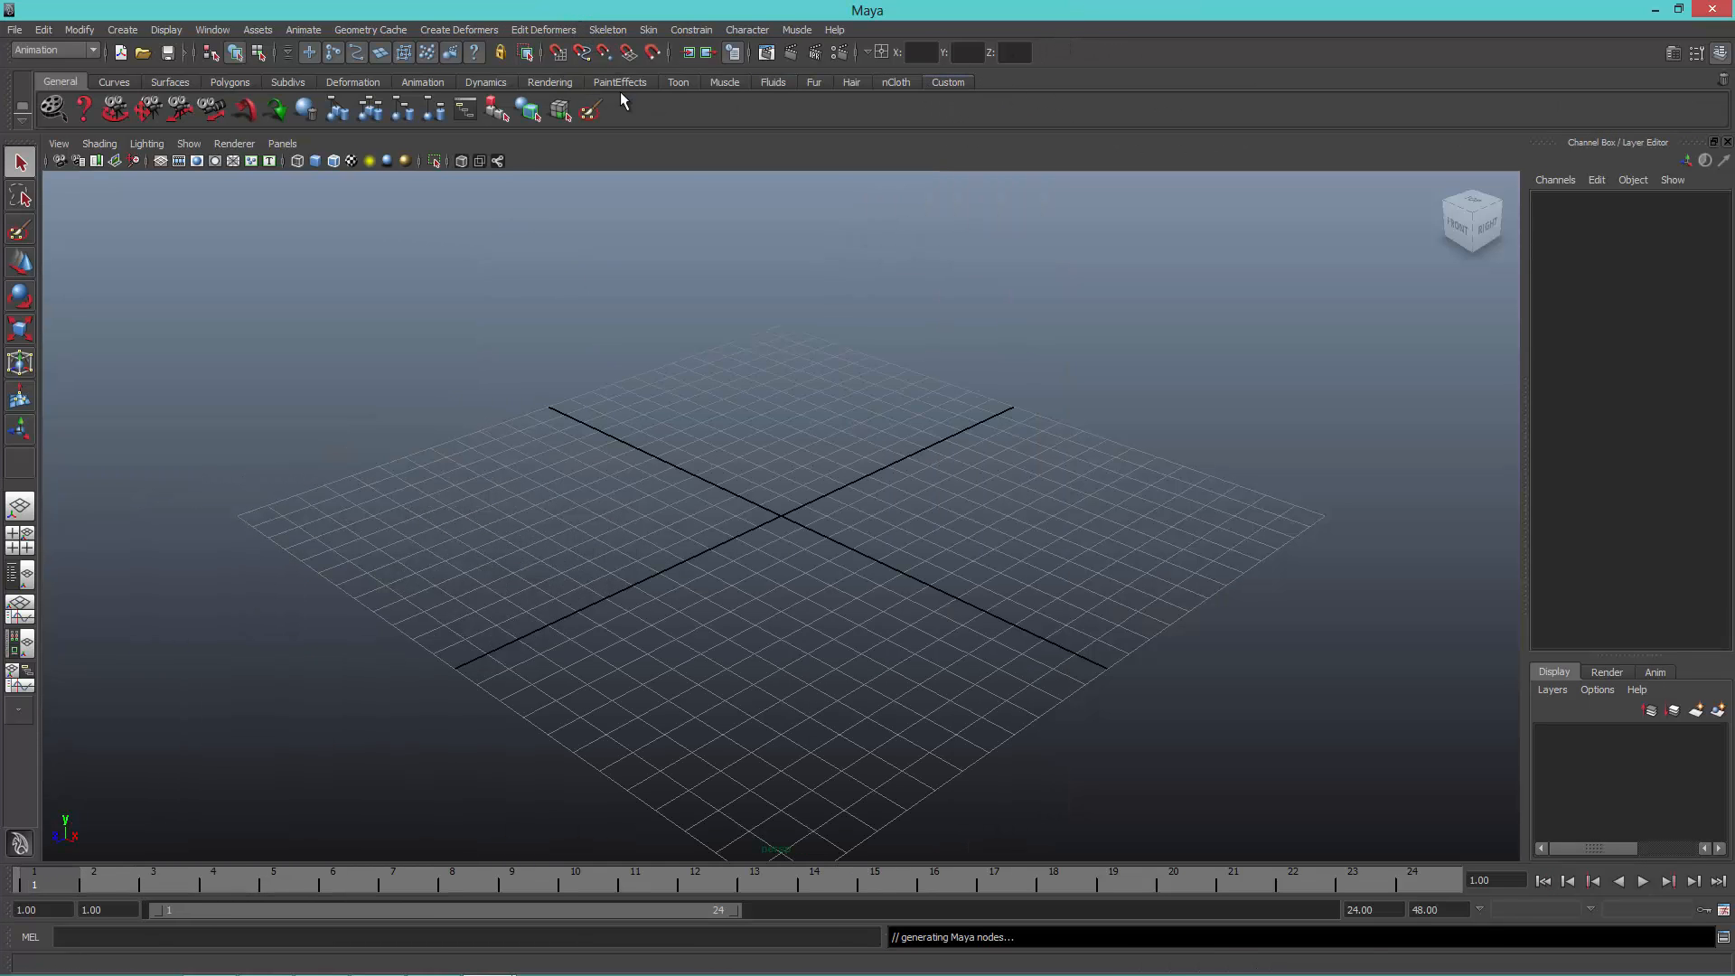
{"action": "left_click", "coordinate": [1713, 9]}
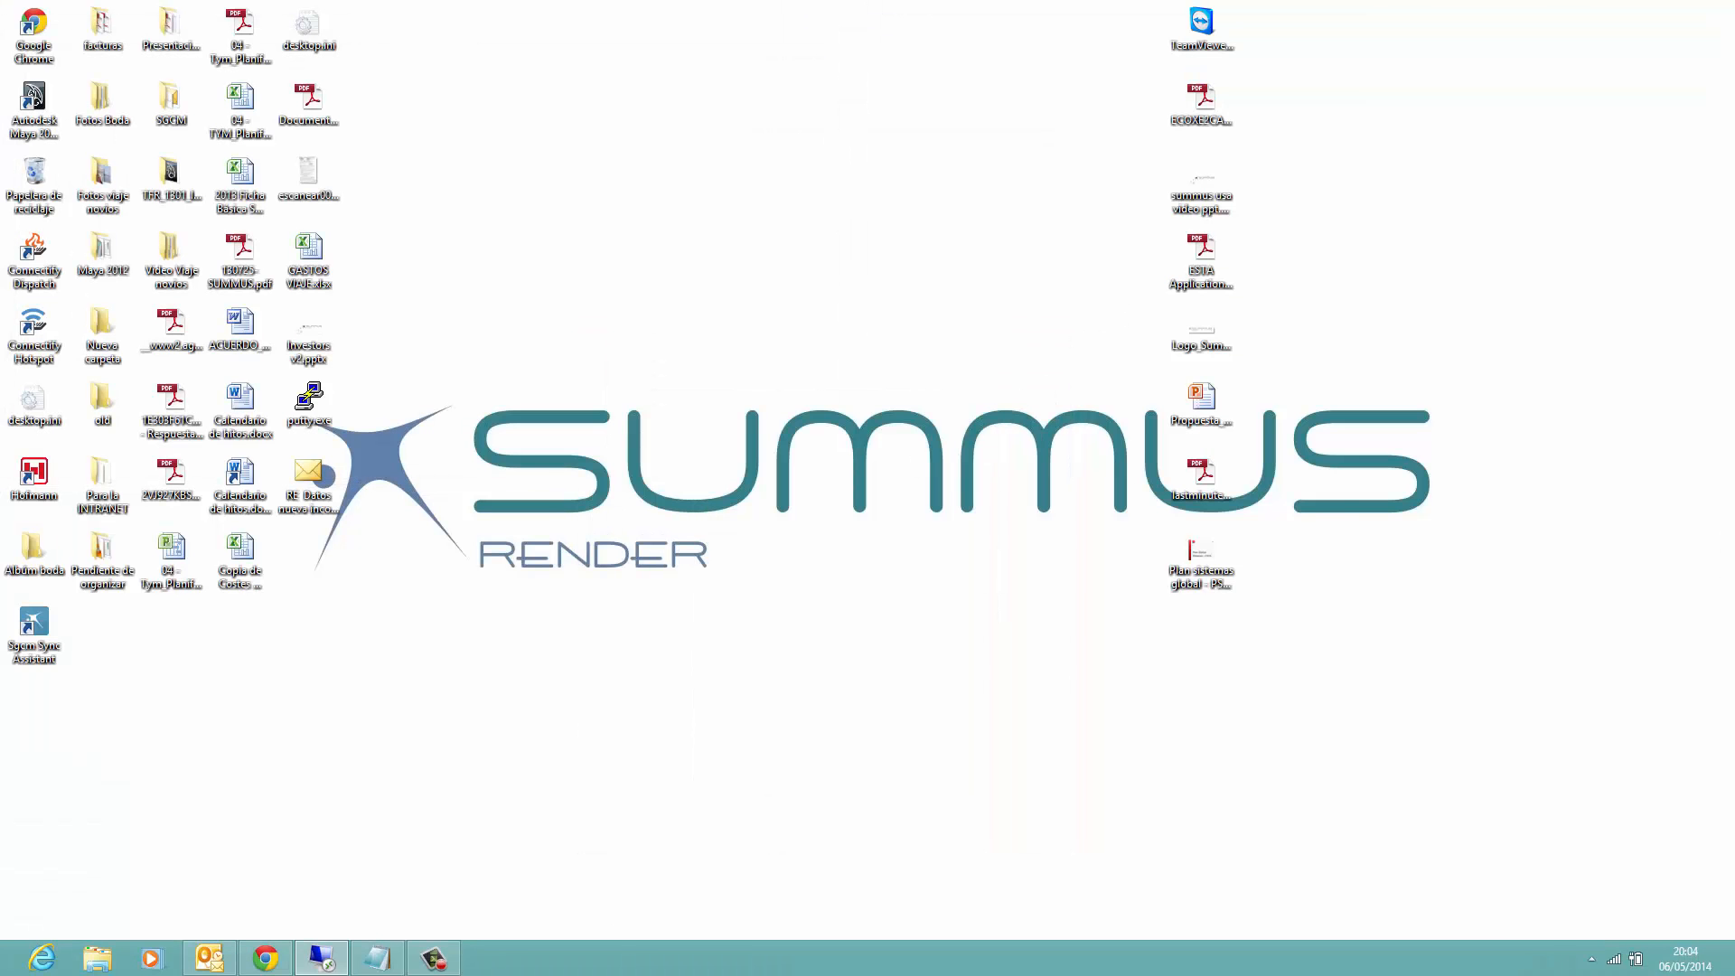
Step: Switch to Chrome, keep the flagged Sgcm Render Cloud installer download, and start its setup in English (United States)
{"action": "mouse_move", "coordinate": [322, 972]}
{"action": "left_click", "coordinate": [267, 959]}
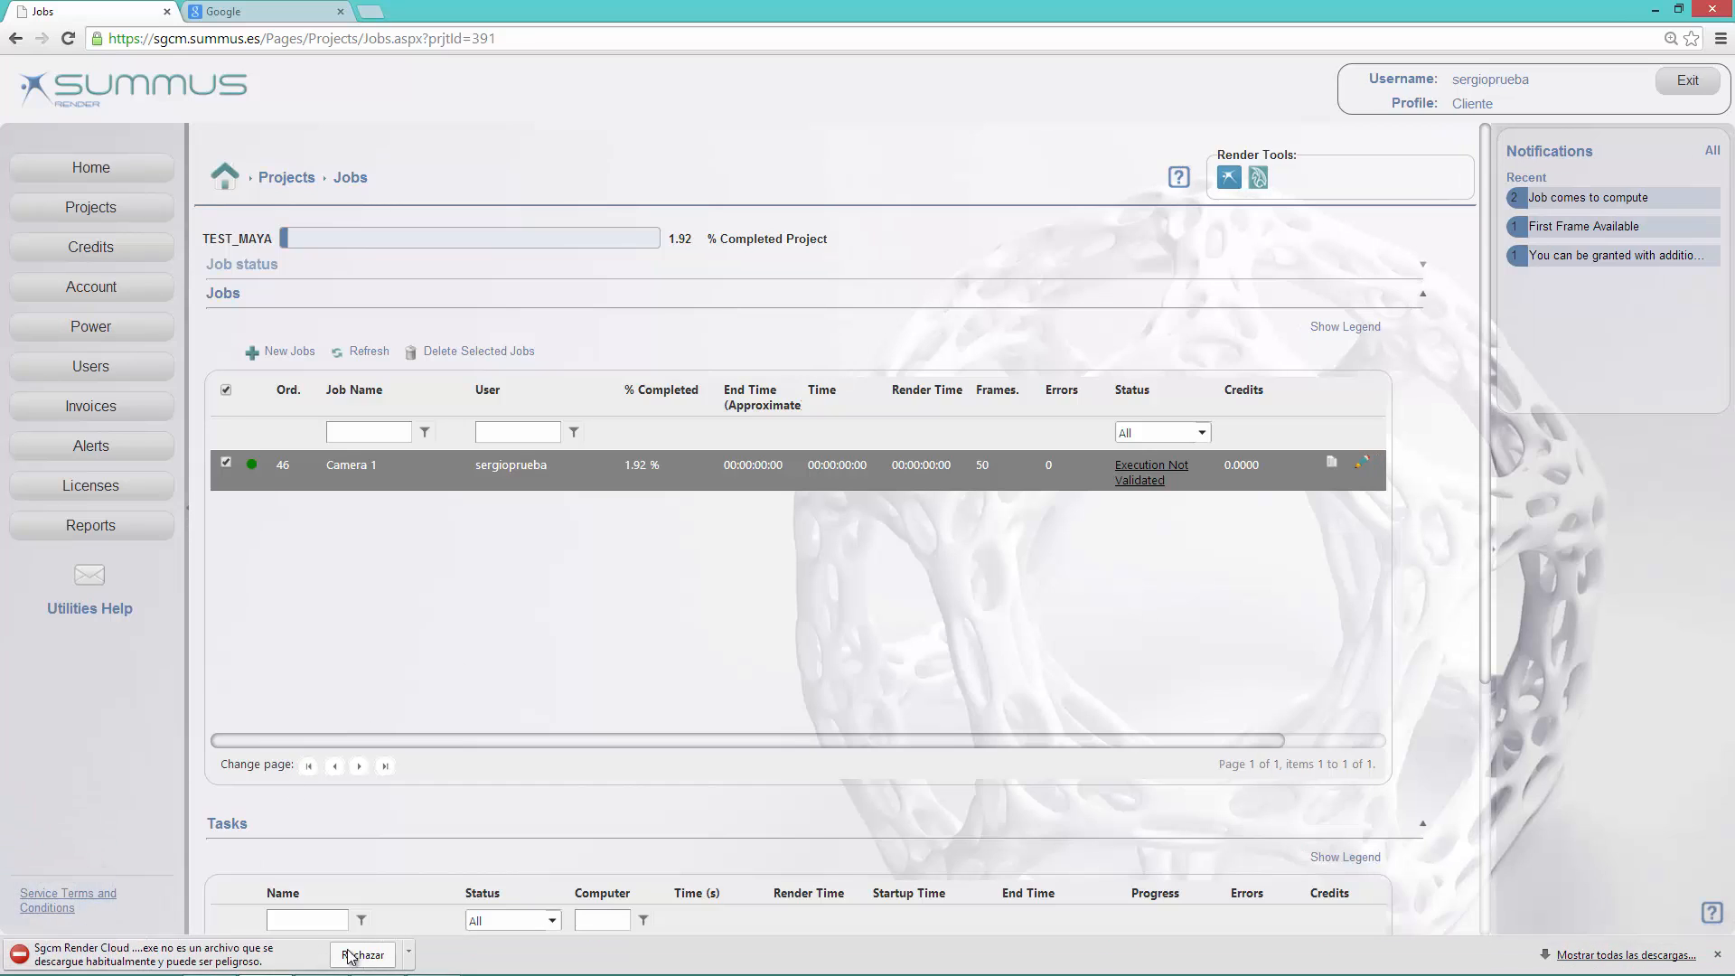
{"action": "left_click", "coordinate": [409, 953]}
{"action": "left_click", "coordinate": [435, 897]}
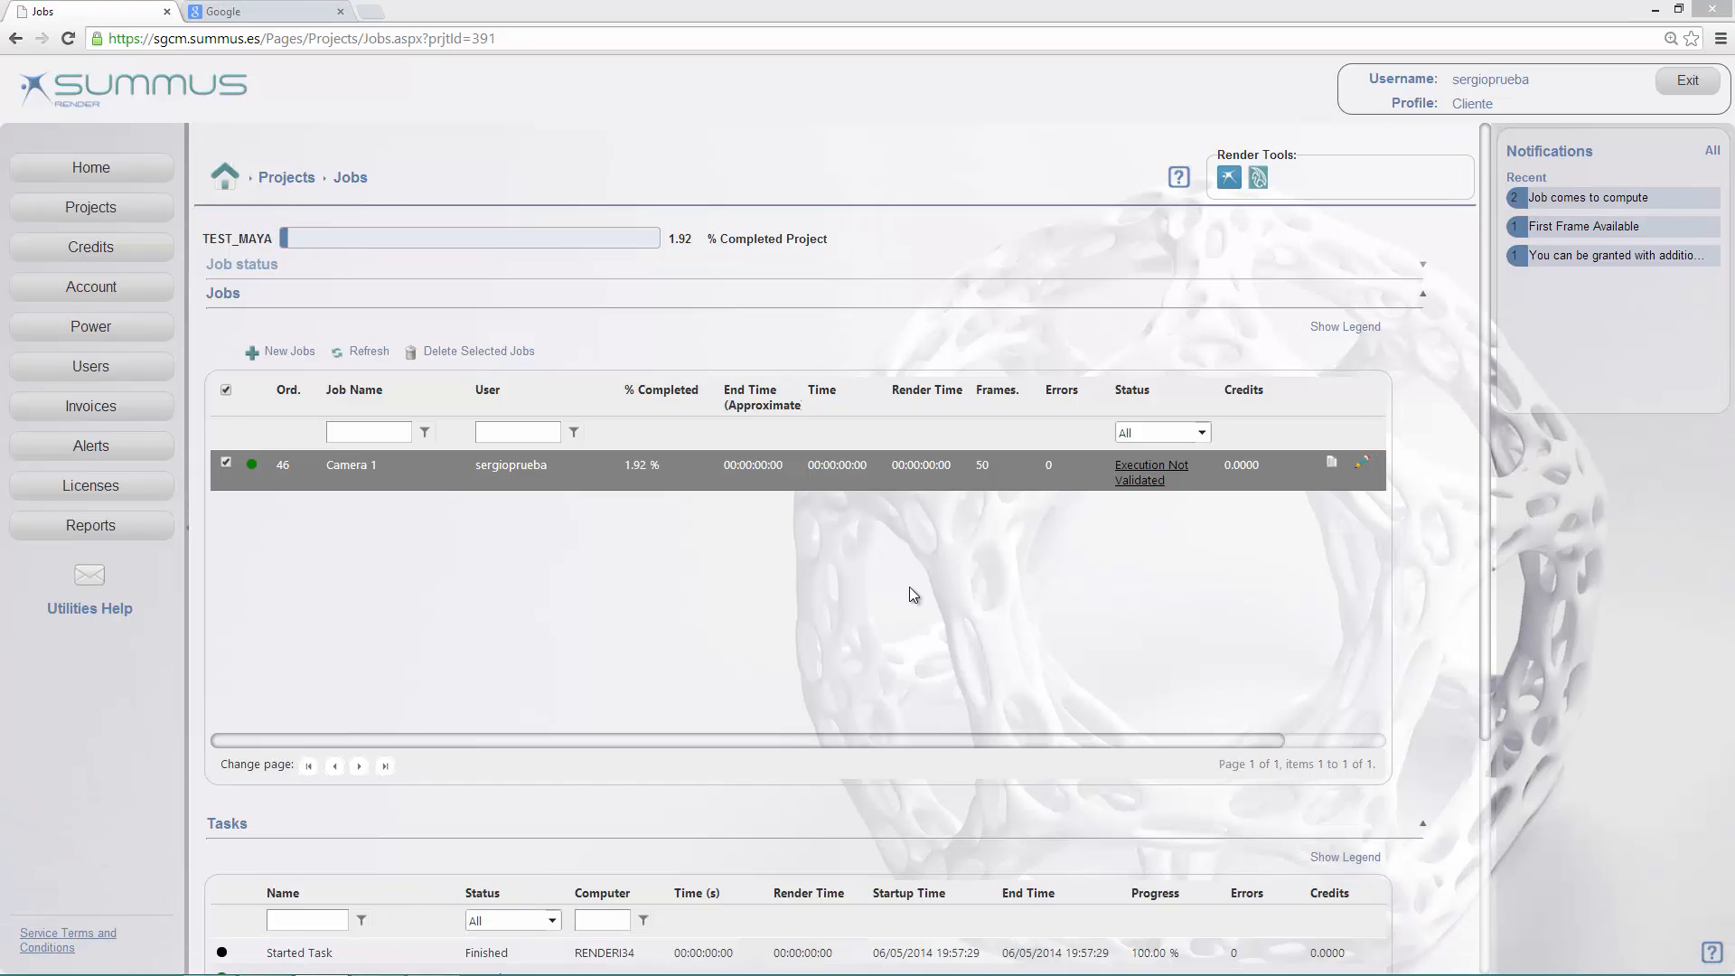
{"action": "left_click", "coordinate": [1001, 503]}
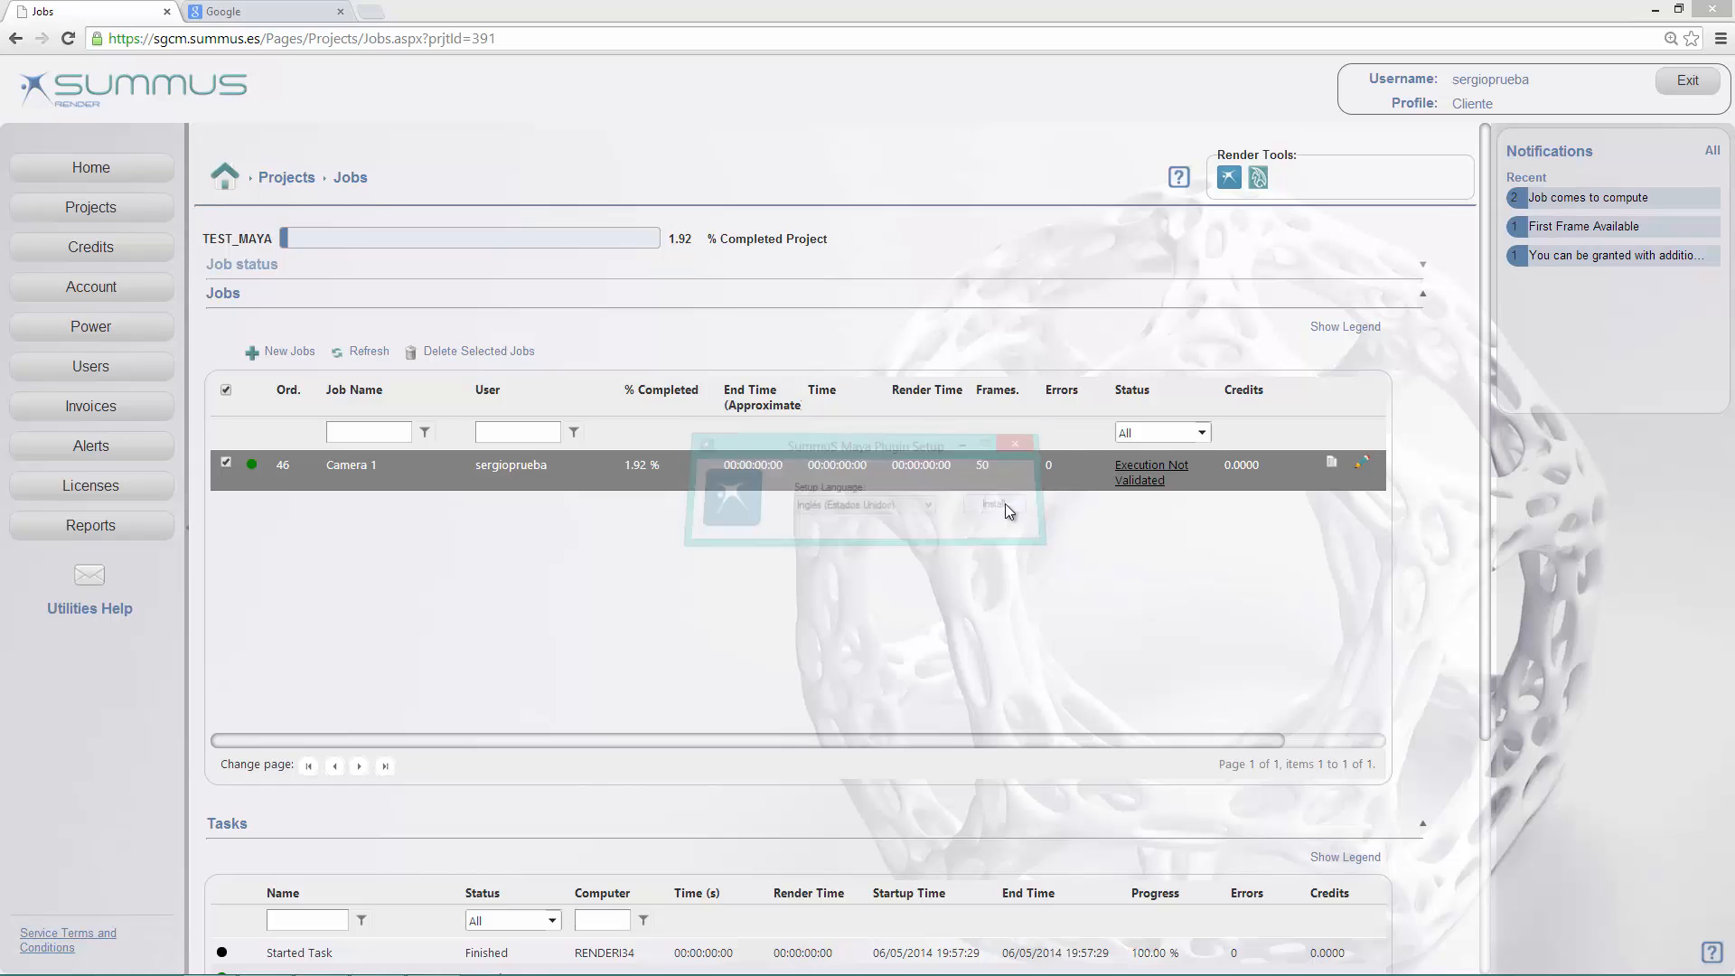
Step: Install Sgcm Render Cloud for Maya in the default SummuS folder under Program Files (x86) and close the installer
{"action": "left_click", "coordinate": [1035, 650]}
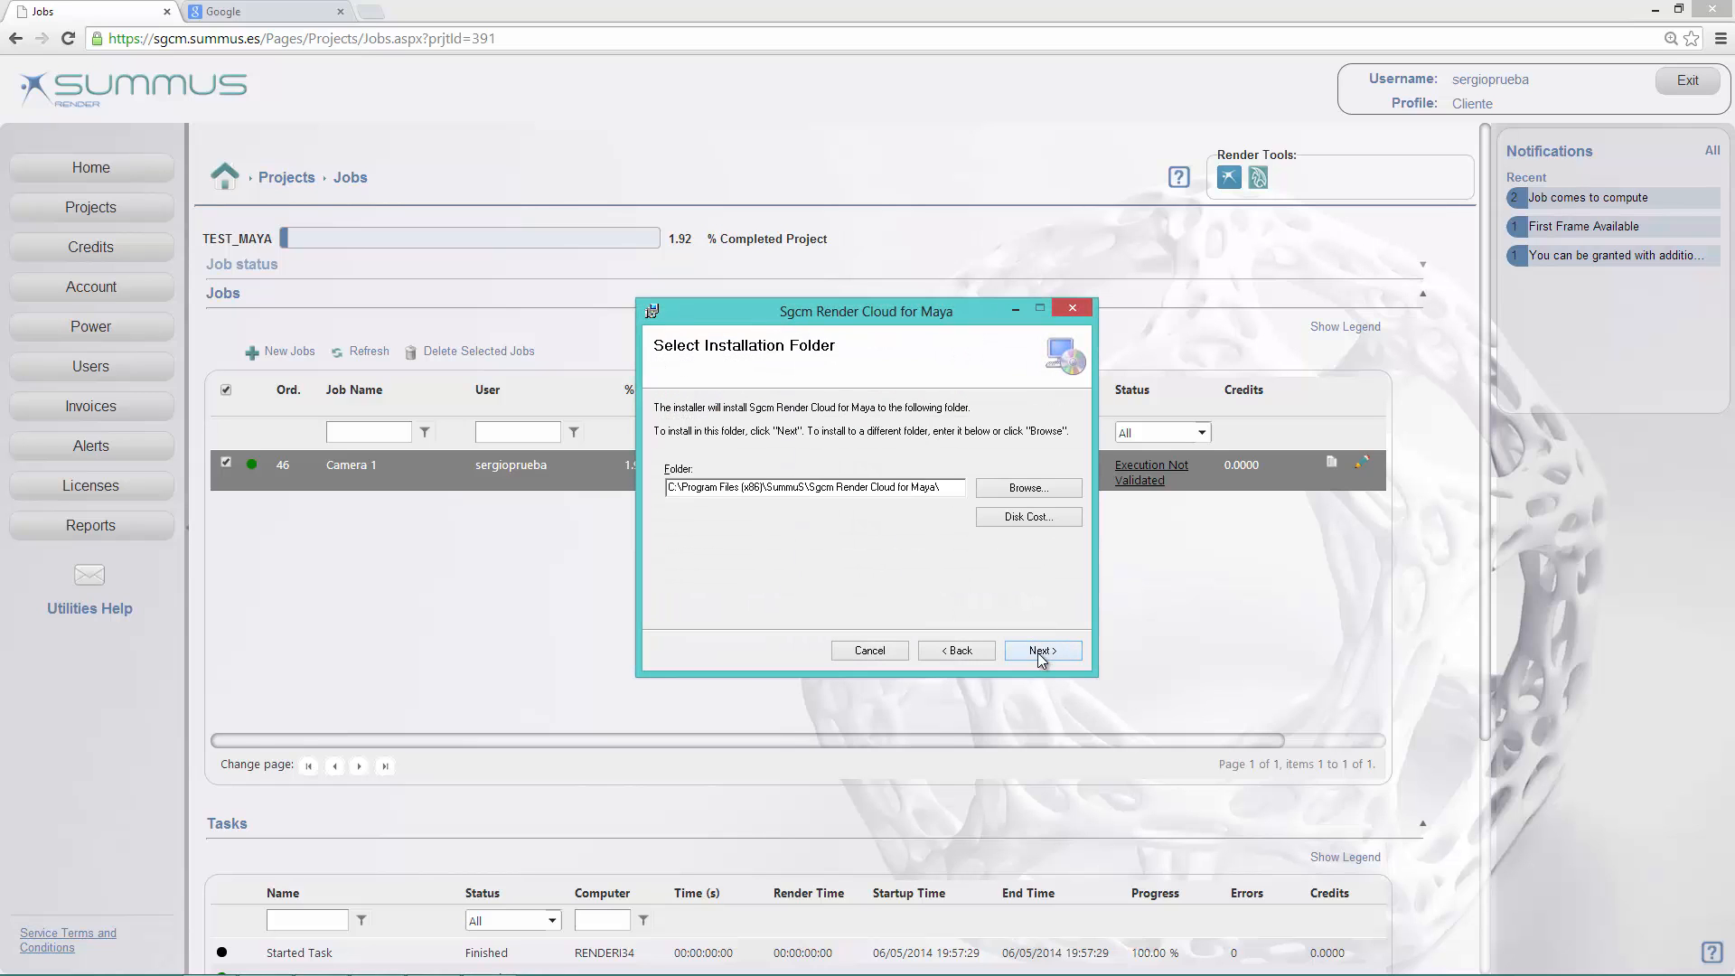
{"action": "left_click", "coordinate": [1037, 652]}
{"action": "left_click", "coordinate": [1037, 653]}
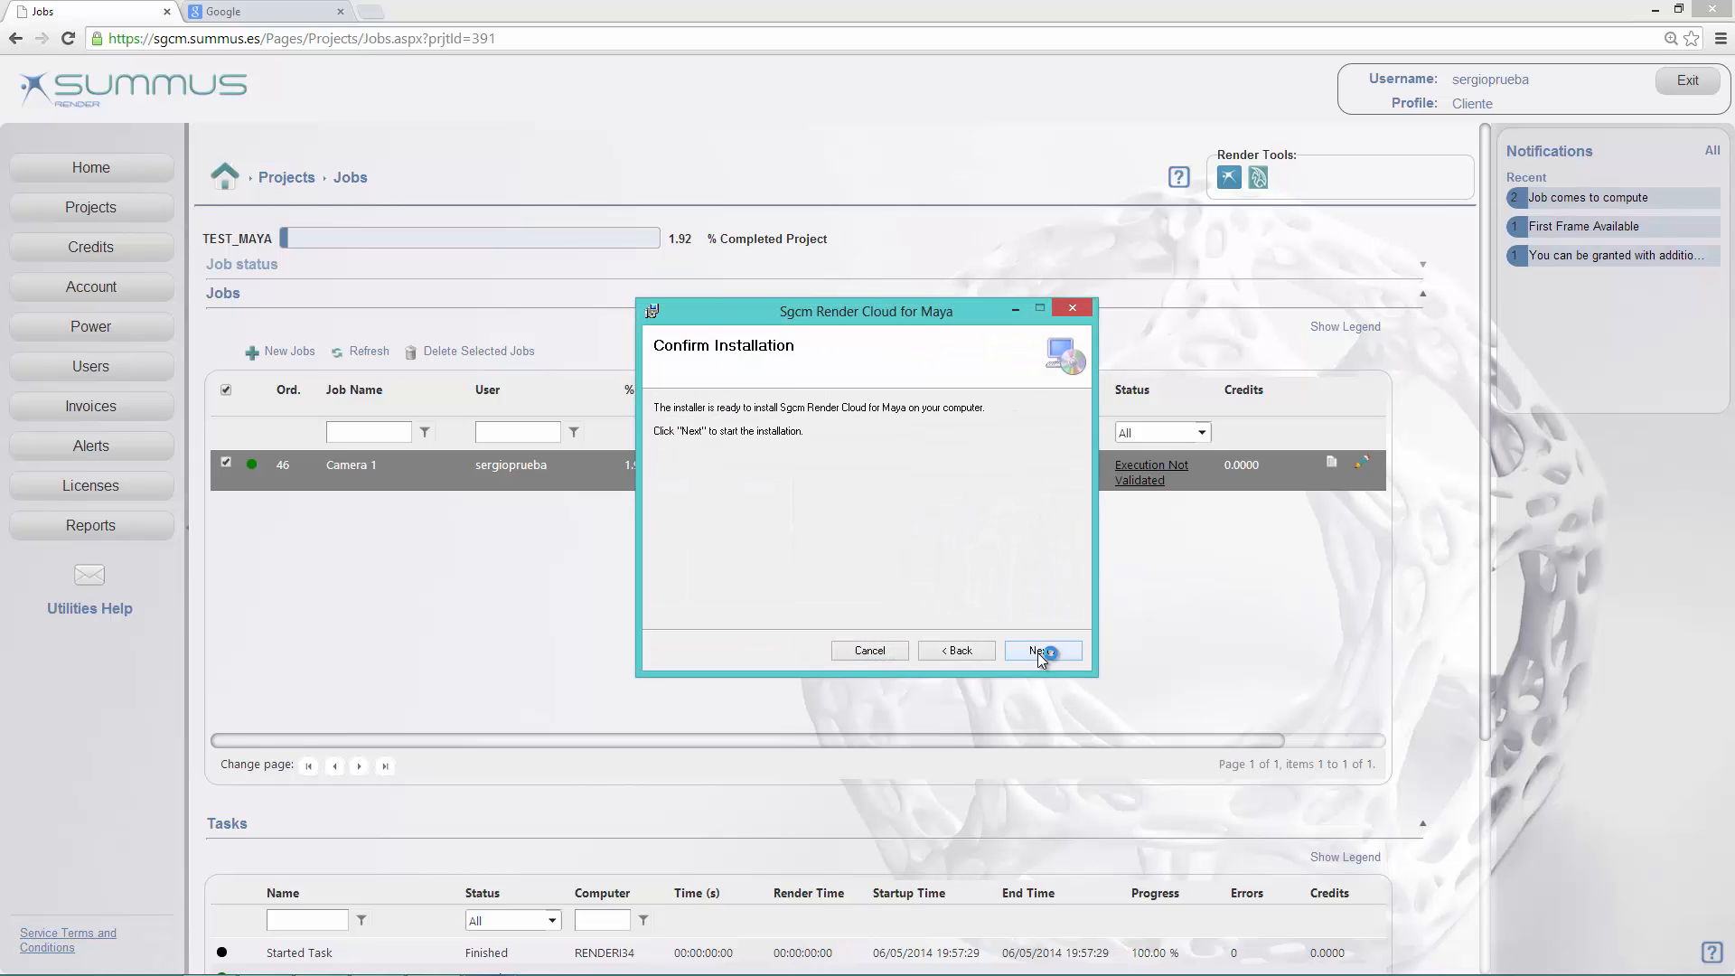
{"action": "left_click", "coordinate": [1037, 652]}
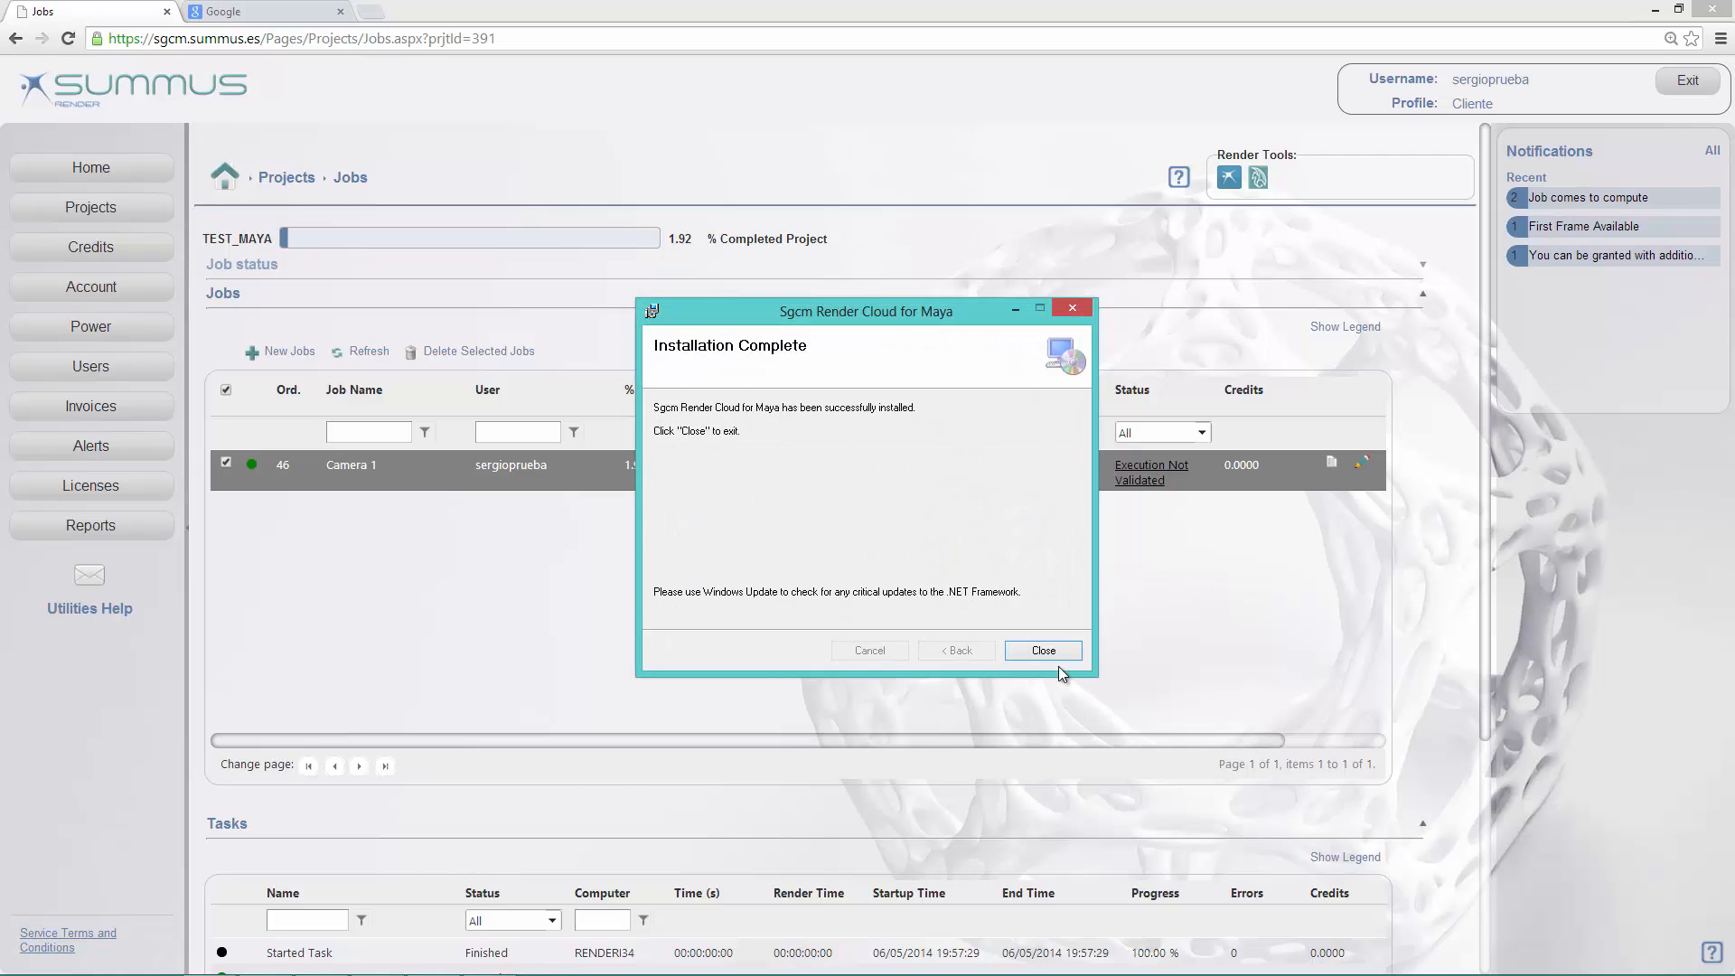
{"action": "left_click", "coordinate": [1060, 648]}
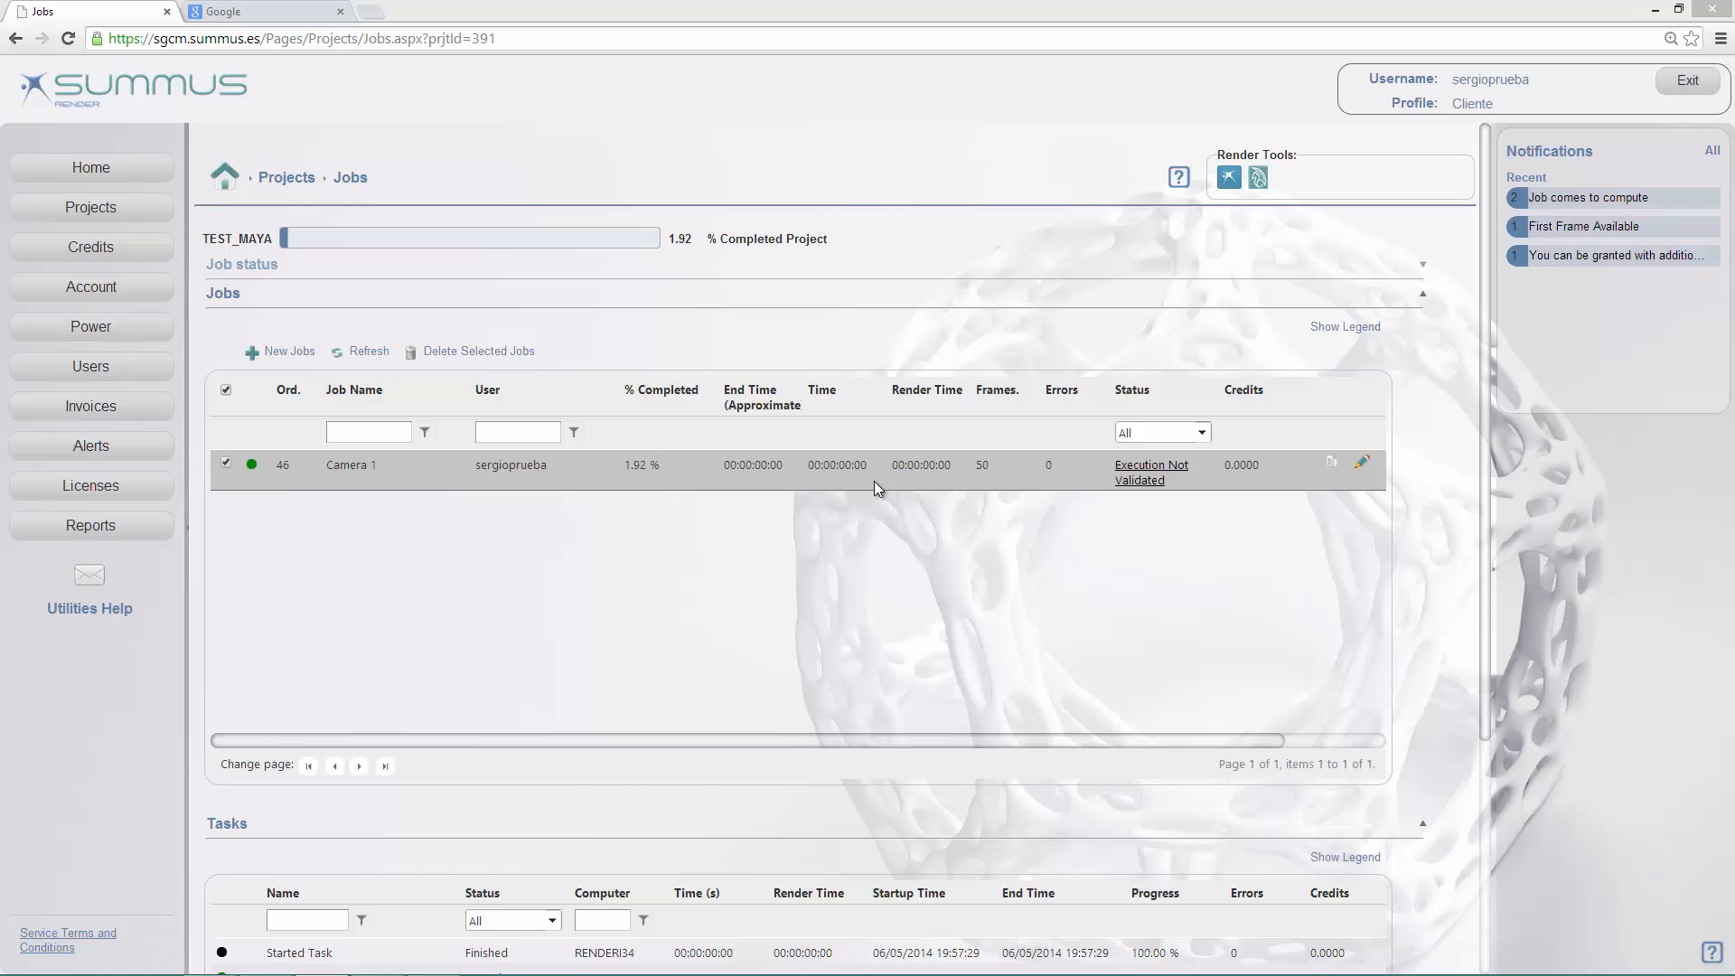
Step: Start Autodesk Maya 2012 from the desktop, maximize its window and dismiss the Essential Skills Movies window
{"action": "left_click", "coordinate": [1655, 9]}
{"action": "double_click", "coordinate": [33, 108]}
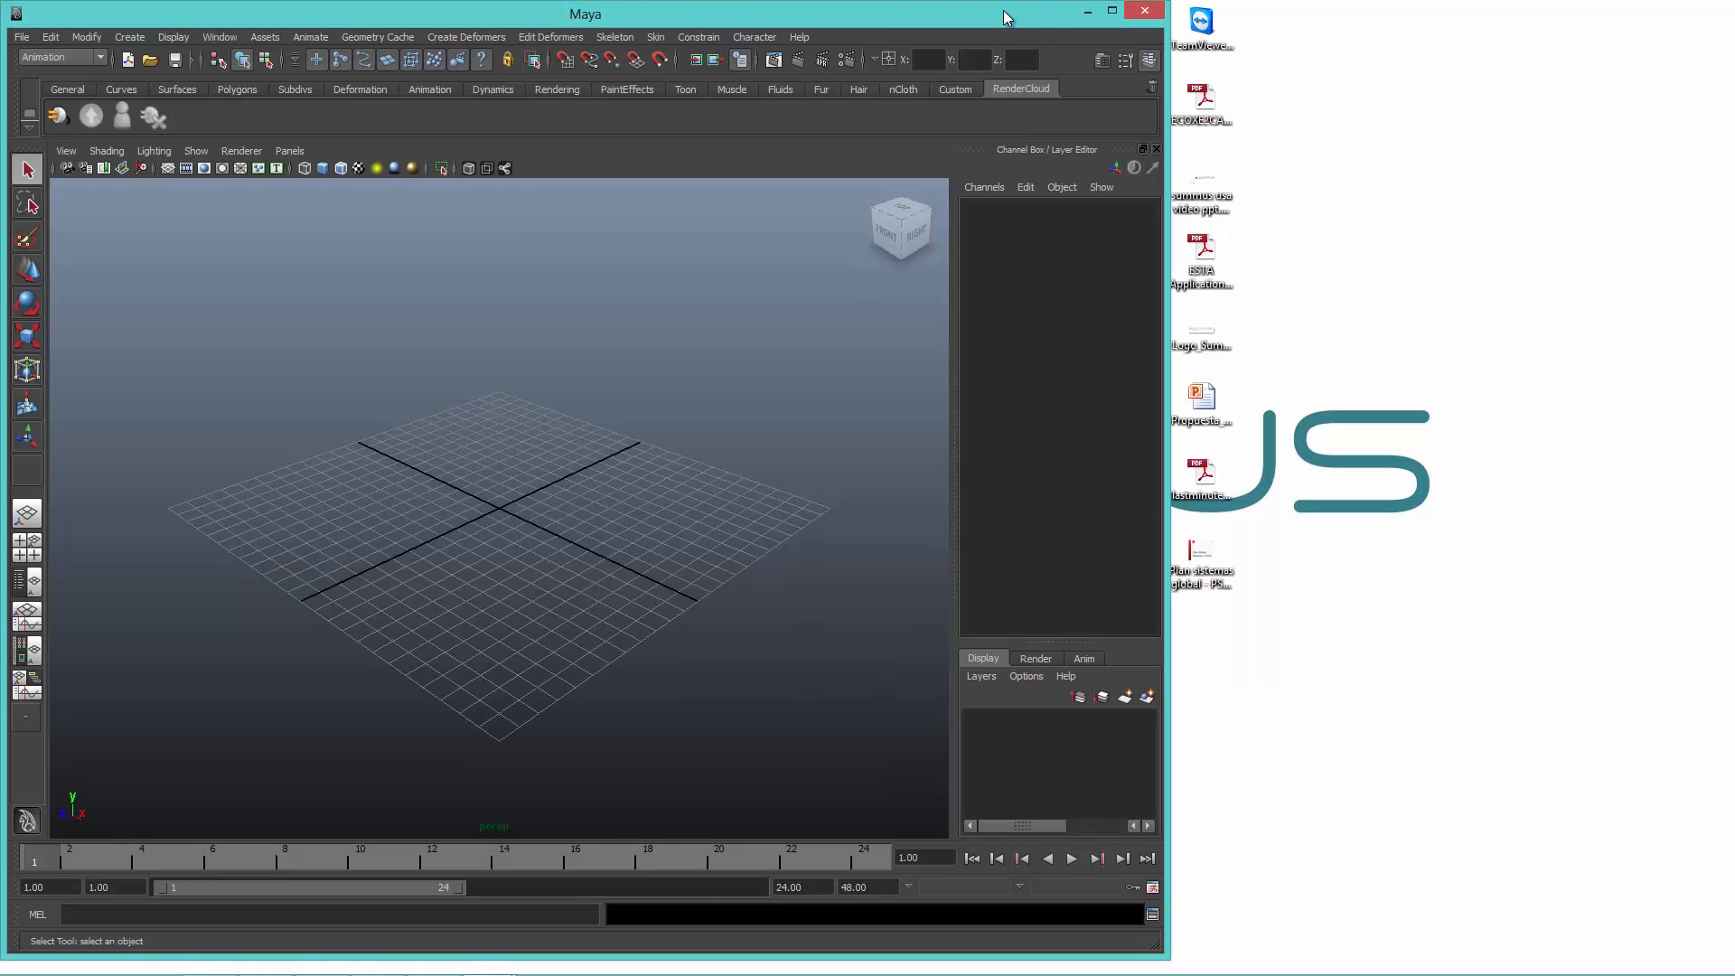
{"action": "double_click", "coordinate": [1004, 18]}
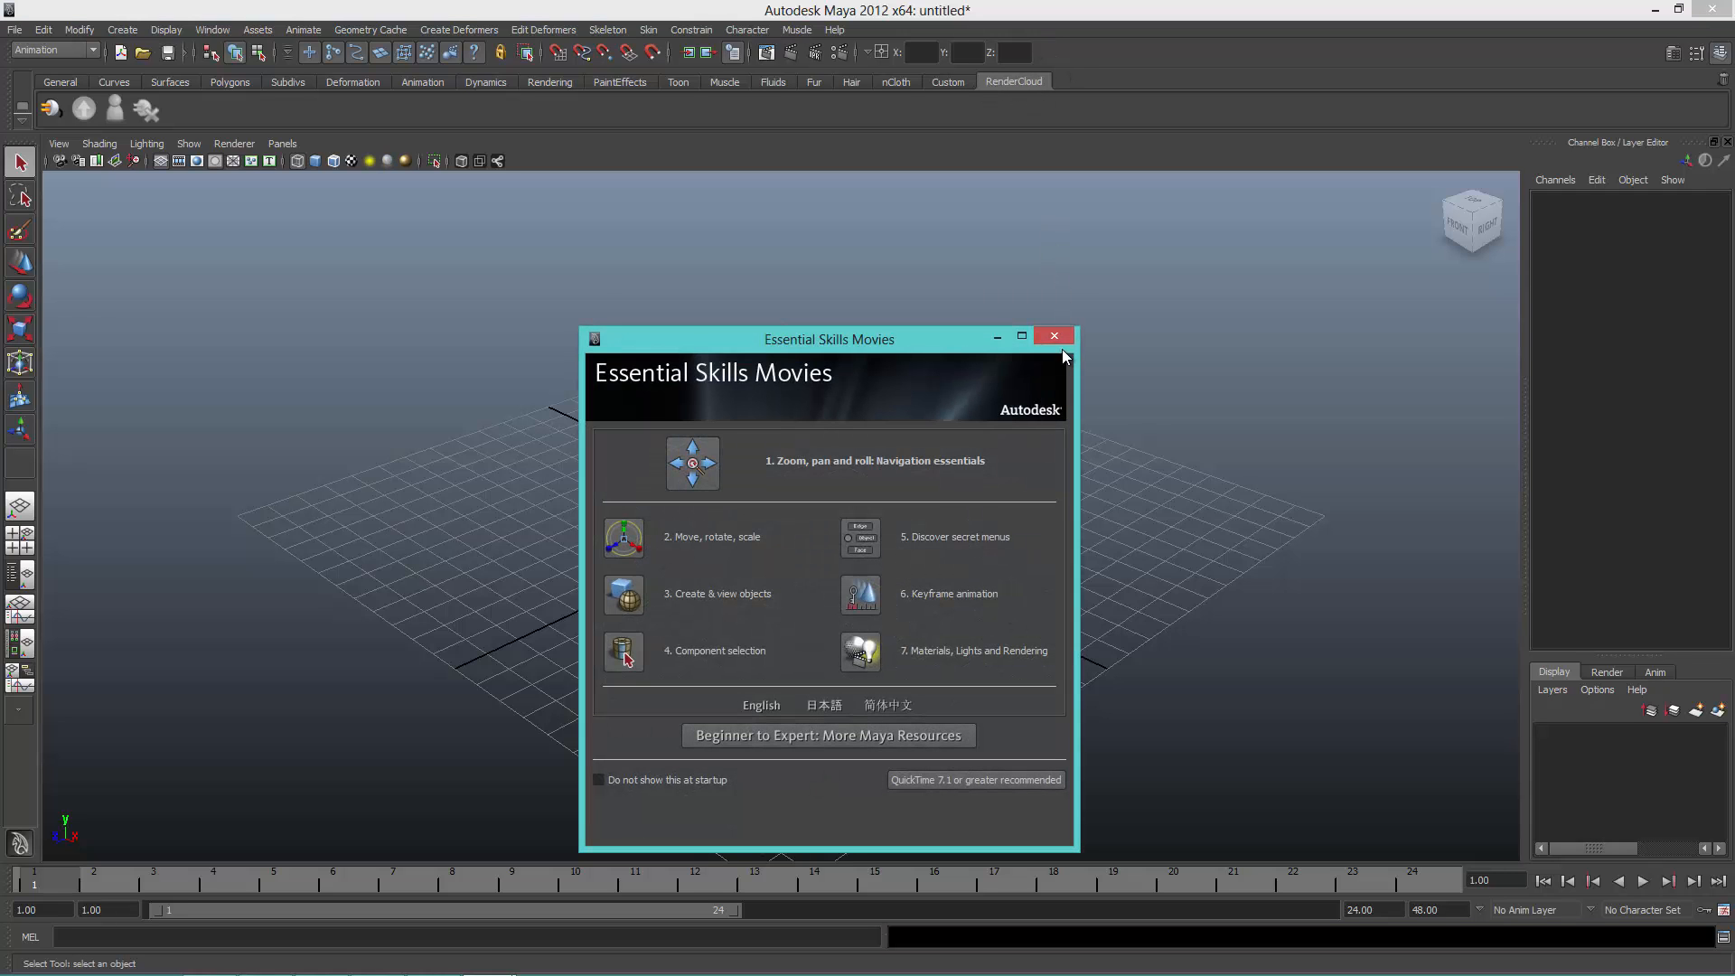
{"action": "left_click", "coordinate": [1053, 337]}
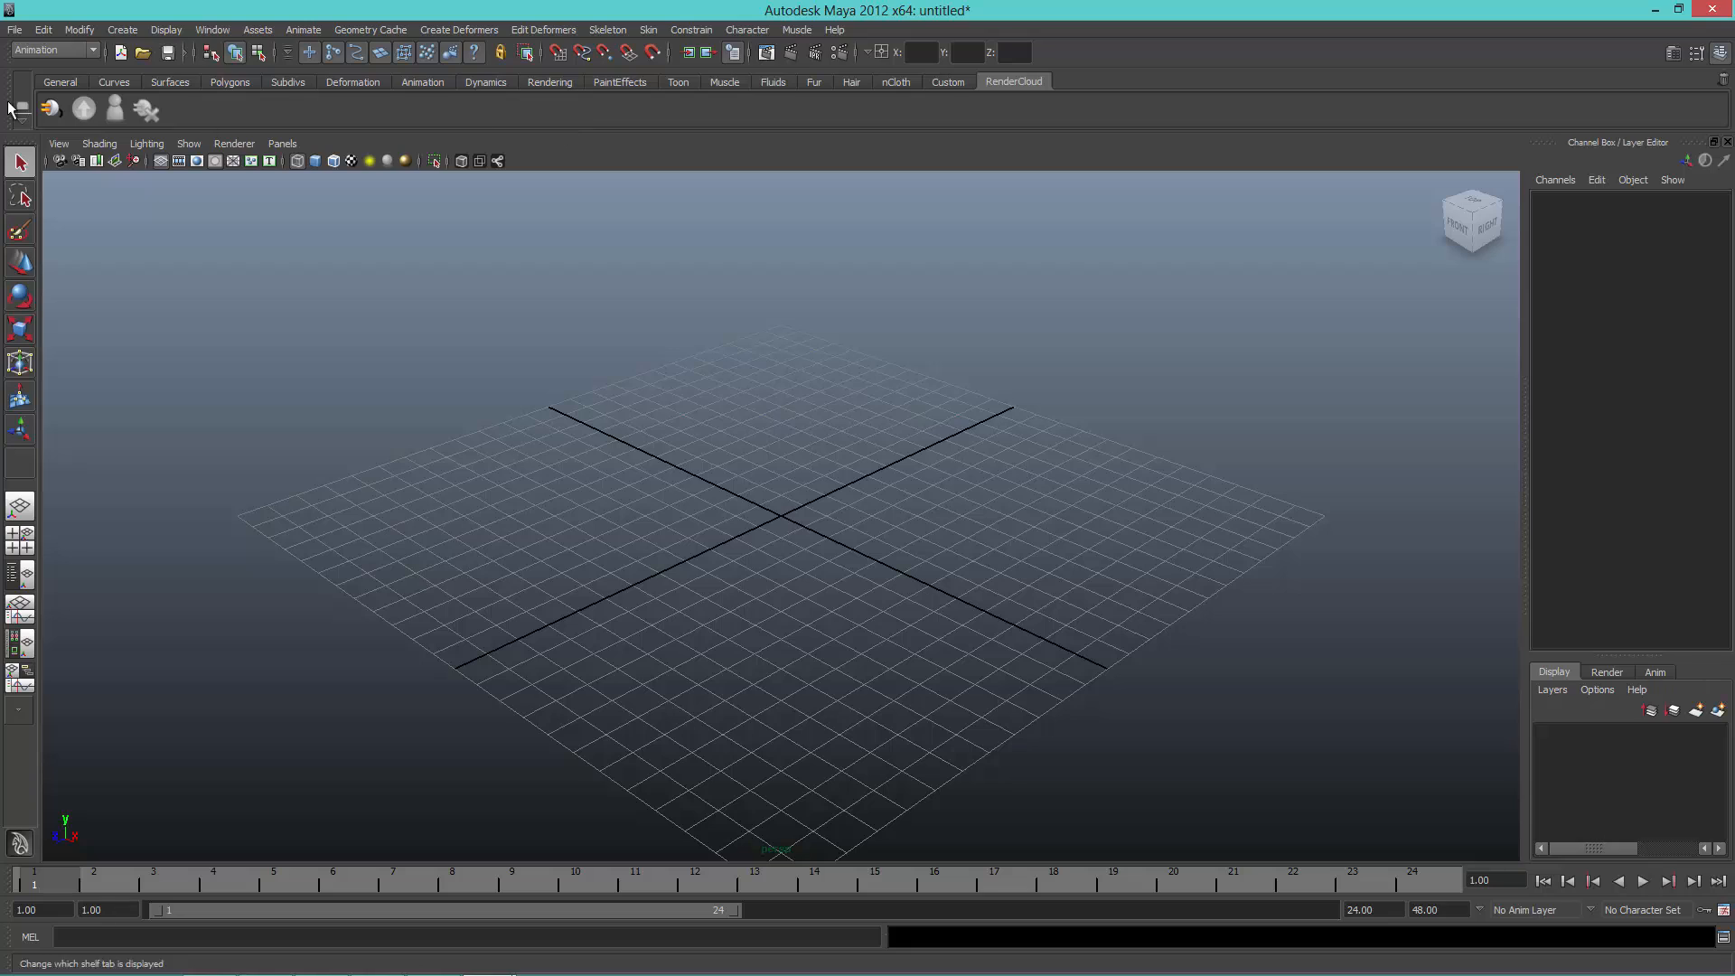
Step: Connect the RenderCloud plugin, dismiss its welcome message and show the hidden system tray programs
{"action": "left_click", "coordinate": [49, 109]}
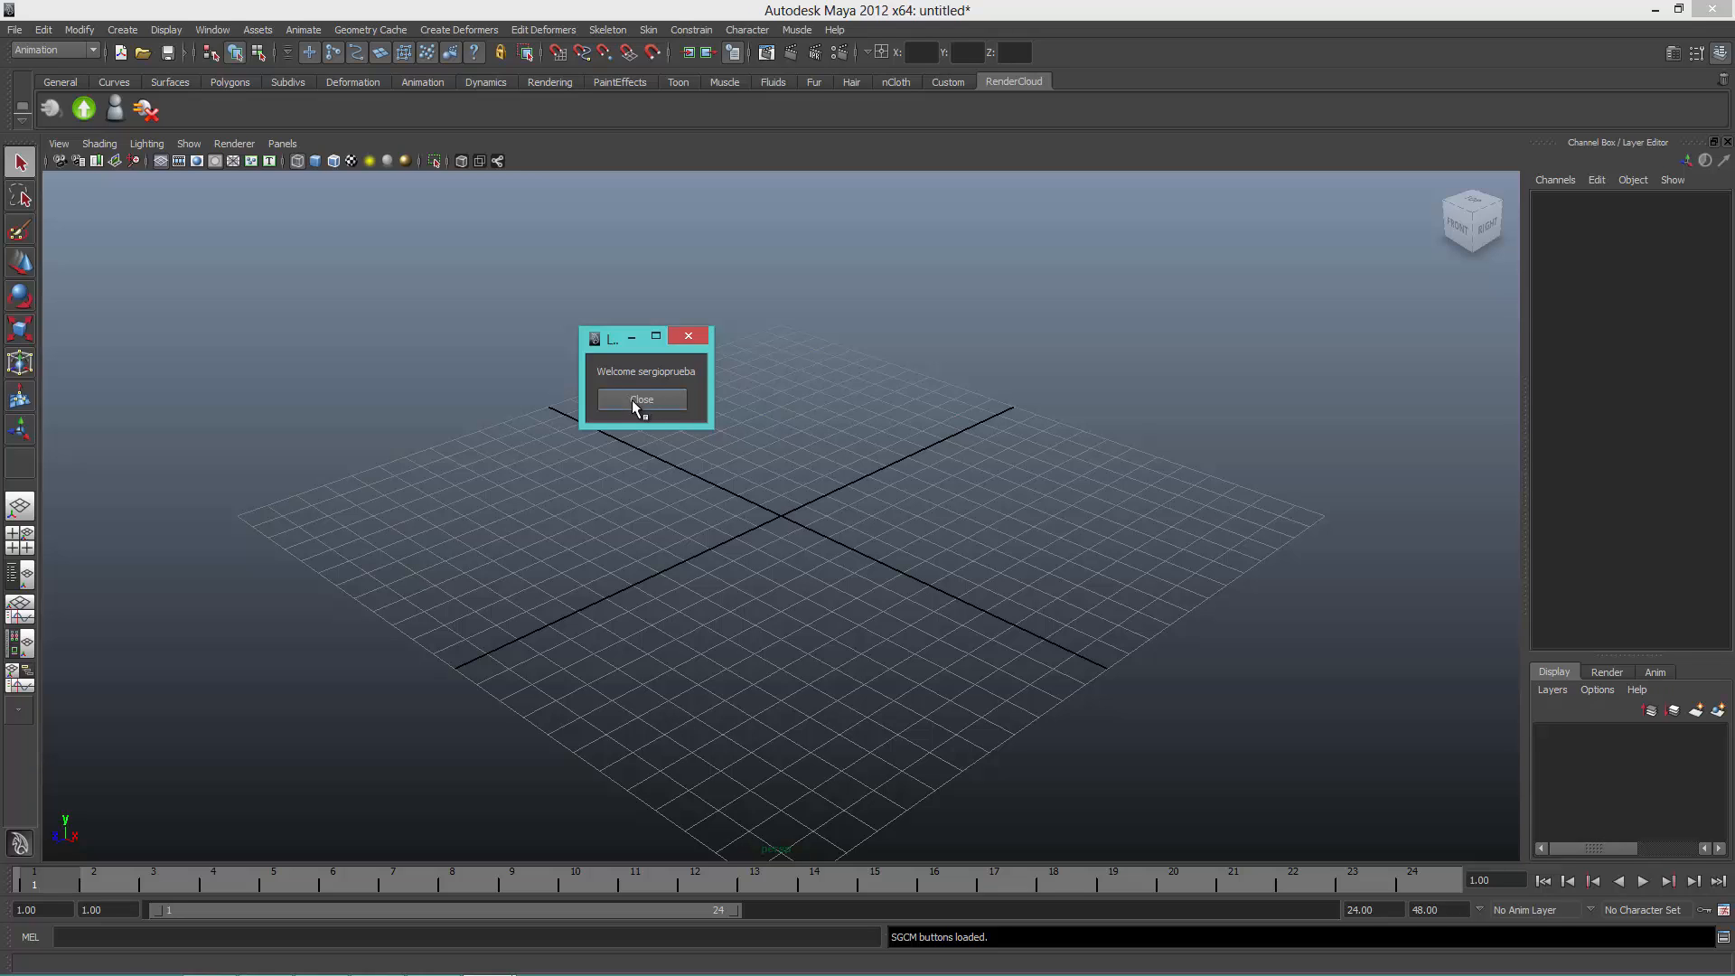
{"action": "left_click", "coordinate": [641, 400]}
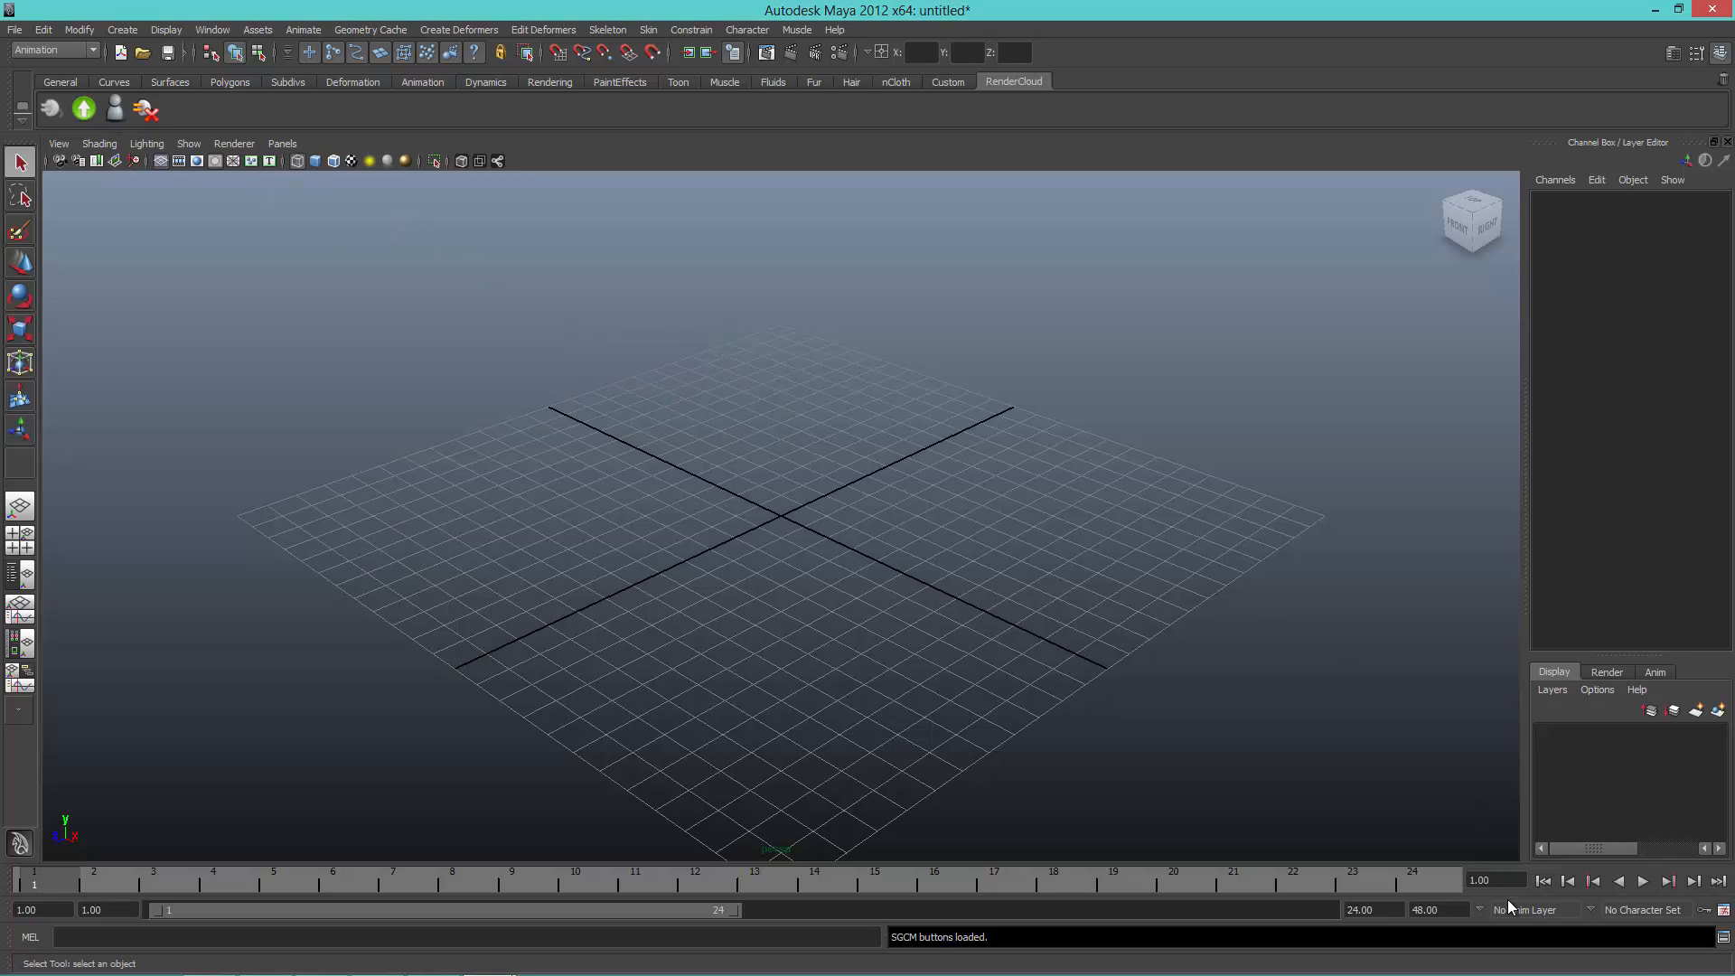
{"action": "mouse_move", "coordinate": [1604, 968]}
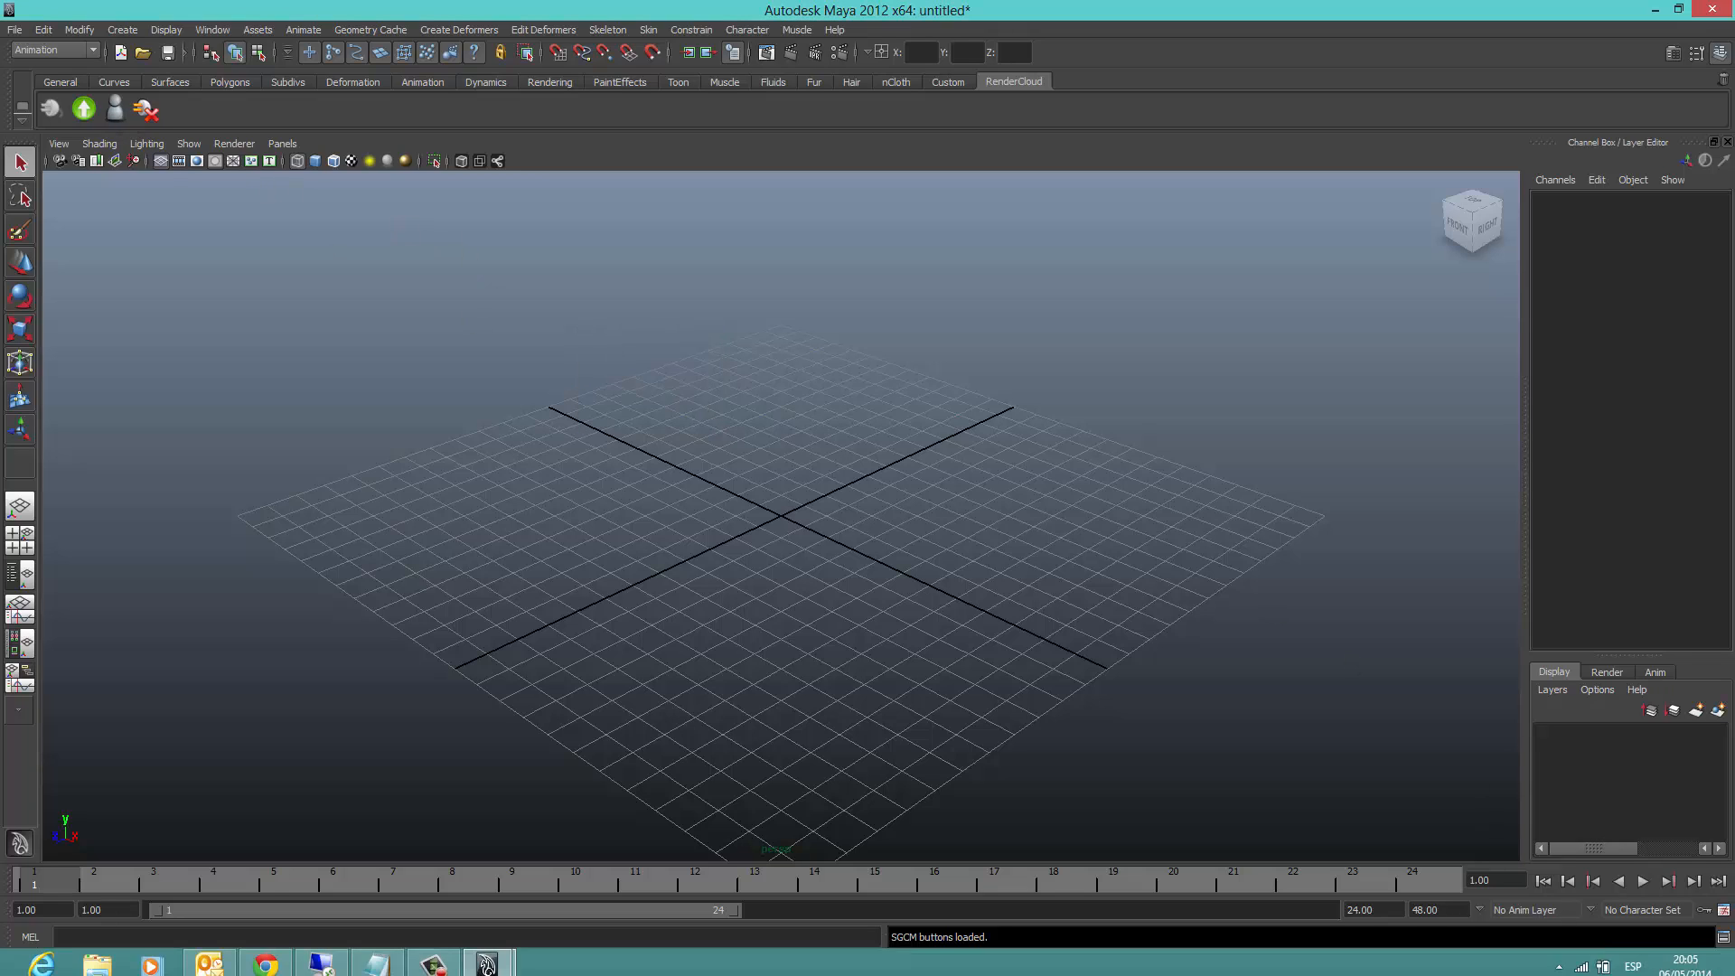
{"action": "left_click", "coordinate": [1553, 957]}
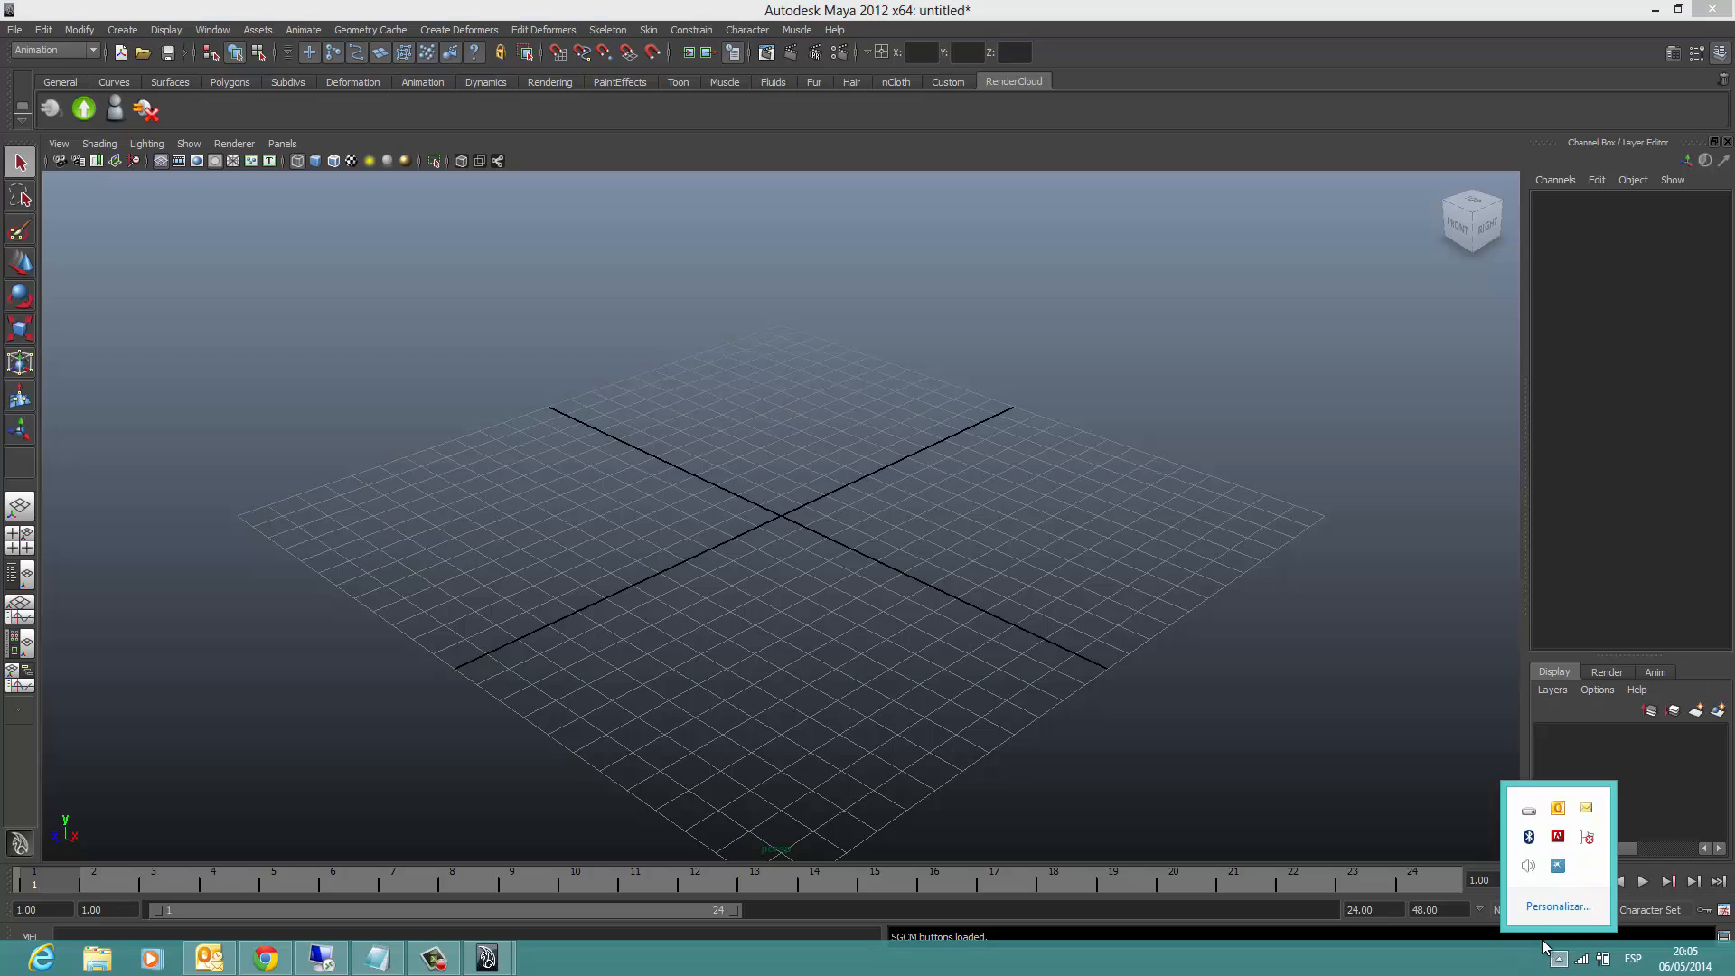
Step: View the RenderCloud account information and the Submit Job To SGCM form, closing each without submitting
{"action": "left_click", "coordinate": [115, 110]}
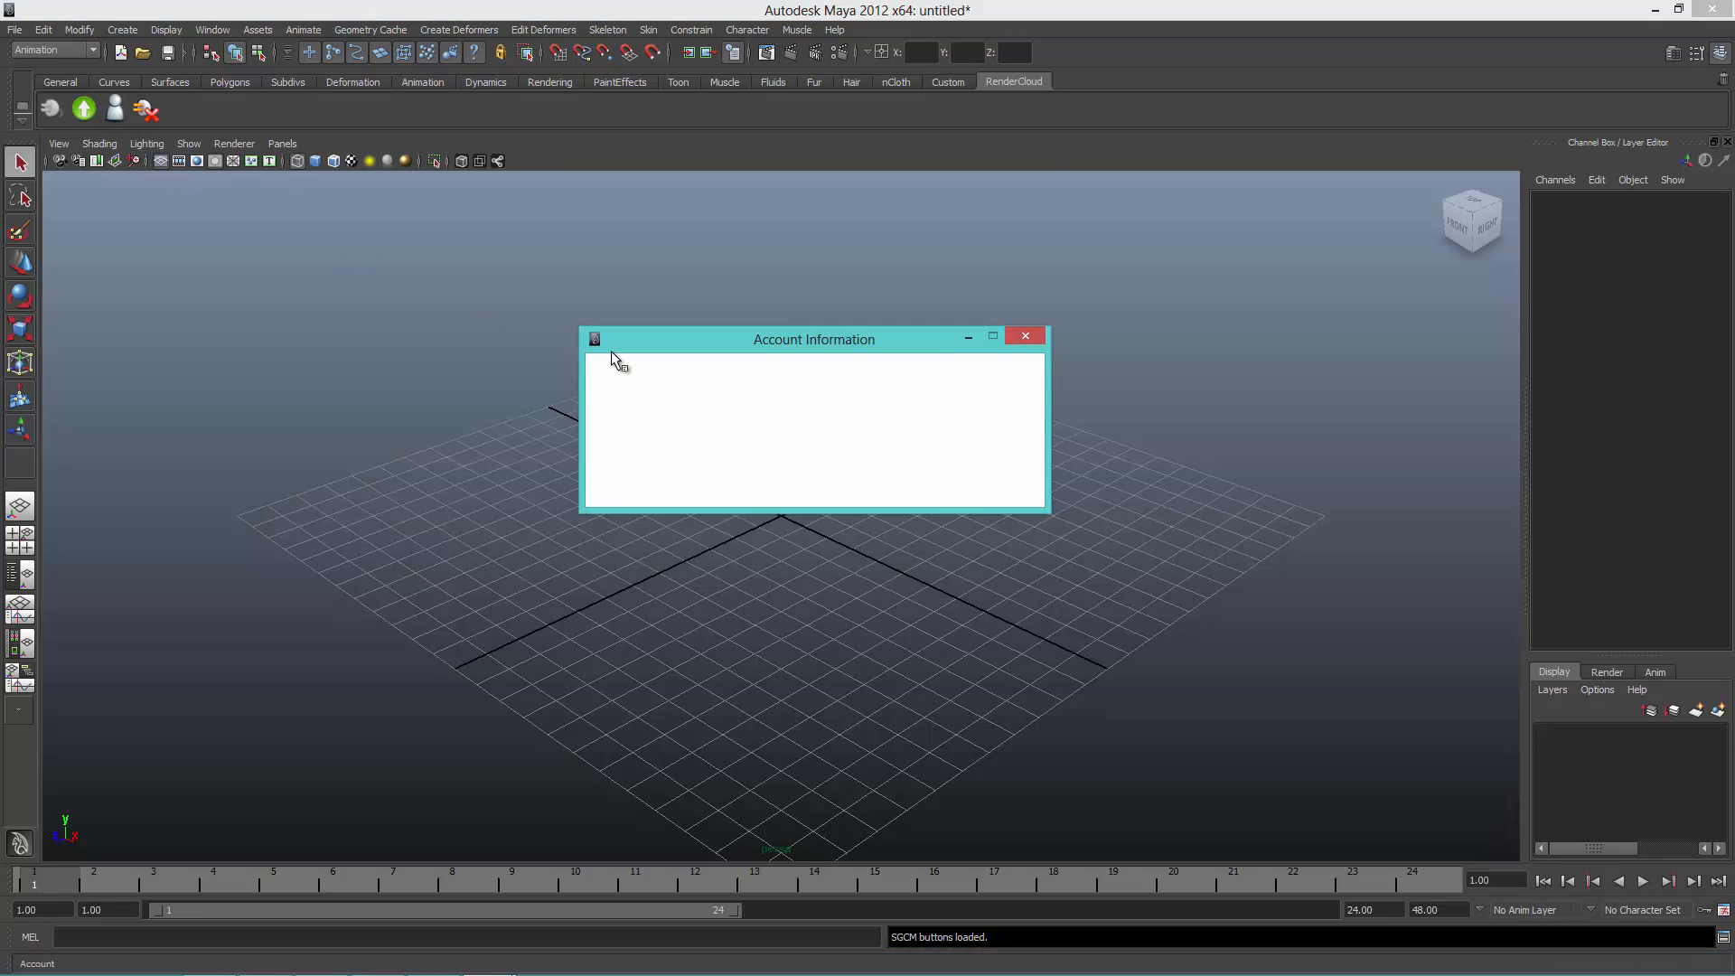
{"action": "left_click", "coordinate": [1027, 340]}
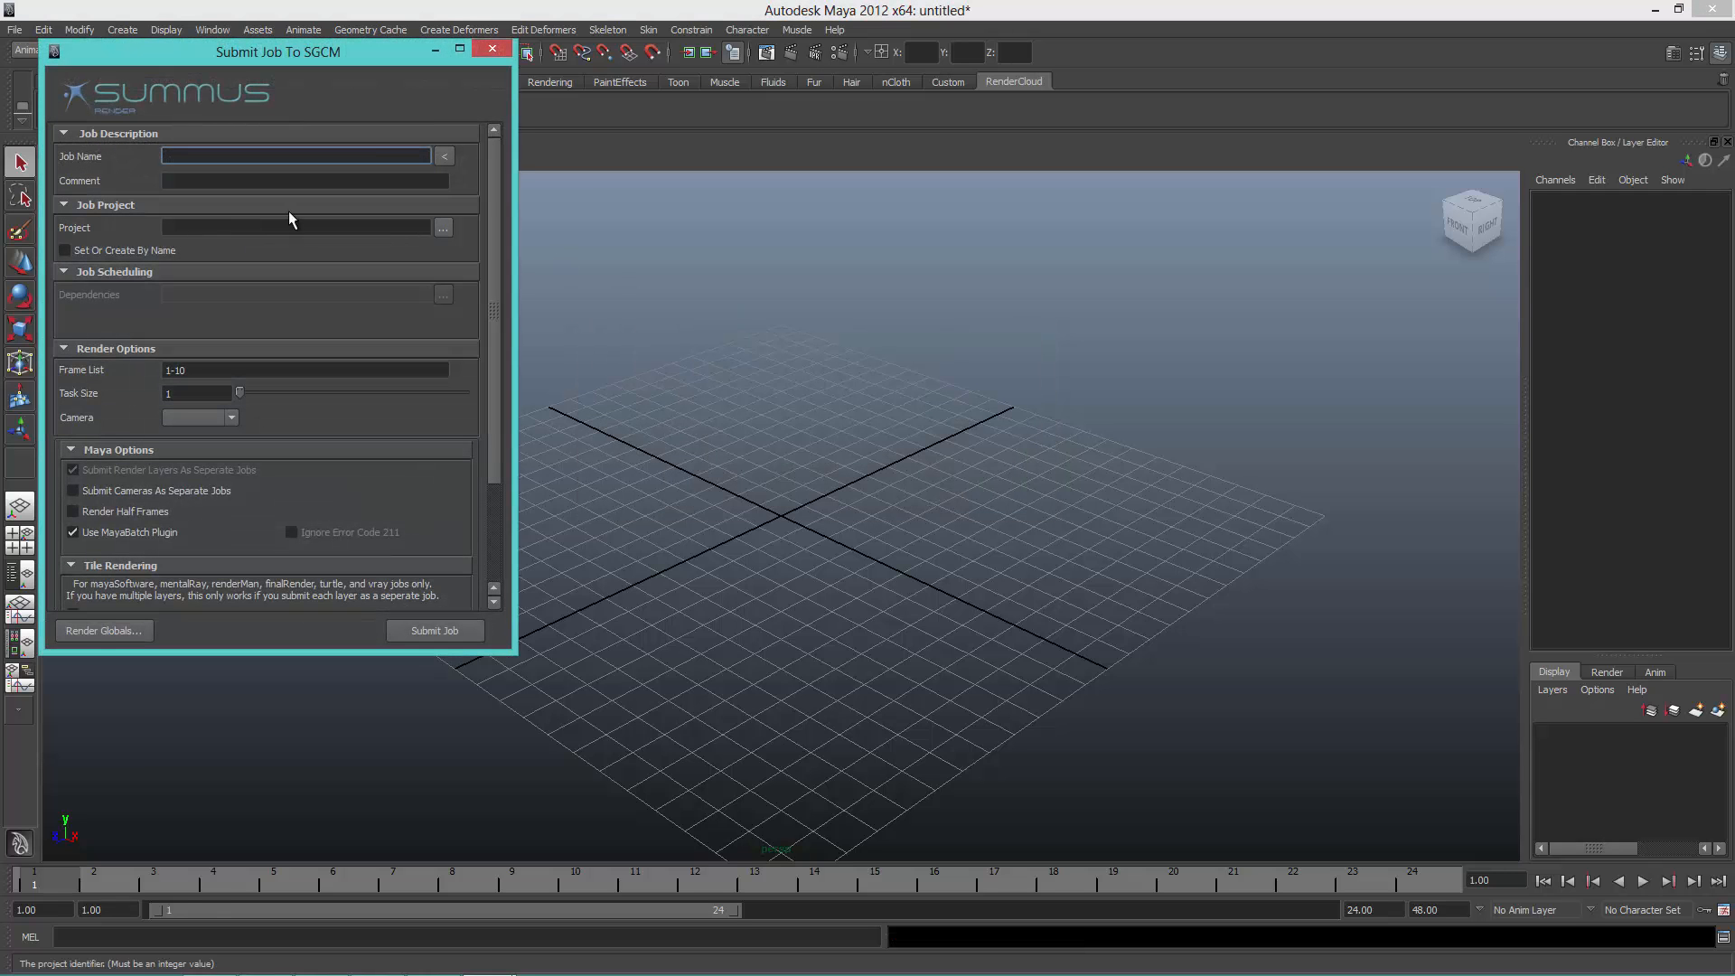
{"action": "left_click", "coordinate": [494, 49]}
Step: Set the Maya project to the TFR_1301_ID_01_ESTORNUDO_PL01 folder inside C:\Proyectos MAYA
{"action": "left_click", "coordinate": [16, 31]}
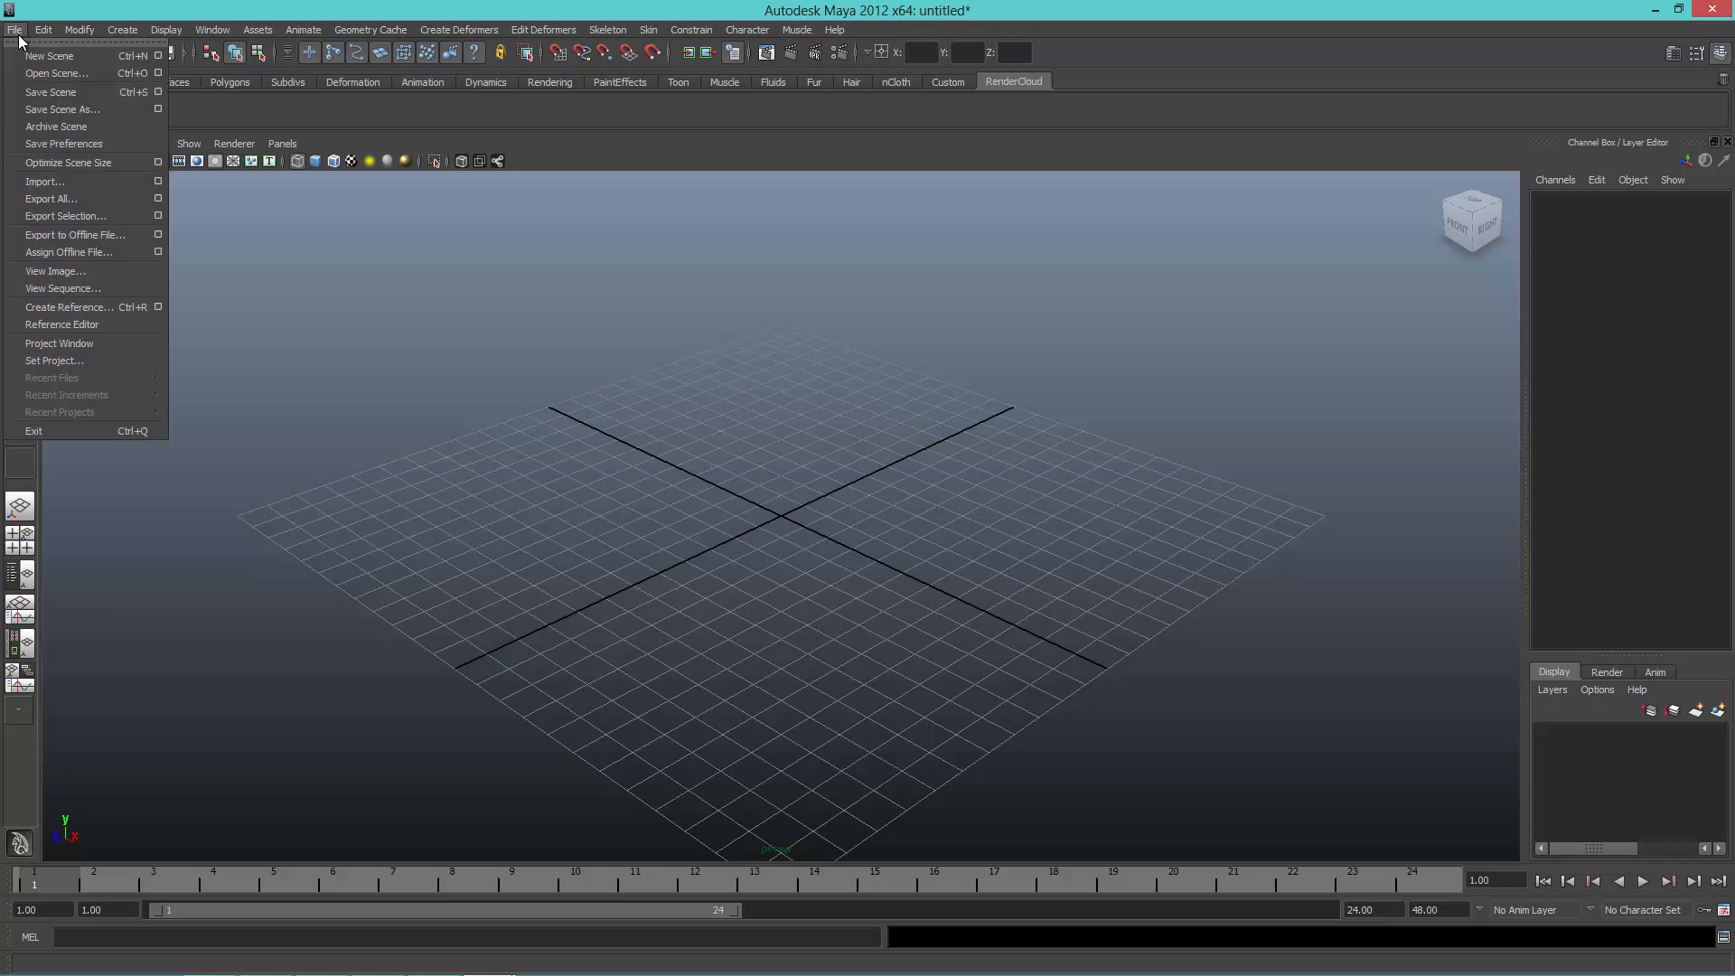
{"action": "left_click", "coordinate": [78, 360]}
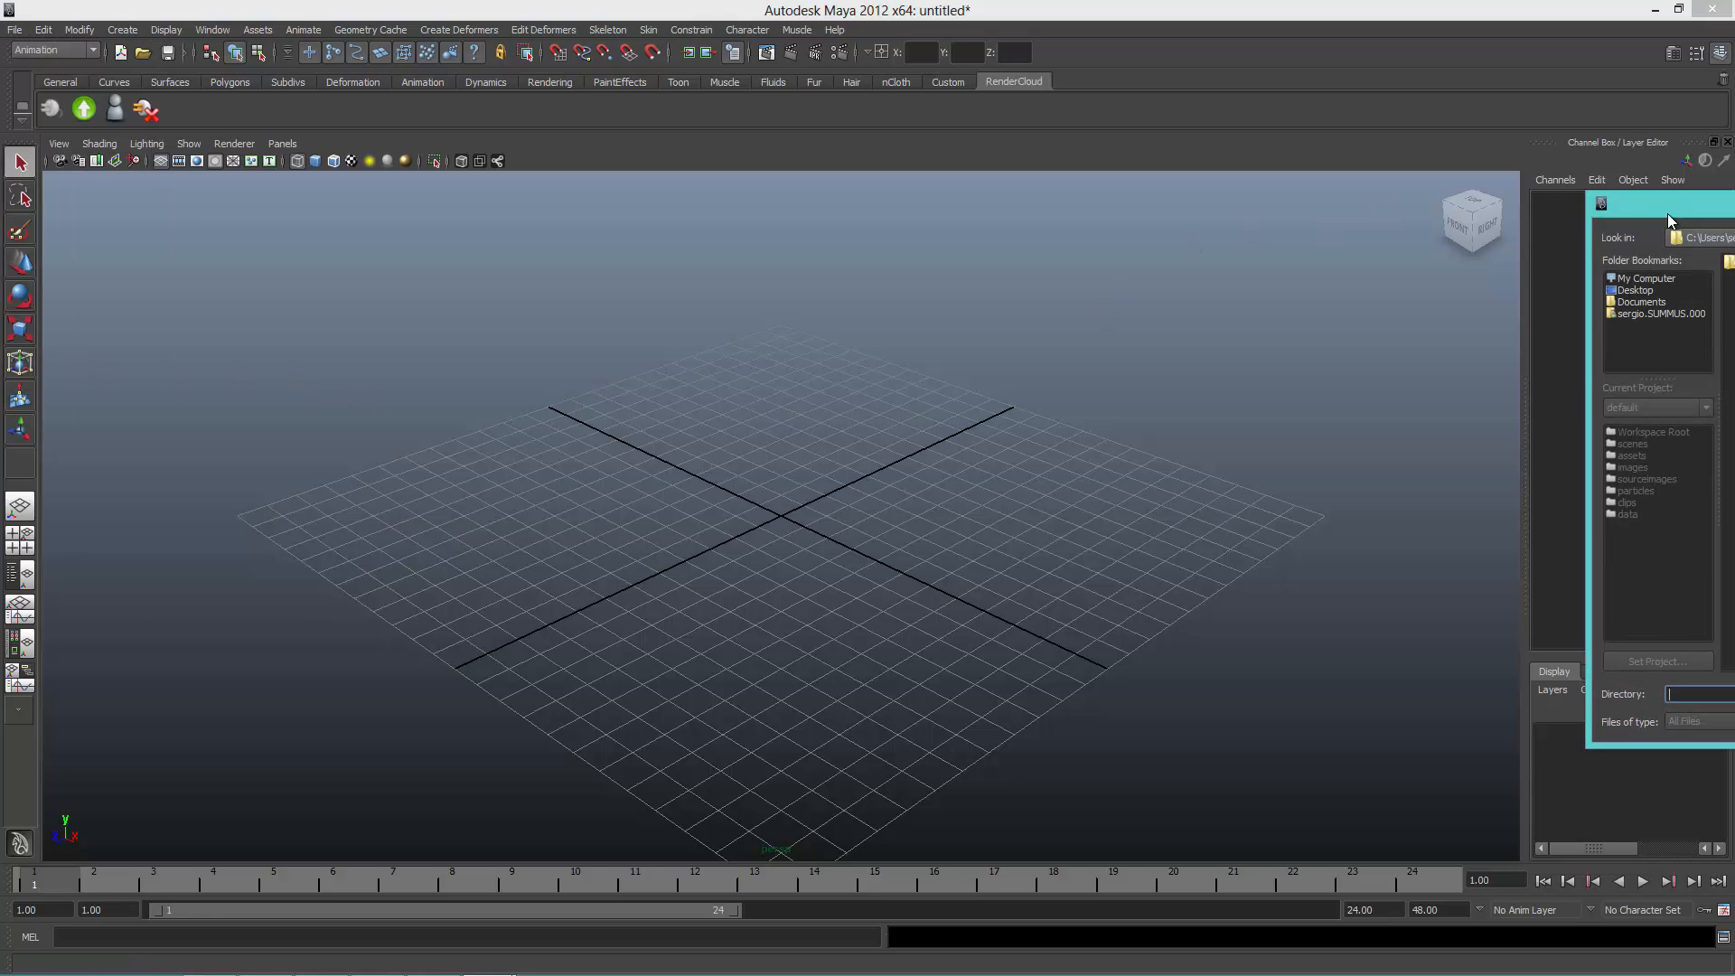
{"action": "left_click_drag", "start_coordinate": [1667, 213], "coordinate": [630, 232]}
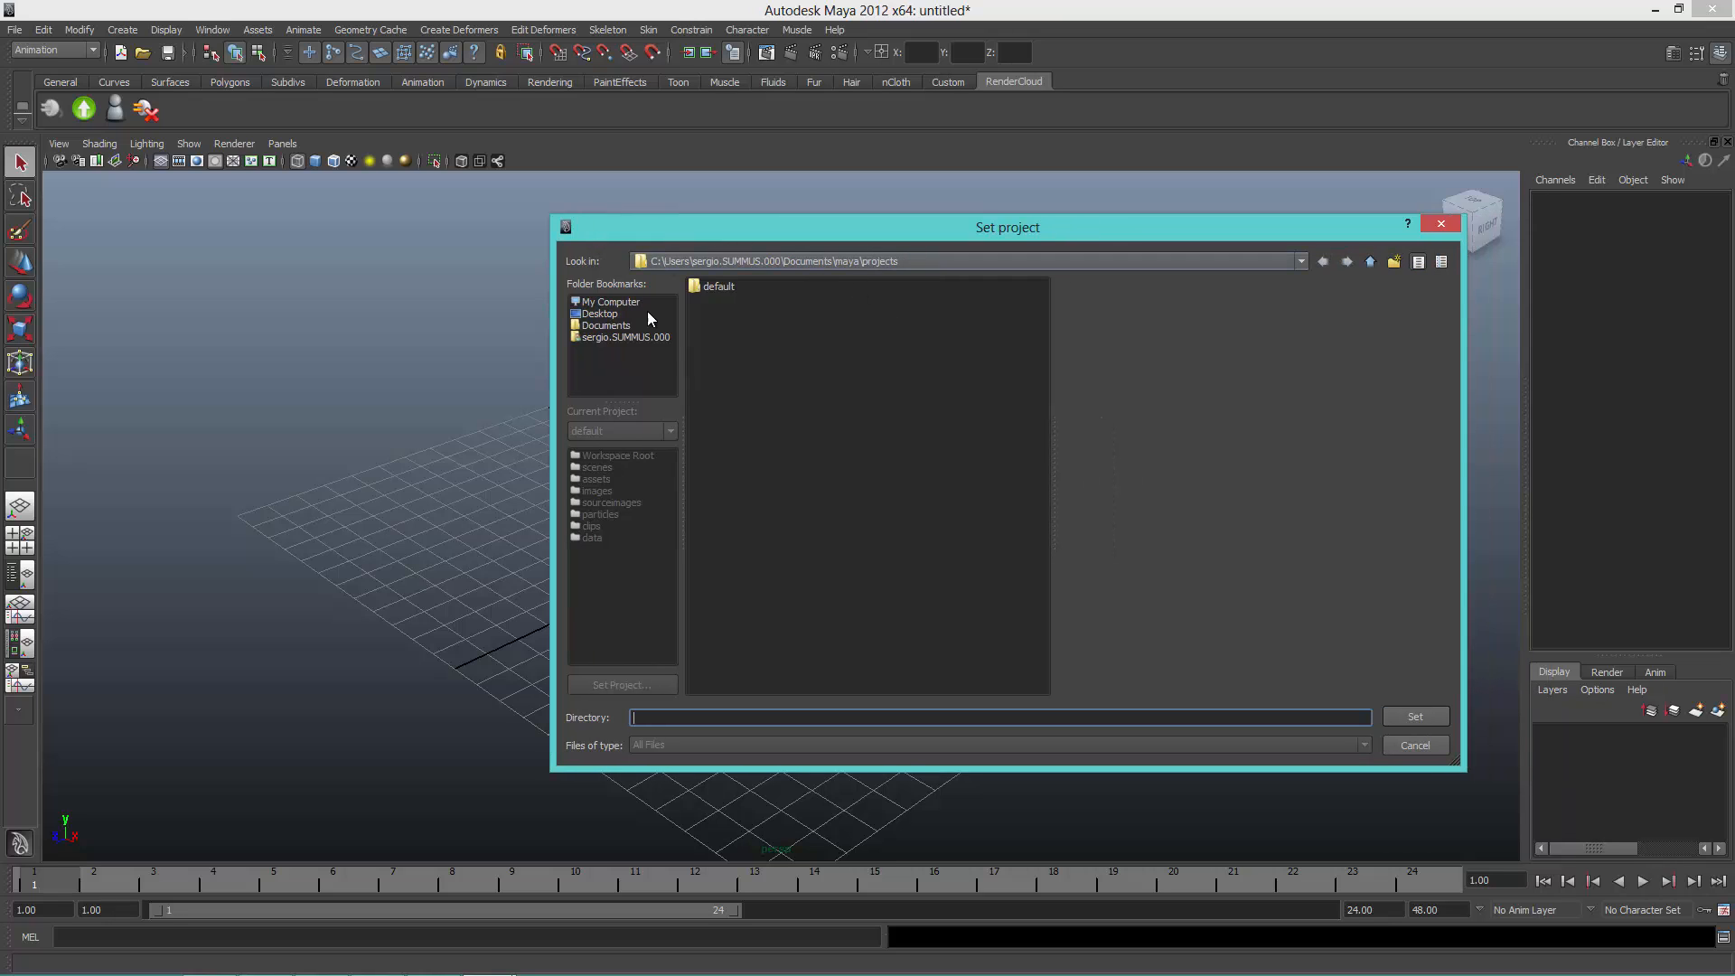
{"action": "left_click", "coordinate": [609, 304]}
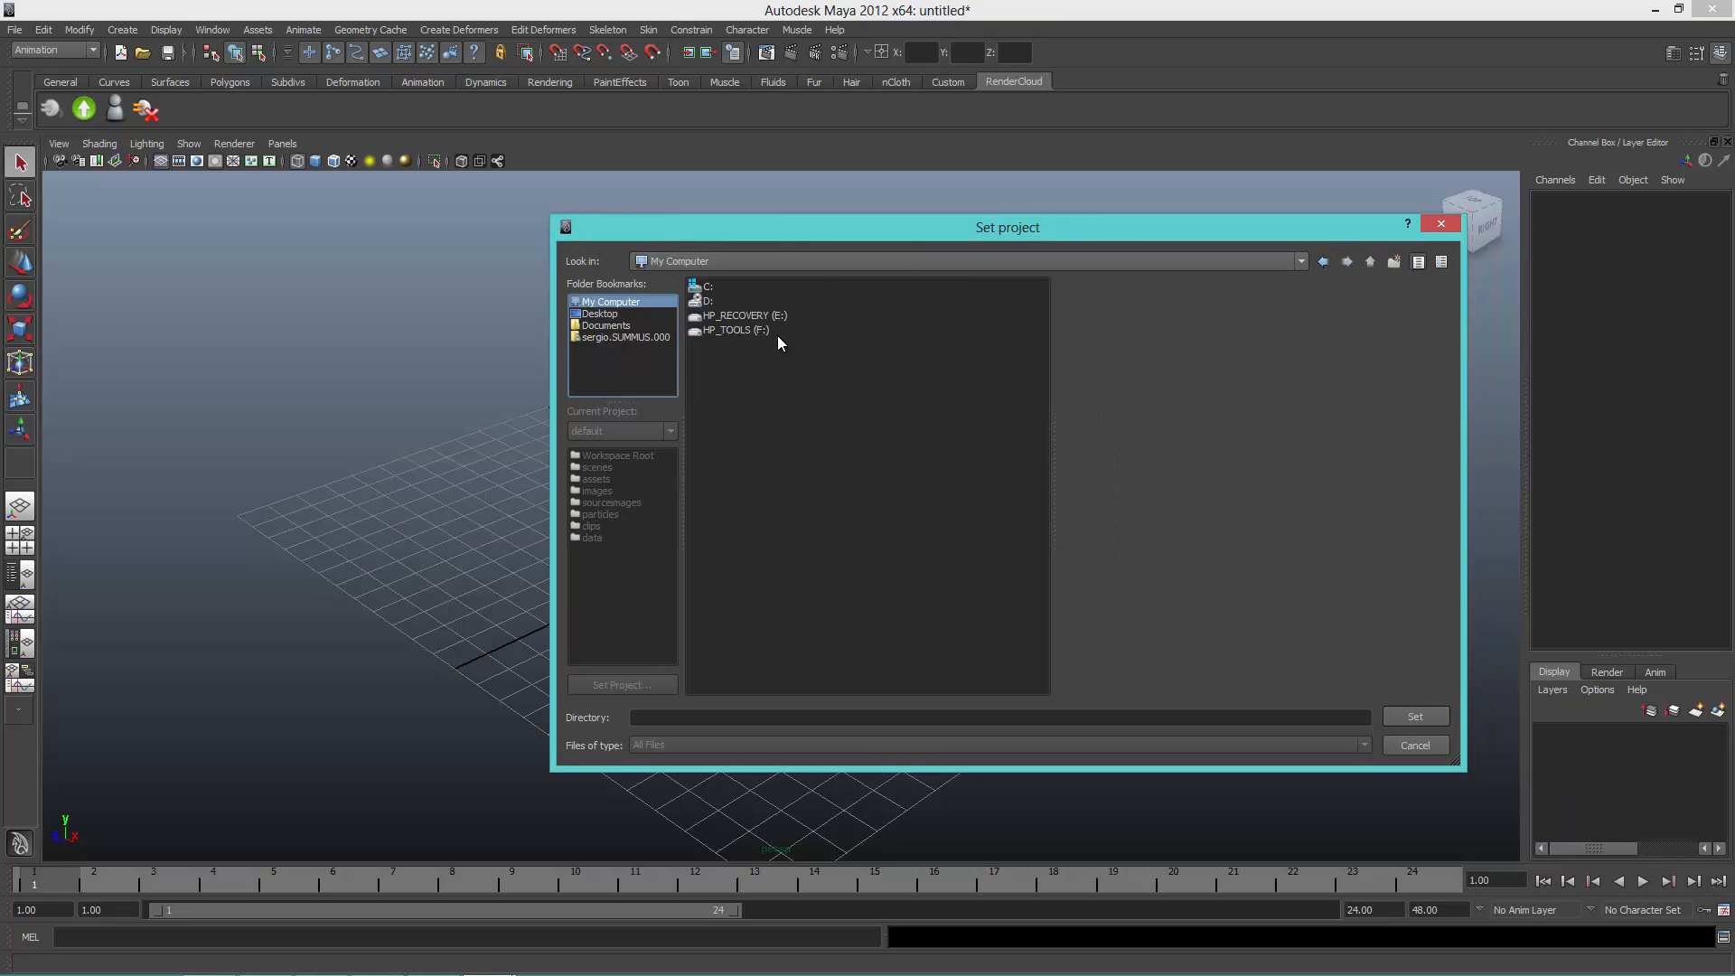
{"action": "double_click", "coordinate": [705, 288]}
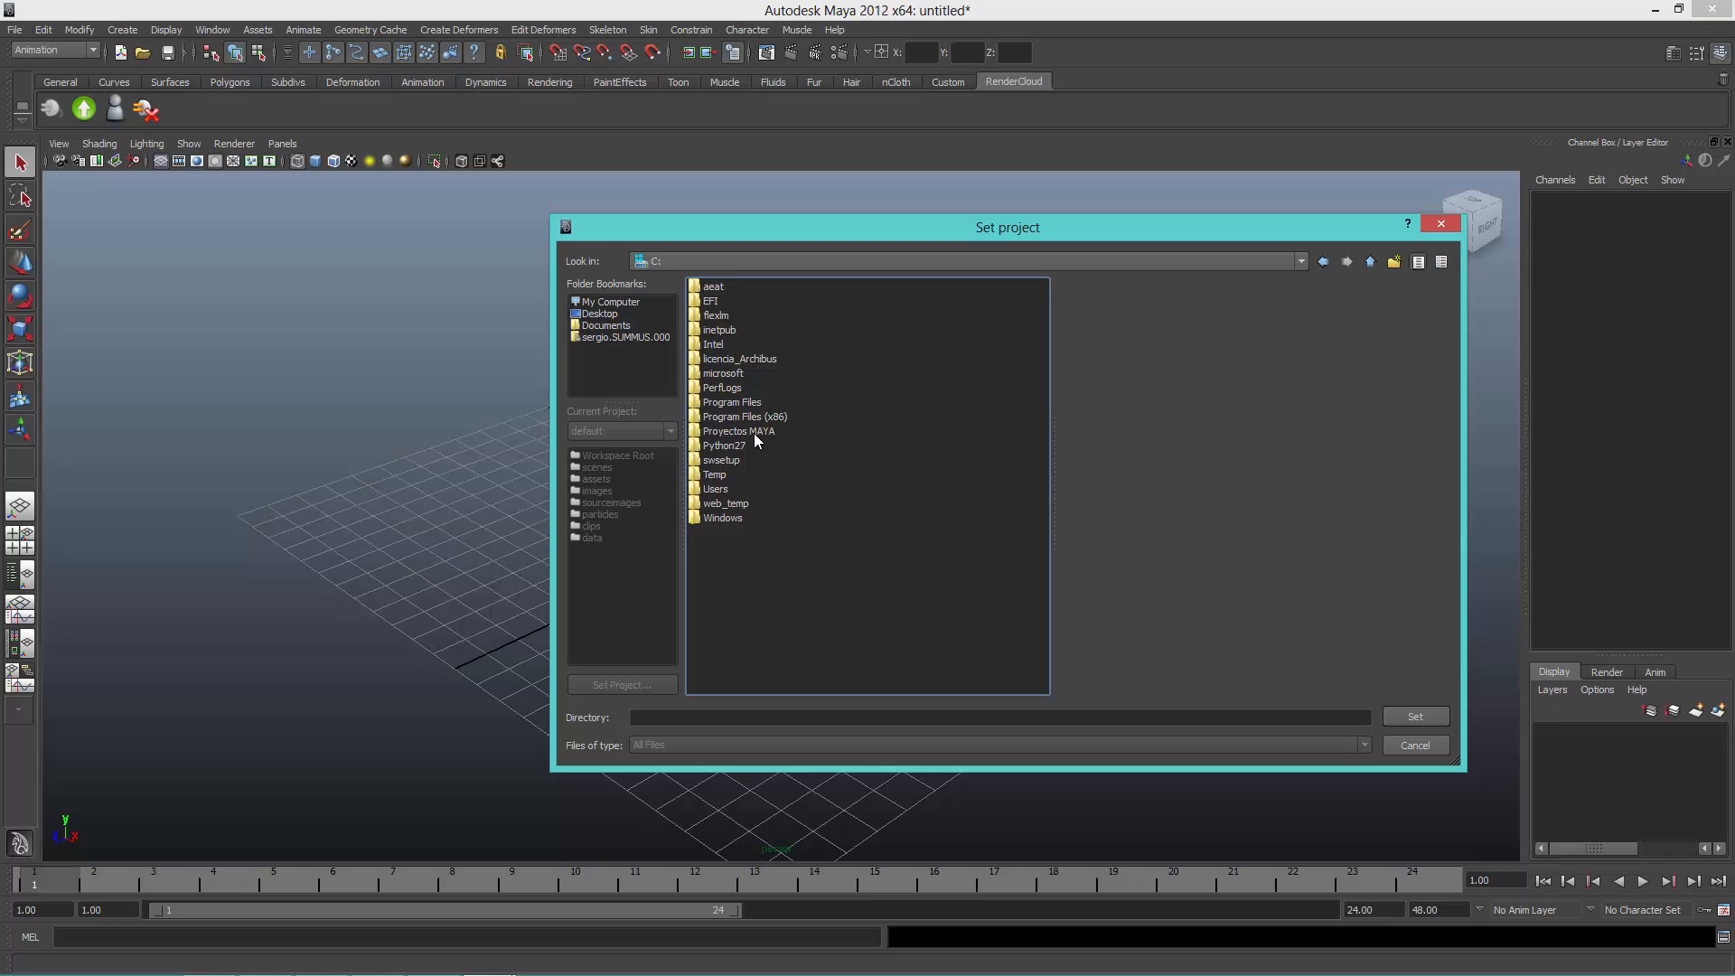
{"action": "double_click", "coordinate": [741, 432]}
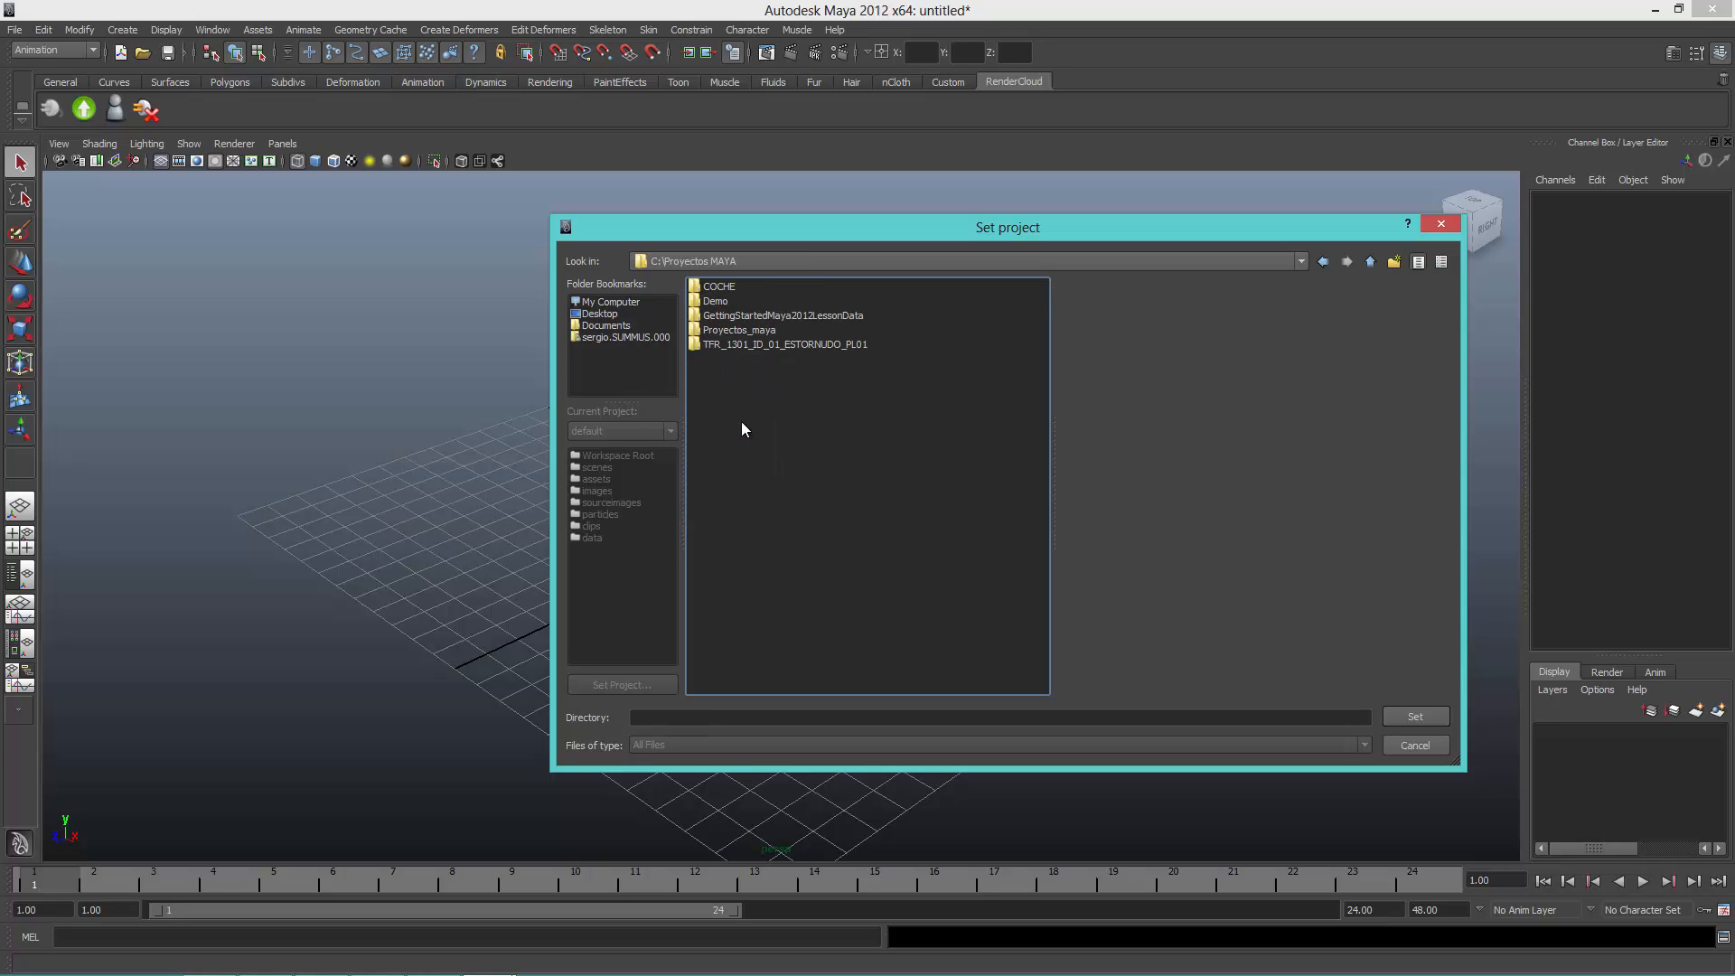
{"action": "left_click", "coordinate": [768, 343]}
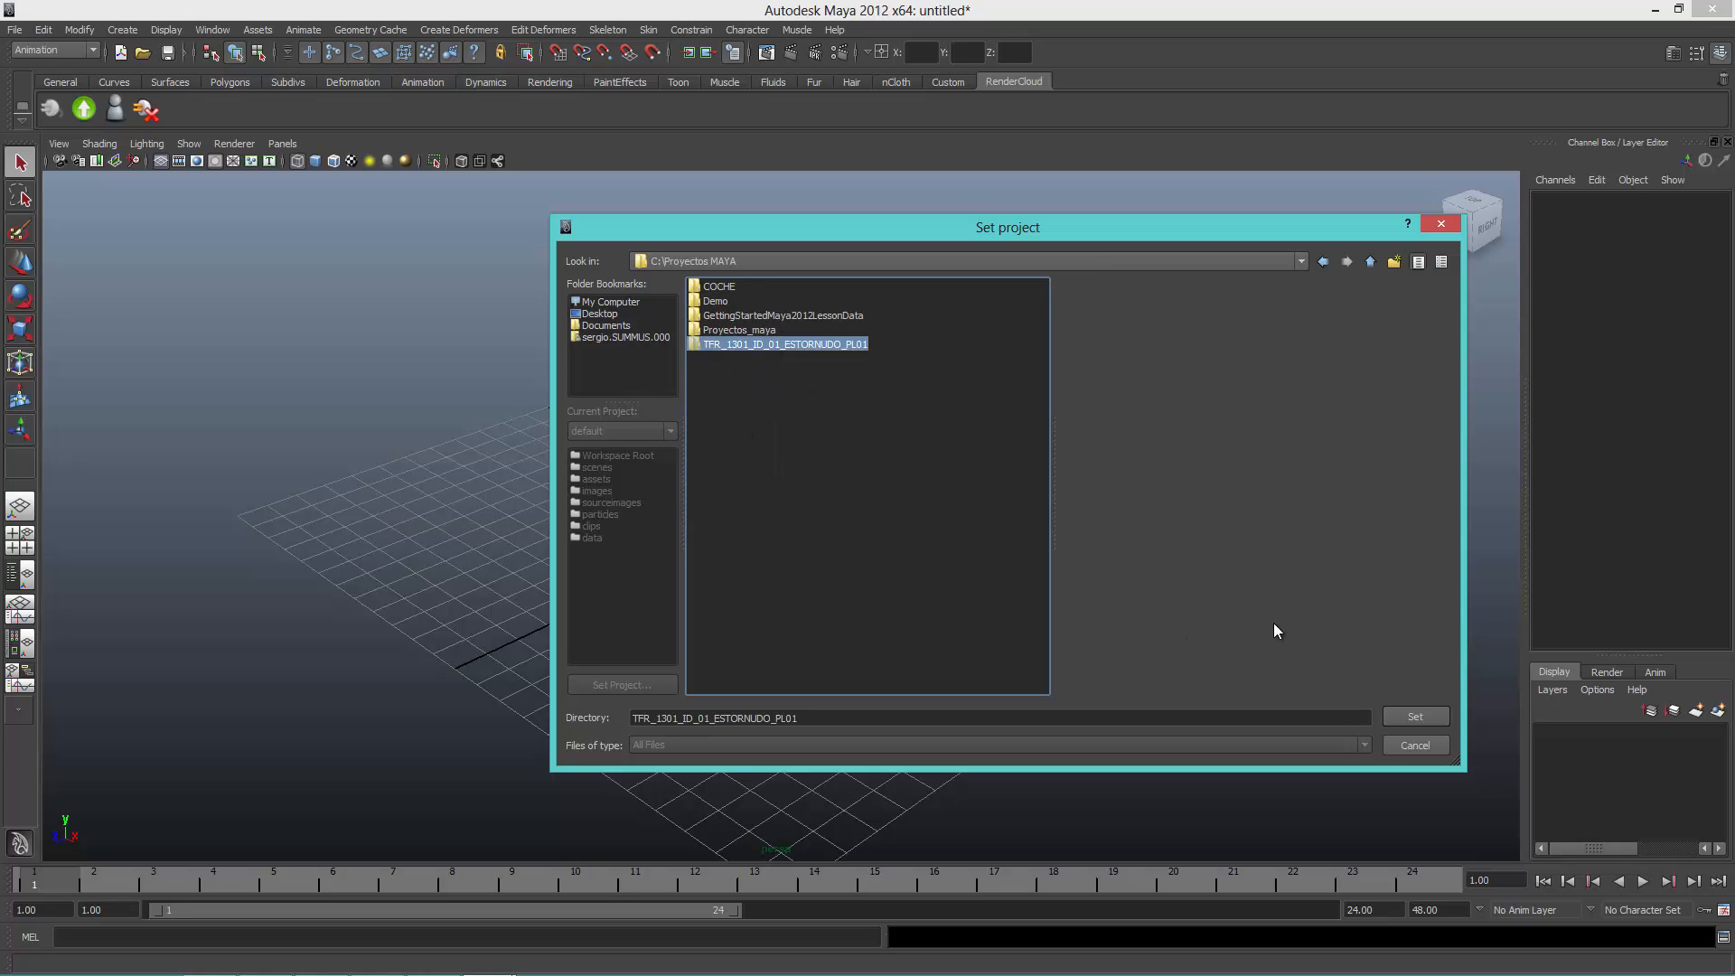
{"action": "left_click", "coordinate": [1425, 721]}
Step: Open the scene TFR_1301_ID_01_ESTORNUDO_PL01_REN_20130803_V16.mb from the project's 10_Render\02_FINAL folder without saving the untitled scene
{"action": "left_click", "coordinate": [13, 30]}
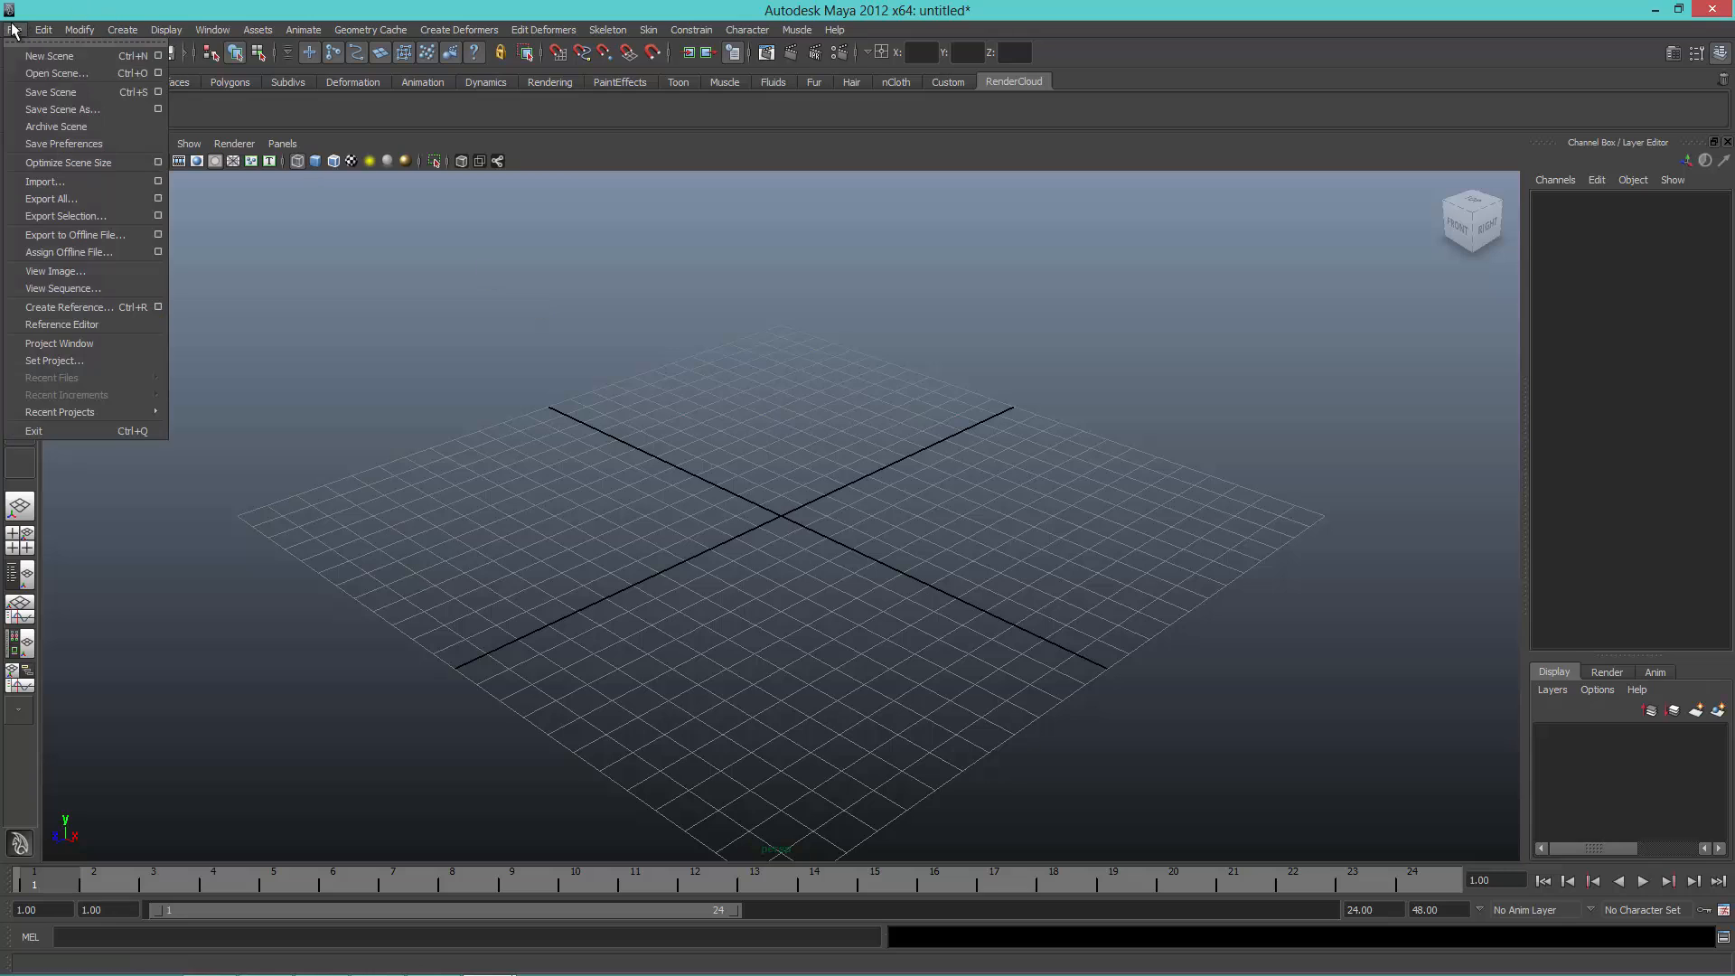
{"action": "left_click", "coordinate": [80, 74]}
{"action": "double_click", "coordinate": [730, 331]}
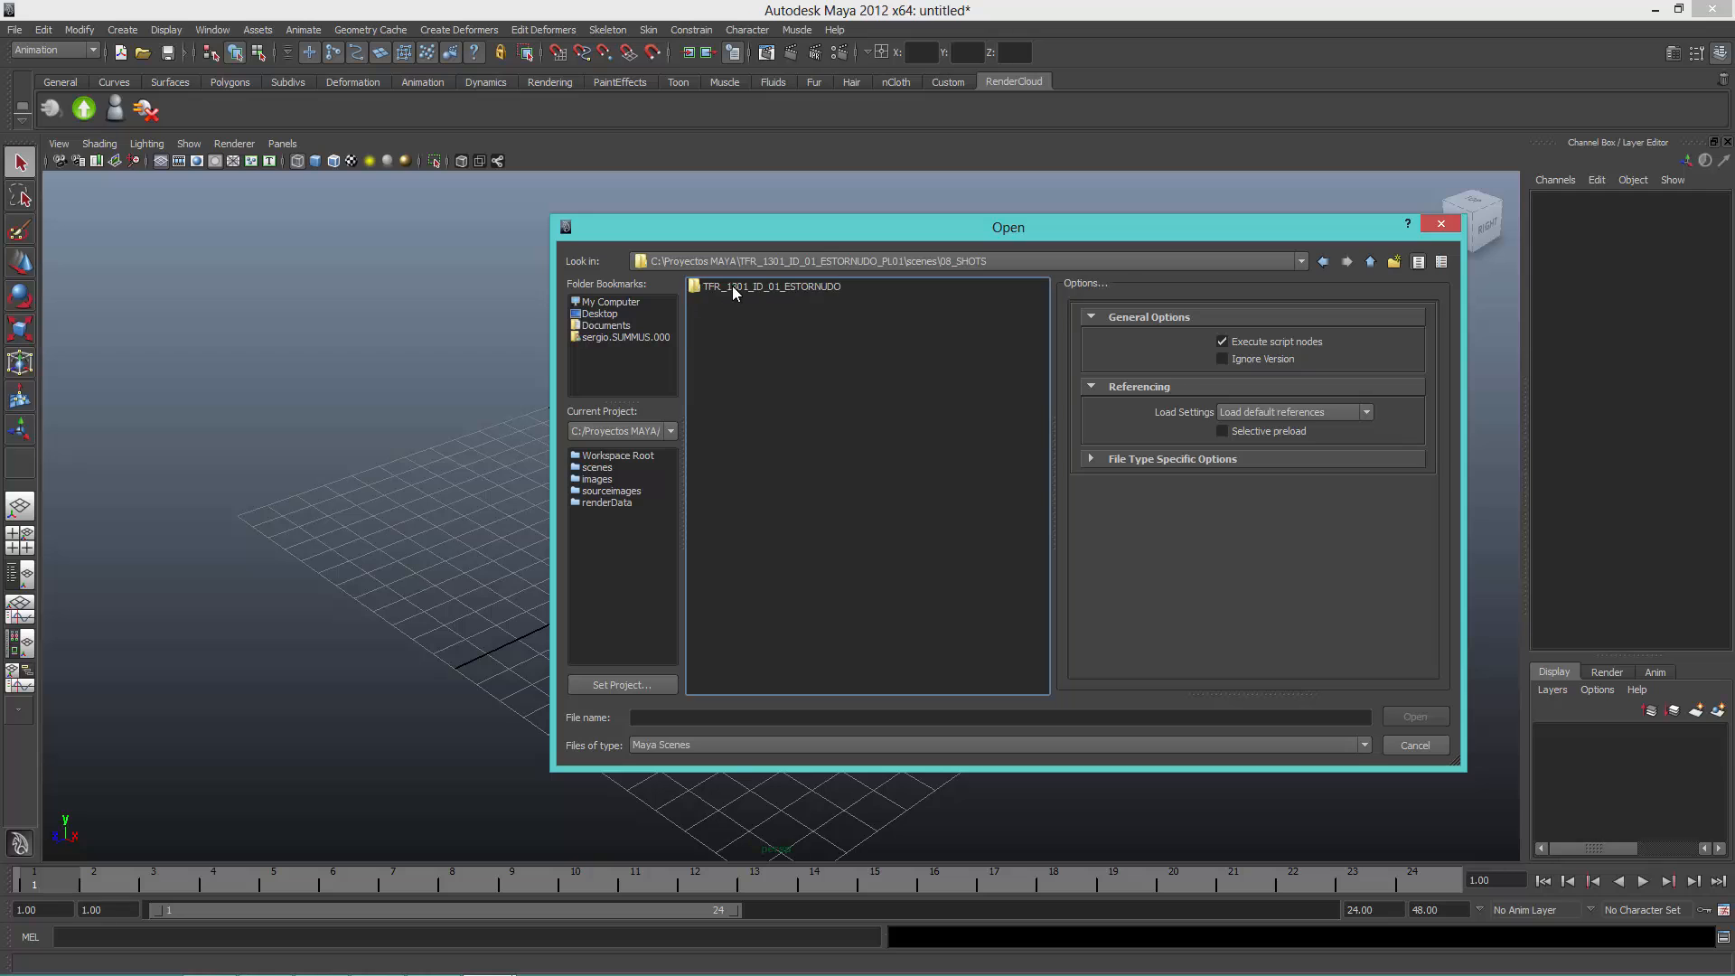
{"action": "double_click", "coordinate": [732, 286]}
{"action": "double_click", "coordinate": [736, 287]}
{"action": "double_click", "coordinate": [730, 289]}
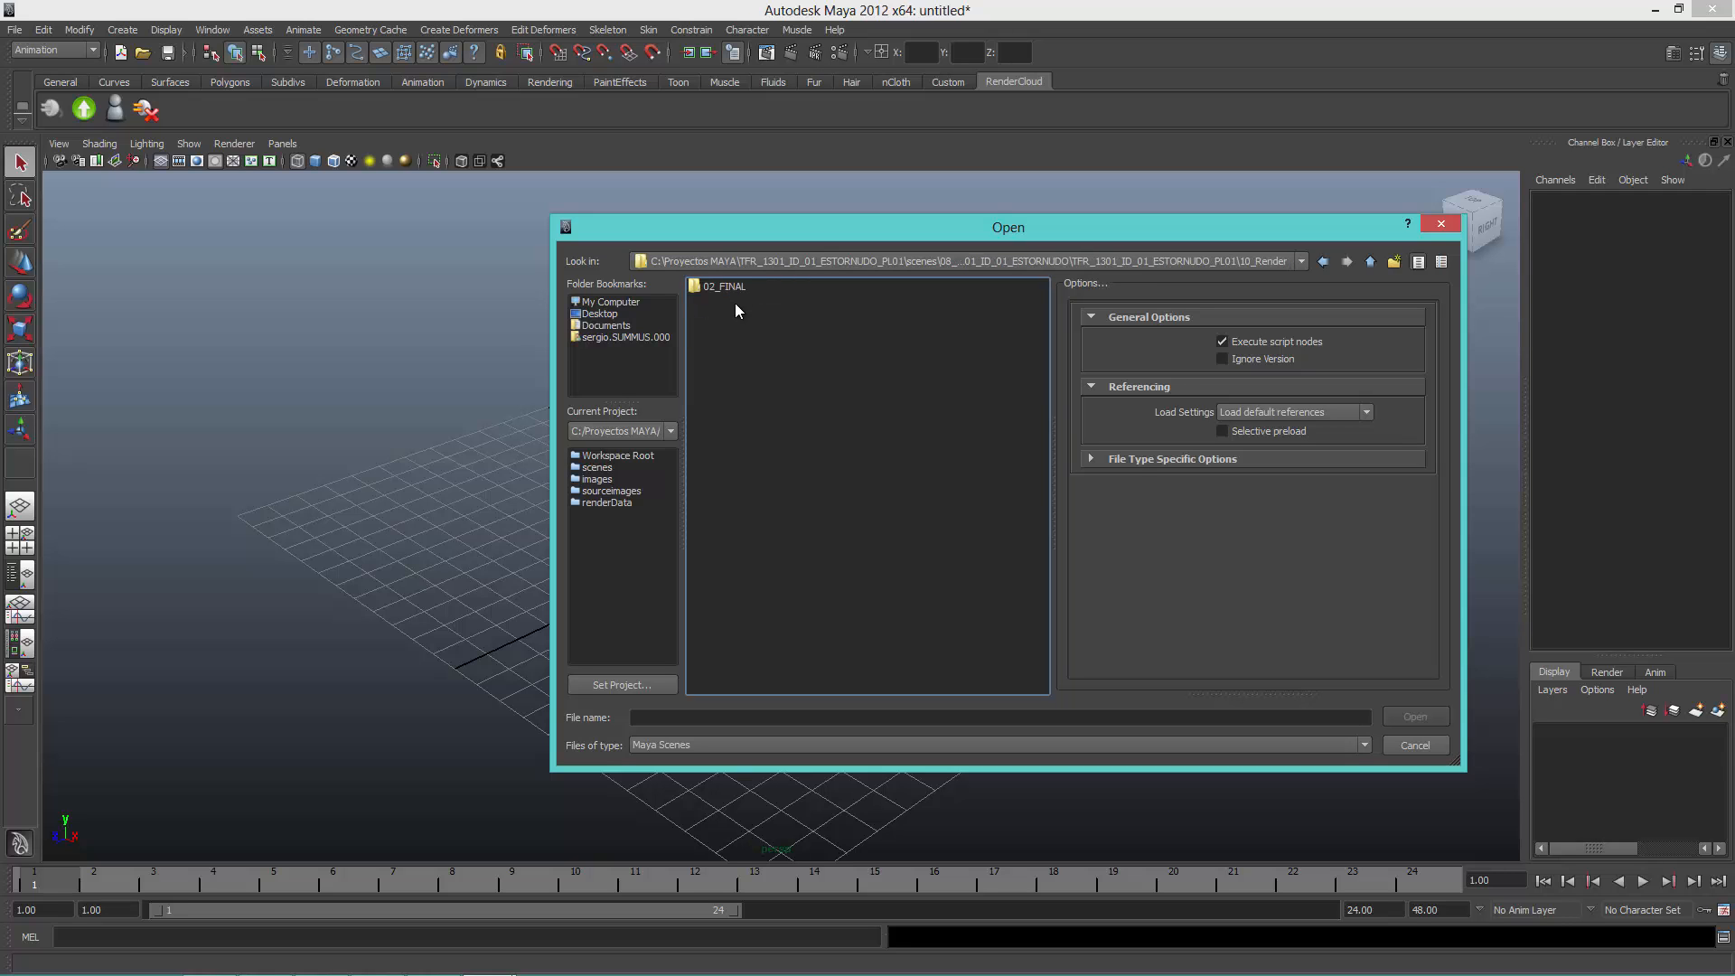
{"action": "double_click", "coordinate": [740, 291]}
{"action": "double_click", "coordinate": [746, 301]}
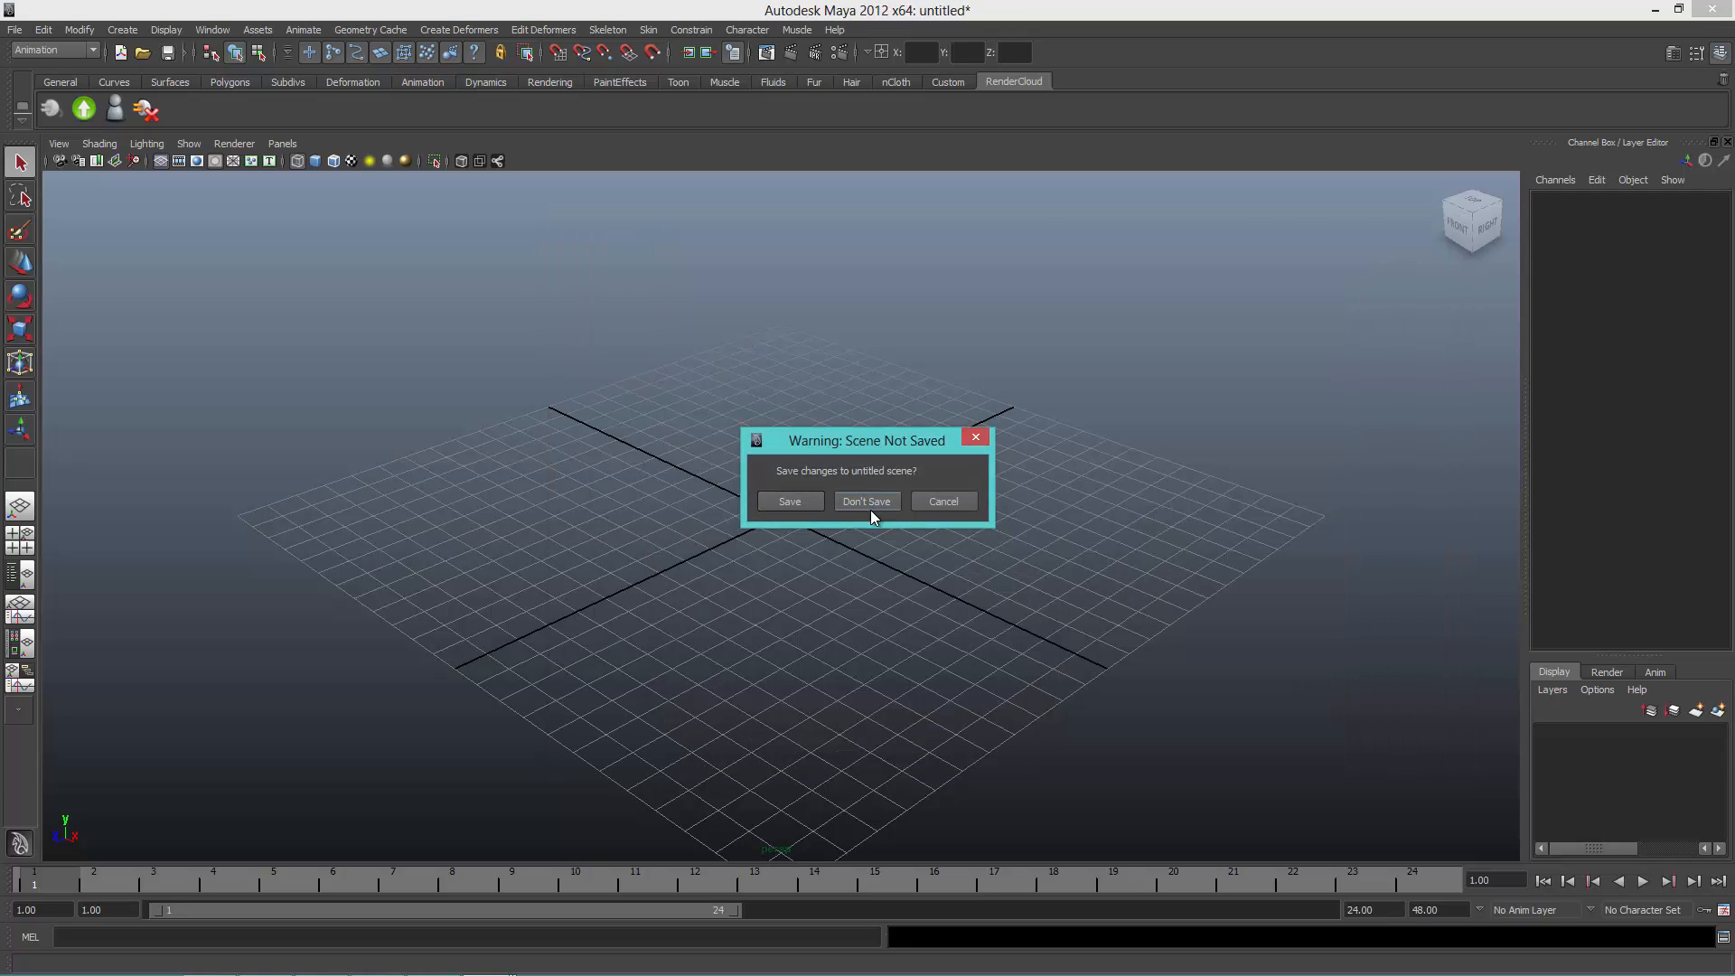
{"action": "left_click", "coordinate": [867, 502]}
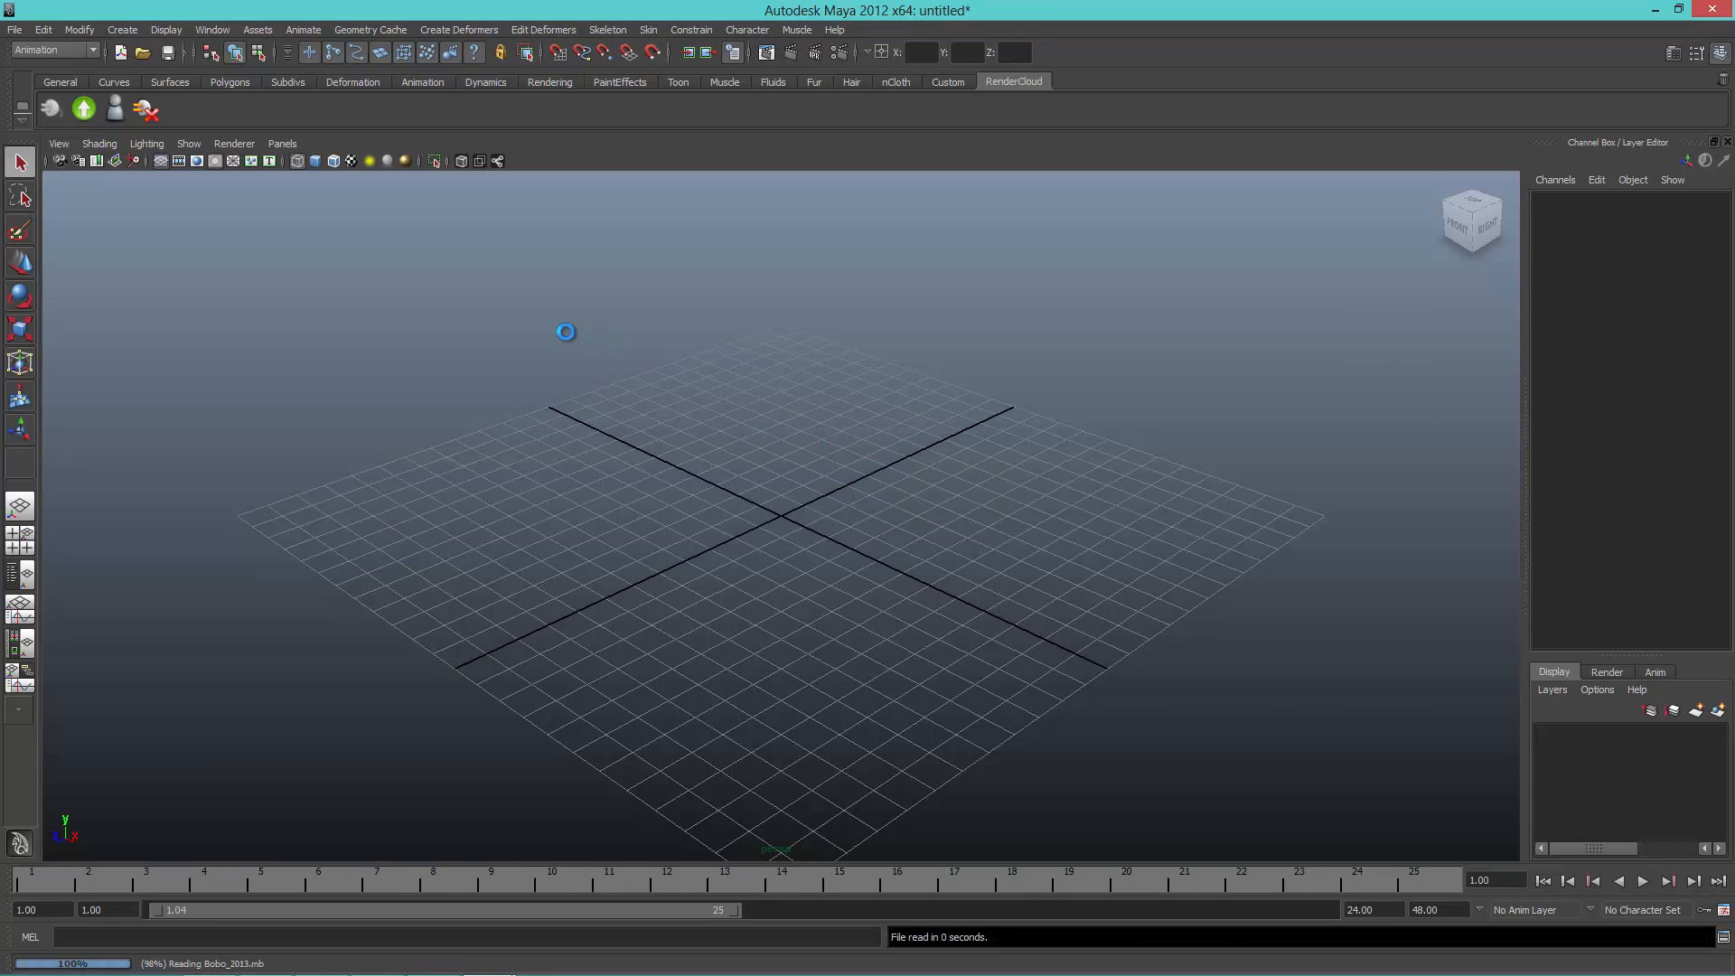
Step: Open the job submission form, disable Set Or Create By Name and choose project 391, TEST_MAYA, from the selectable projects for the ESTORNUDO job
{"action": "left_click", "coordinate": [87, 113]}
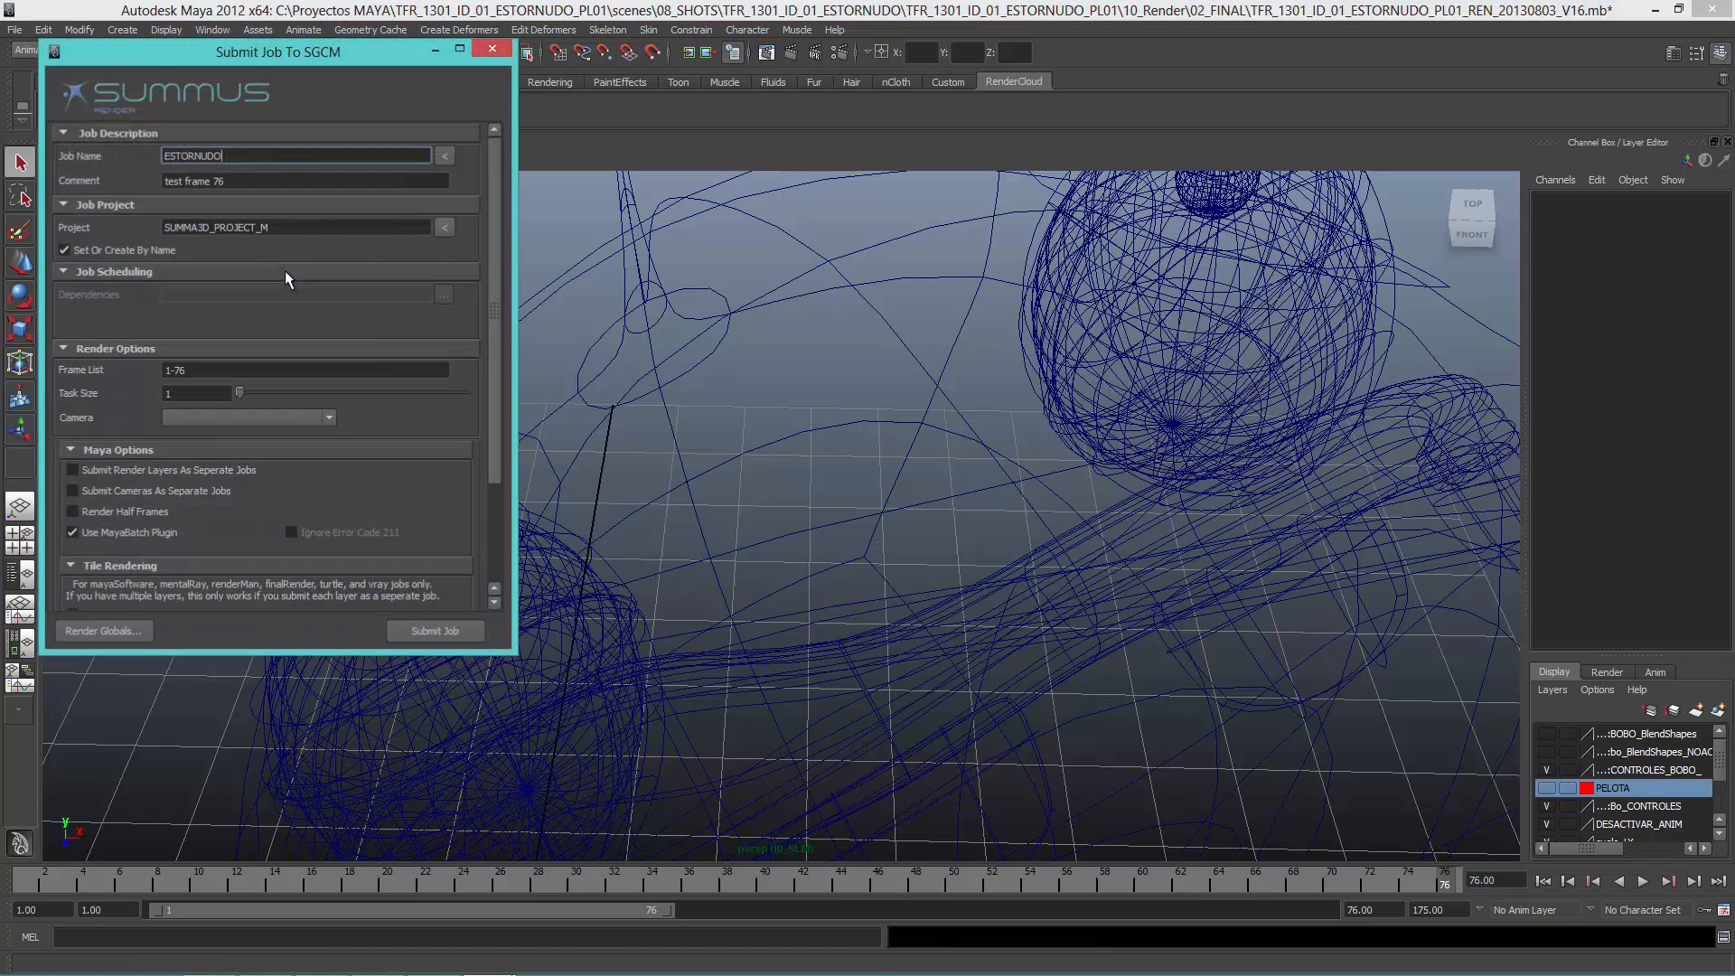
{"action": "left_click", "coordinate": [183, 370]}
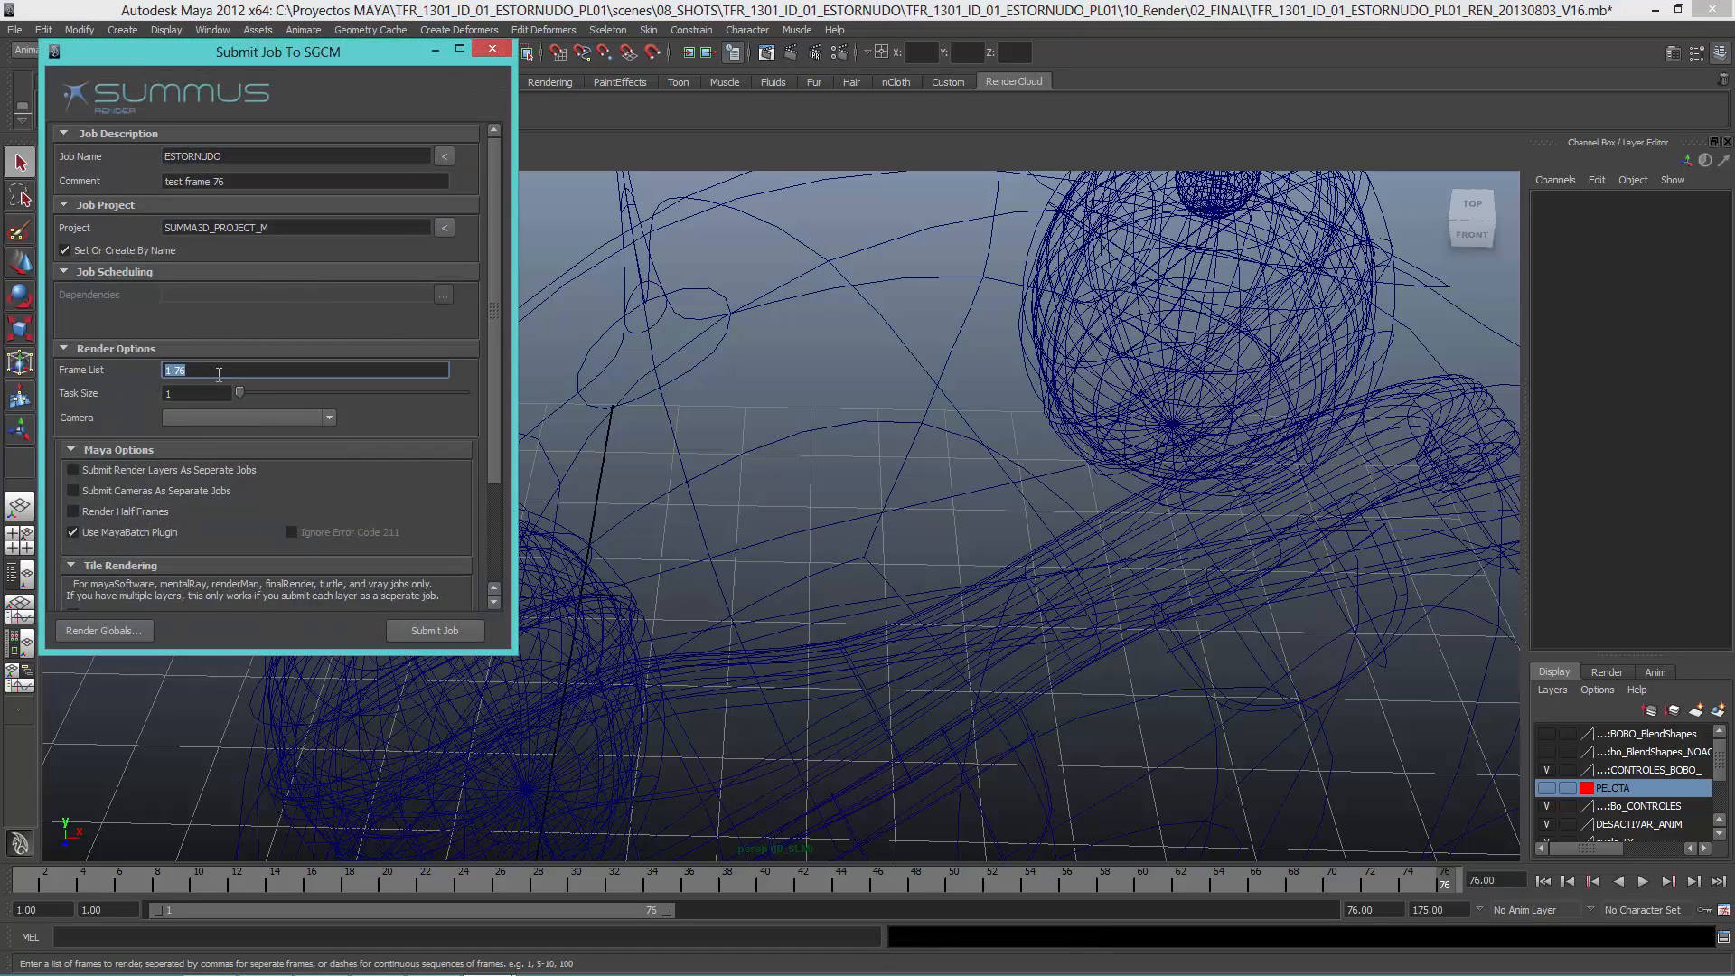
{"action": "left_click", "coordinate": [219, 374]}
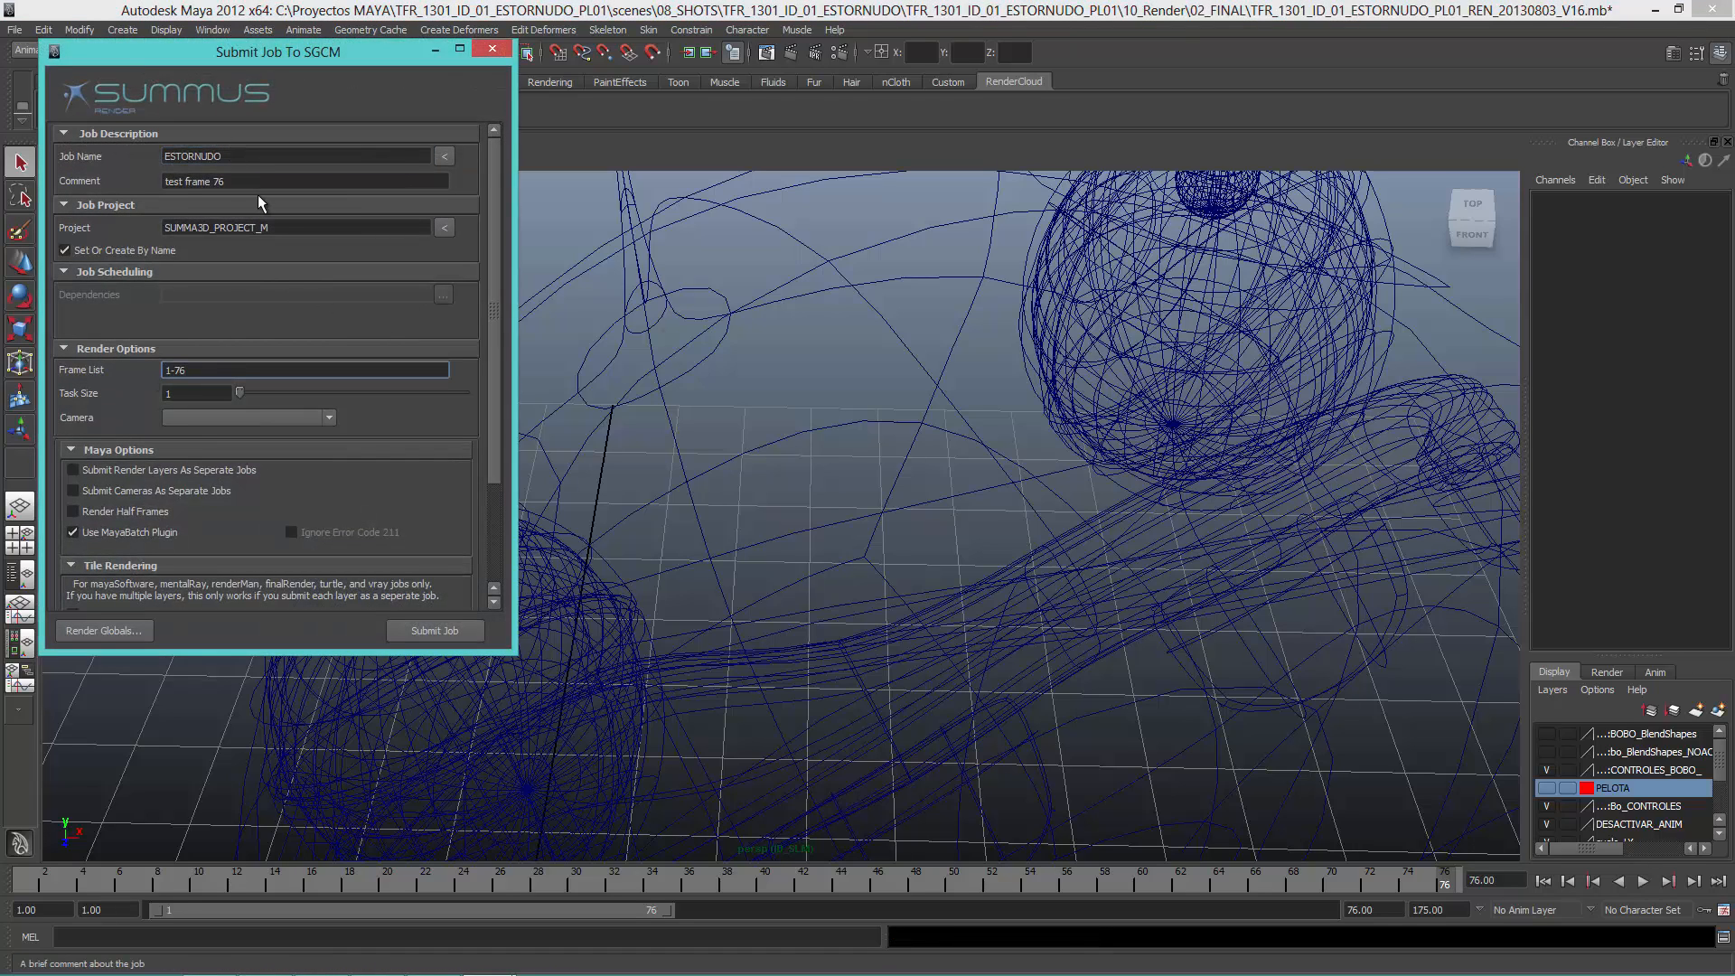
{"action": "left_click_drag", "start_coordinate": [269, 228], "coordinate": [123, 234]}
{"action": "left_click", "coordinate": [311, 232]}
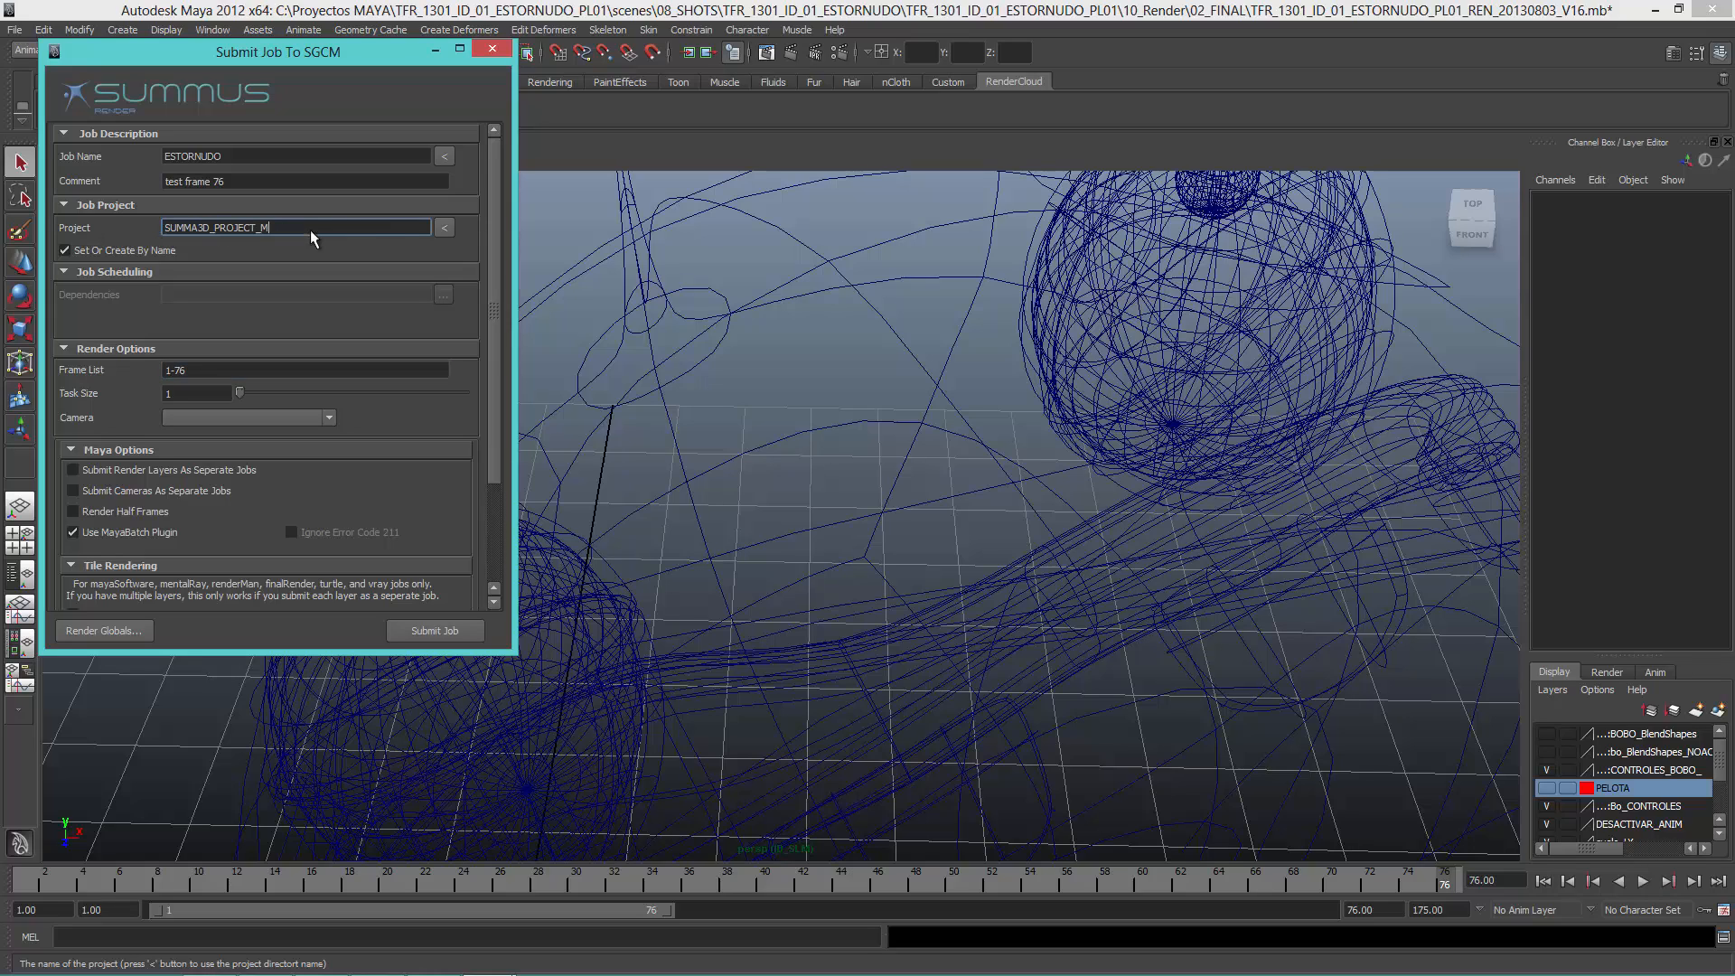
{"action": "left_click", "coordinate": [64, 252]}
{"action": "left_click", "coordinate": [445, 229]}
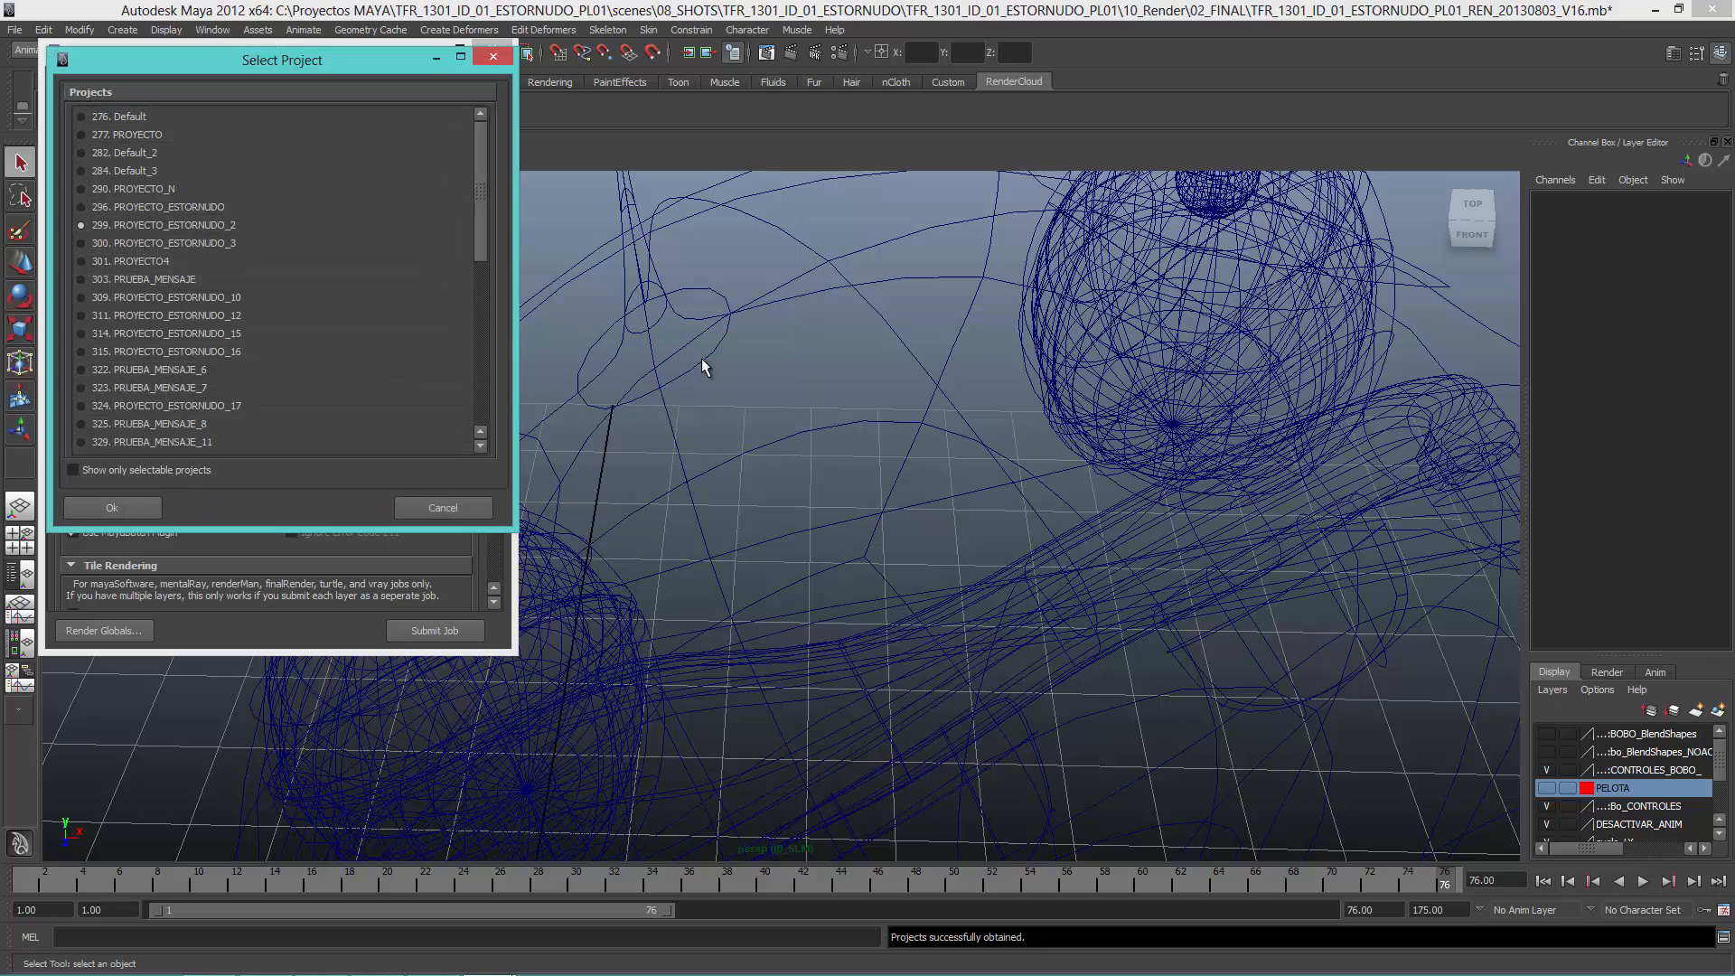
{"action": "left_click_drag", "start_coordinate": [480, 202], "coordinate": [480, 427]}
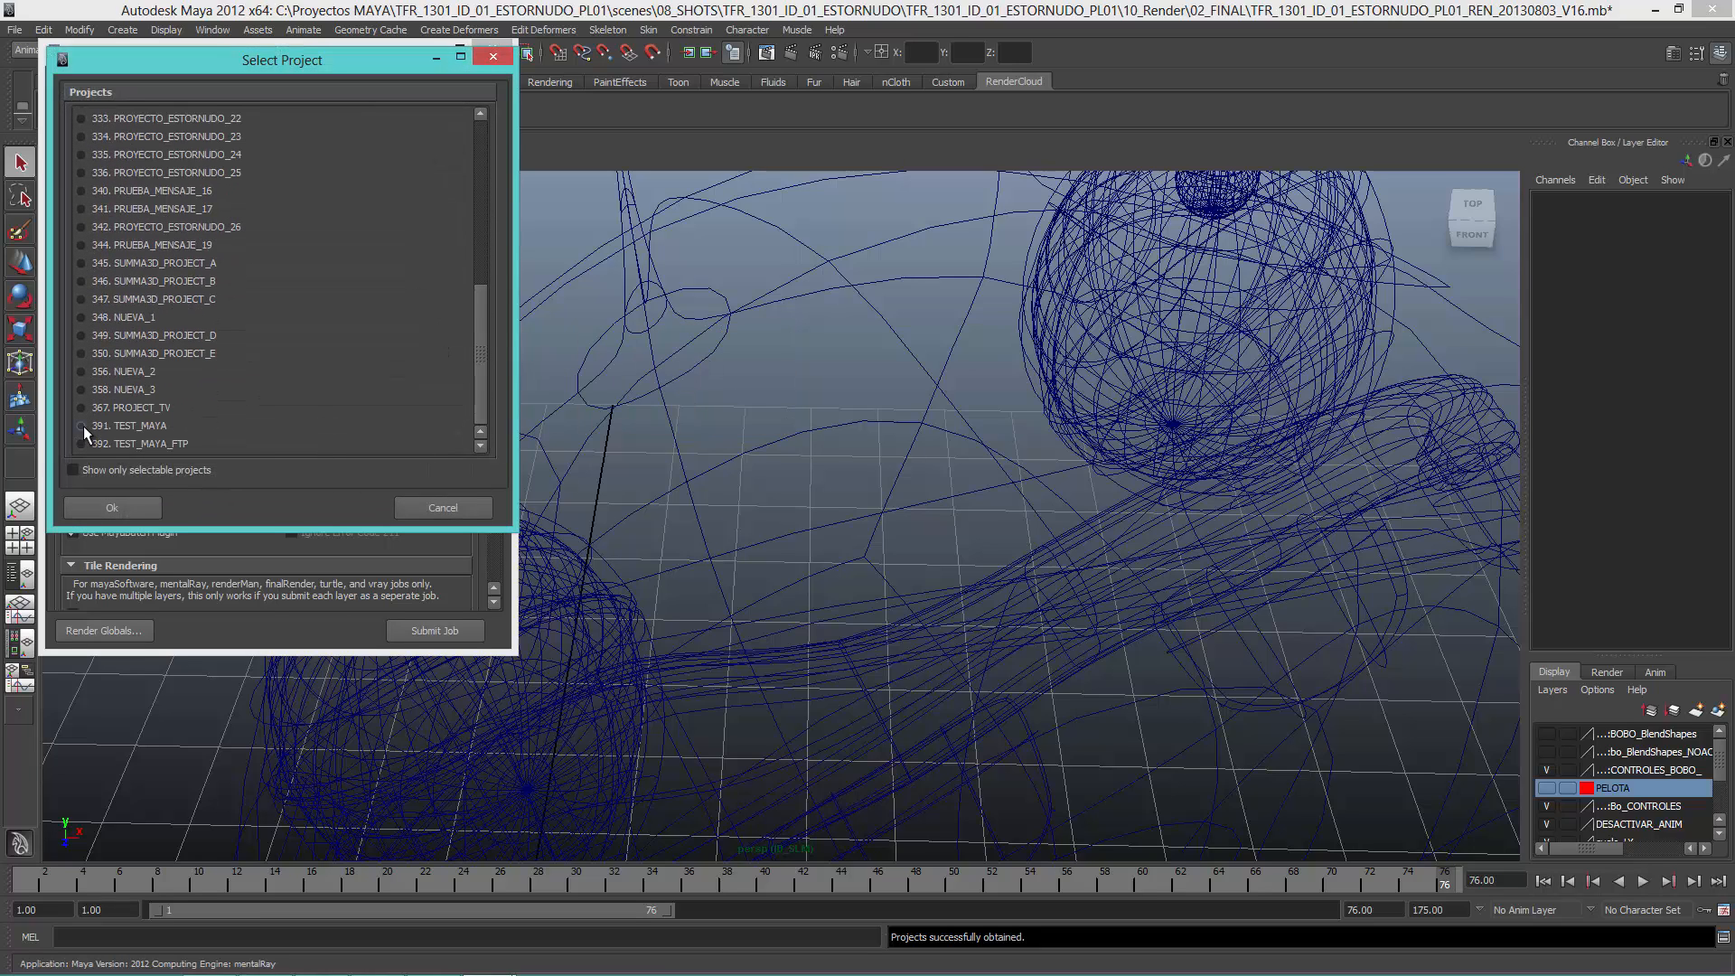
{"action": "left_click", "coordinate": [74, 469]}
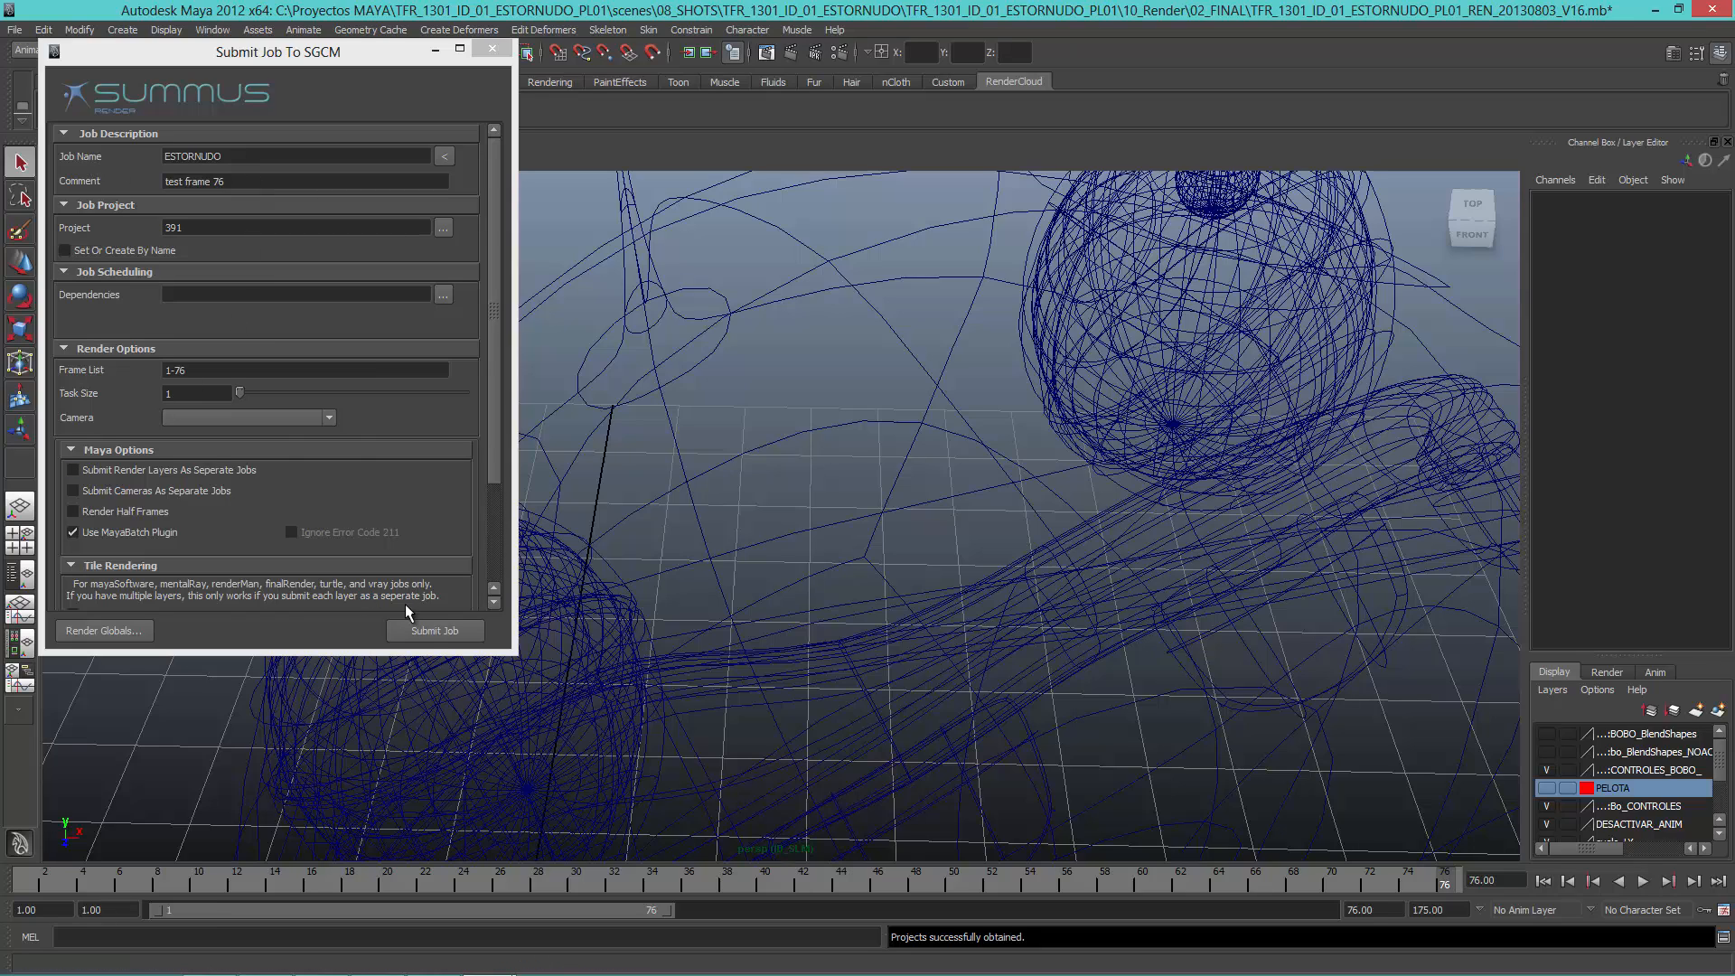
Step: Submit the ESTORNUDO job and agree to save the current scene file
{"action": "left_click", "coordinate": [429, 633]}
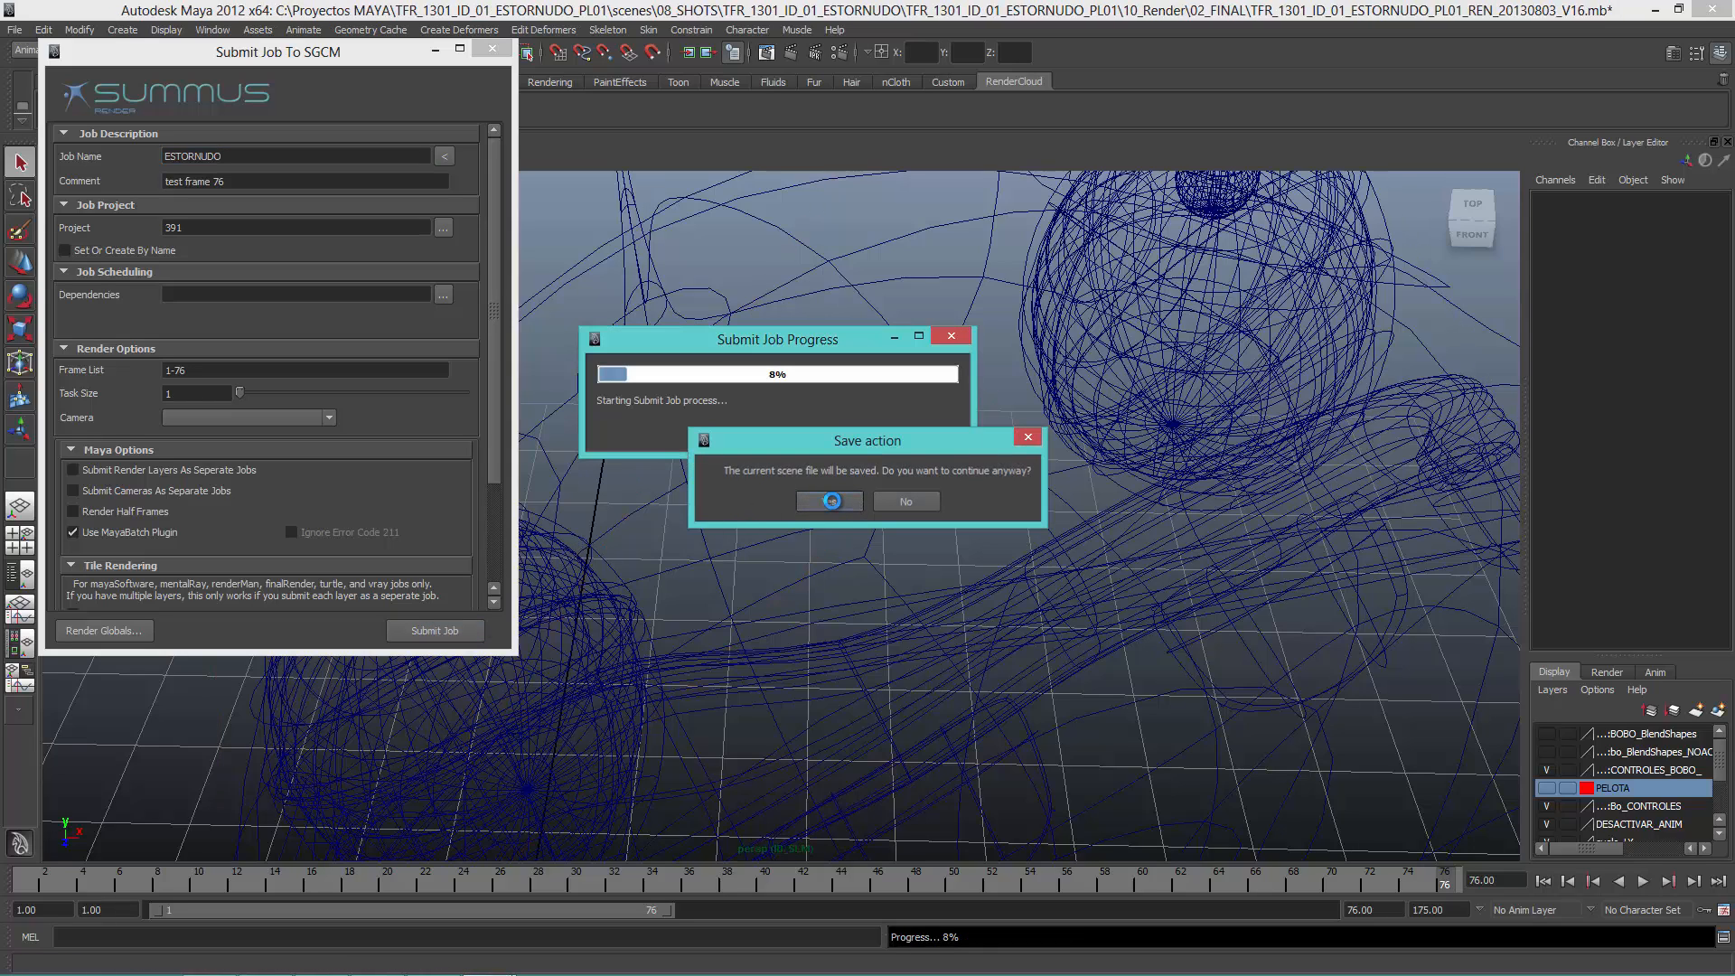
{"action": "left_click", "coordinate": [829, 501]}
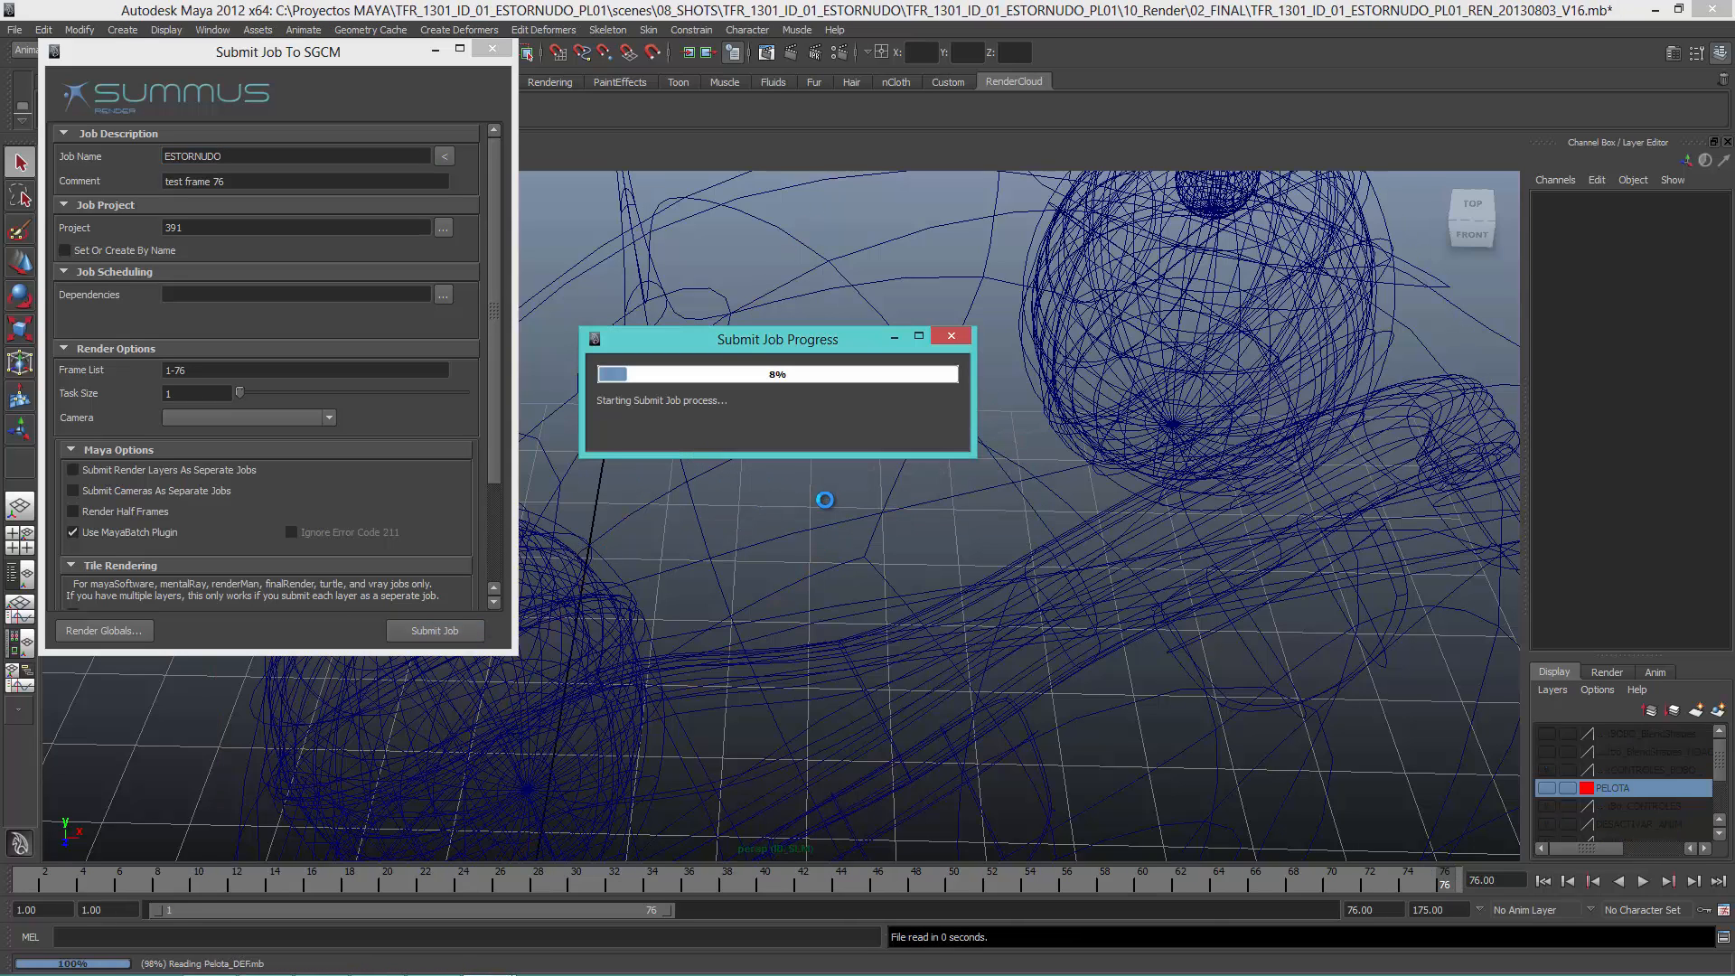
{"action": "left_click", "coordinate": [823, 497]}
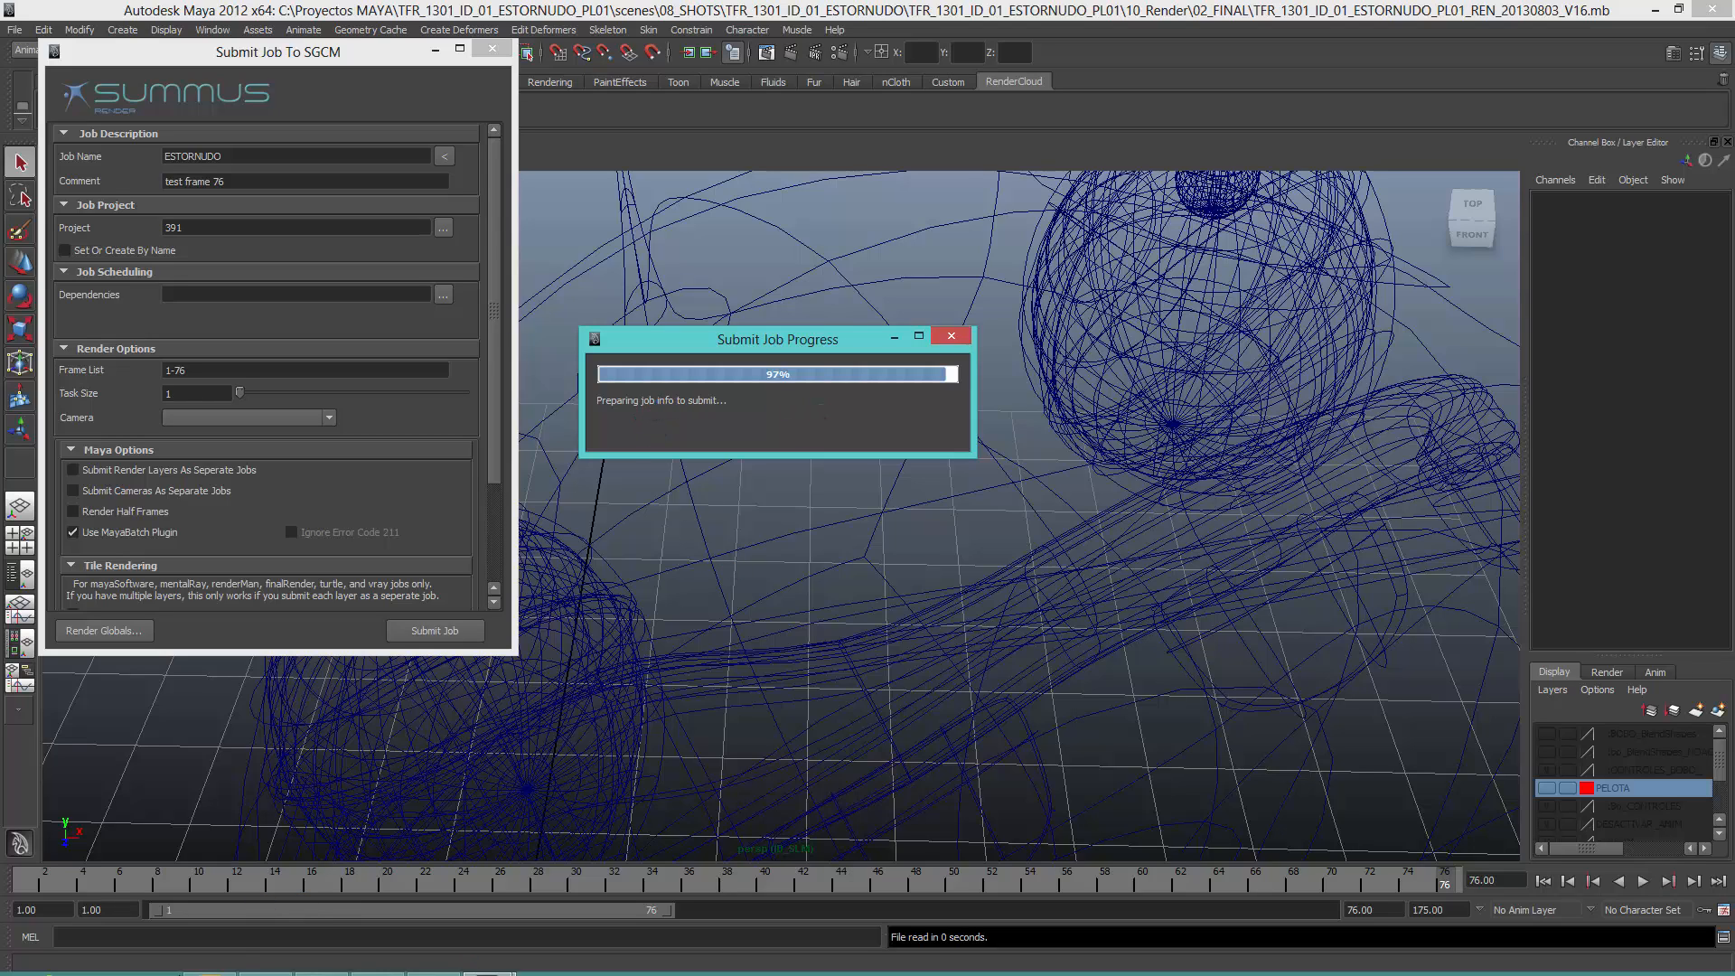
Step: Switch to Chrome and refresh the TEST_MAYA job list, returning to Maya to close the submission progress window
{"action": "left_click", "coordinate": [261, 959]}
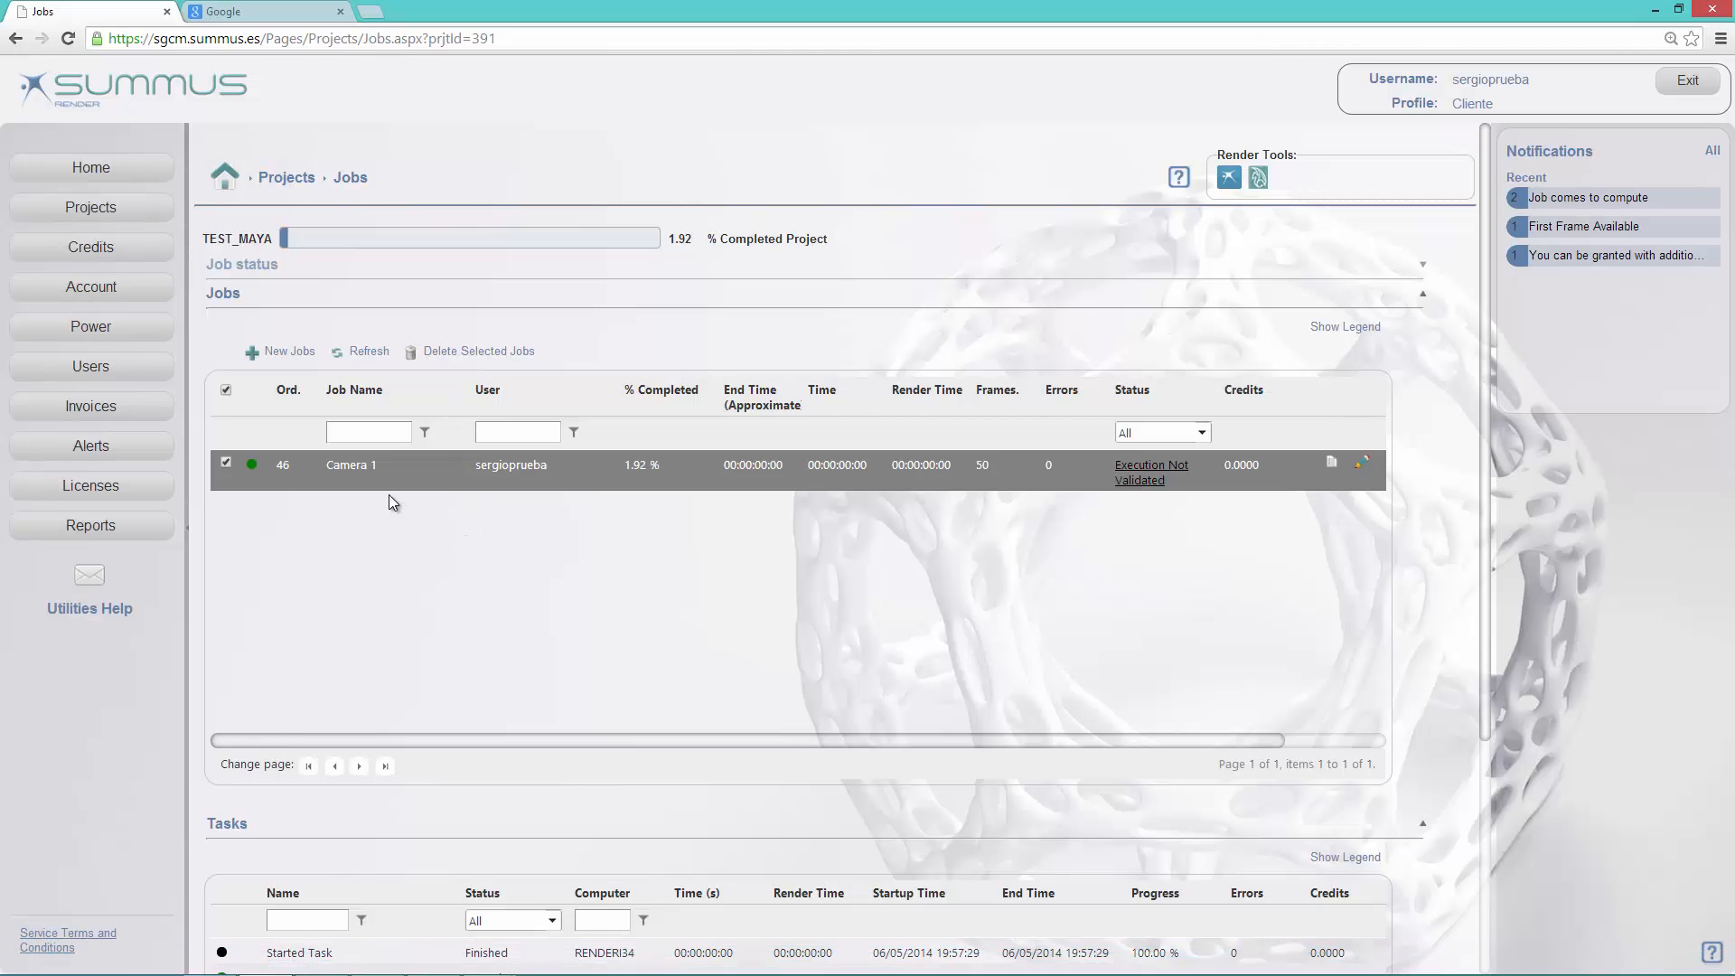
{"action": "left_click", "coordinate": [370, 360]}
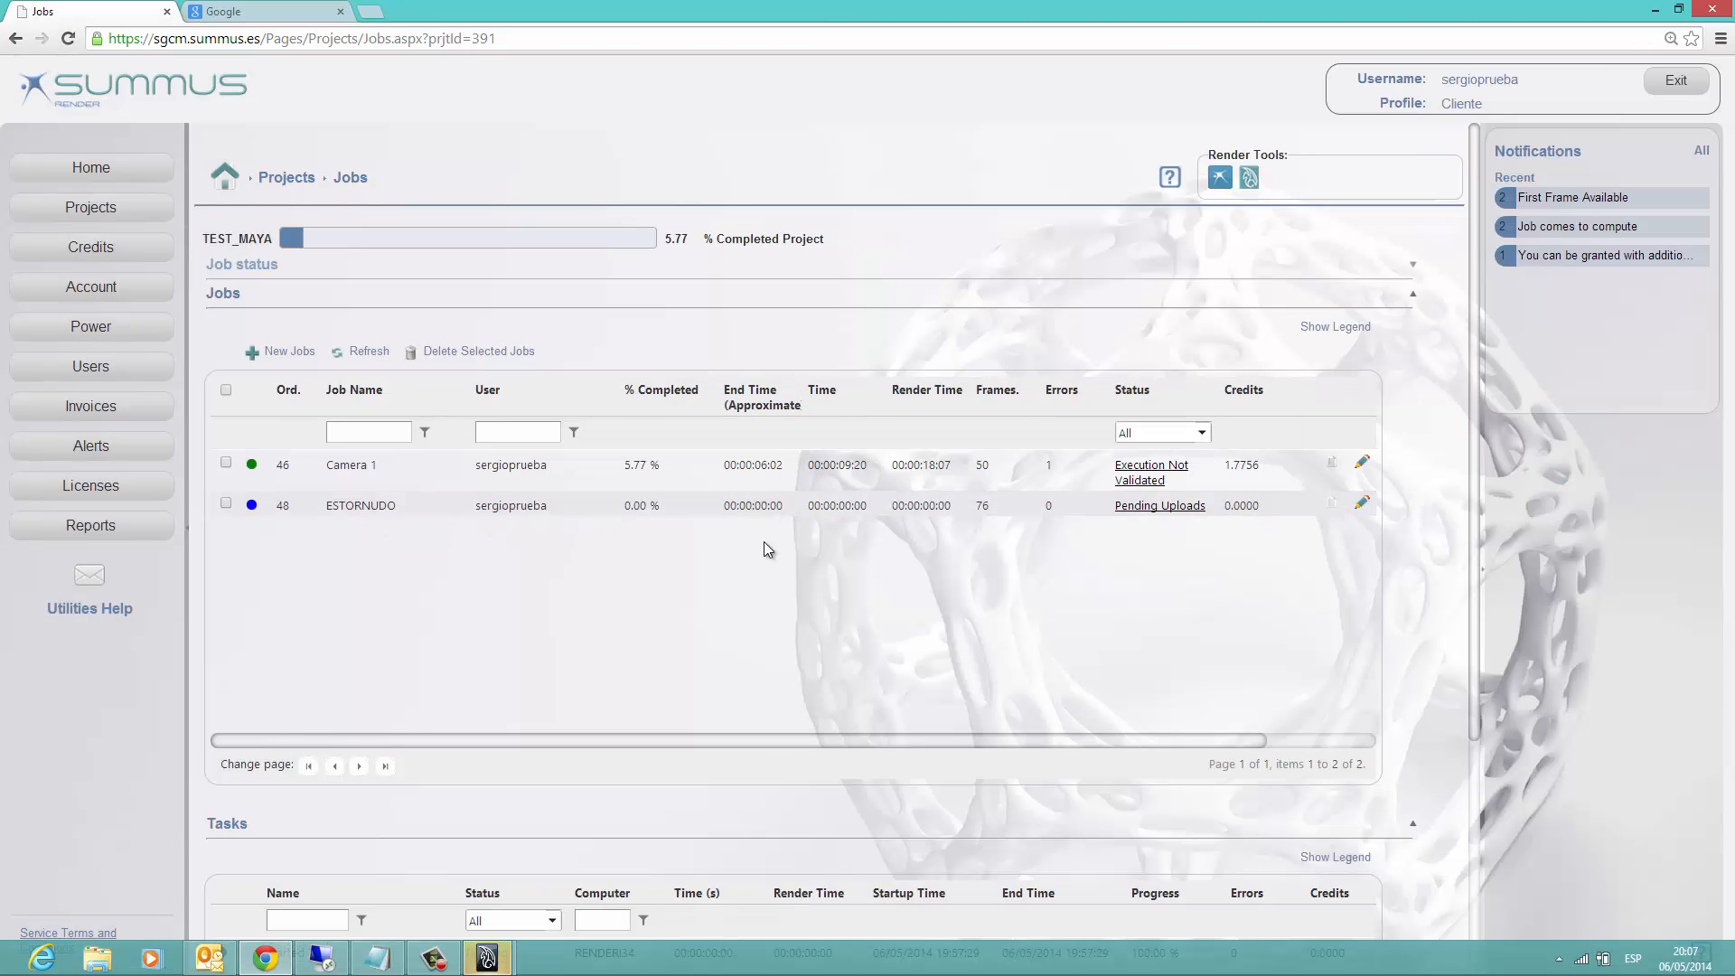
{"action": "mouse_move", "coordinate": [493, 957]}
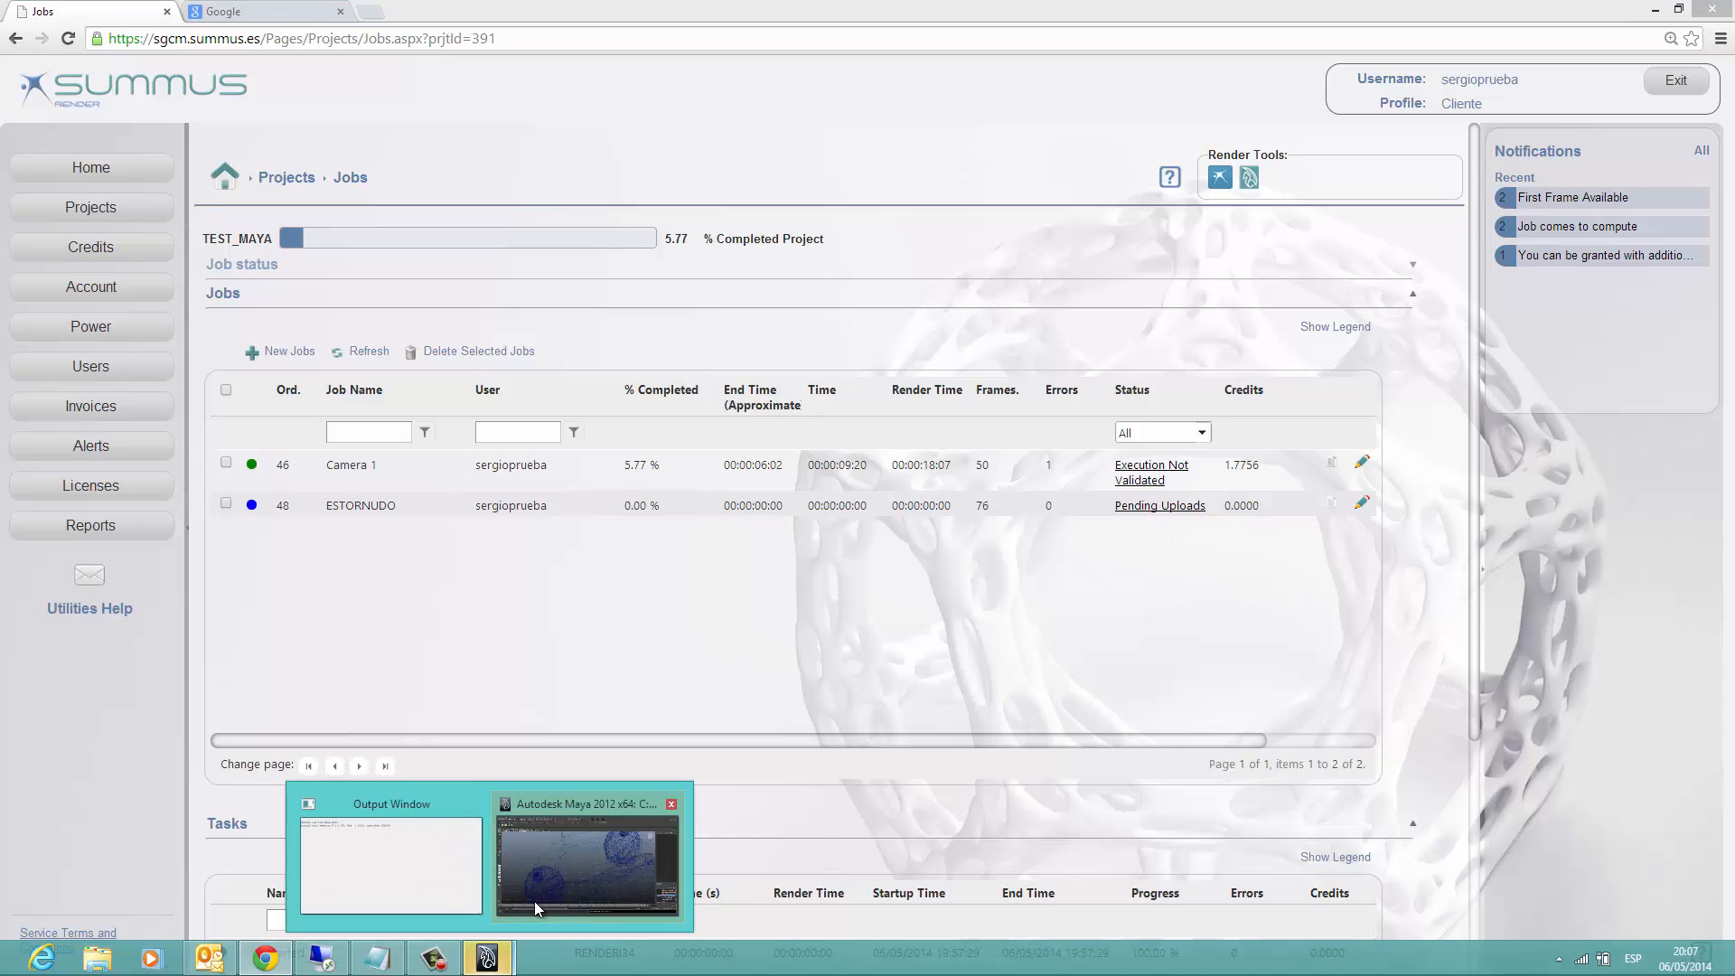
{"action": "left_click", "coordinate": [587, 856]}
{"action": "left_click", "coordinate": [669, 431]}
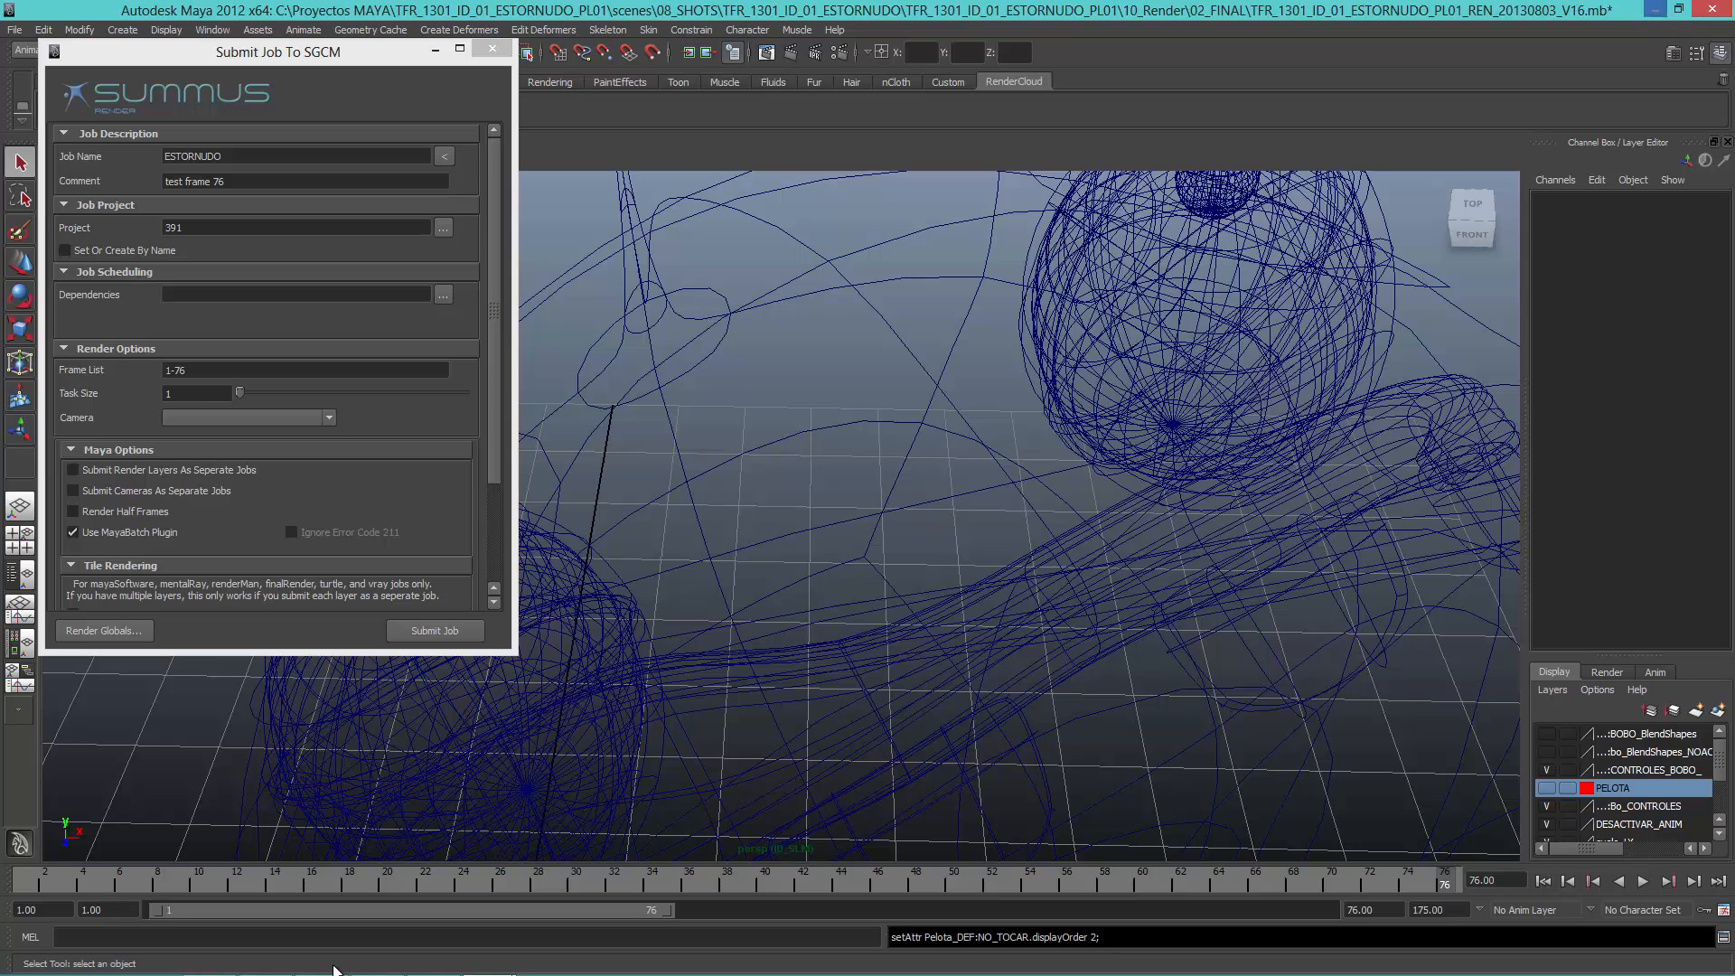
Step: Switch back to the job list in Chrome and check the hidden system tray programs for the synchronization status
{"action": "left_click", "coordinate": [265, 963]}
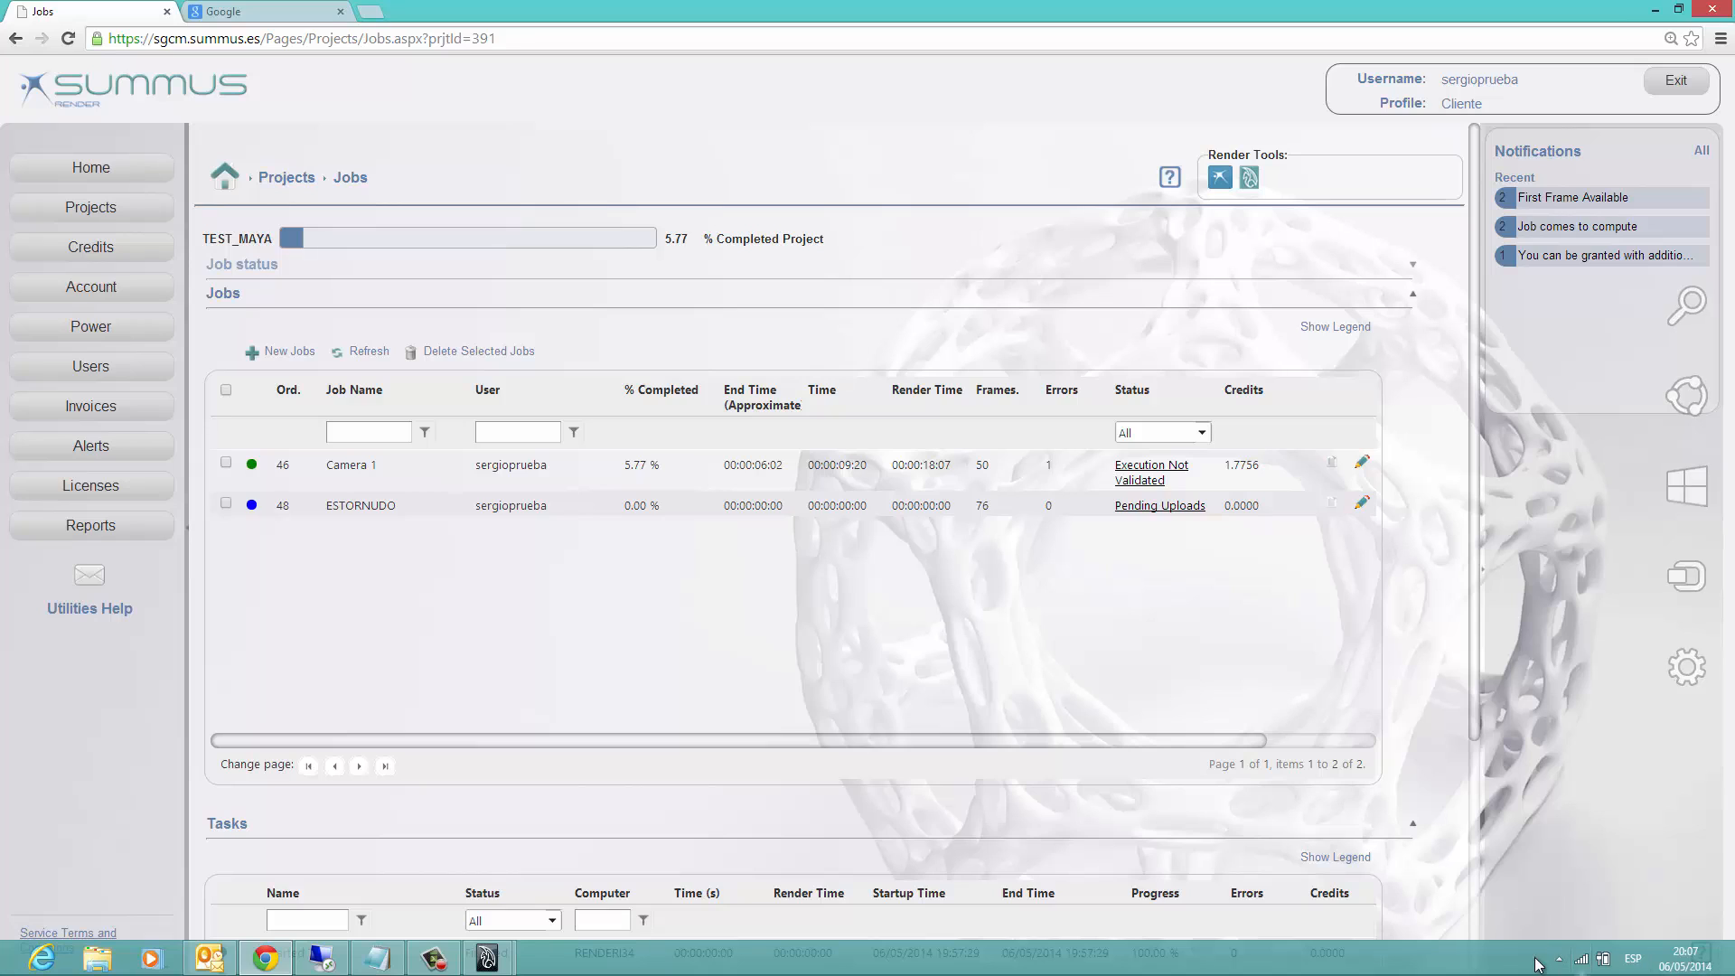
{"action": "left_click", "coordinate": [1557, 959]}
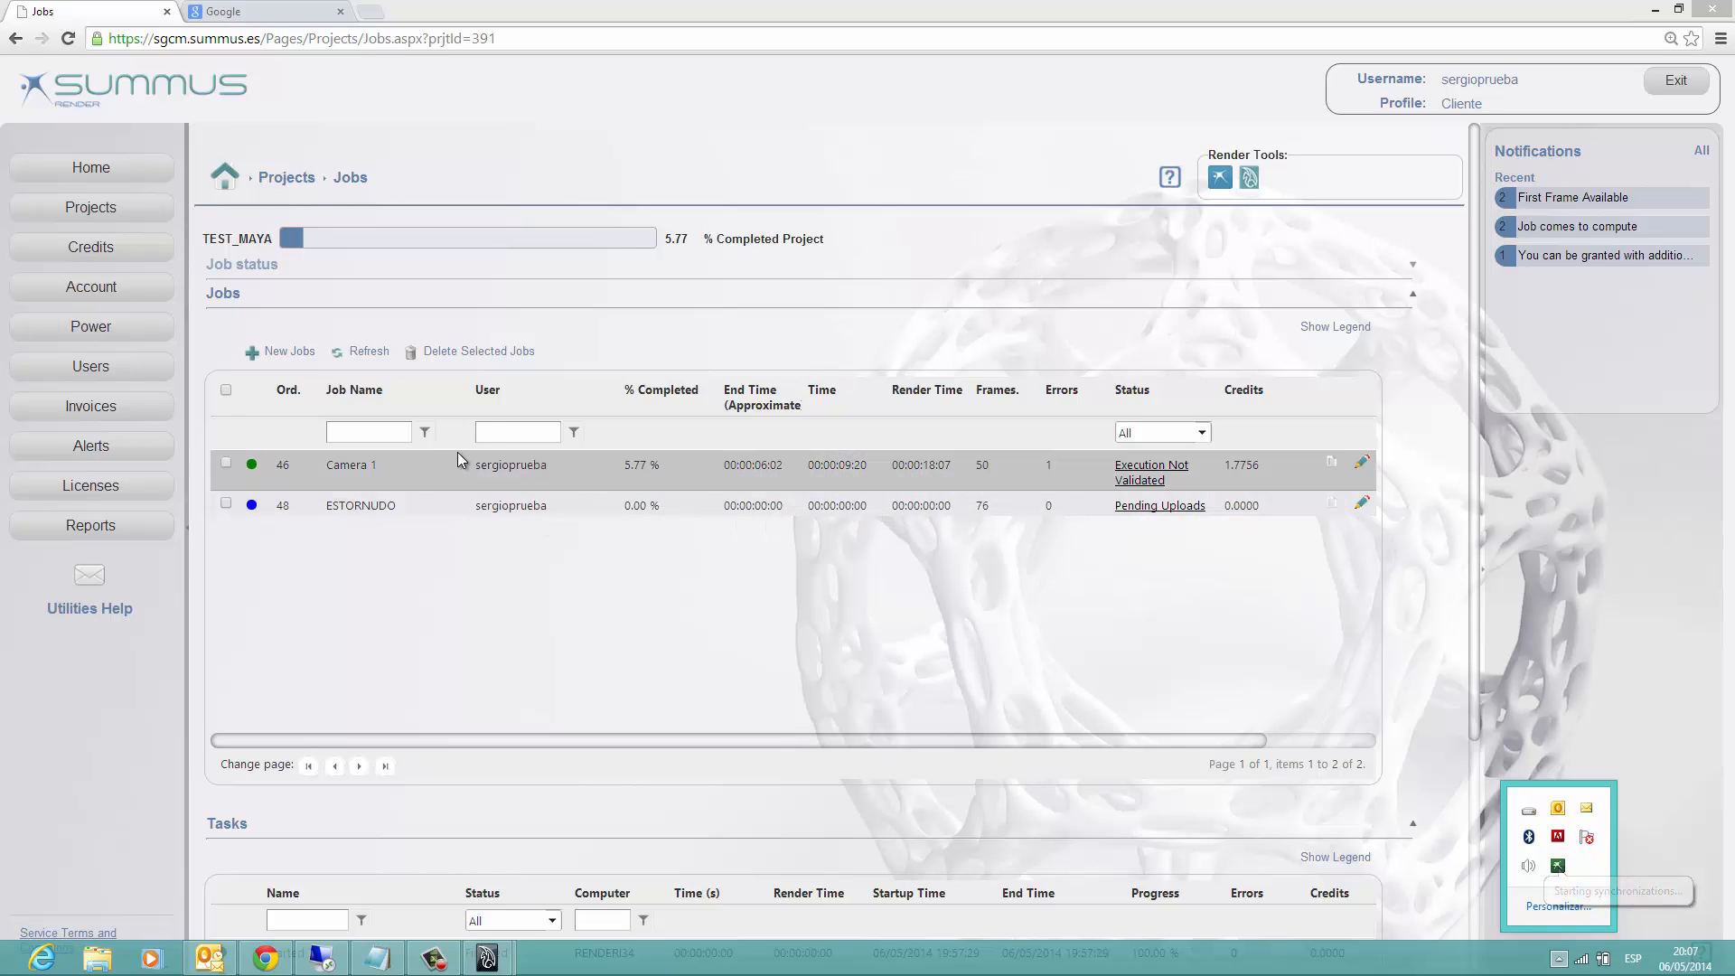
{"action": "left_click", "coordinate": [641, 639]}
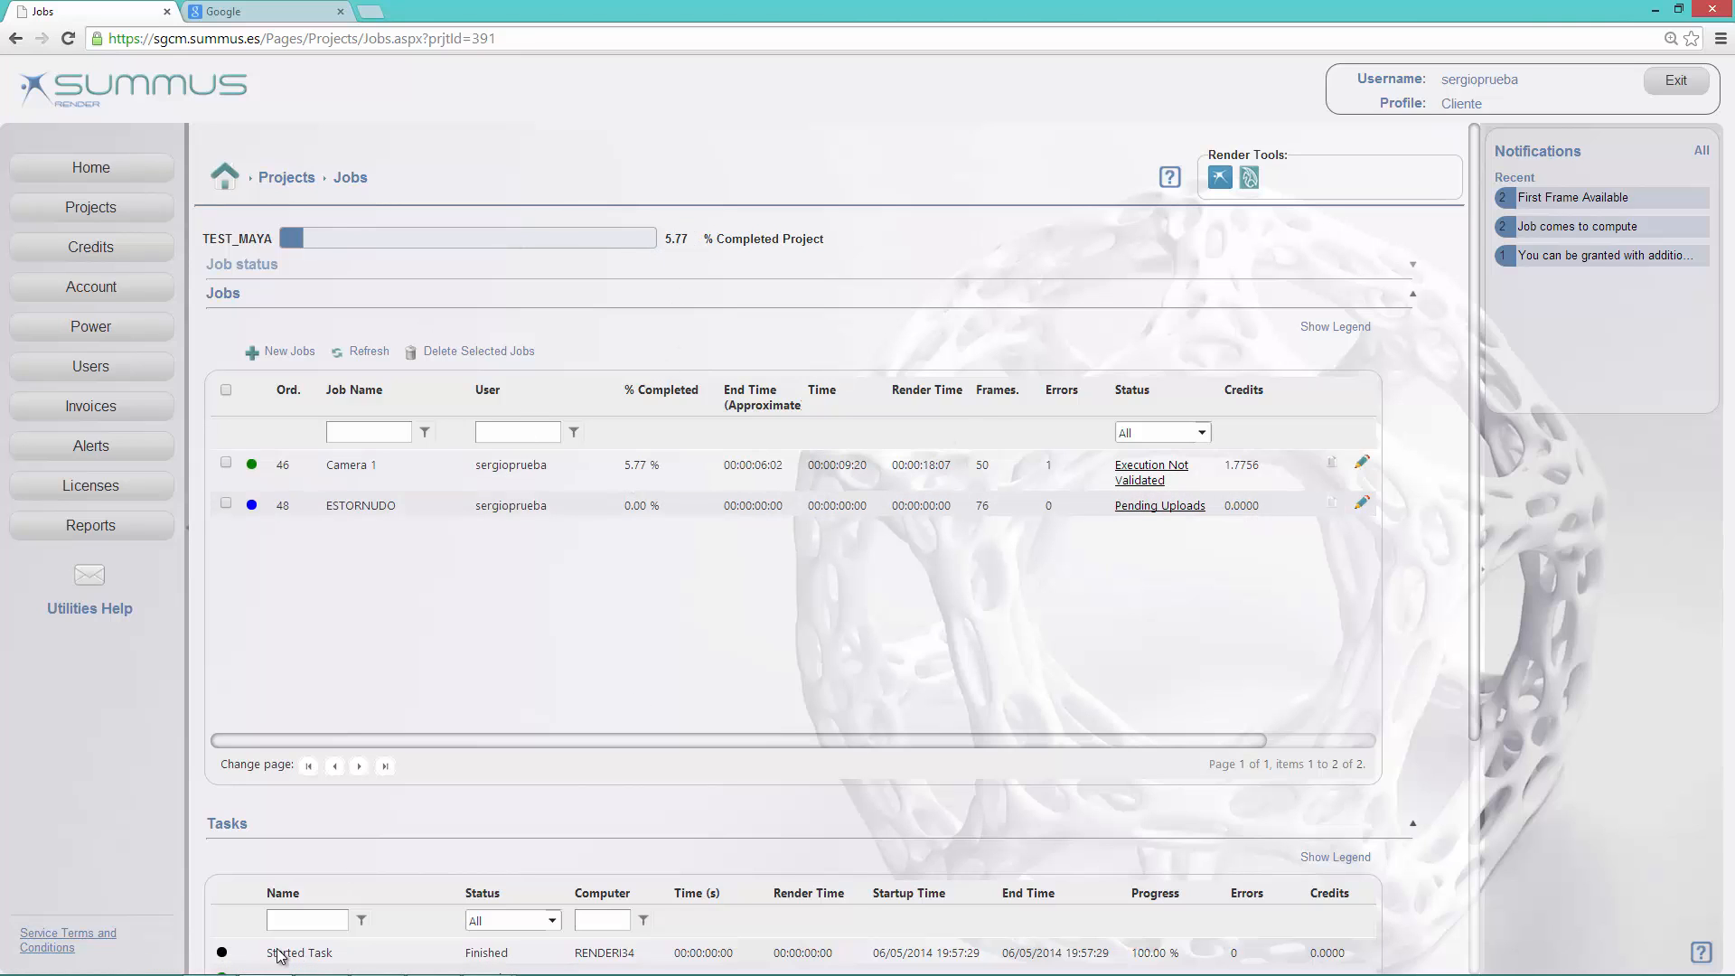
Step: Switch to Outlook, view the frame image attached to the newest Job "Camera 1" validation e-mail, and minimize Outlook
{"action": "left_click", "coordinate": [223, 964]}
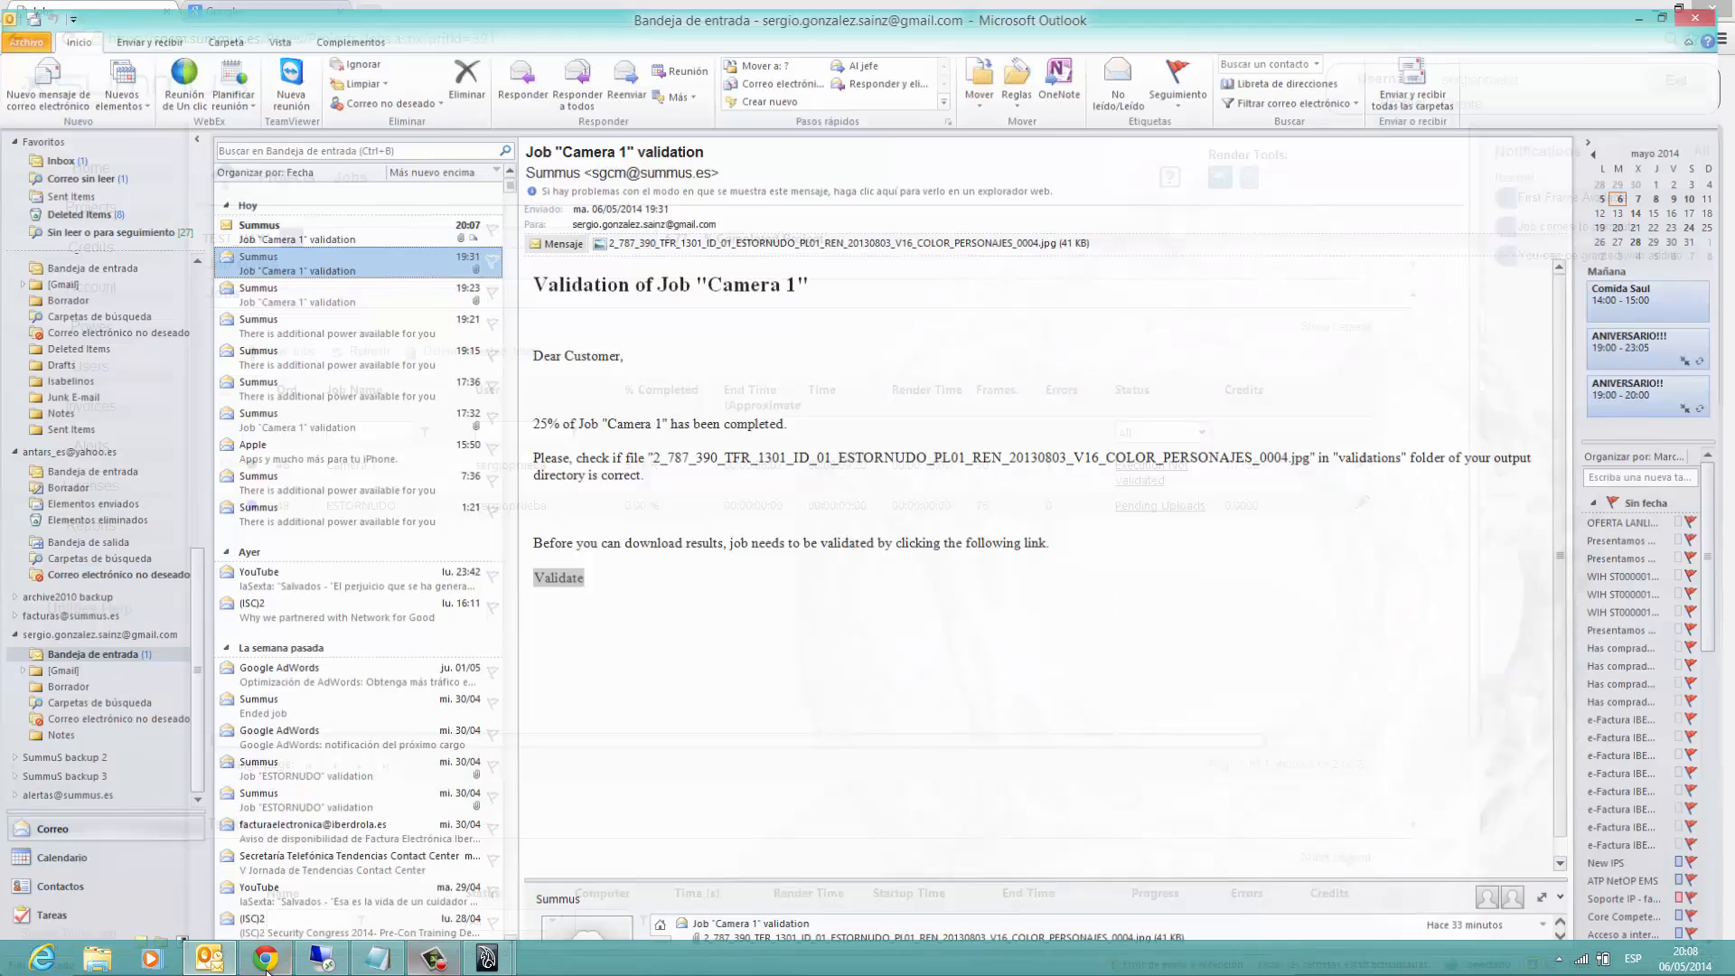
{"action": "left_click", "coordinate": [299, 231]}
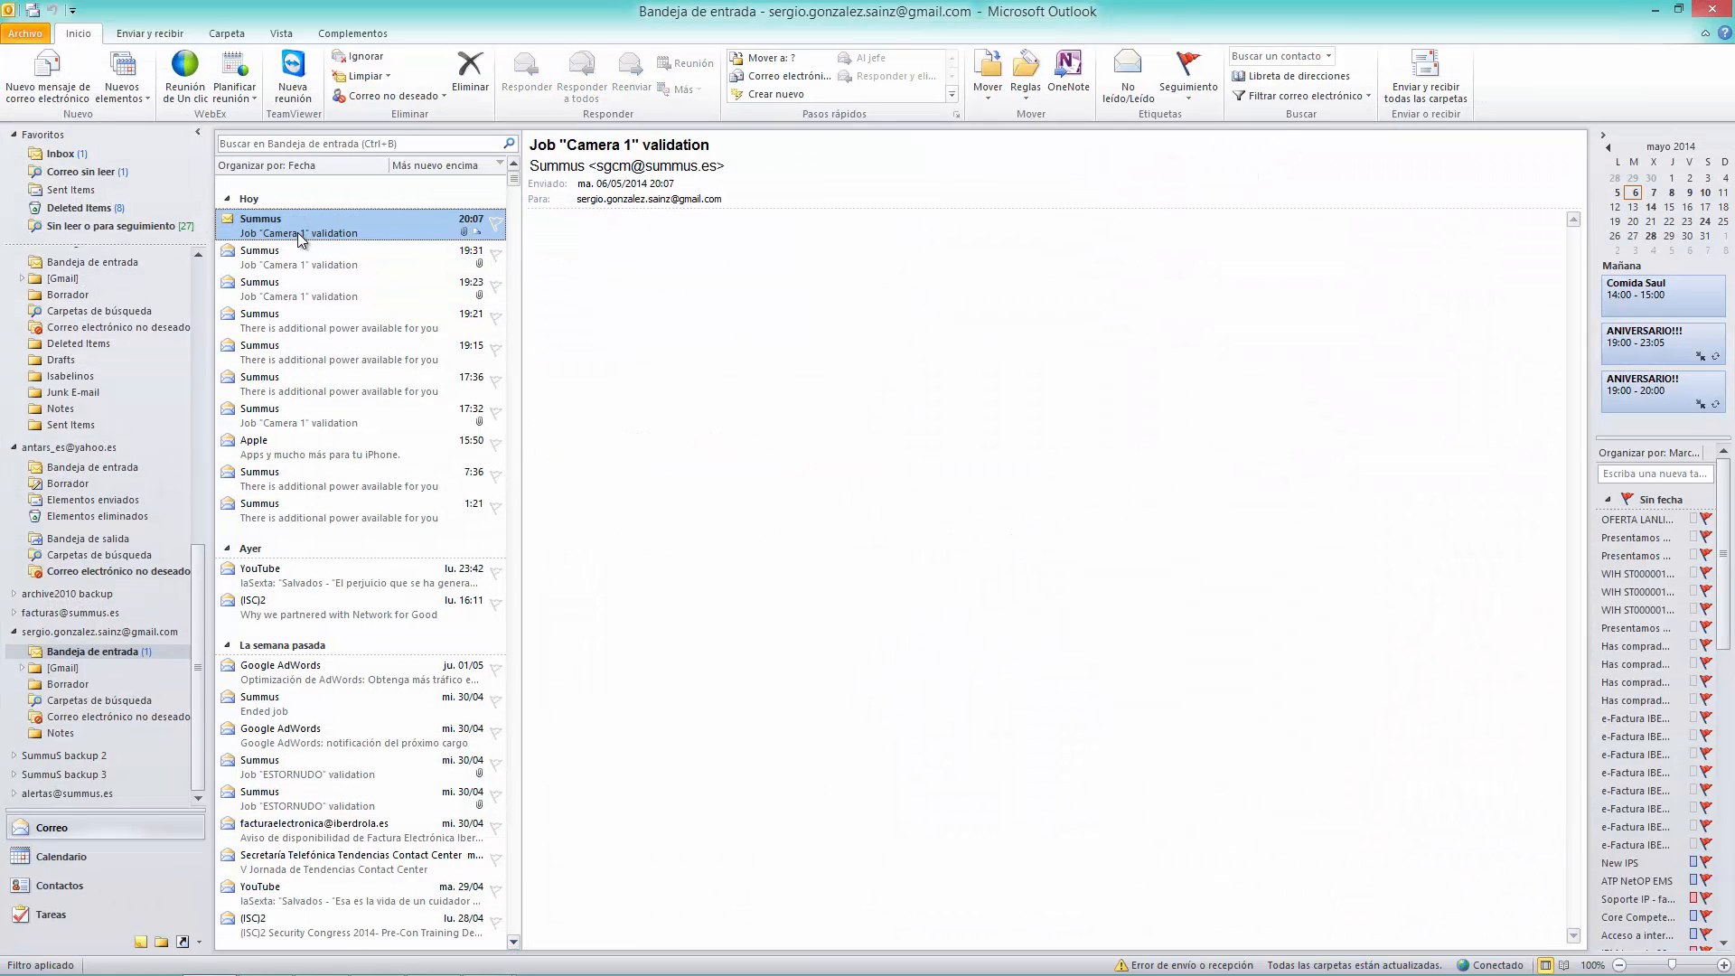
{"action": "double_click", "coordinate": [658, 238]}
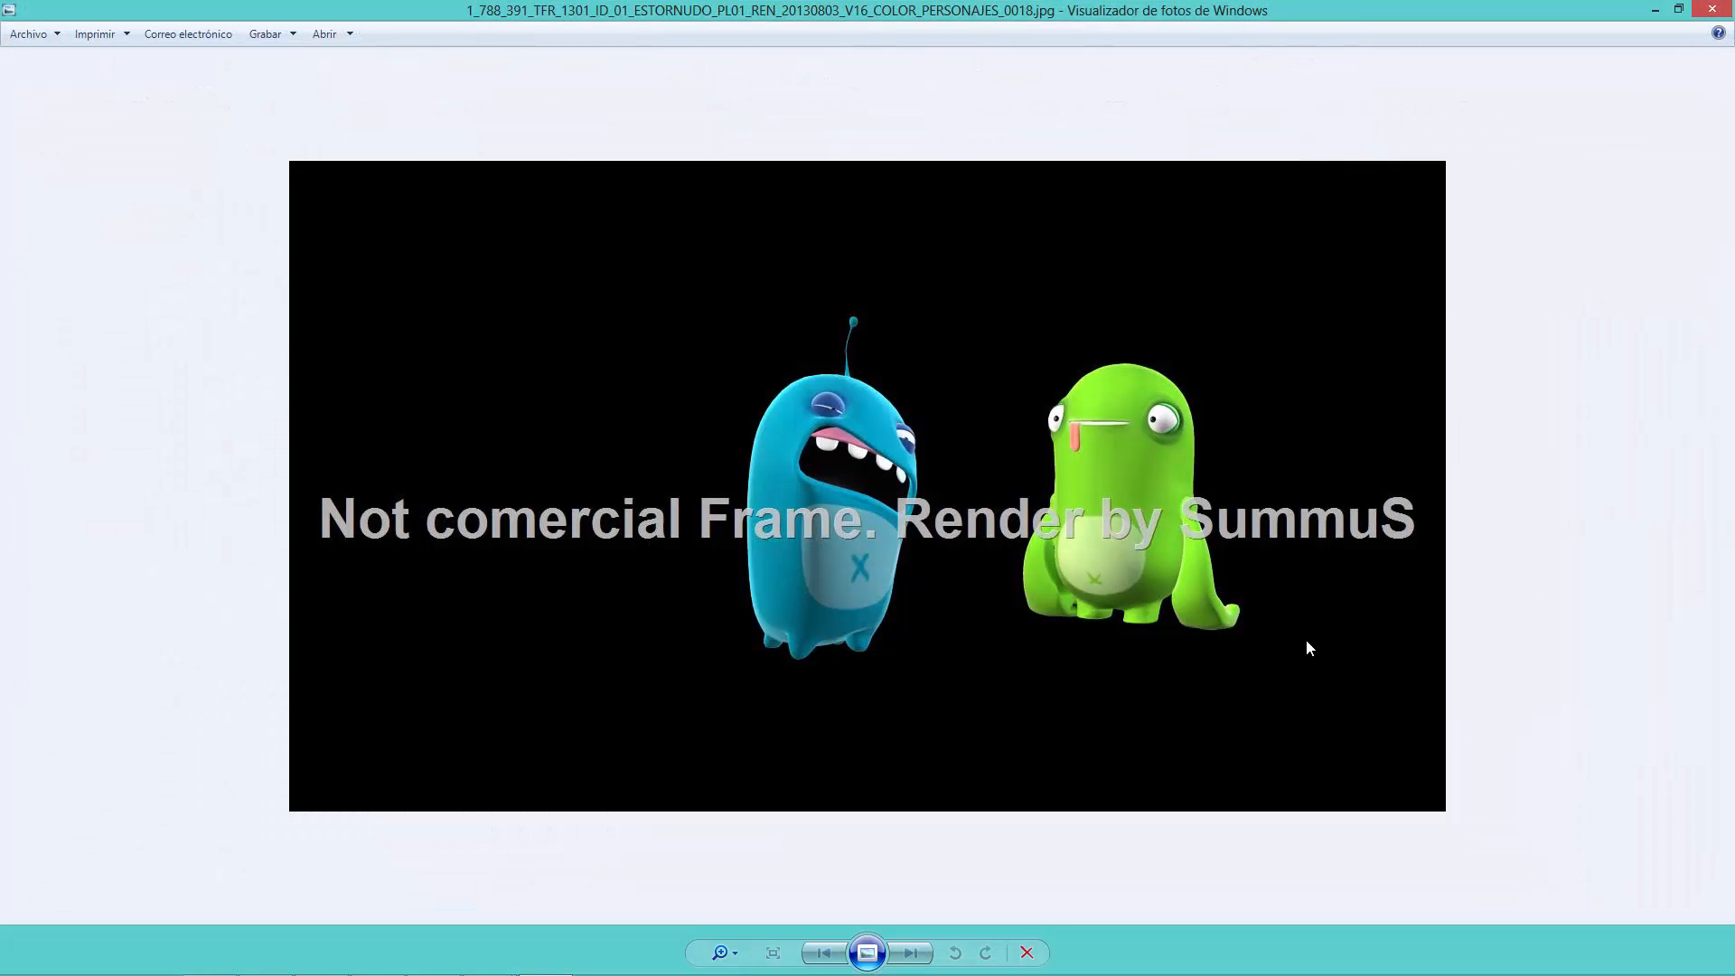
{"action": "left_click", "coordinate": [1713, 9]}
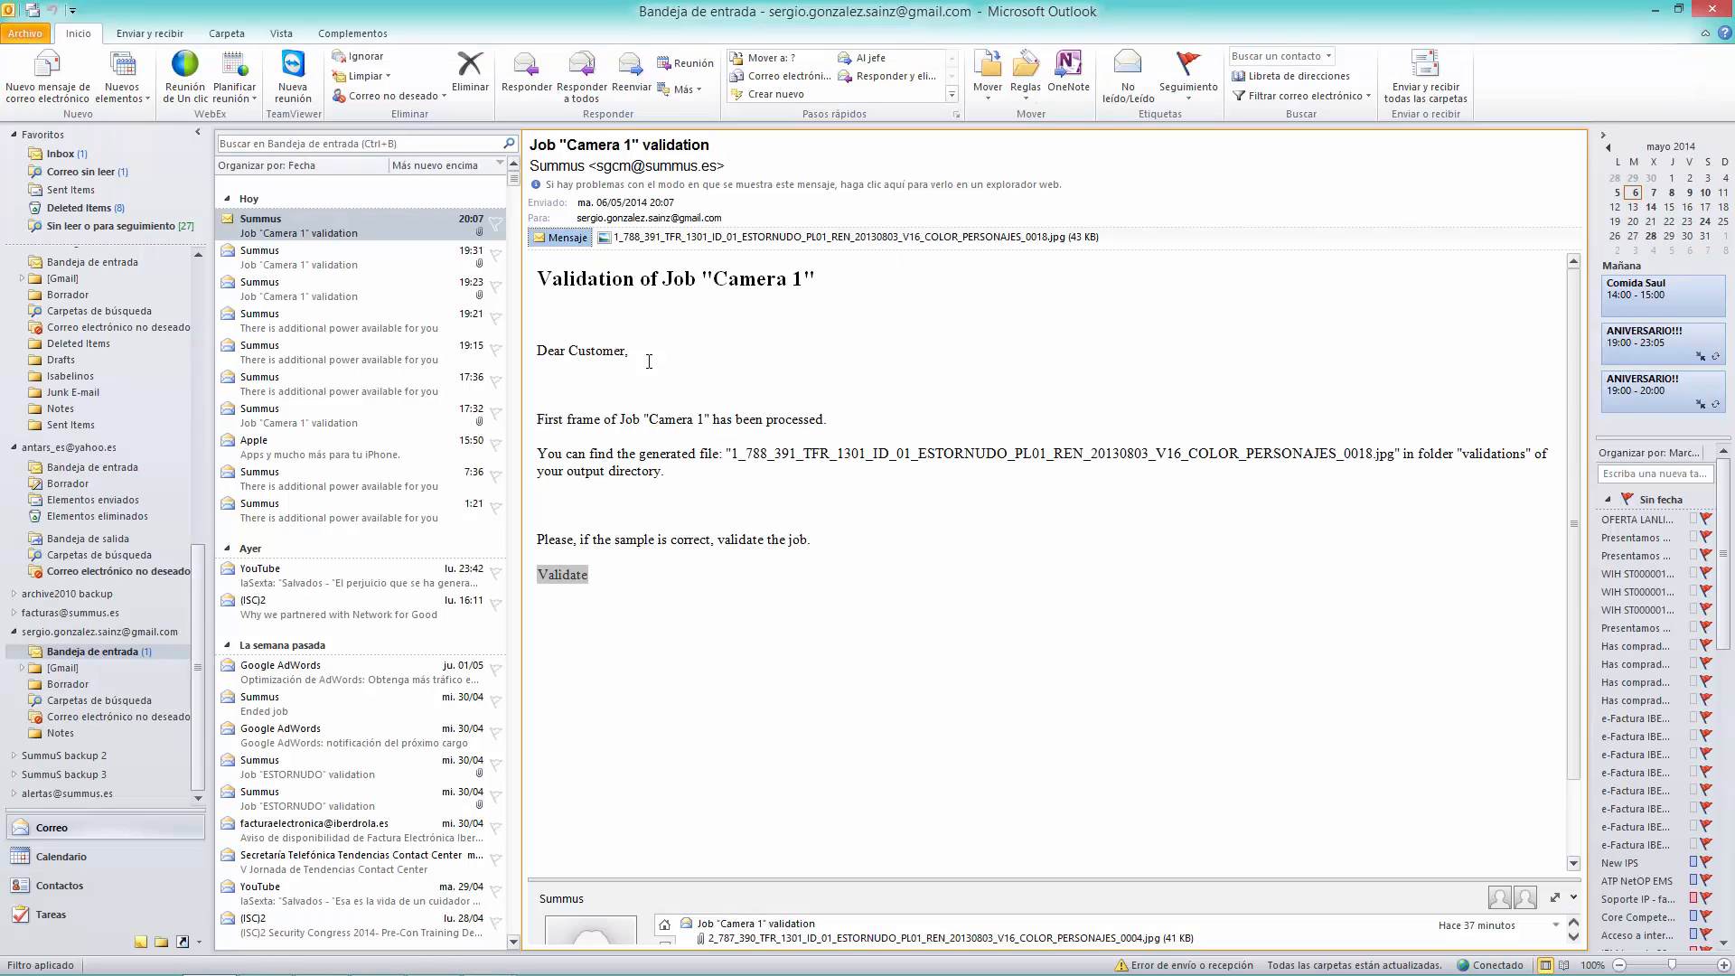
{"action": "left_click", "coordinate": [1653, 11]}
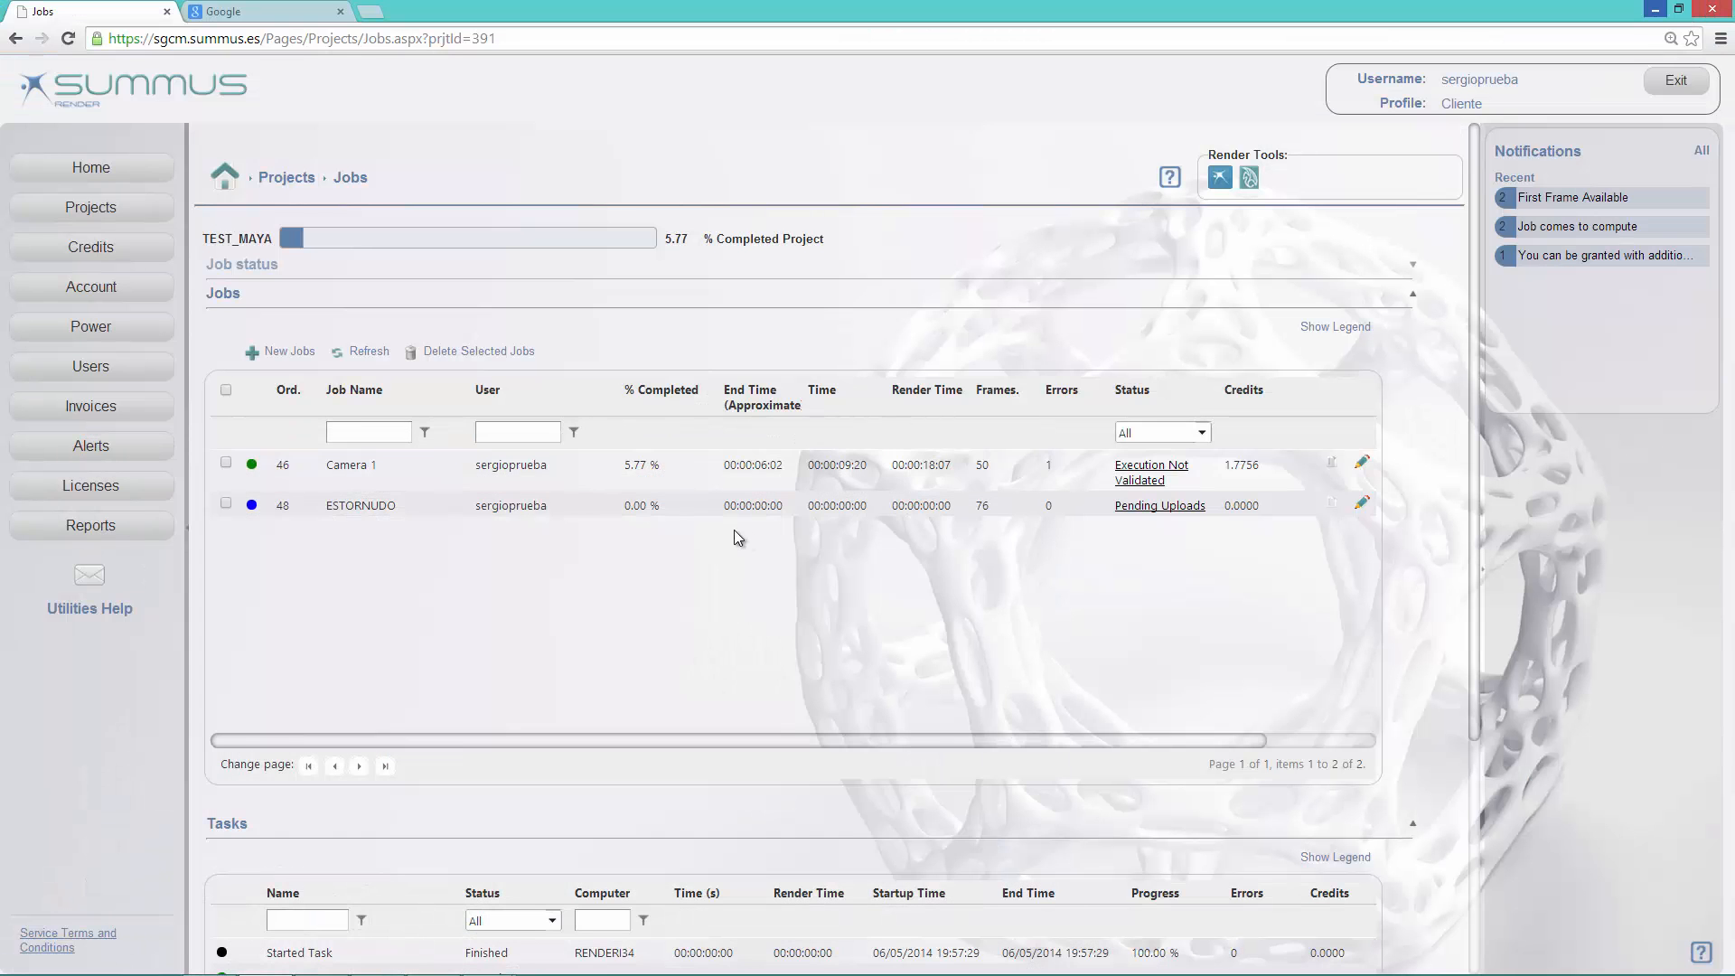
{"action": "mouse_move", "coordinate": [1727, 965]}
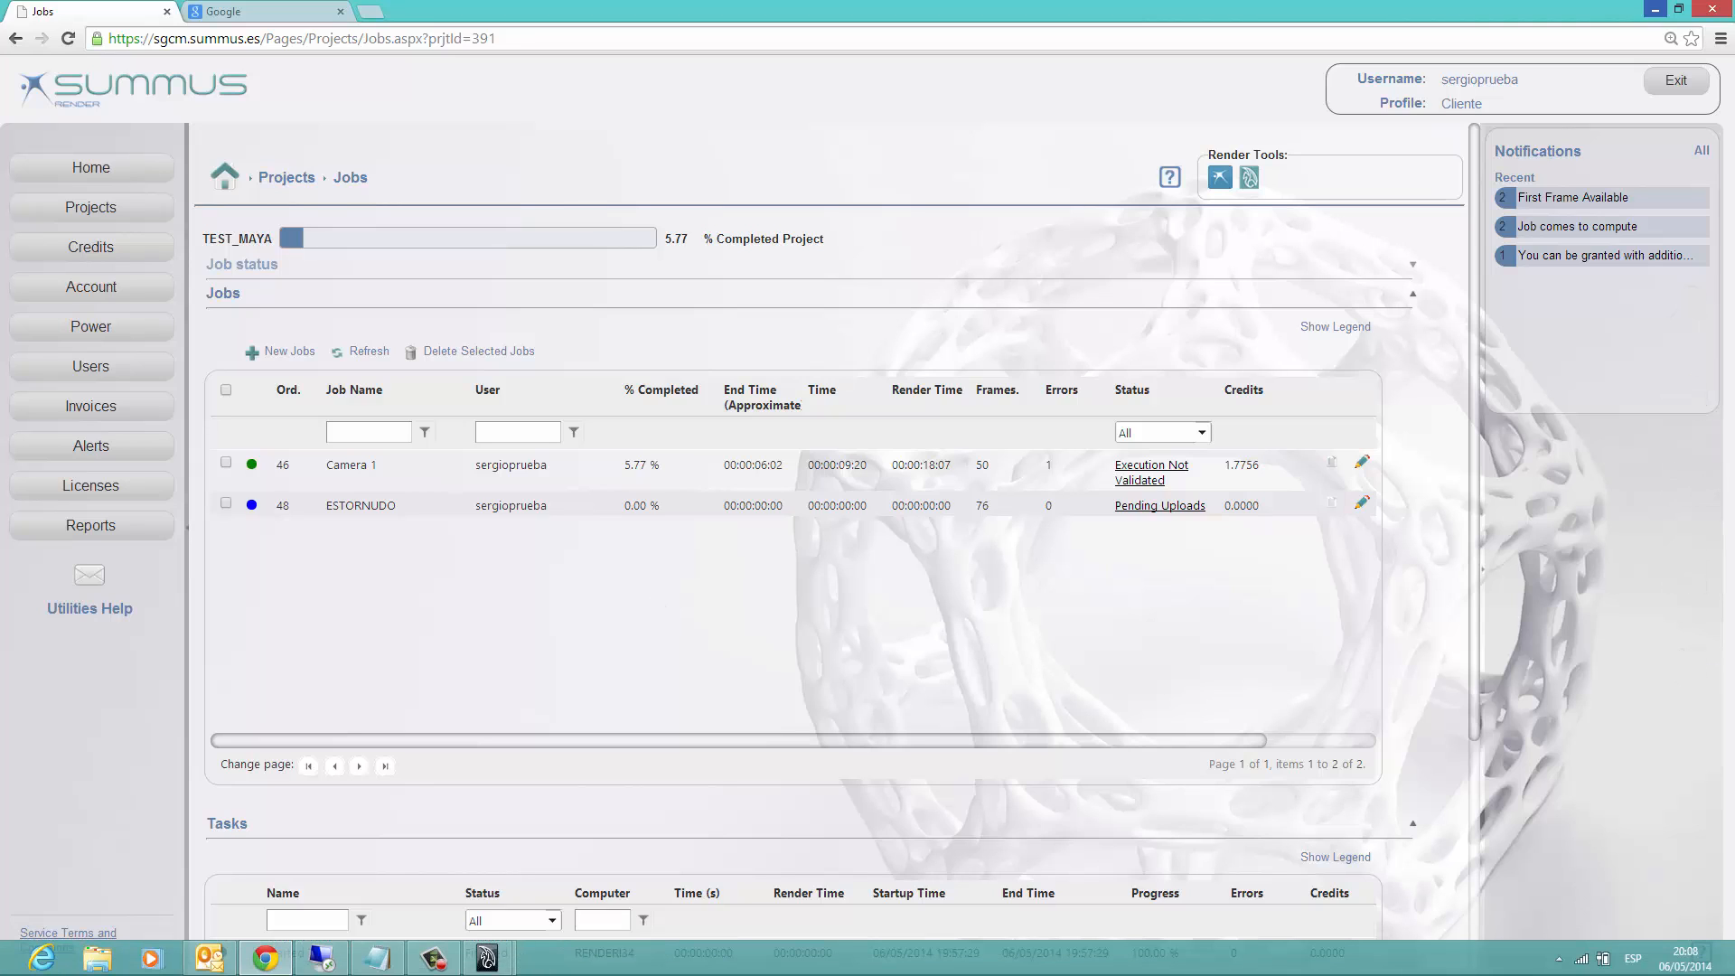
Step: Check the synchronization progress among the hidden system tray programs and view the first page of the project's render tasks
{"action": "left_click", "coordinate": [1560, 959]}
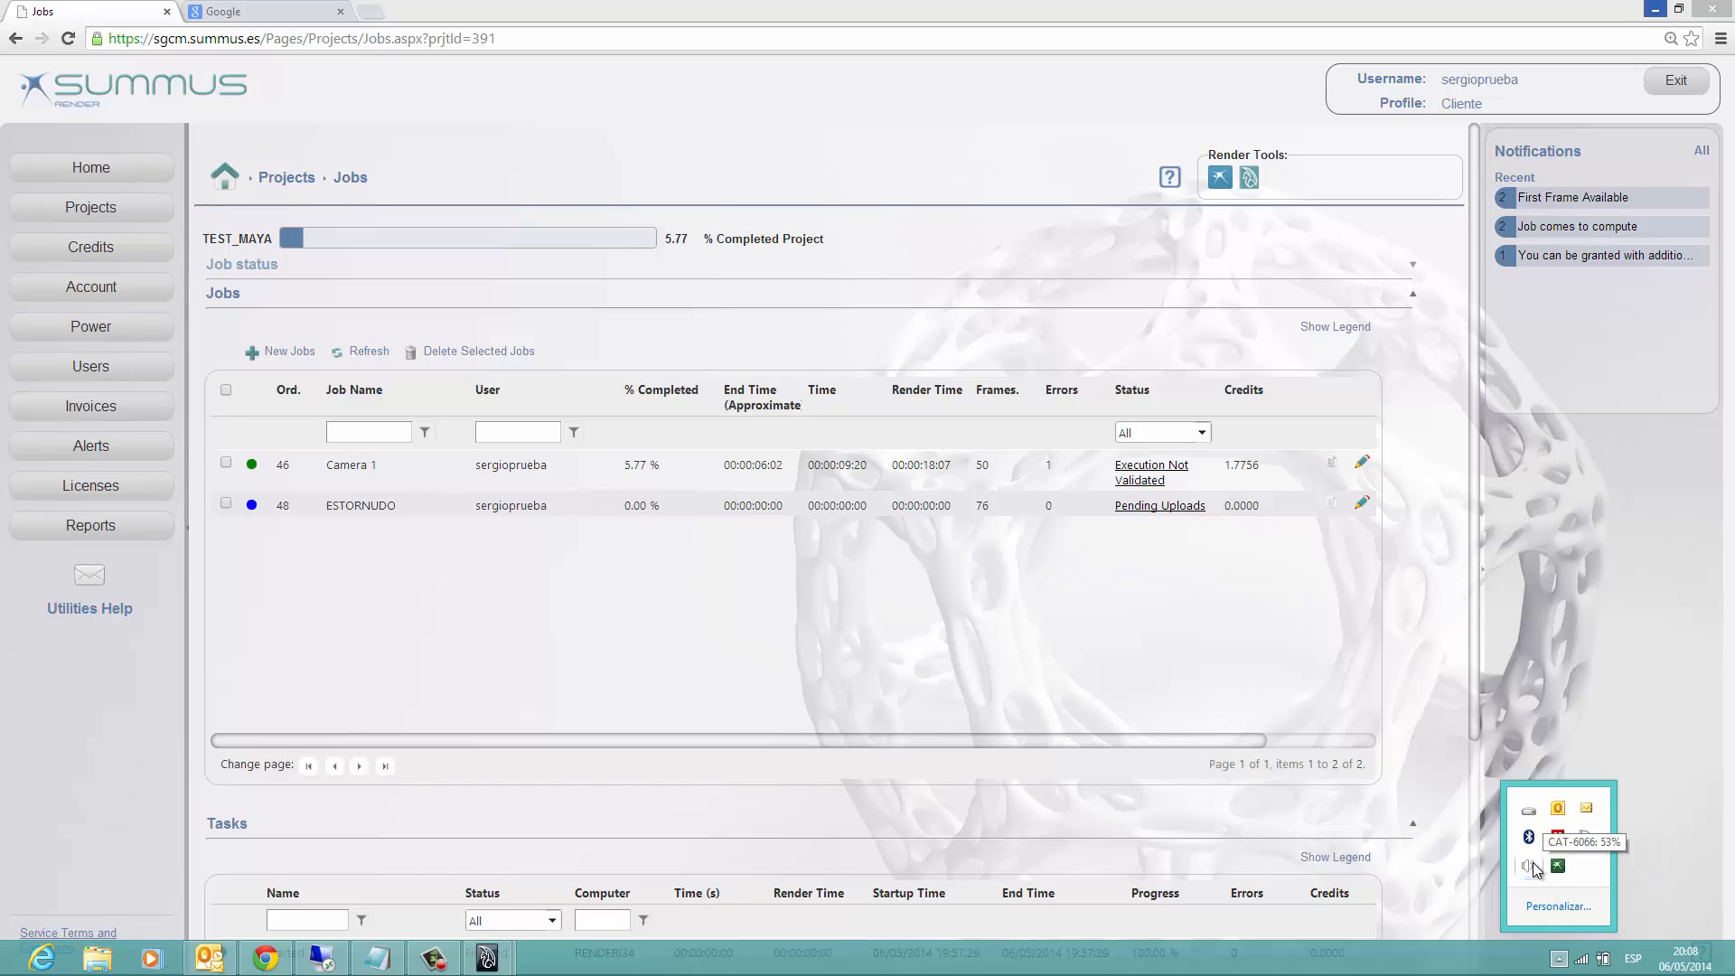
{"action": "left_click", "coordinate": [1242, 746]}
{"action": "scroll", "coordinate": [1163, 630], "scroll_direction": "down", "scroll_amount": 1}
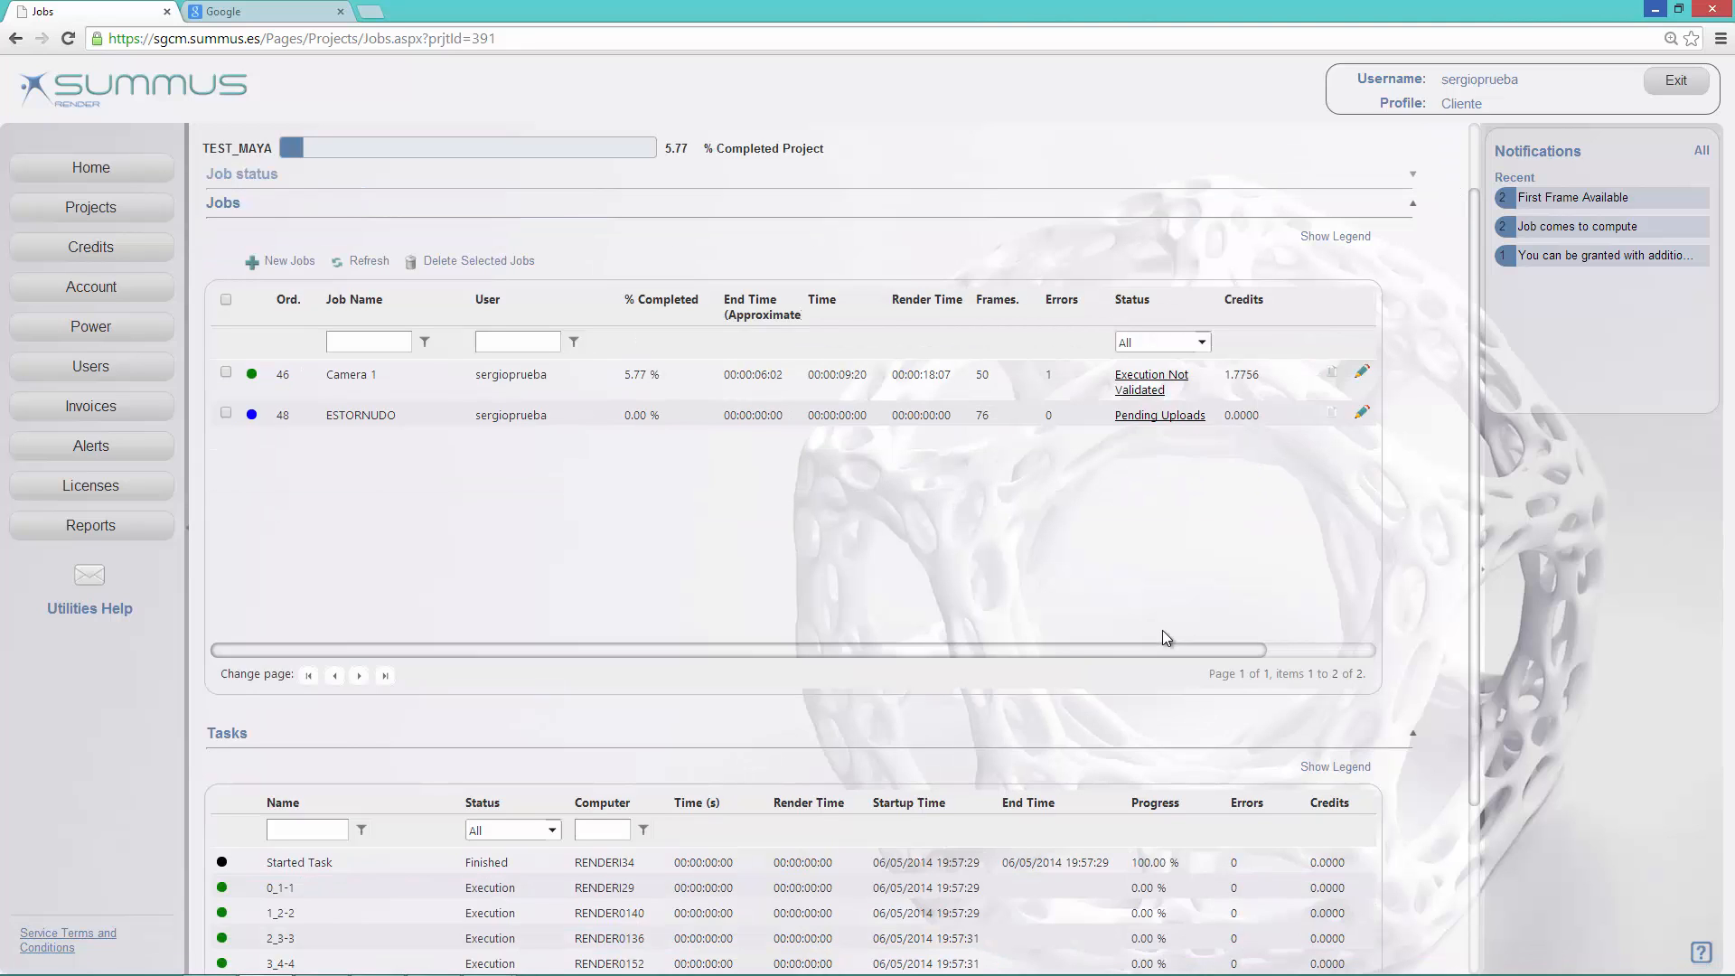
{"action": "scroll", "coordinate": [1163, 630], "scroll_direction": "down", "scroll_amount": 3}
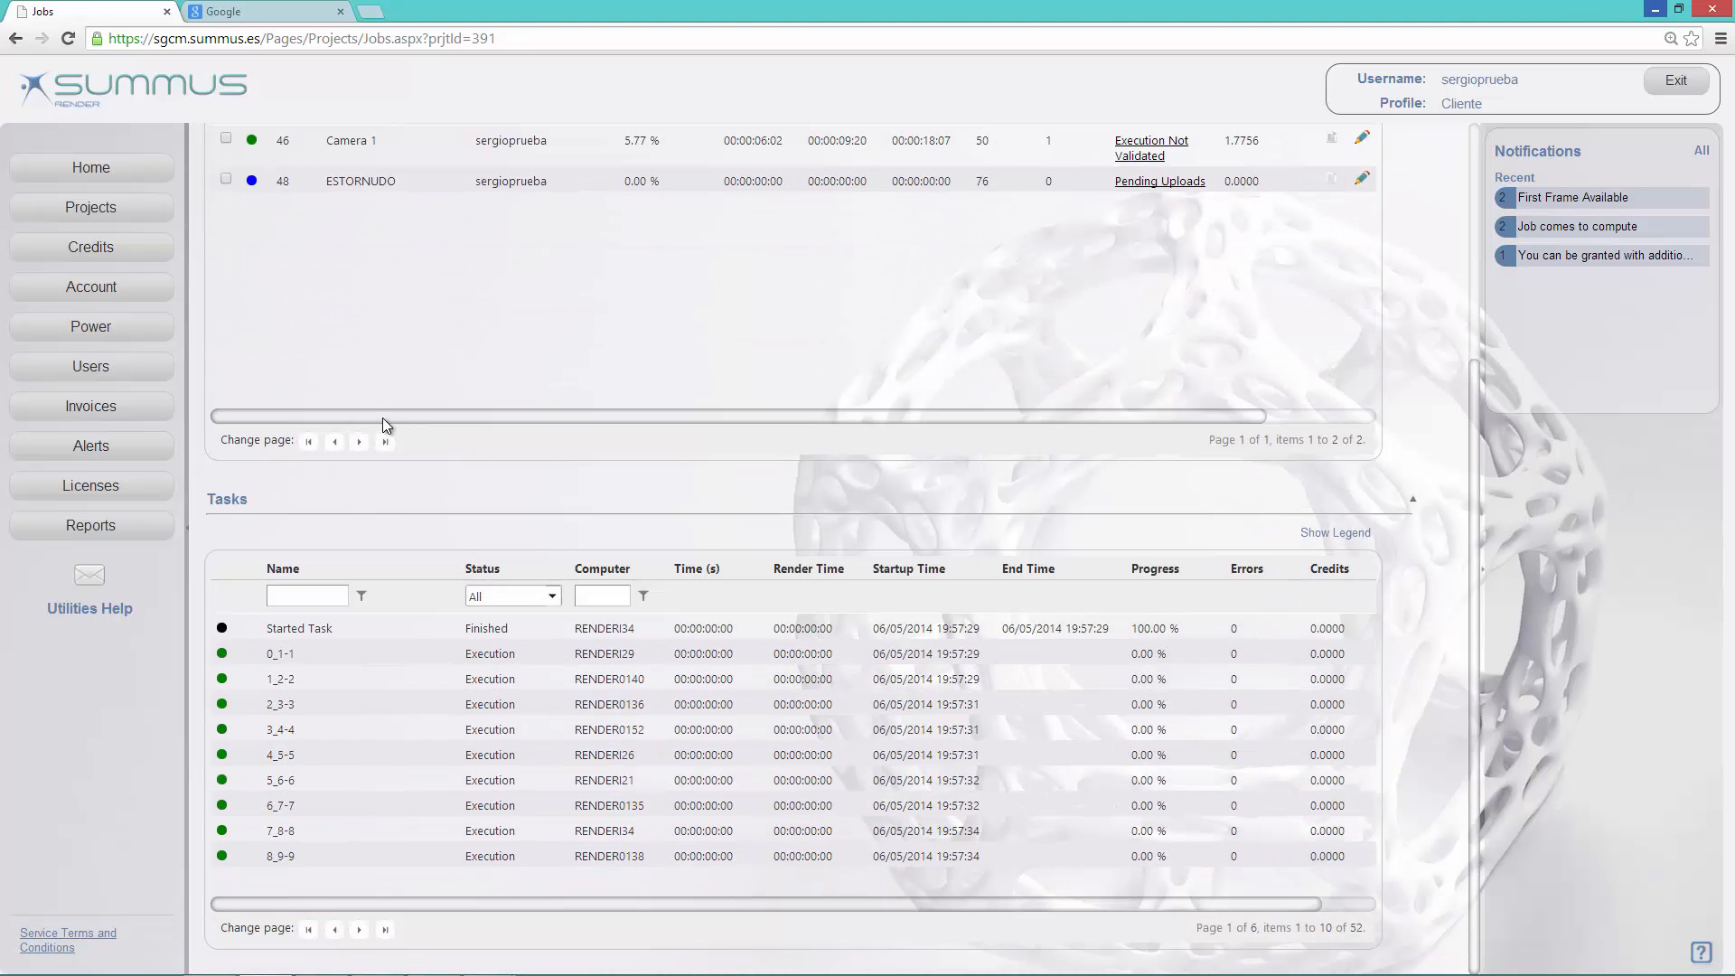
Step: Refresh the TEST_MAYA job list and examine the second page of render tasks against the Camera 1 job's progress and credits
{"action": "scroll", "coordinate": [383, 417], "scroll_direction": "up", "scroll_amount": 4}
{"action": "left_click", "coordinate": [369, 351]}
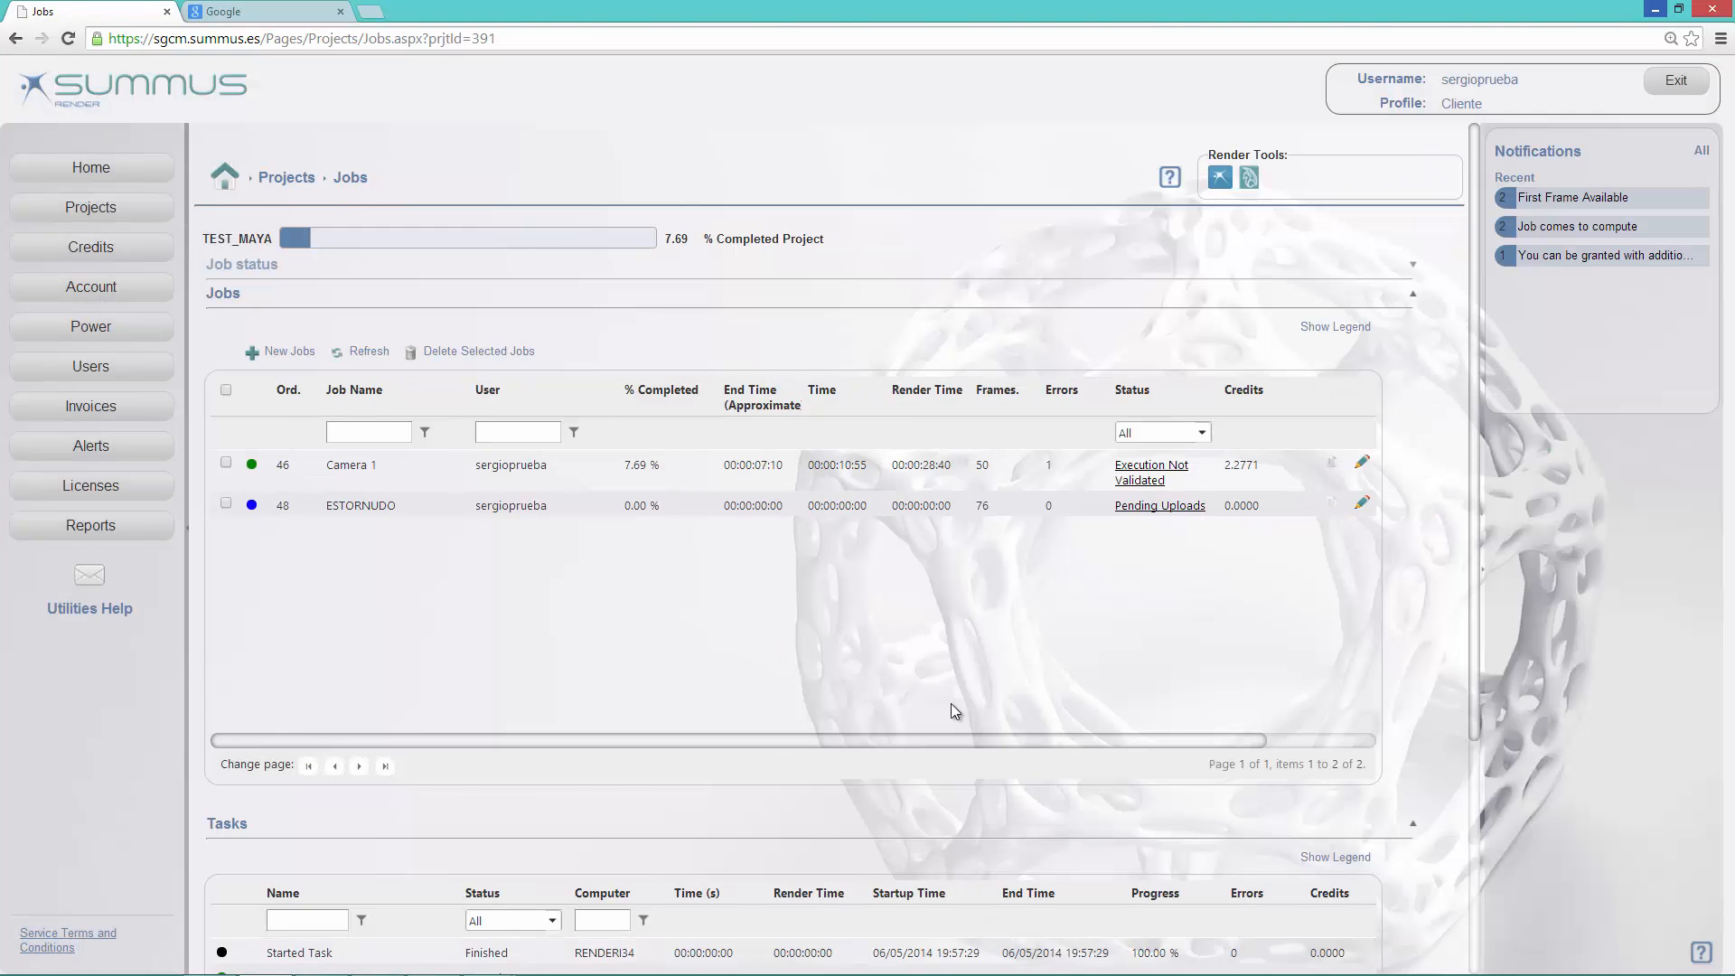
{"action": "scroll", "coordinate": [603, 820], "scroll_direction": "down", "scroll_amount": 3}
{"action": "left_click", "coordinate": [359, 928]}
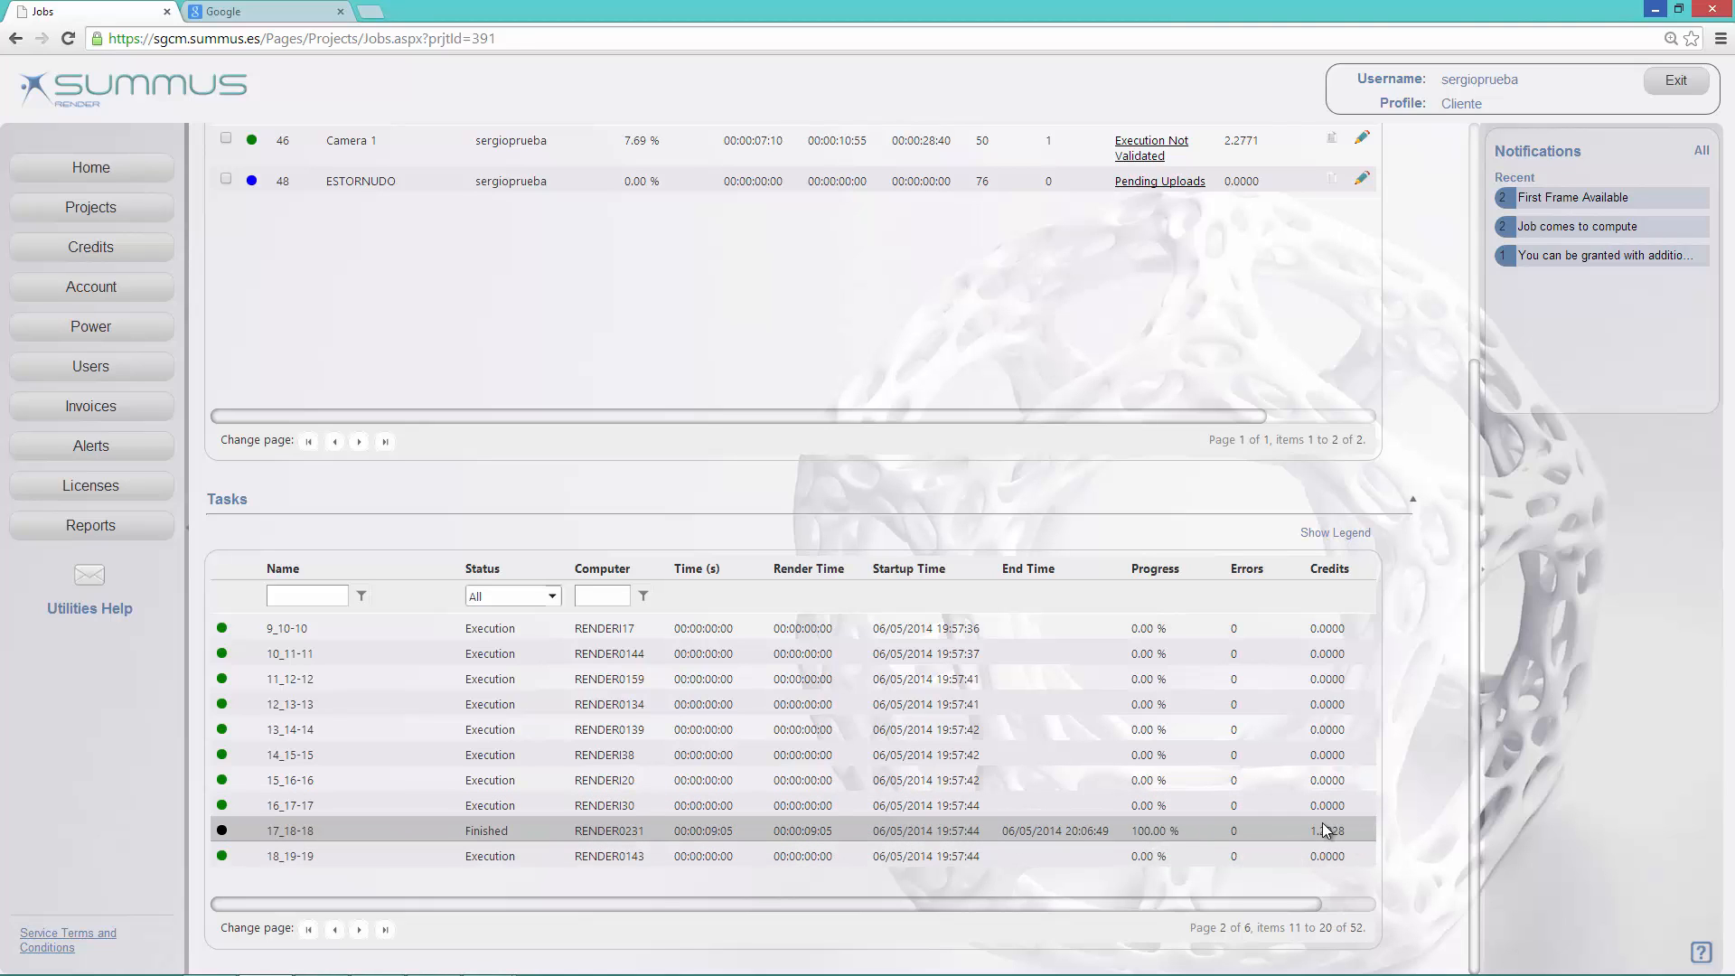
{"action": "scroll", "coordinate": [1310, 840], "scroll_direction": "up", "scroll_amount": 4}
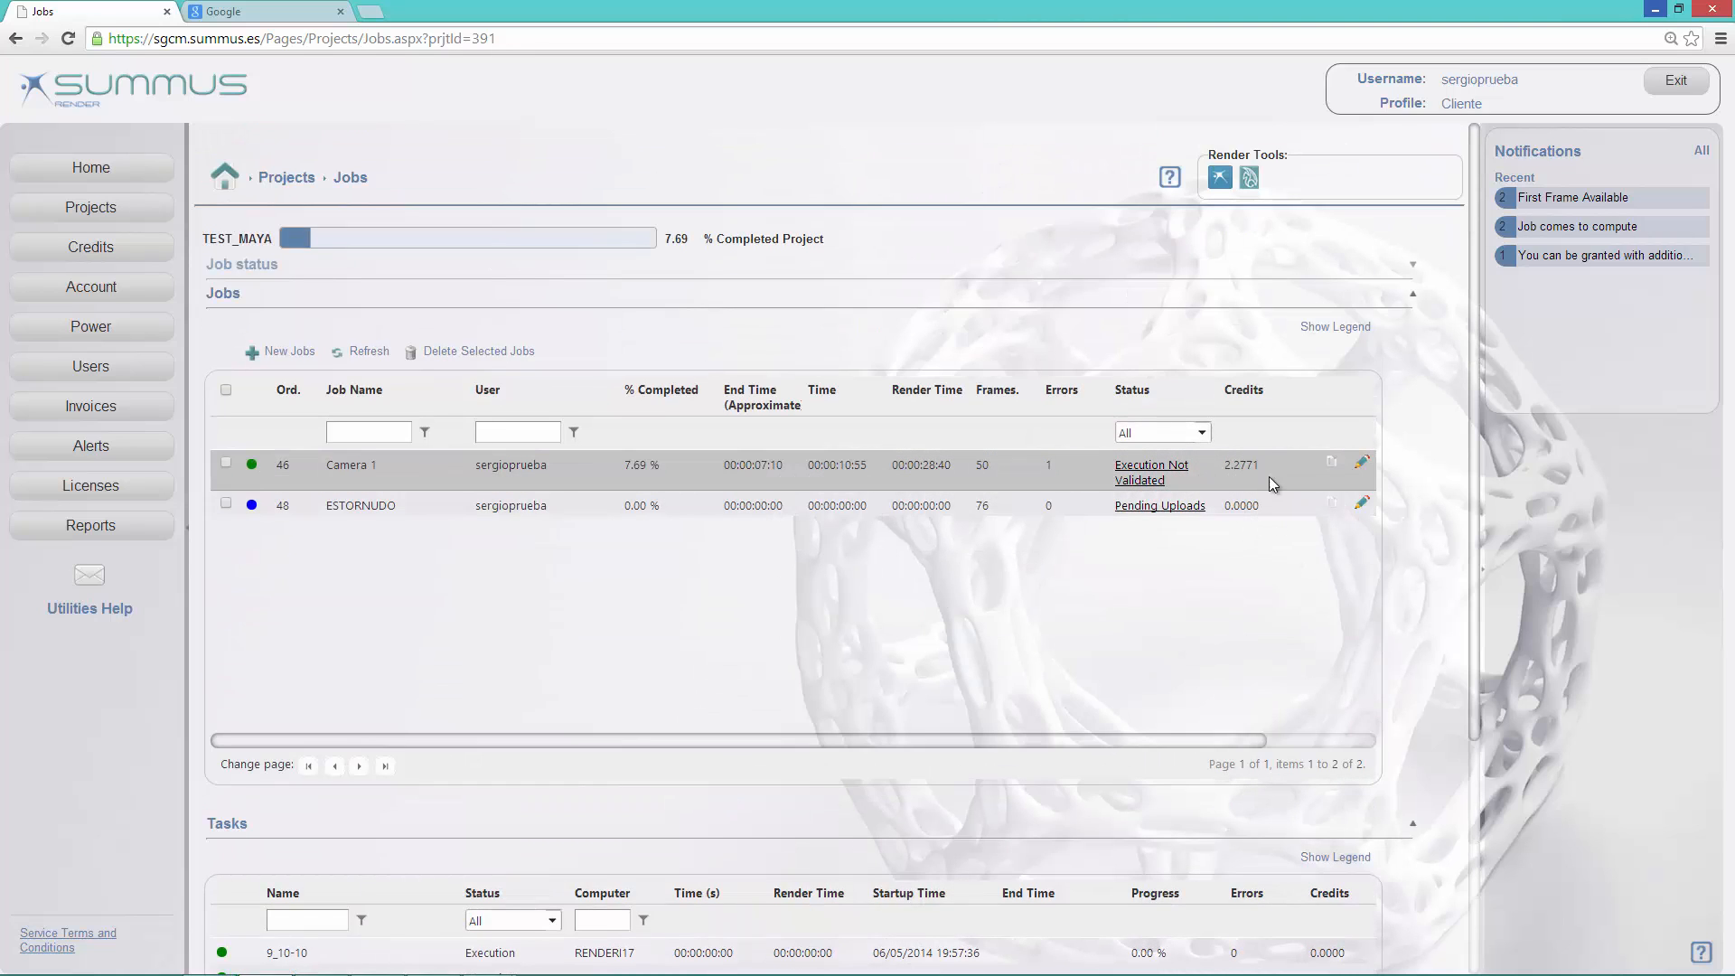